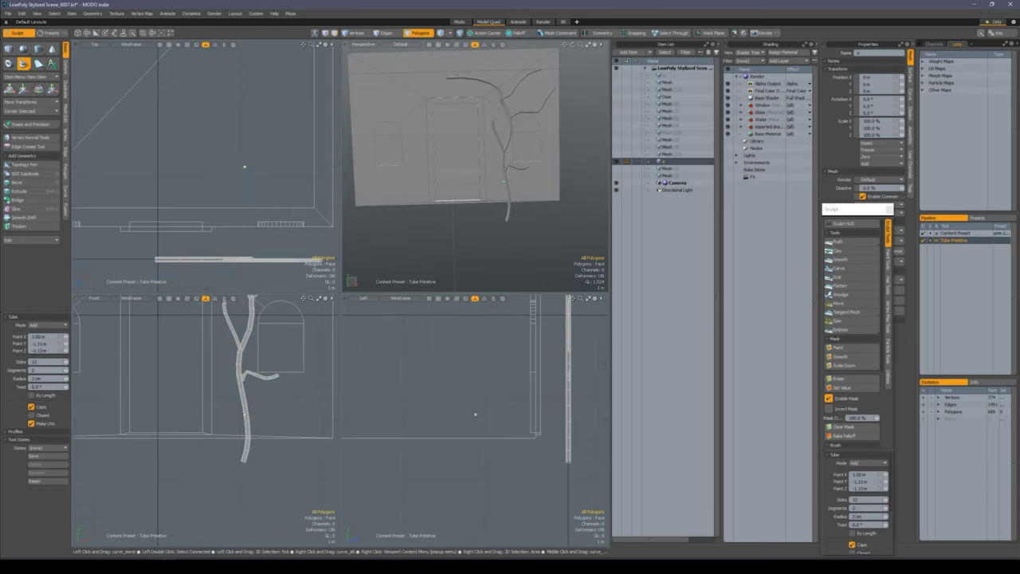
- Prepare the tree mesh's polygons for moving and select an edge loop on the trunk
key(shift+a)
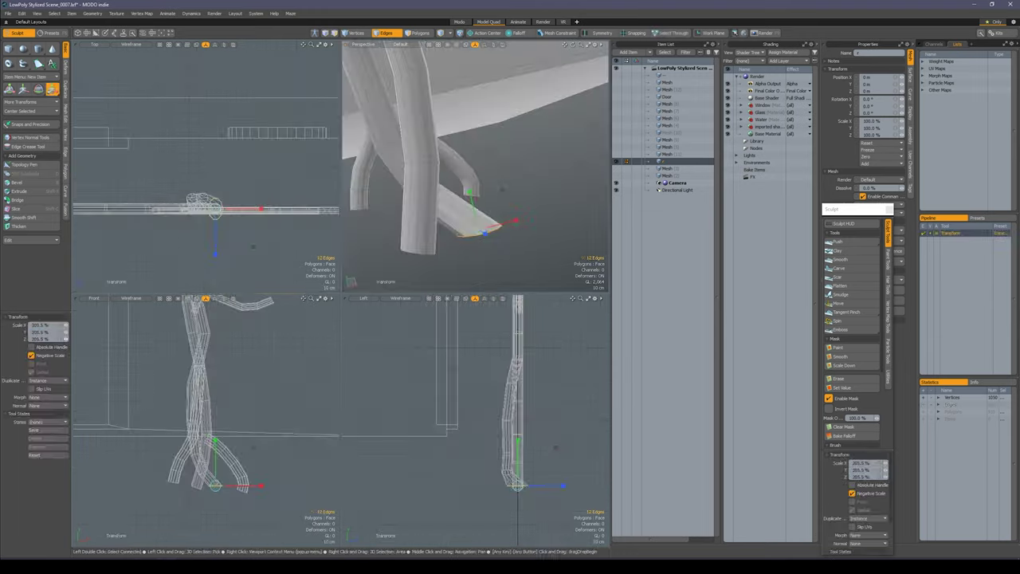
click(417, 33)
click(24, 63)
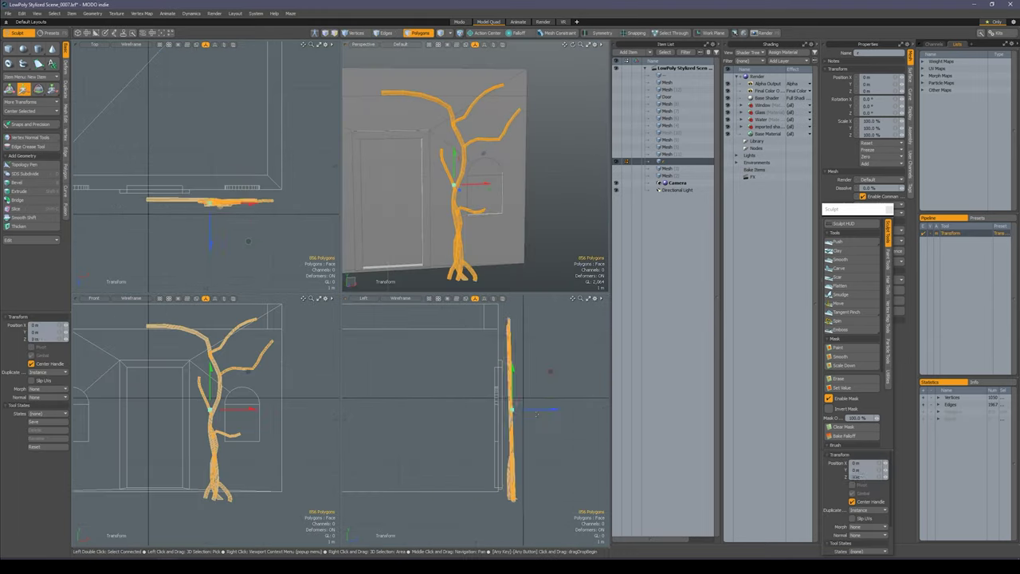
click(386, 33)
double_click(443, 222)
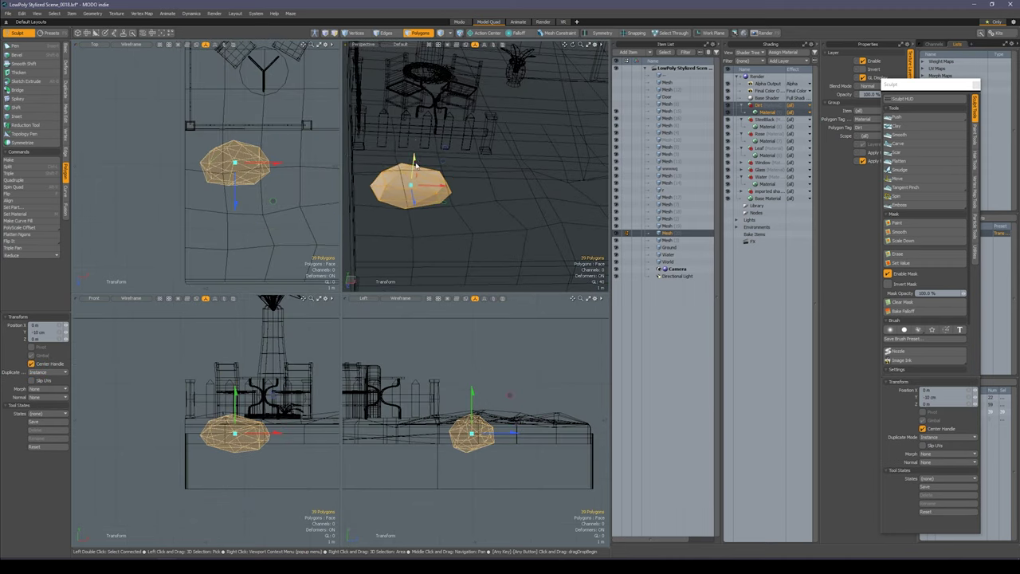
- Duplicate the selected rock polygons and place the scaled-down copy in front of the original
key(ctrl+c)
key(ctrl+v)
key(r)
drag(235, 163, 216, 163)
key(w)
drag(235, 203, 236, 237)
- Lower the smaller rock copy slightly and invert the selection to the original rock, ready for scaling
key(e)
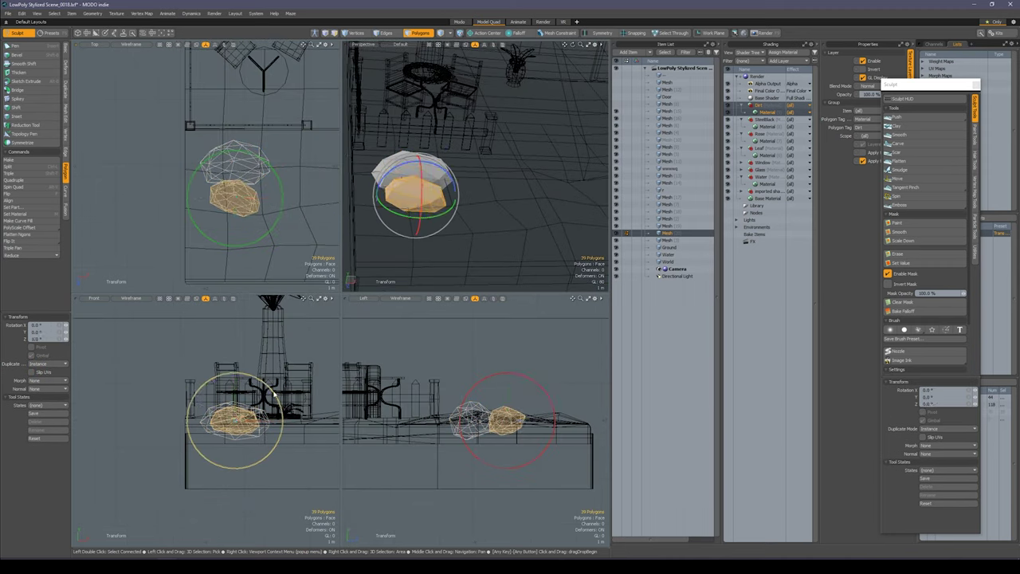
key(w)
drag(235, 384, 235, 397)
key(bracketleft)
key(w)
alt+middle_drag(414, 207, 467, 188)
key(r)
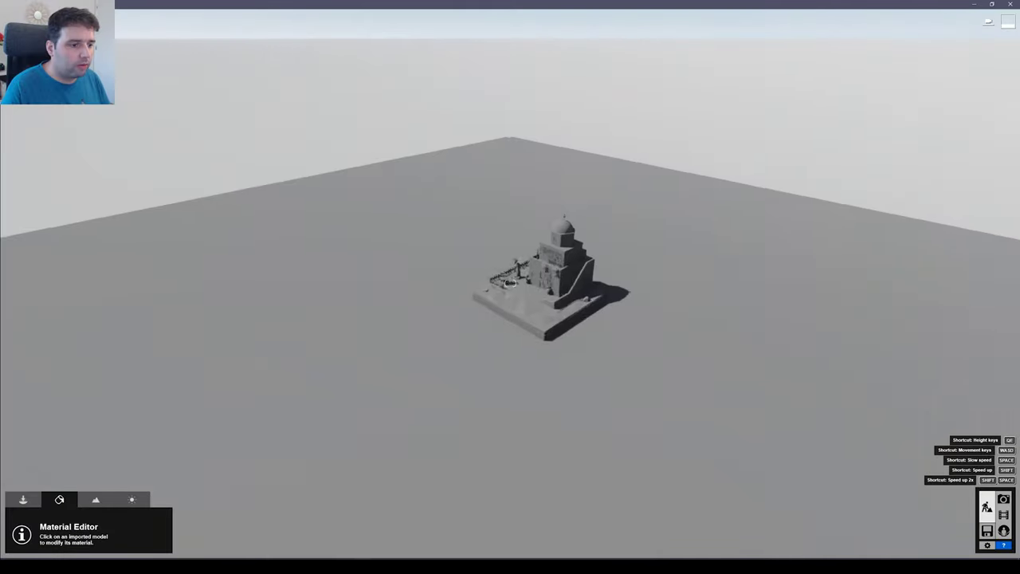
- Switch to Lumion, bring the whole house diorama into close view and enter Photo mode
key(w)
right_drag(510, 283, 522, 318)
key(d)
key(s)
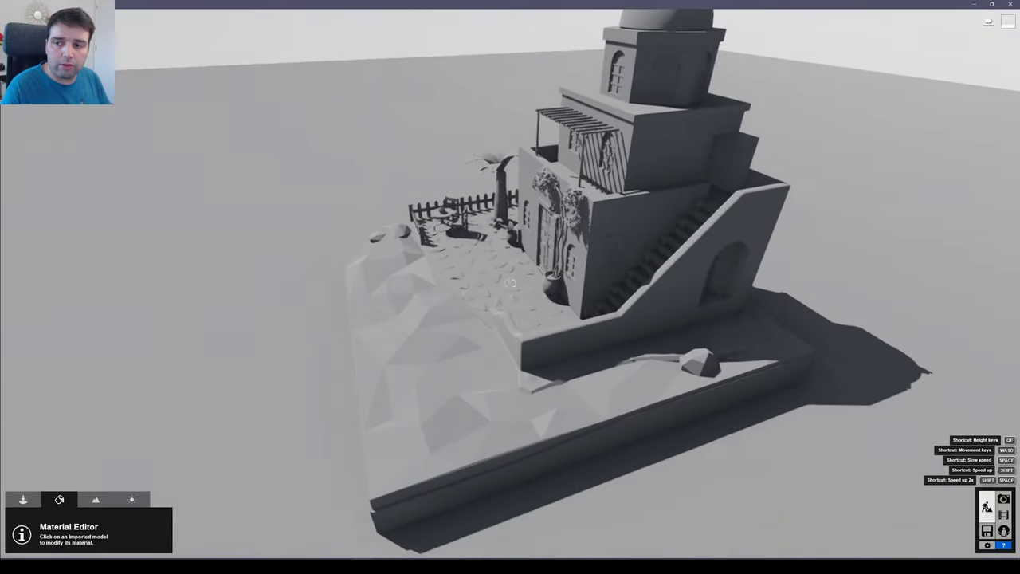
key(a)
right_drag(678, 422, 733, 422)
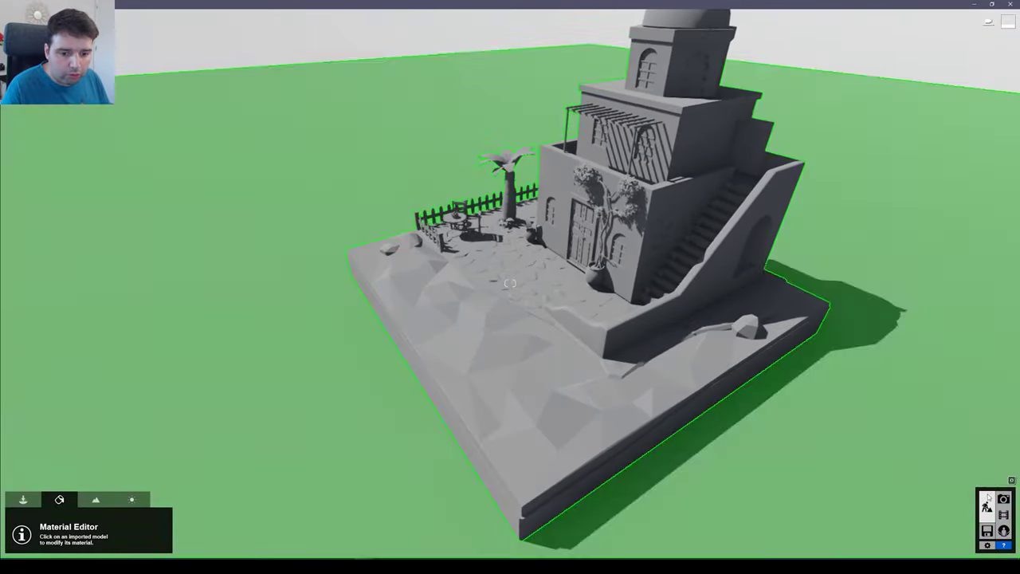
click(1003, 499)
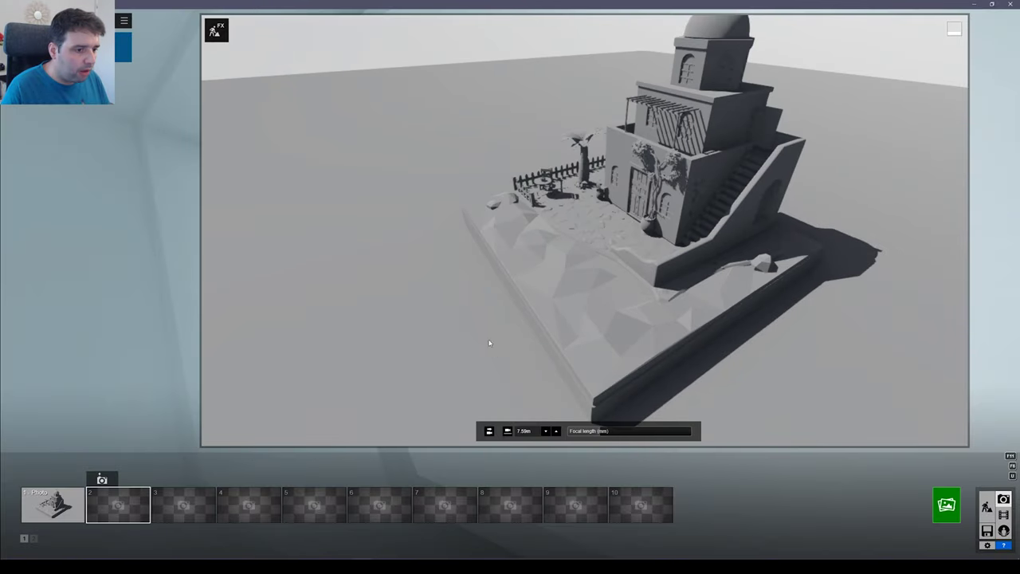
- Pull the photo camera far back from the diorama and set the focal length to 58.7 mm
key(a)
right_drag(431, 342, 502, 343)
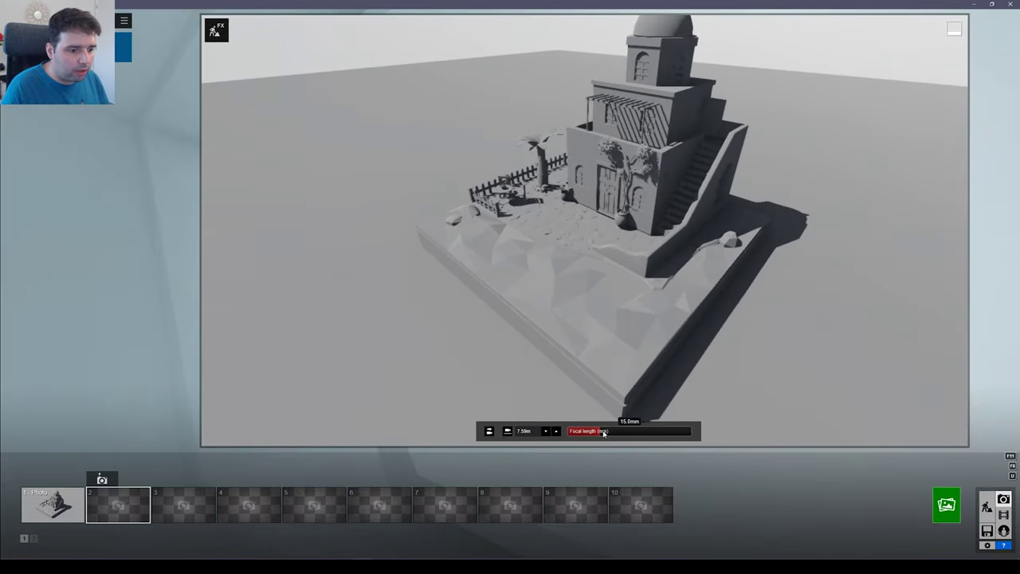
key(s)
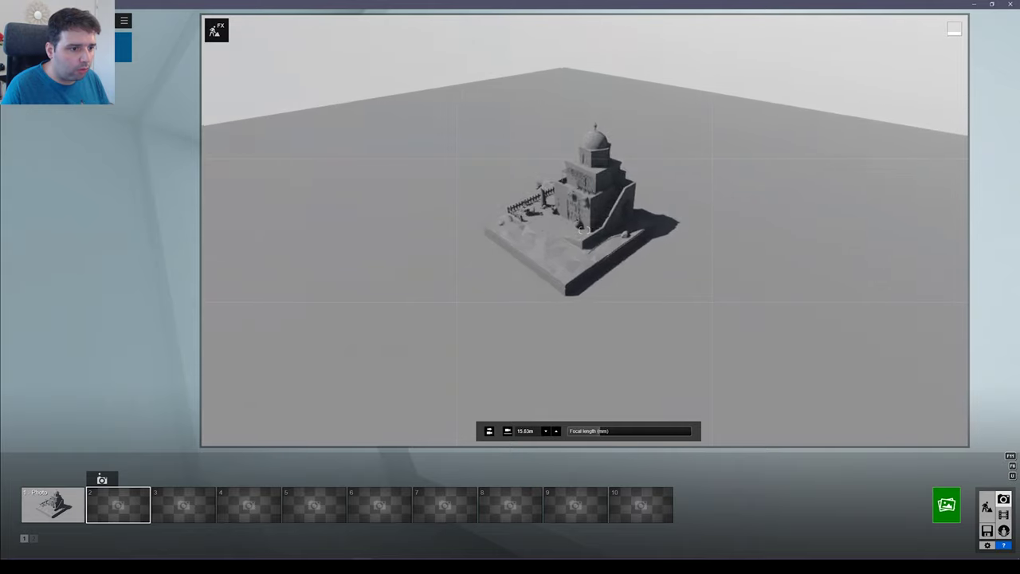
scroll(583, 230, down, 5)
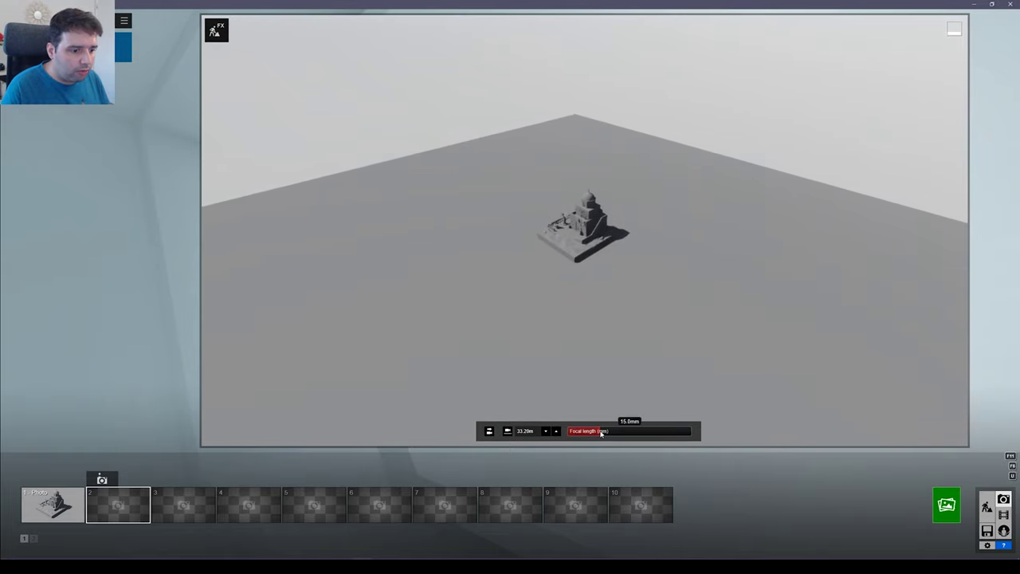
drag(601, 433, 628, 433)
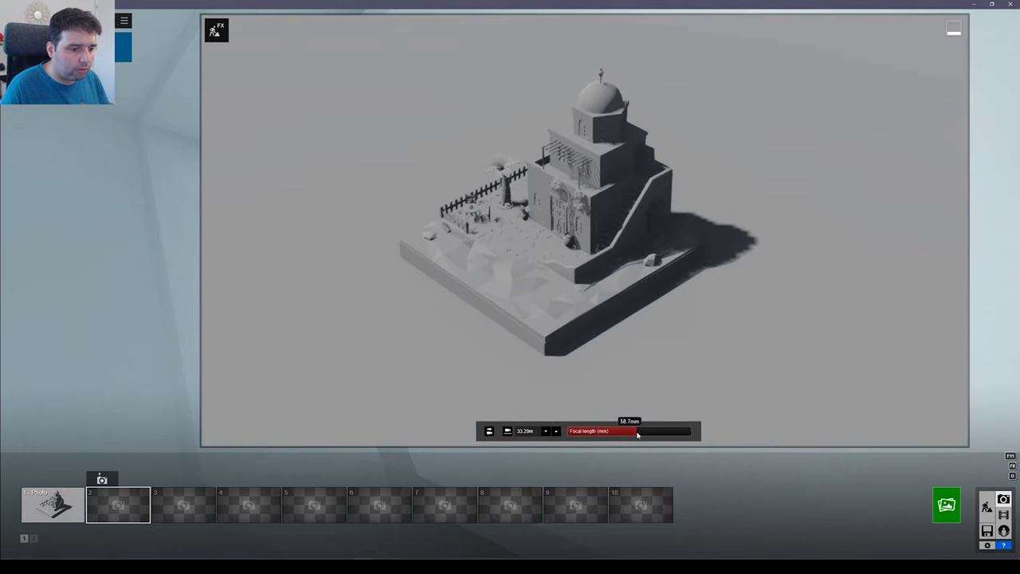
- Frame the whole diorama closer and from a slightly raised angle, and store the view in photo slot 2
right_drag(628, 343, 628, 315)
key(e)
key(e)
mouse_move(584, 230)
right_down()
mouse_move(571, 206)
mouse_move(585, 240)
right_up()
key(w)
key(w)
right_drag(634, 329, 635, 333)
mouse_move(635, 332)
middle_down()
mouse_move(613, 326)
mouse_move(629, 347)
mouse_move(628, 326)
middle_up()
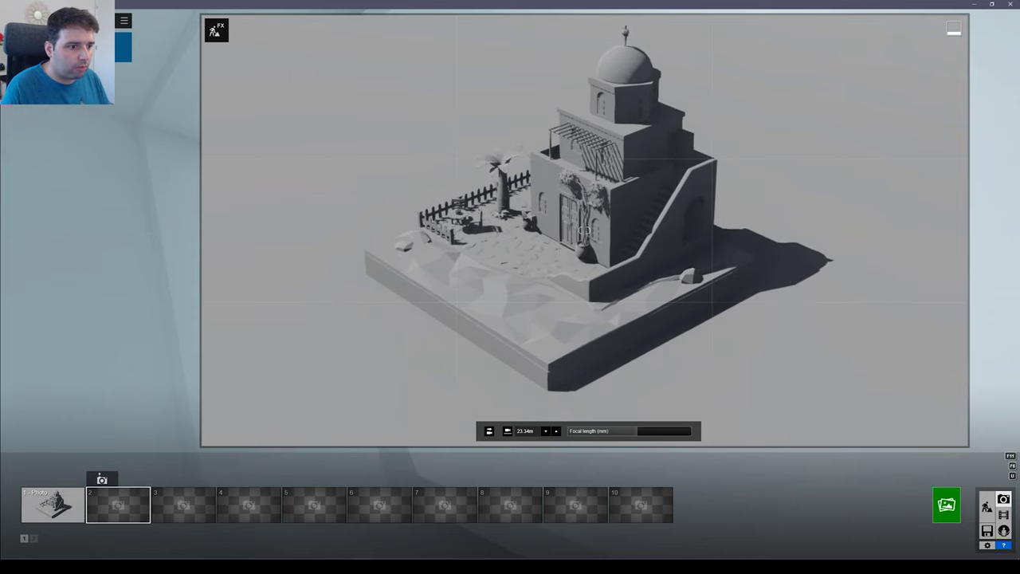
click(102, 479)
- Delete the second photo and apply the Realistic style to the first one
click(70, 500)
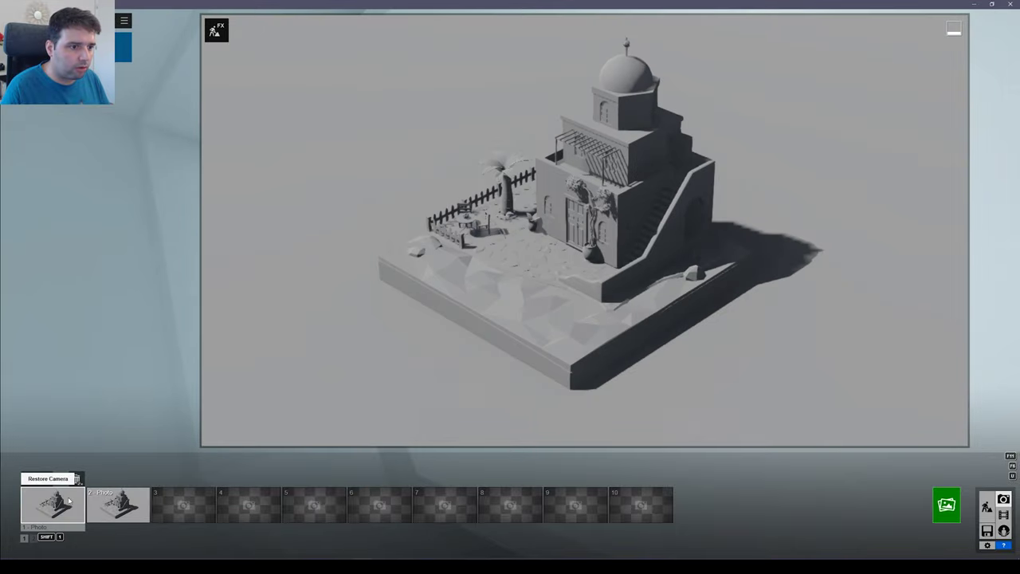
click(119, 501)
click(82, 502)
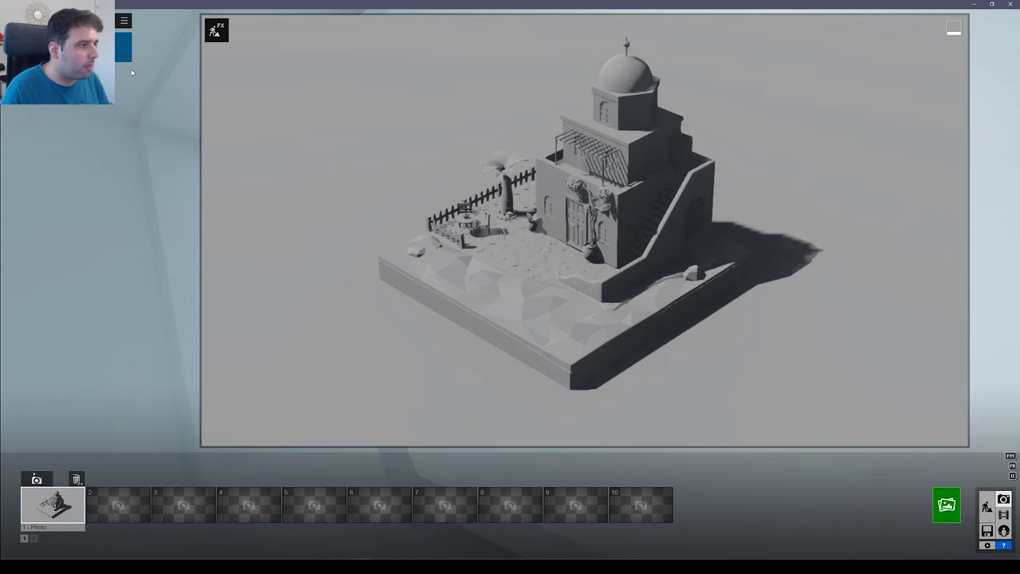
click(120, 48)
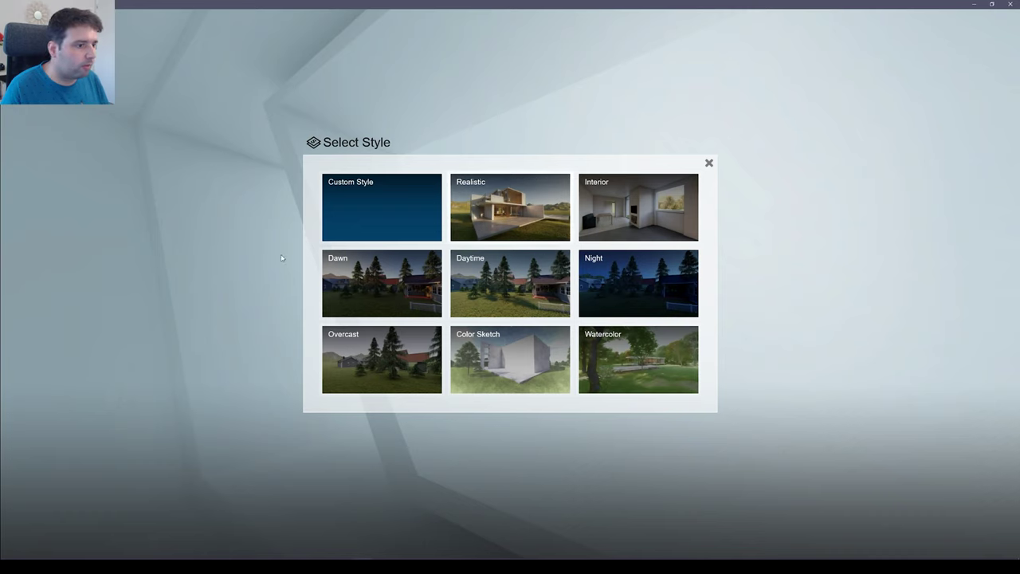
click(532, 196)
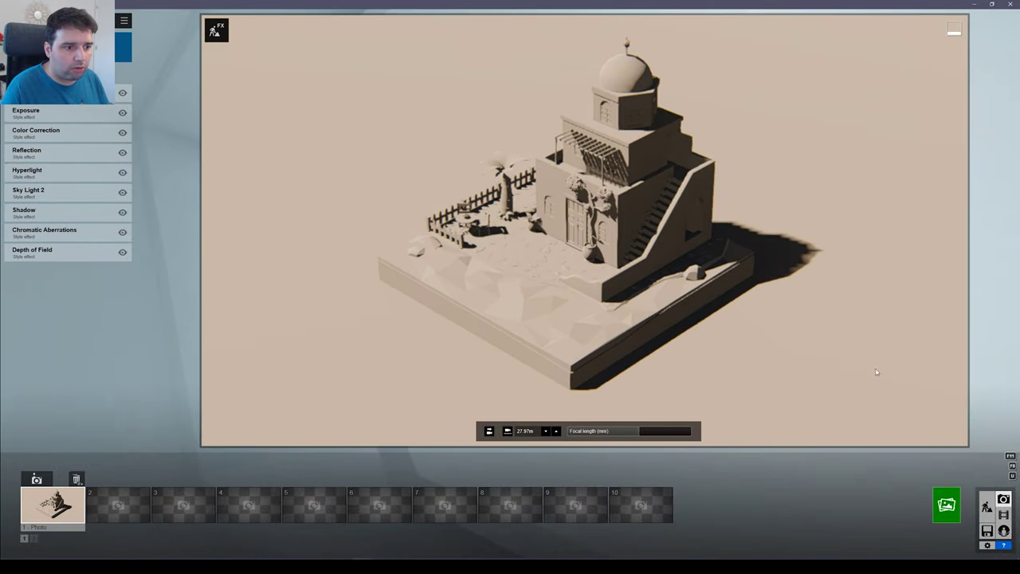
- Return to Build mode and assign the custom Standard material to the ground plane around the diorama
click(989, 510)
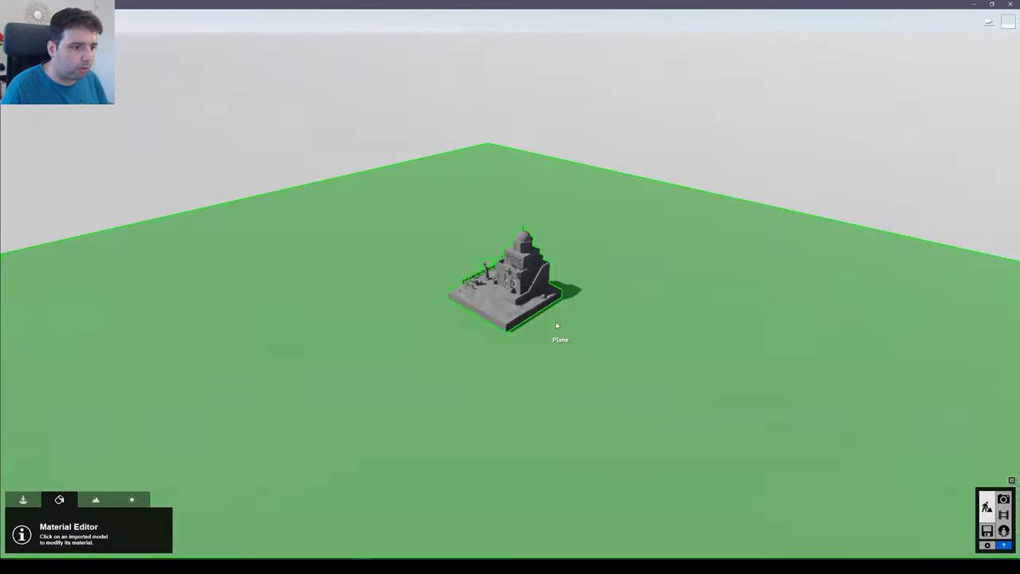
key(w)
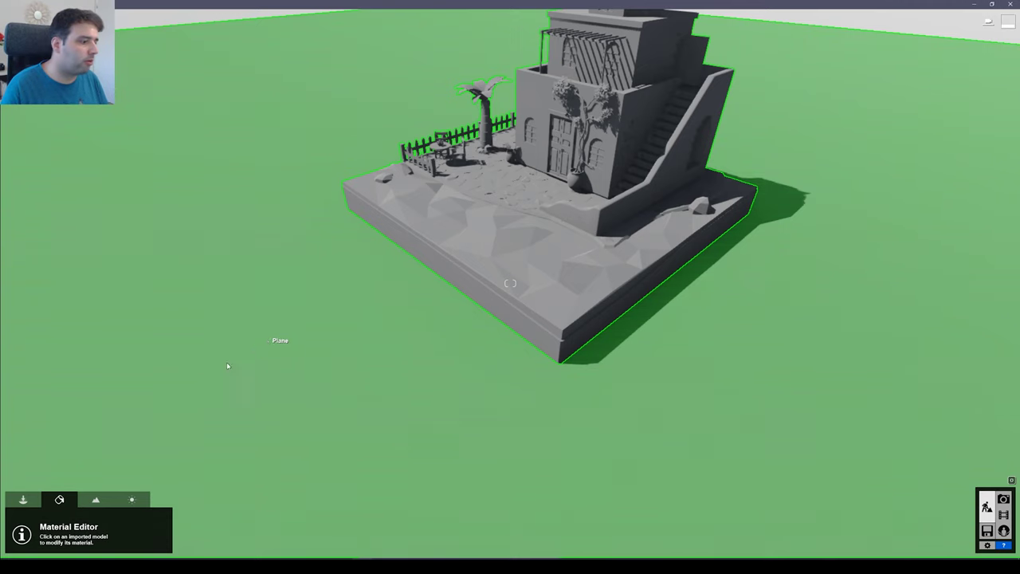
click(263, 341)
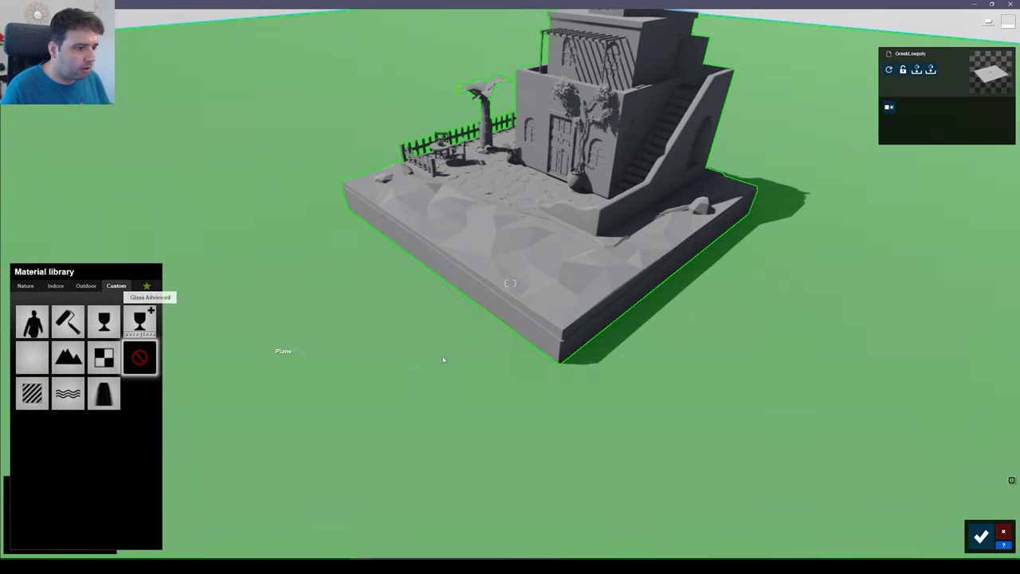
key(w)
right_drag(549, 325, 545, 351)
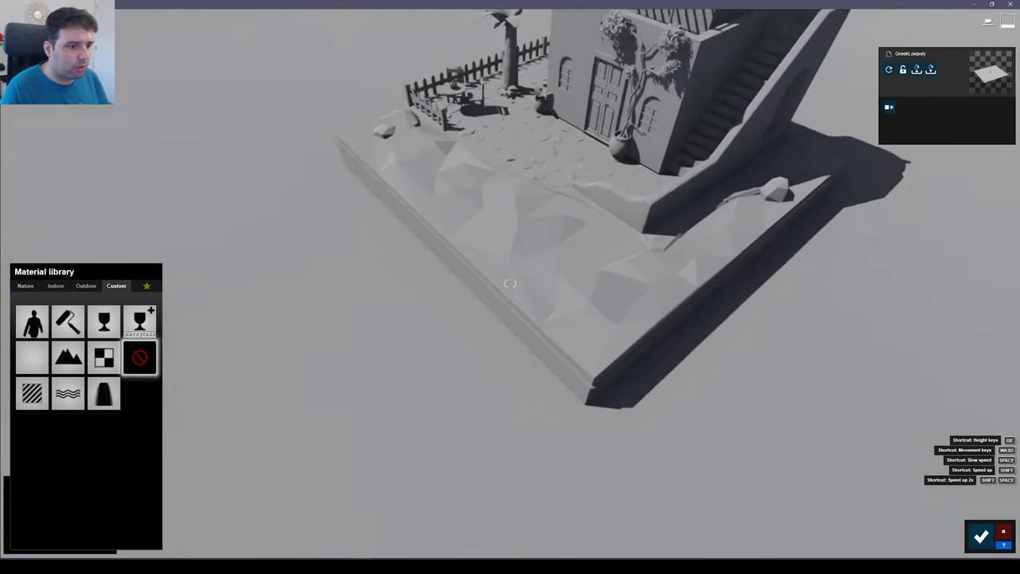
key(s)
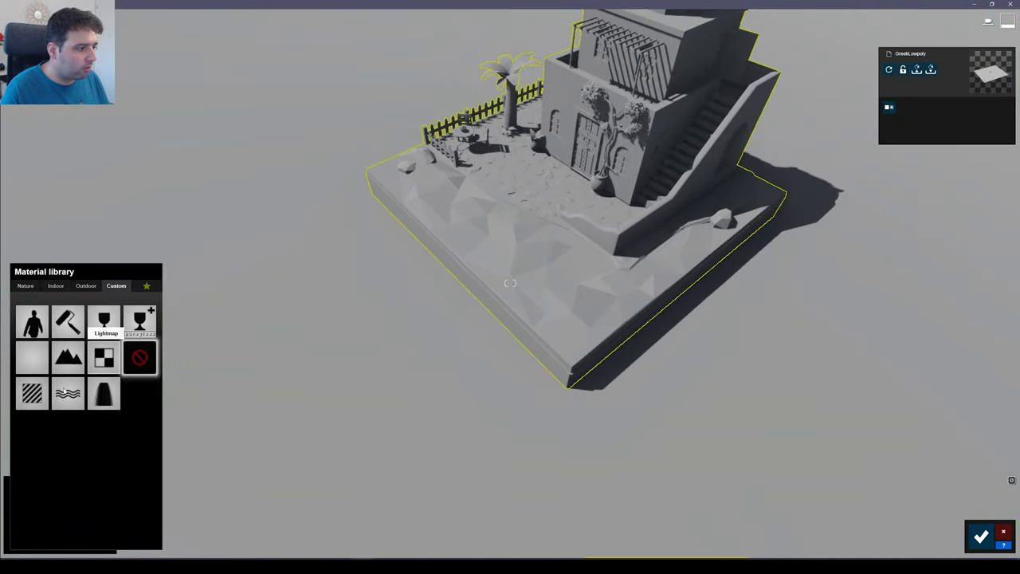
click(46, 399)
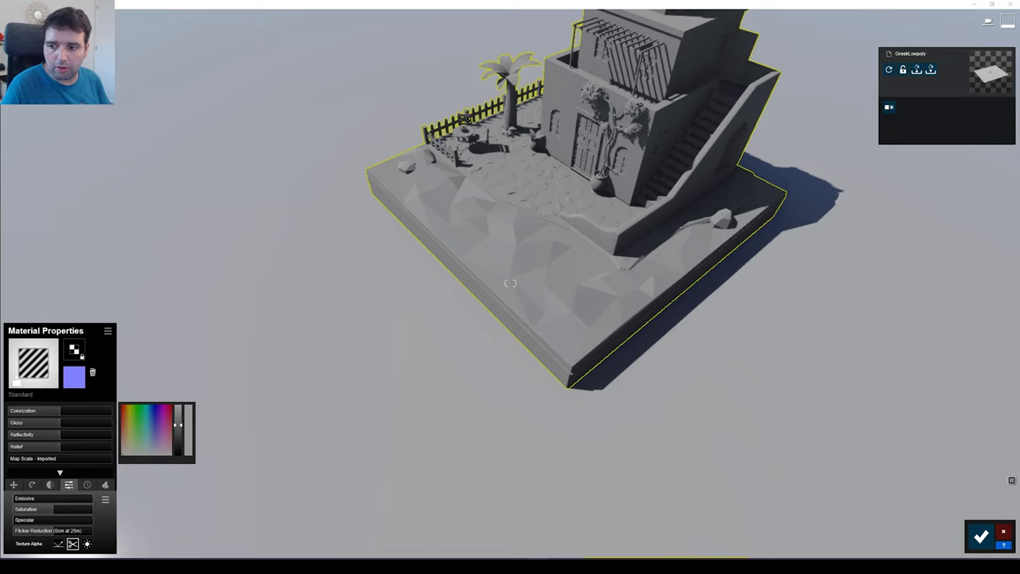
- Color the ground plane orange, set its gloss to 0.6 and raise its reflectivity close to maximum
click(148, 421)
key(ctrl+v)
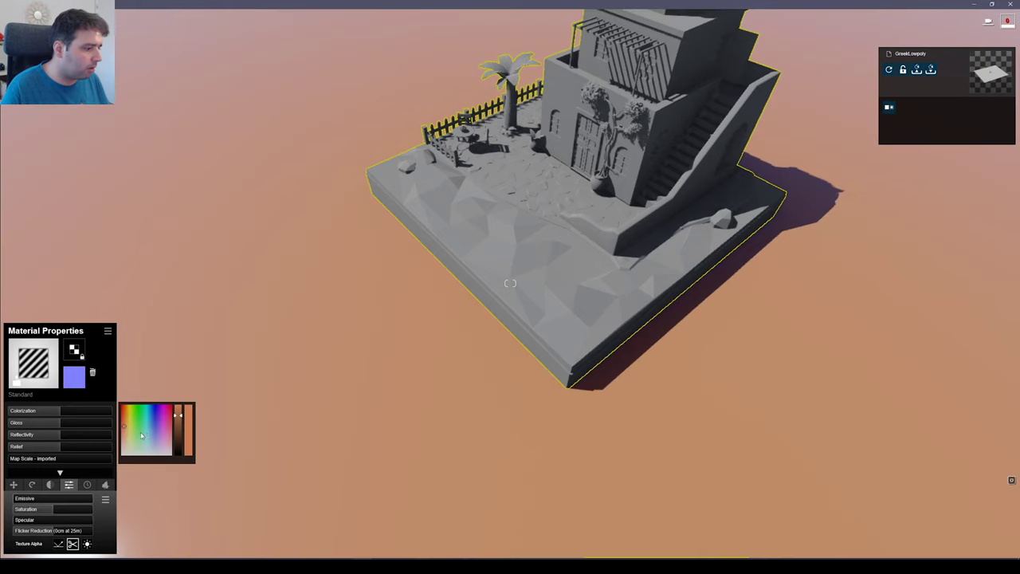
mouse_move(307, 321)
right_down()
mouse_move(315, 313)
mouse_move(302, 294)
right_up()
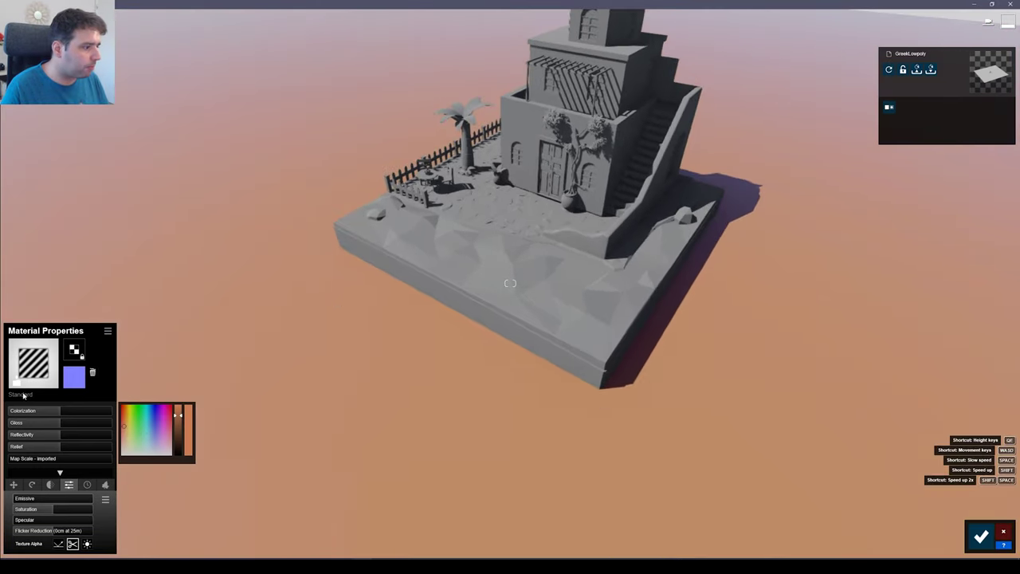
drag(37, 423, 40, 425)
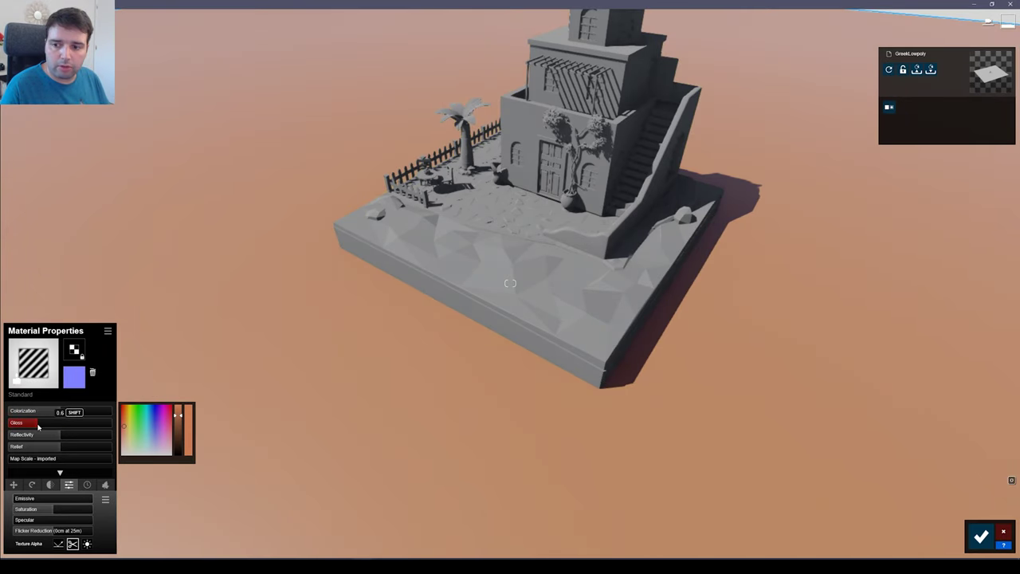
drag(57, 436, 104, 441)
- Assign the custom Standard material to the World base slab under the diorama
right_drag(233, 408, 263, 385)
key(w)
right_drag(469, 368, 442, 414)
click(436, 394)
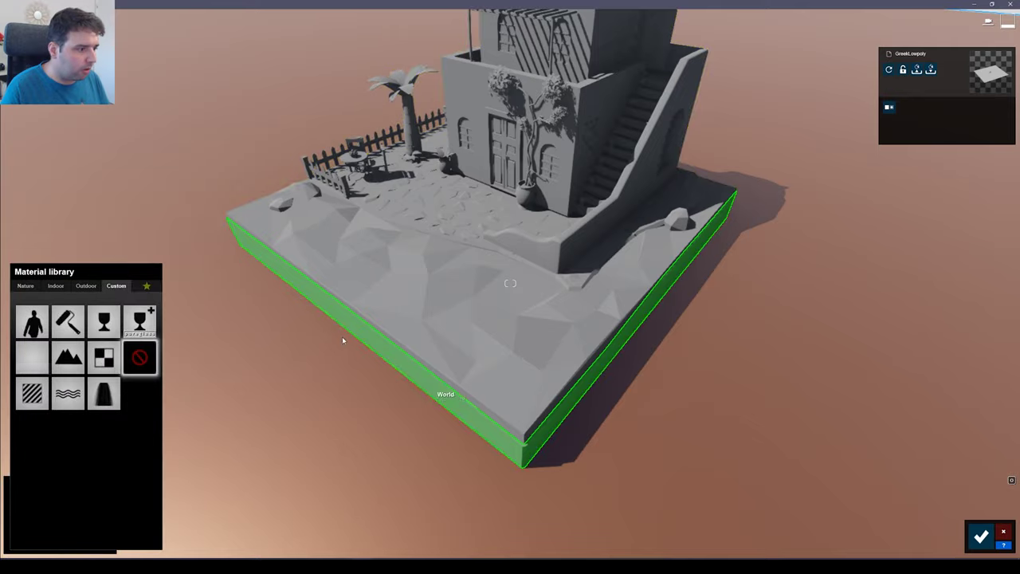
click(33, 392)
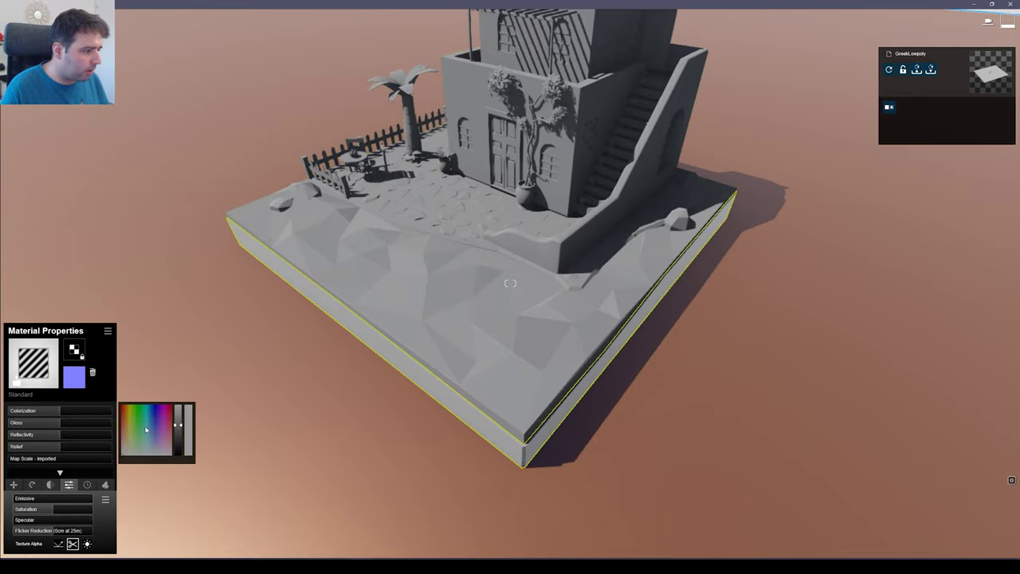
- Color the base slab very dark brown and bring its gloss and reflectivity down to near minimum
click(126, 427)
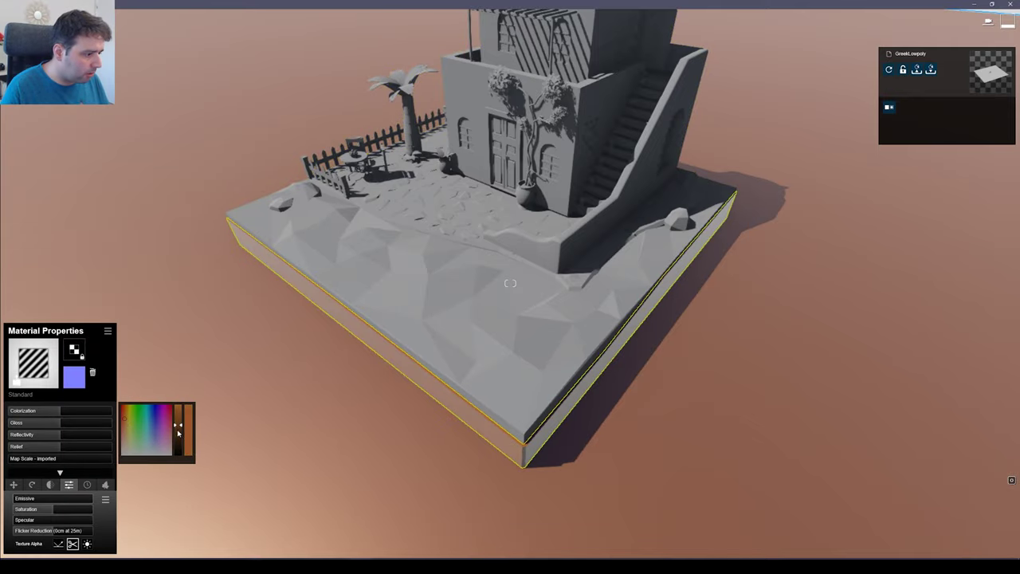
drag(178, 431, 179, 450)
click(14, 425)
mouse_move(151, 446)
right_down()
mouse_move(171, 456)
mouse_move(152, 447)
right_up()
mouse_move(178, 454)
mouse_down()
mouse_move(178, 429)
mouse_move(120, 427)
mouse_up()
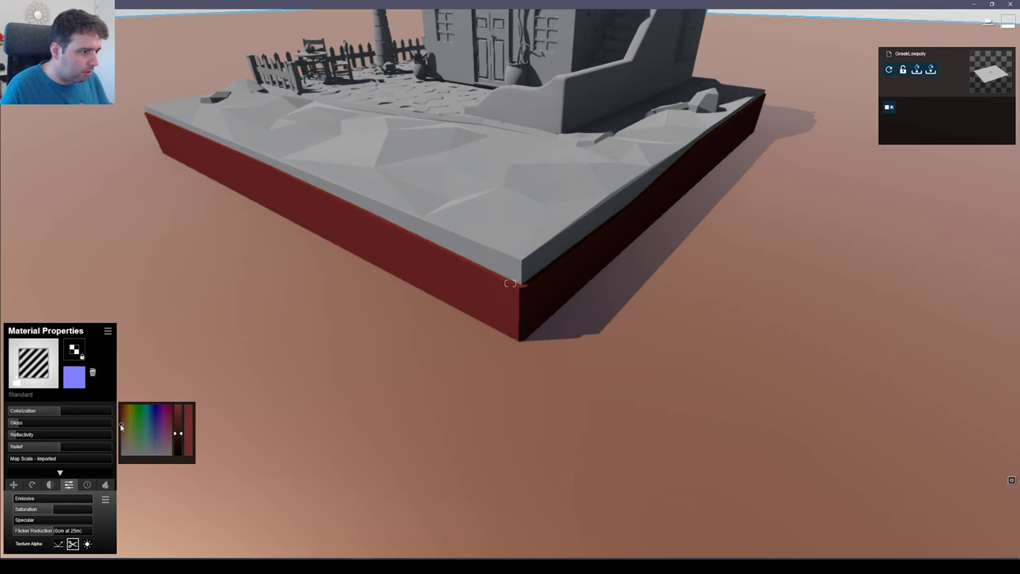
drag(180, 436, 179, 444)
drag(122, 421, 125, 422)
- Apply the Blue Ocean water material from the Nature library to the faceted sea surface and open its properties
right_drag(426, 287, 426, 314)
key(s)
key(w)
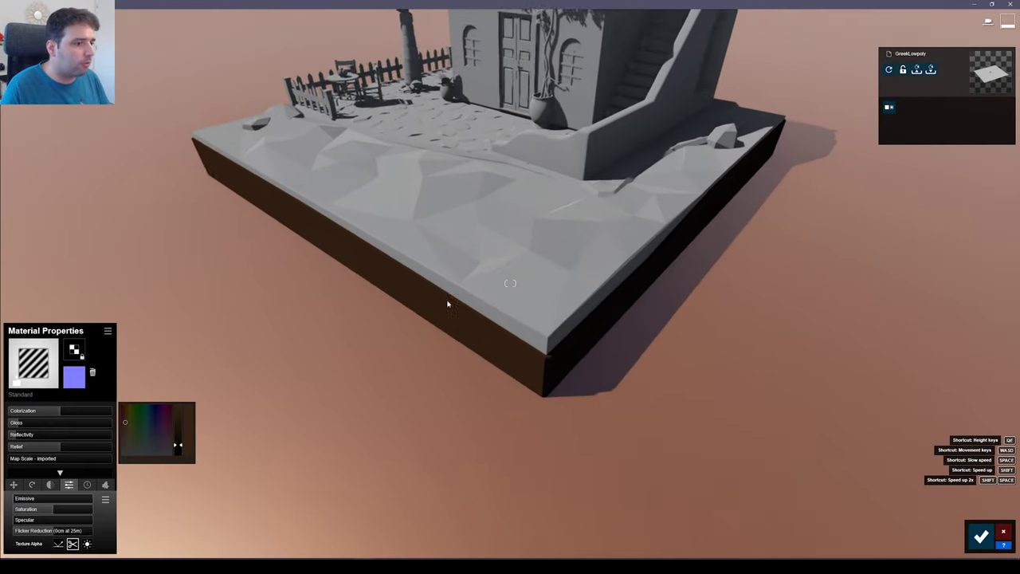
click(473, 215)
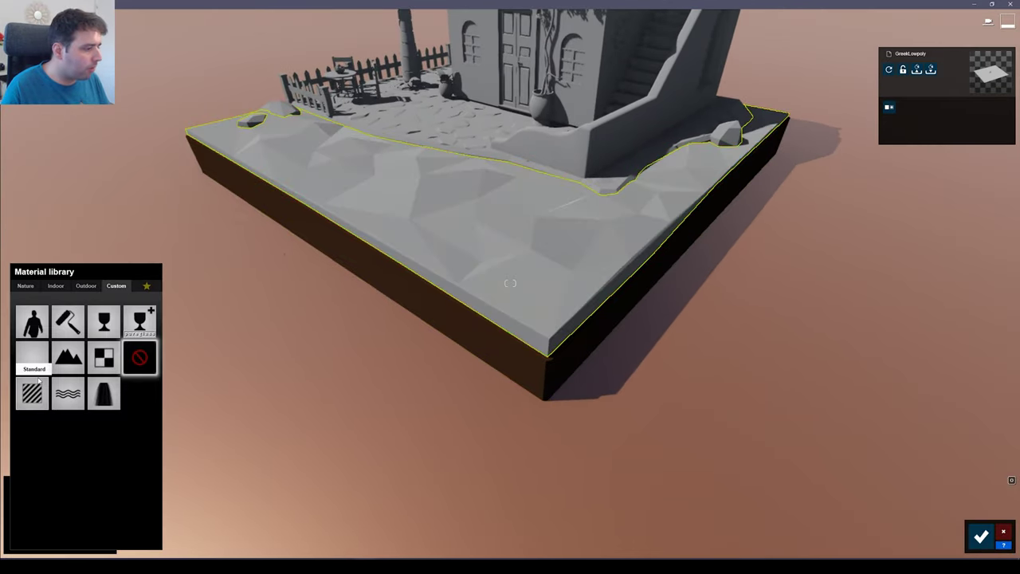
click(27, 286)
click(150, 307)
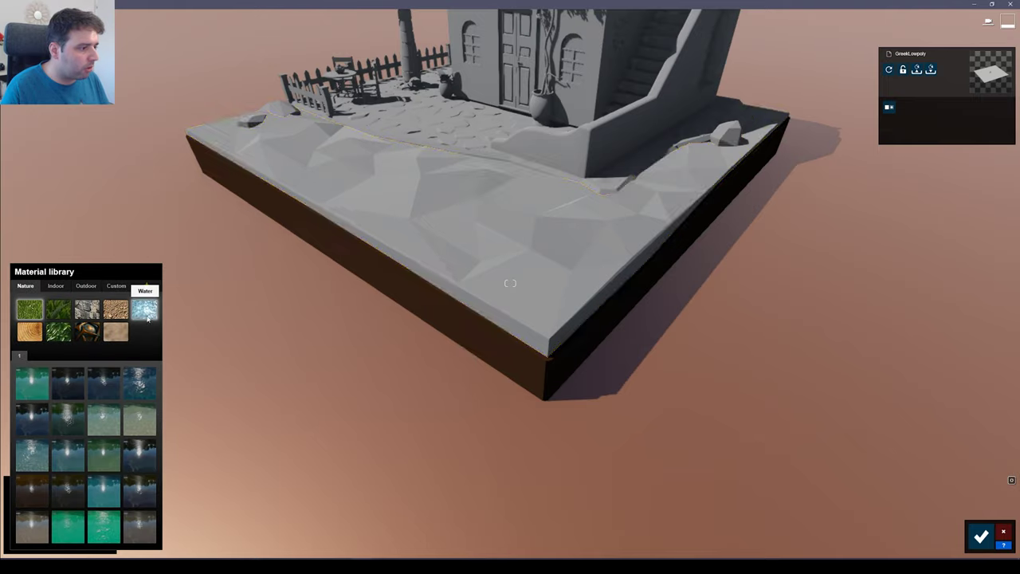
click(144, 383)
right_drag(144, 383, 129, 381)
key(w)
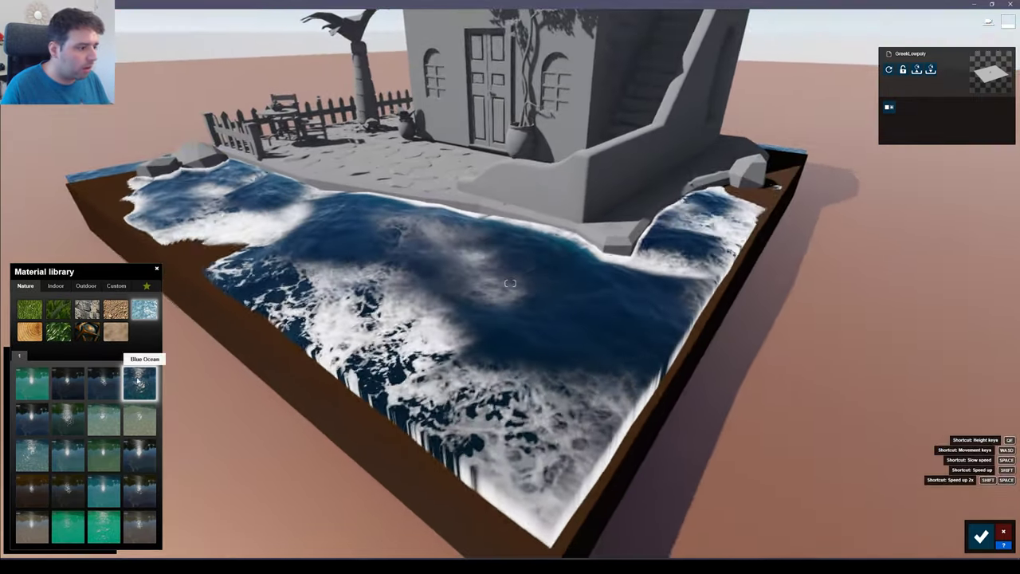
double_click(146, 379)
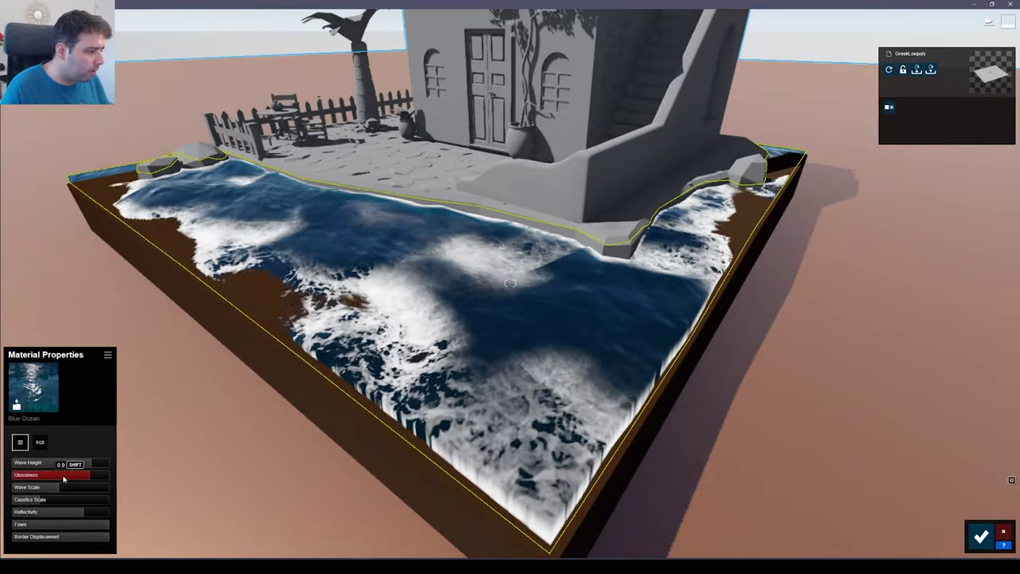
- Calm the Blue Ocean water by lowering foam to 0.2, reducing wave height, slightly enlarging the wave scale and setting glossiness to 0.9
drag(103, 526, 34, 525)
drag(34, 490, 53, 473)
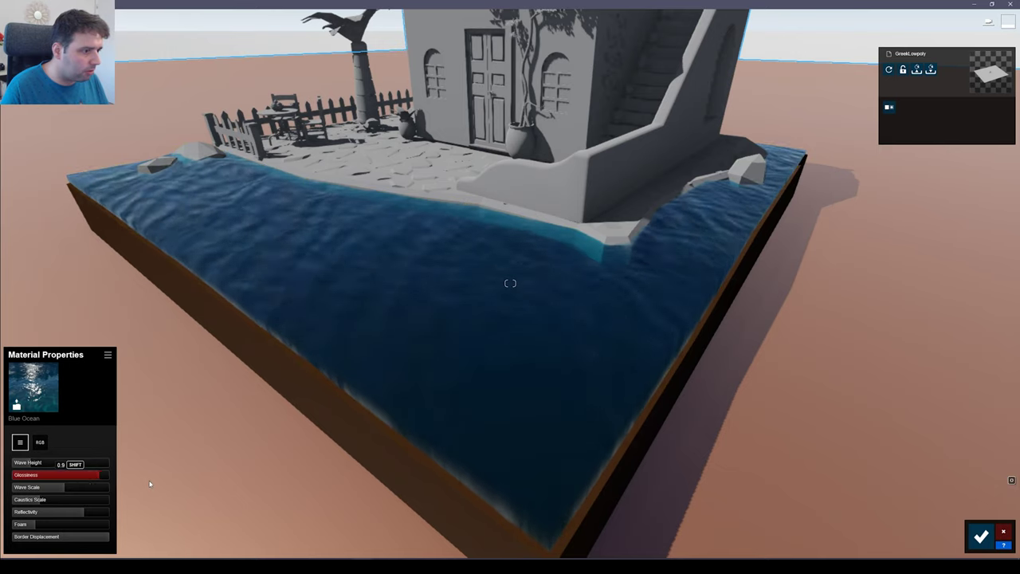
drag(92, 480, 90, 479)
right_drag(255, 426, 255, 446)
scroll(255, 425, down, 3)
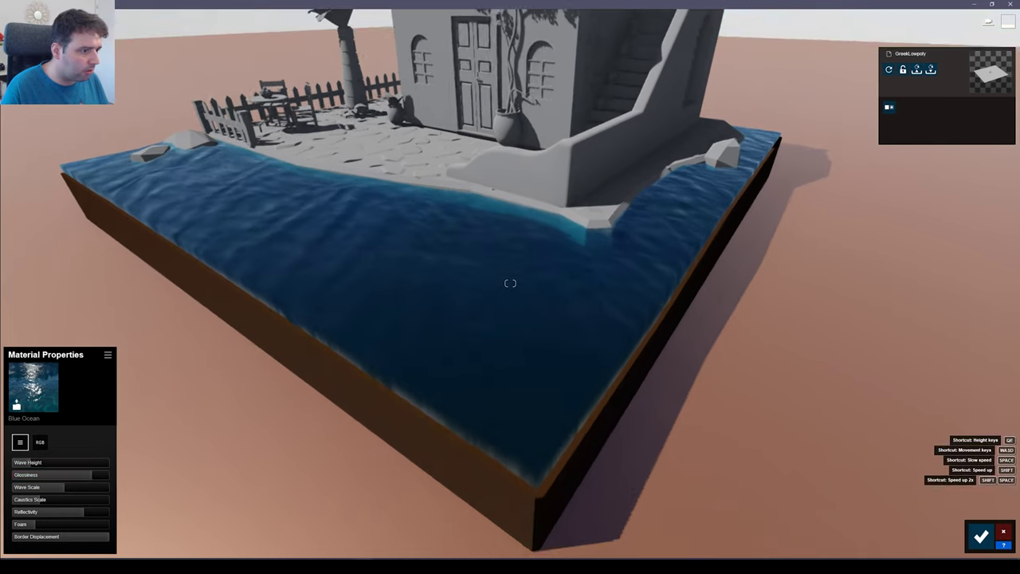
scroll(256, 426, up, 3)
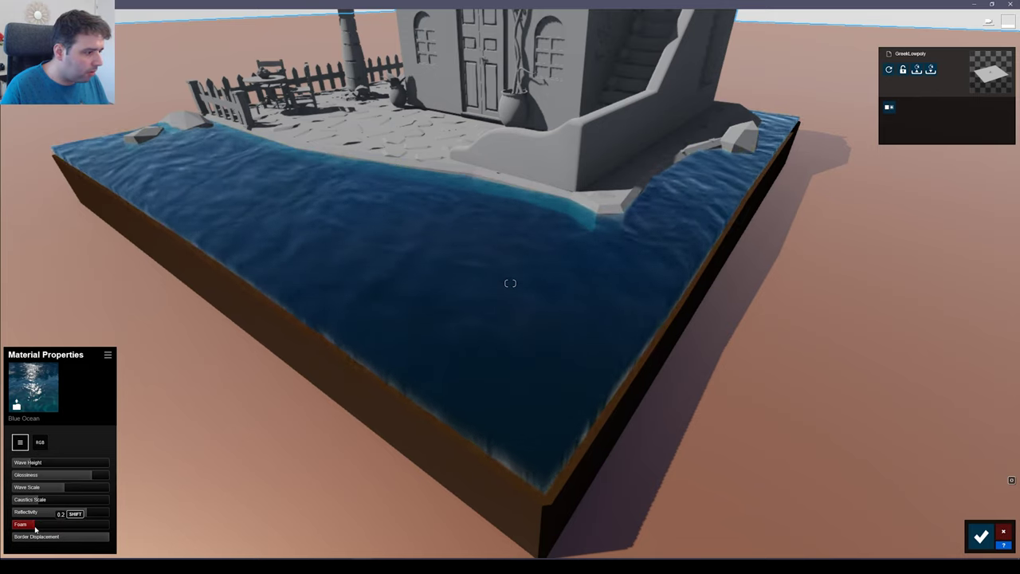
- Check the water along the shoreline and save the material changes
key(s)
right_drag(239, 446, 171, 418)
key(w)
key(d)
key(s)
key(s)
right_drag(510, 283, 514, 308)
key(w)
key(w)
key(s)
click(981, 536)
- Place a Reflection Control object on the stone patio in front of the door and raise it slightly above the ground
click(24, 500)
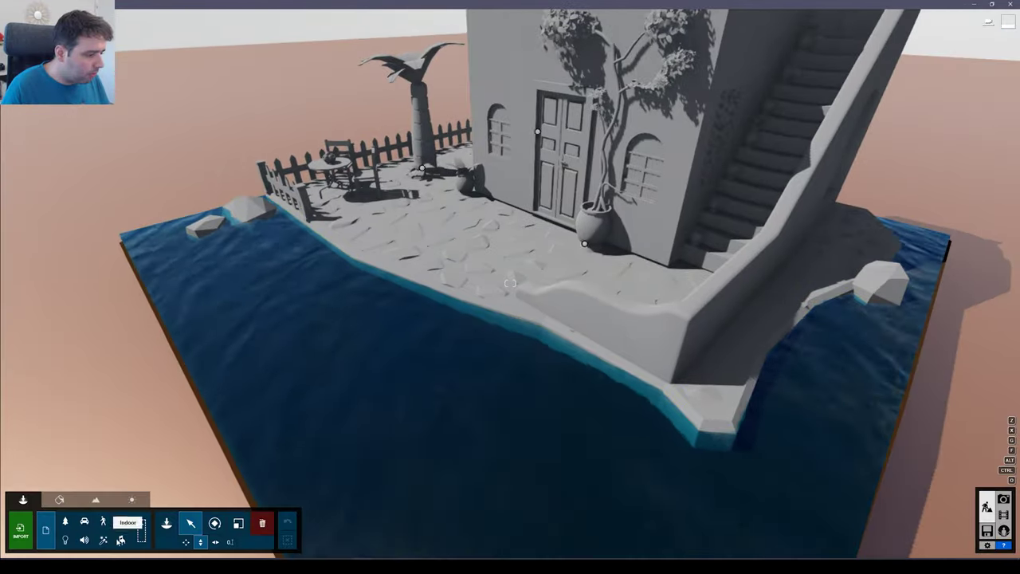
click(66, 541)
click(93, 72)
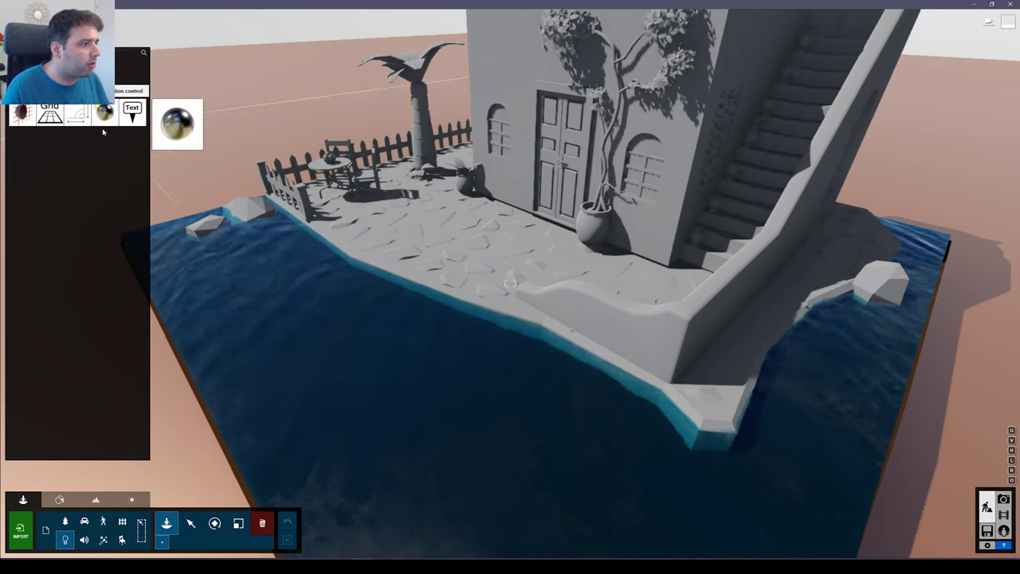
key(a)
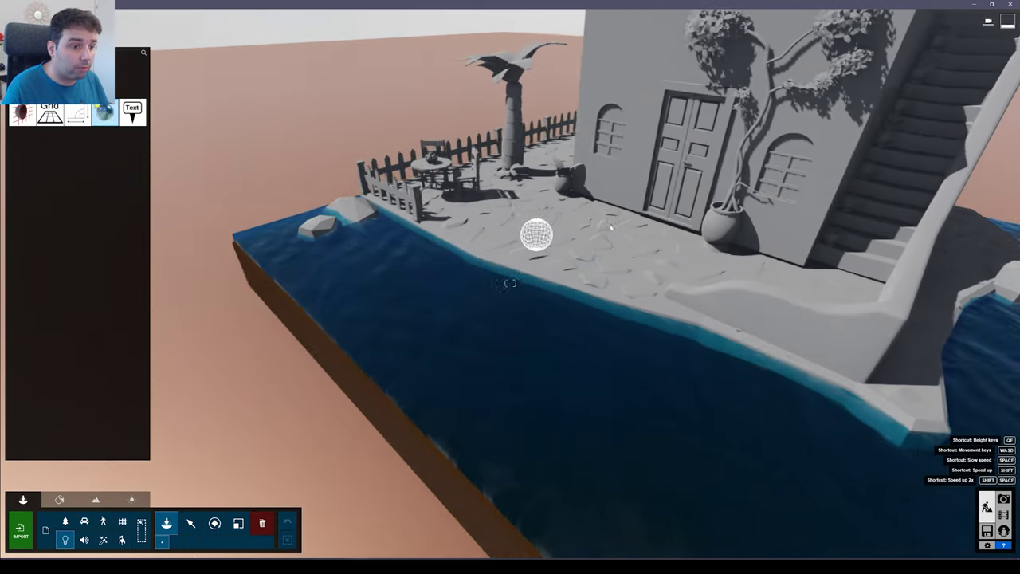
click(644, 269)
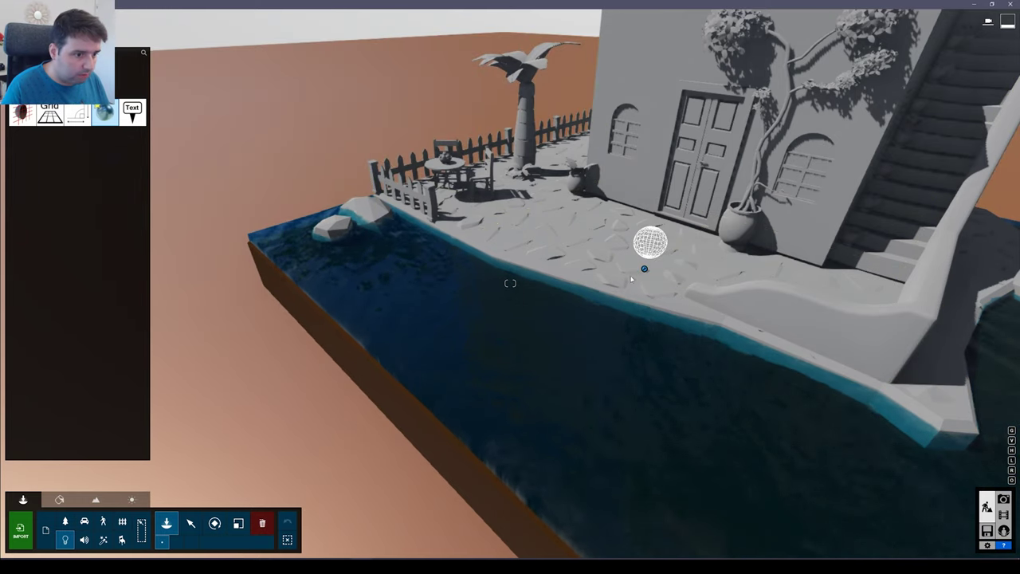
click(191, 523)
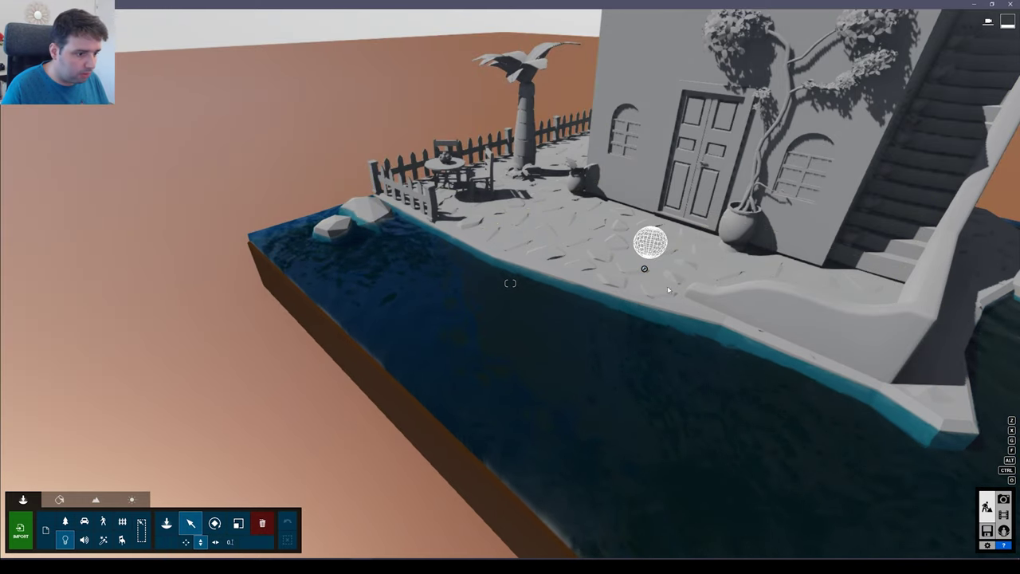
drag(645, 269, 650, 227)
- Give the patio Ground a near-white Standard material with gloss and reflectivity close to minimum
right_drag(651, 207, 669, 195)
key(s)
key(w)
key(w)
key(s)
click(58, 503)
mouse_move(363, 263)
right_down()
mouse_move(363, 215)
mouse_move(359, 263)
right_up()
key(w)
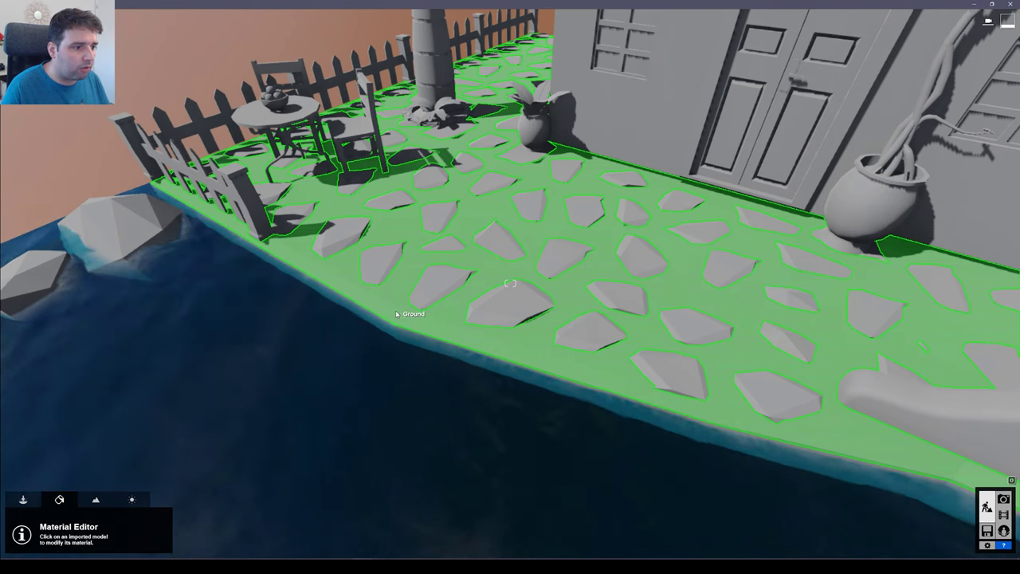
click(395, 312)
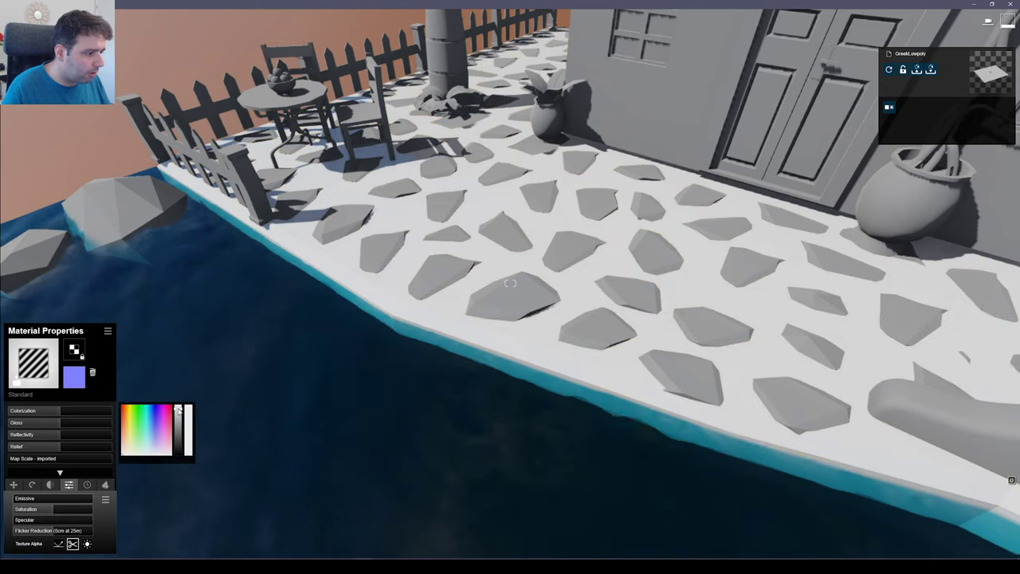
click(19, 424)
click(15, 436)
- Add moderate weathering to the patio ground and slightly soften its edges
click(51, 484)
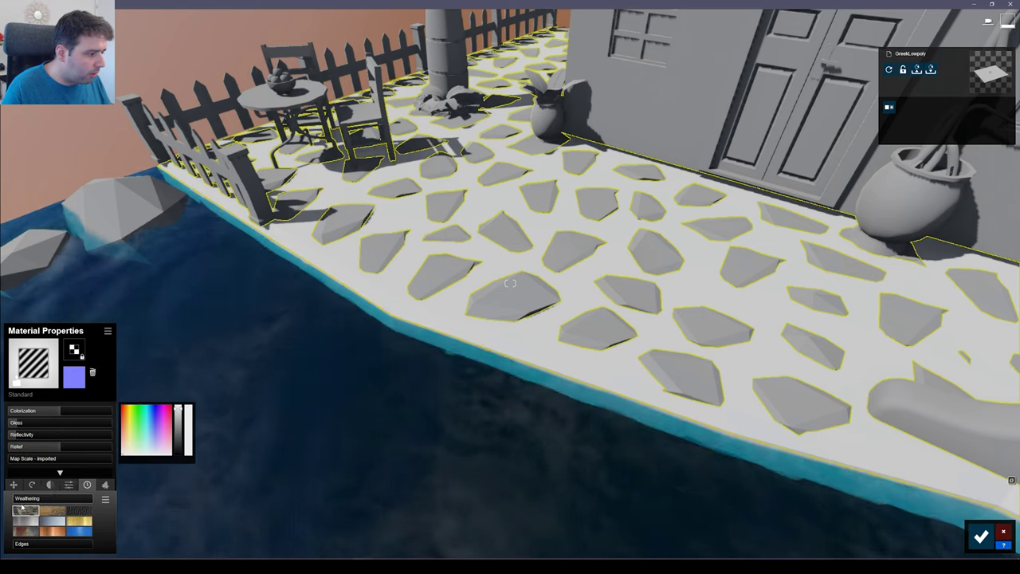
mouse_move(38, 498)
mouse_down()
mouse_move(72, 499)
mouse_move(25, 501)
mouse_up()
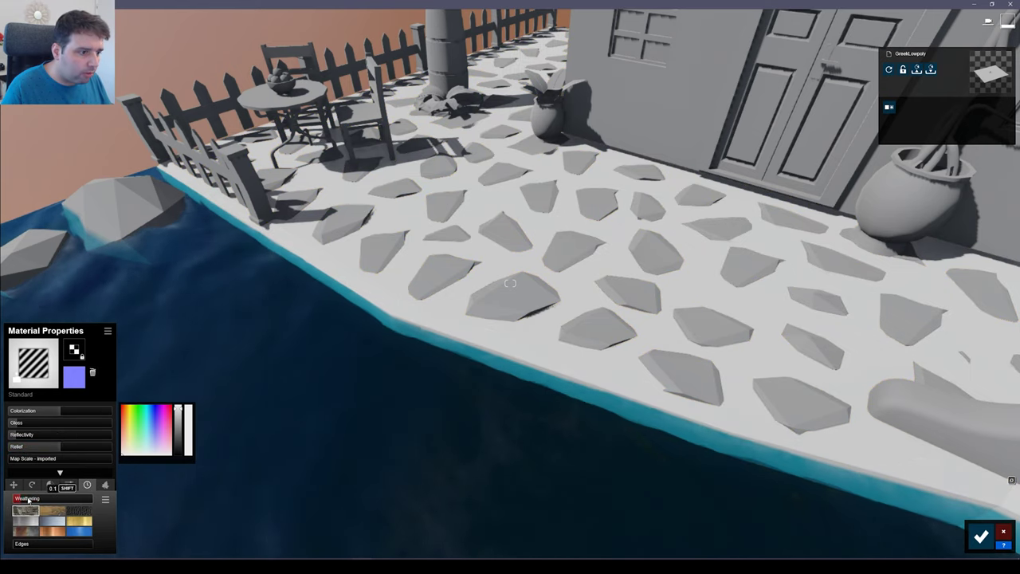
key(w)
right_drag(339, 383, 359, 401)
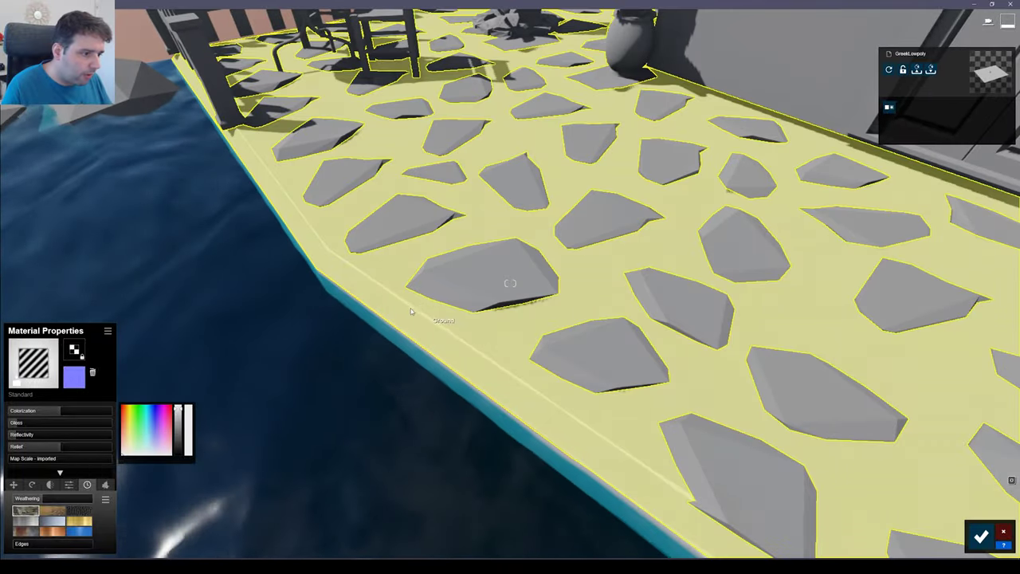
drag(43, 501, 47, 500)
drag(23, 545, 30, 545)
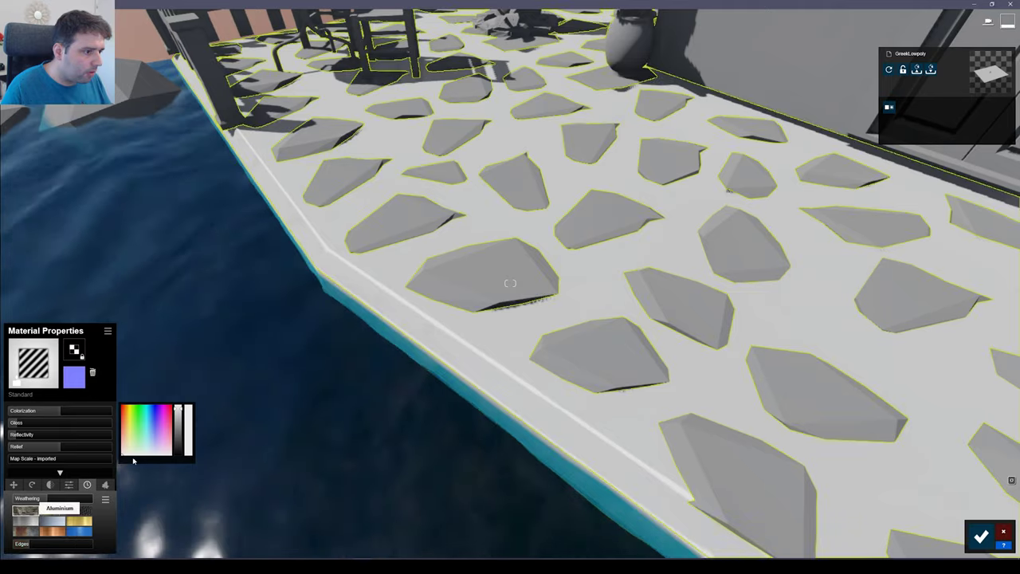
- Give the StoneGround paving stones a brown Standard material with near-minimum gloss and reflectivity and some weathering
key(s)
right_drag(307, 355, 338, 353)
click(408, 288)
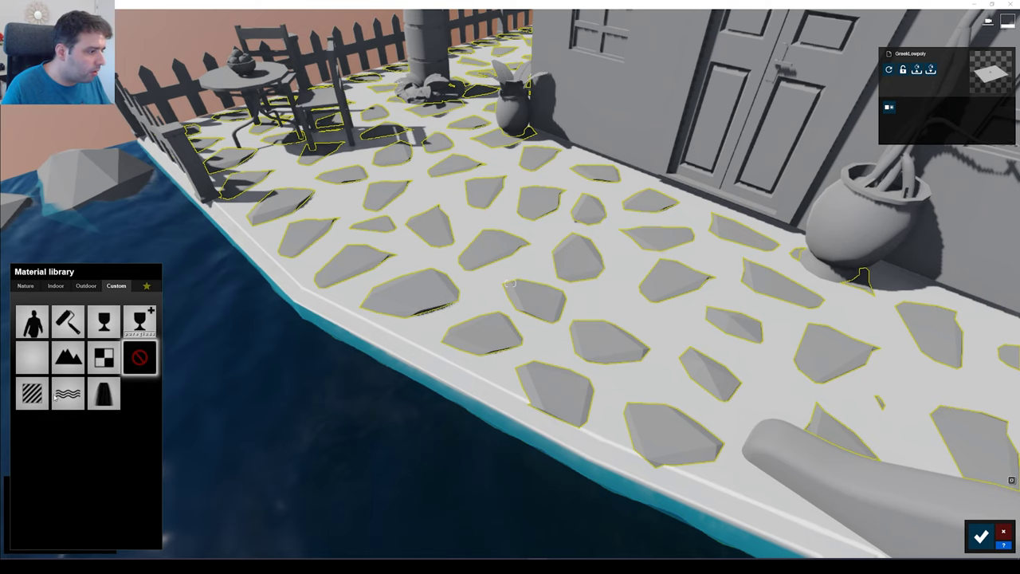
click(31, 393)
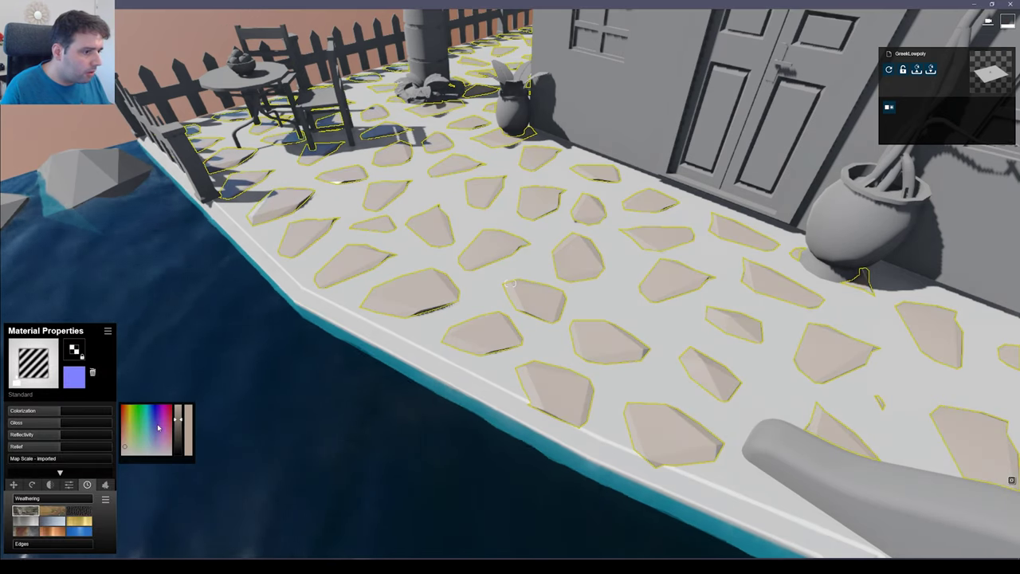
drag(179, 424, 179, 435)
drag(46, 424, 14, 439)
drag(17, 501, 41, 501)
- Increase the paving stones' weathering to about half and slightly soften their edges
right_drag(205, 422, 310, 376)
key(w)
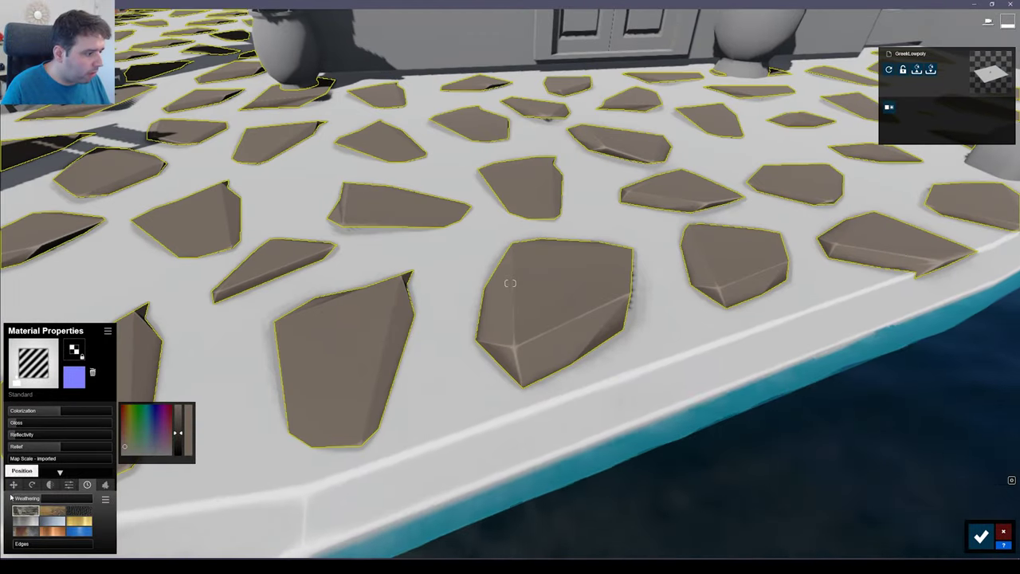
mouse_move(36, 501)
mouse_down()
mouse_move(70, 502)
mouse_move(44, 502)
mouse_move(54, 502)
mouse_up()
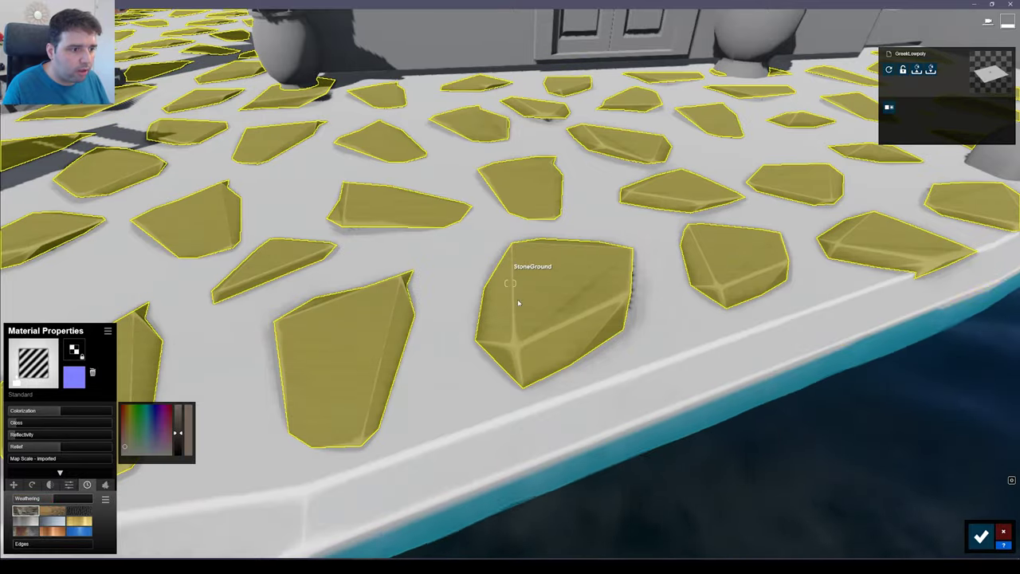
right_drag(517, 299, 510, 320)
key(s)
key(w)
right_drag(467, 385, 518, 381)
key(s)
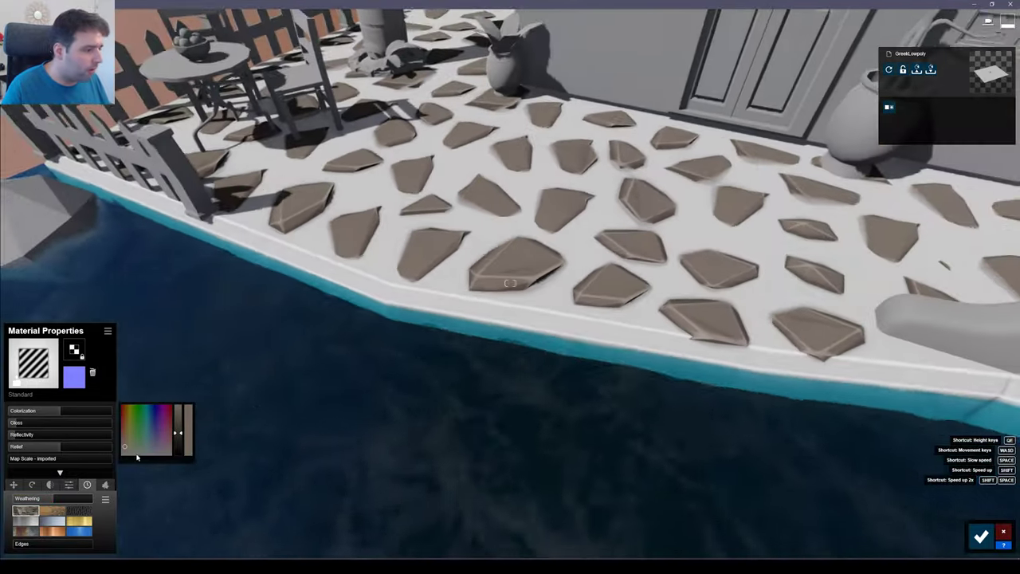
mouse_move(19, 546)
mouse_down()
mouse_move(43, 547)
mouse_move(30, 545)
mouse_up()
- Apply the custom Standard material to the curved wall beside the outdoor staircase and color it near white
key(s)
right_drag(183, 438, 143, 399)
key(s)
key(w)
key(d)
right_drag(239, 359, 371, 351)
key(w)
key(s)
click(442, 319)
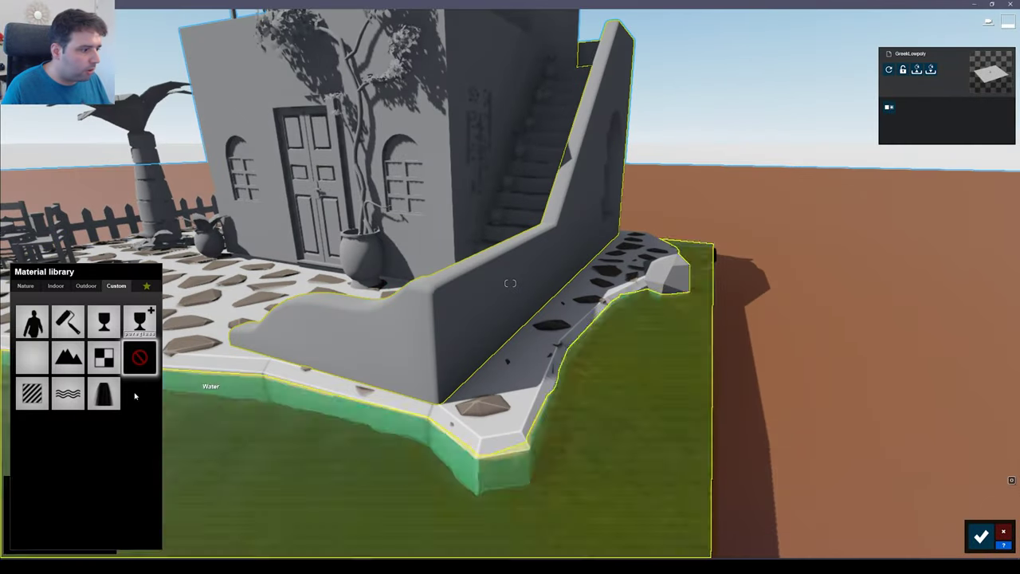
click(34, 361)
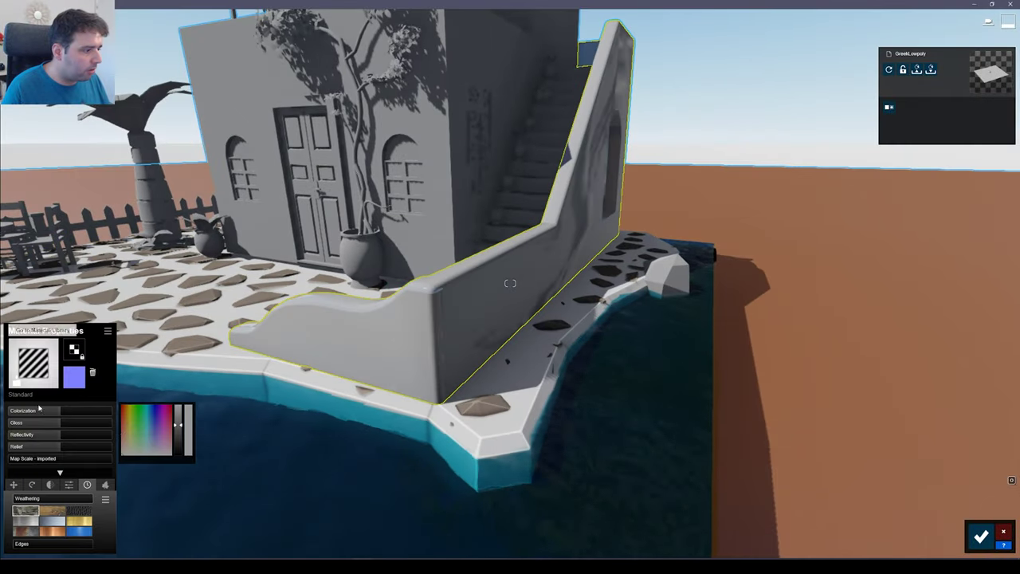
click(180, 408)
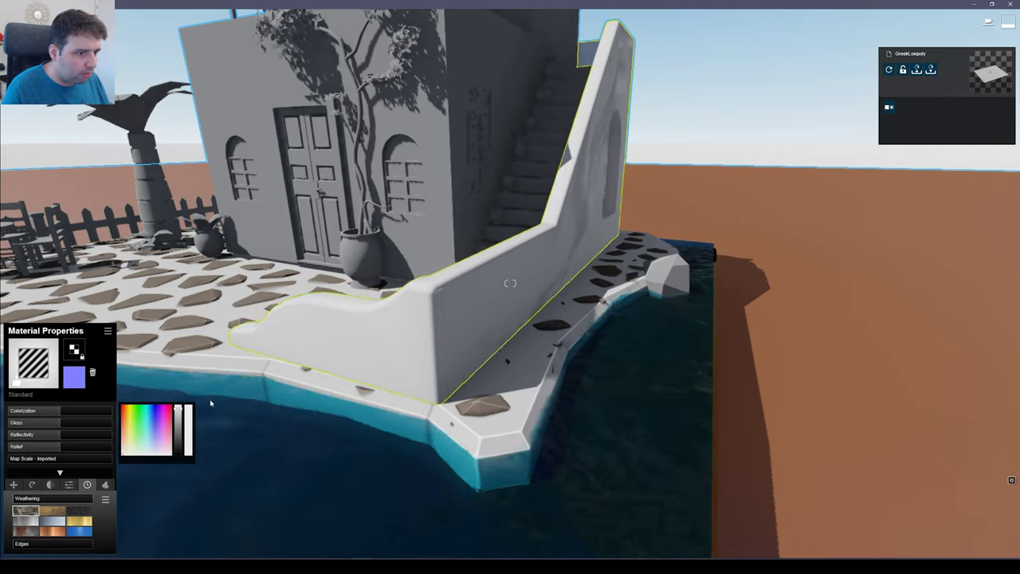
- Lower the staircase wall's reflectivity and set its gloss to 0.7
key(d)
right_drag(510, 303, 398, 283)
key(a)
right_drag(510, 283, 613, 277)
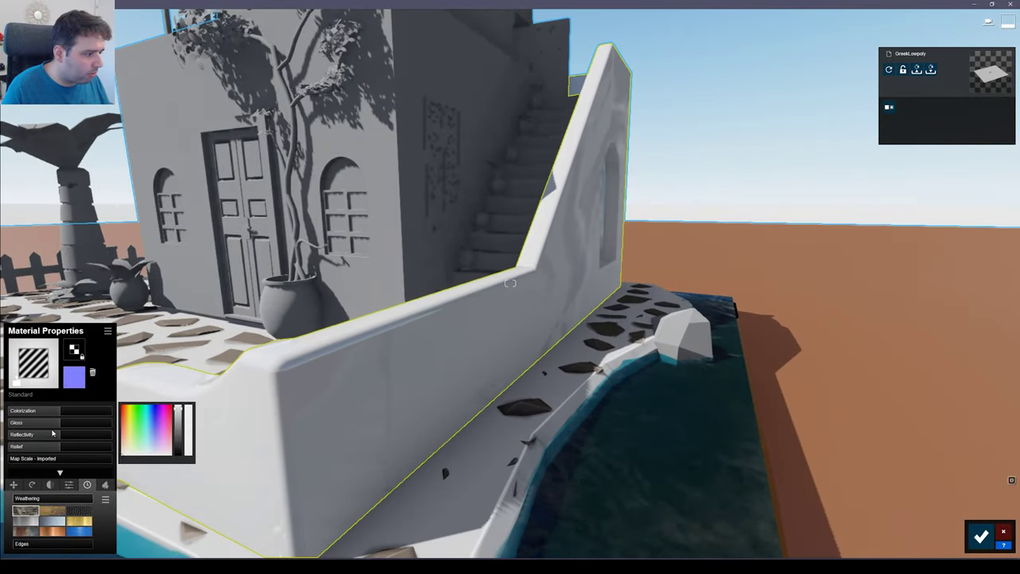
drag(52, 436, 32, 436)
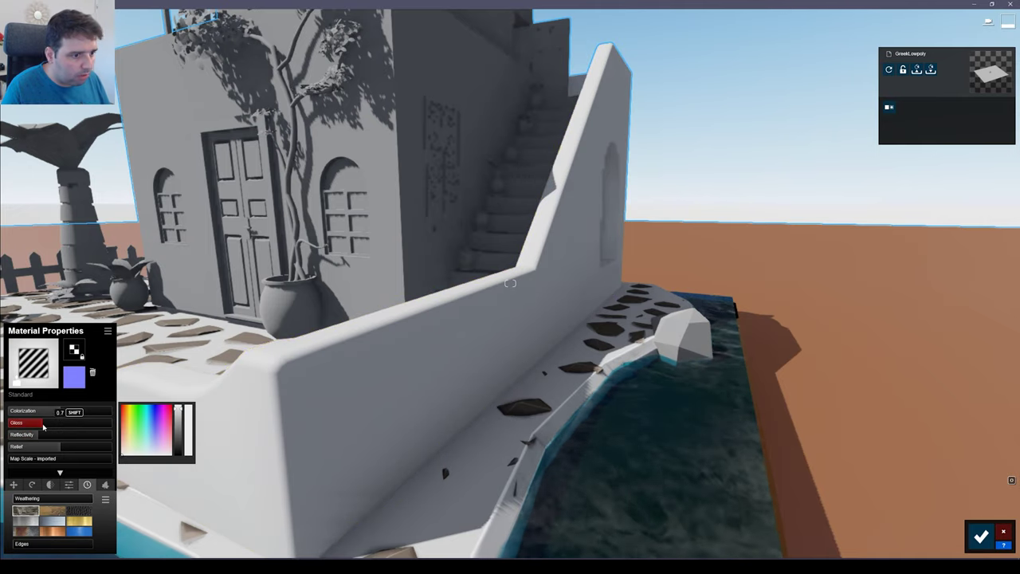
key(d)
key(a)
right_drag(510, 283, 510, 331)
key(s)
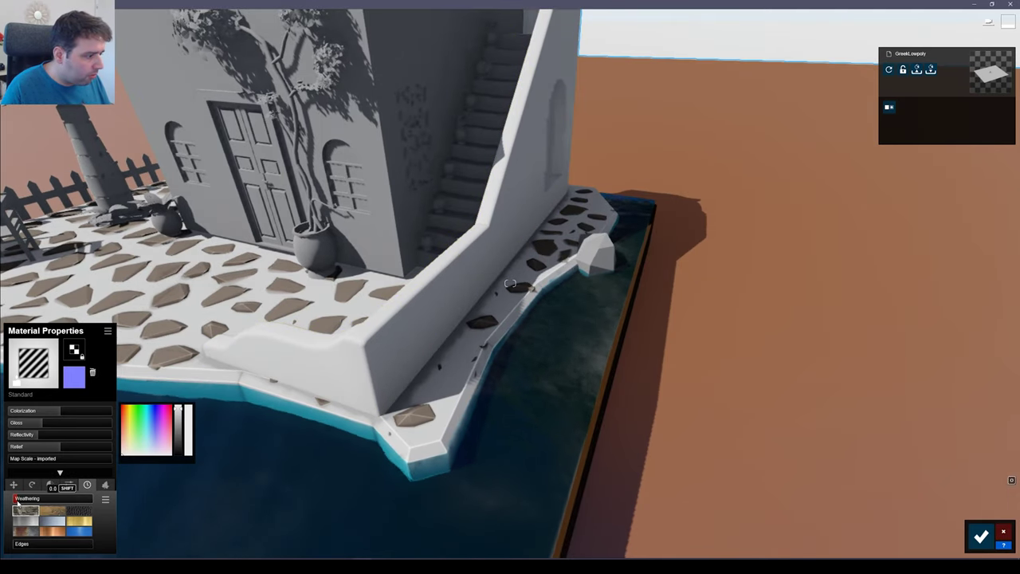
- Copy the staircase wall's material and paste it onto the main house Wall surface
click(108, 330)
click(114, 359)
mouse_move(510, 283)
right_down()
mouse_move(474, 191)
mouse_move(500, 275)
right_up()
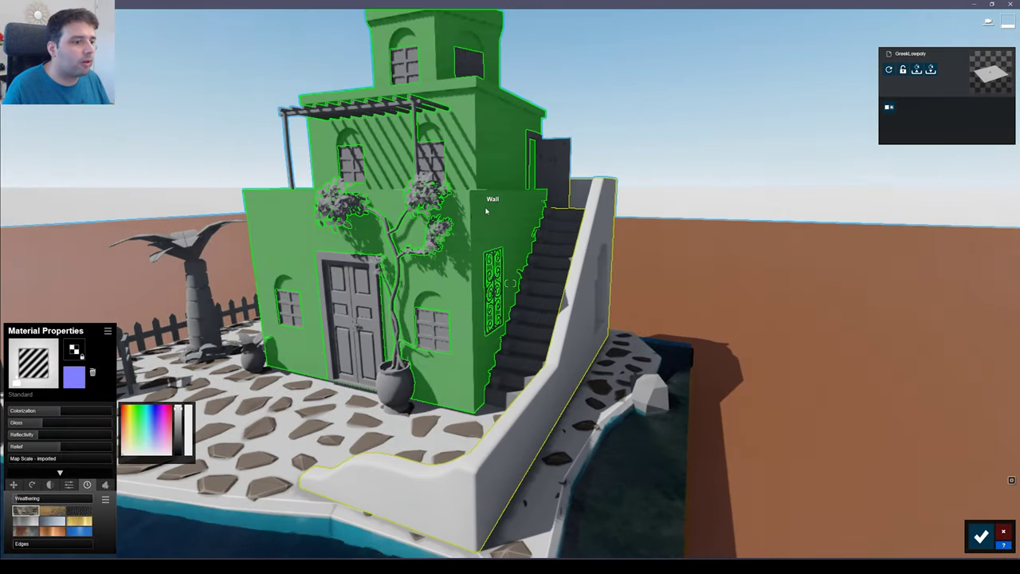
click(479, 220)
click(40, 395)
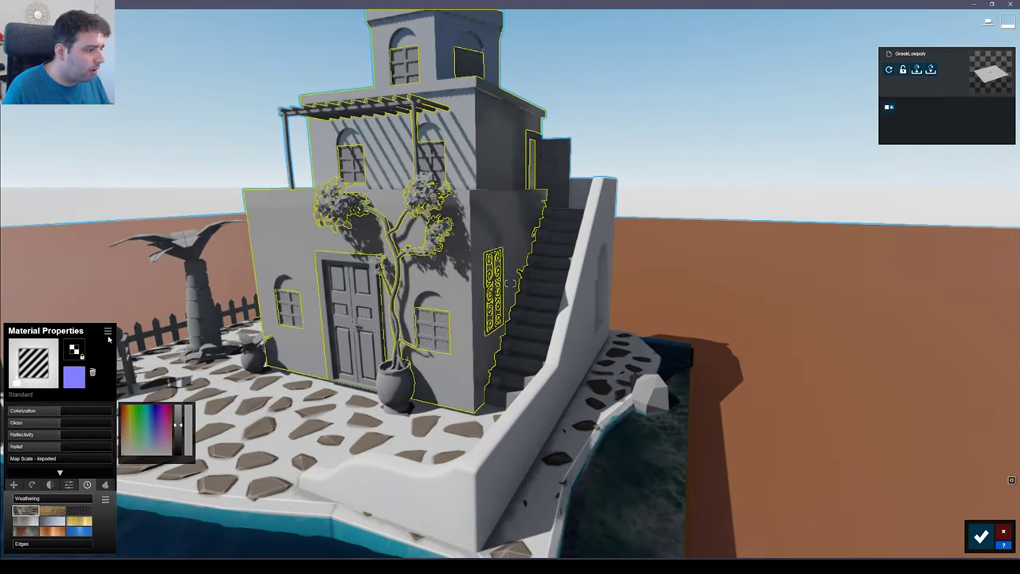
click(108, 330)
click(75, 346)
- Increase the edge softening on the house walls and save the material changes
right_drag(510, 282, 510, 239)
key(w)
key(s)
drag(18, 545, 50, 531)
key(s)
right_drag(510, 283, 530, 350)
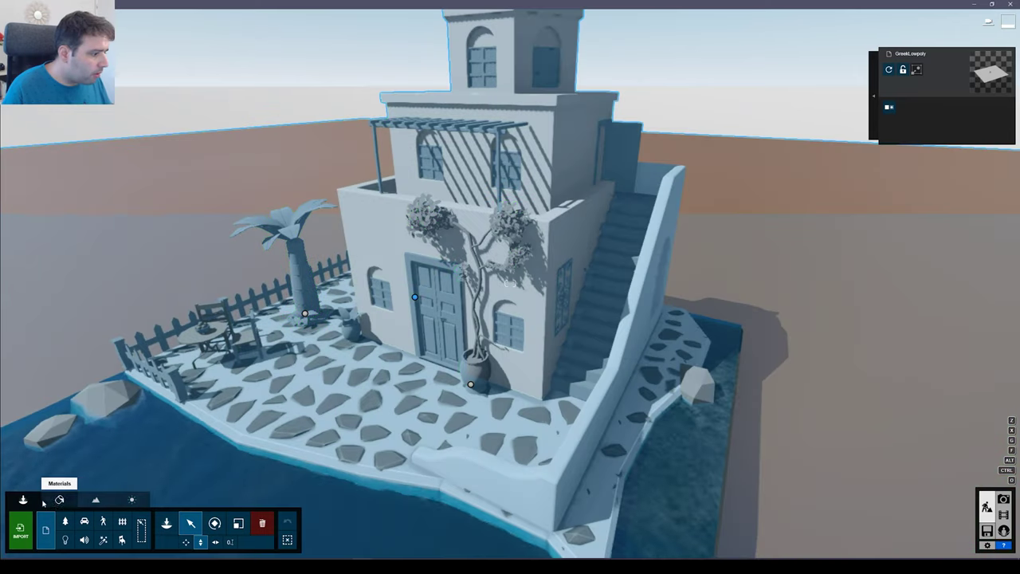
- Assign the Standard material to the Pergola and paste the copied wall material onto it
click(59, 500)
key(w)
right_drag(170, 451, 171, 398)
key(d)
right_drag(510, 283, 434, 359)
key(a)
click(523, 331)
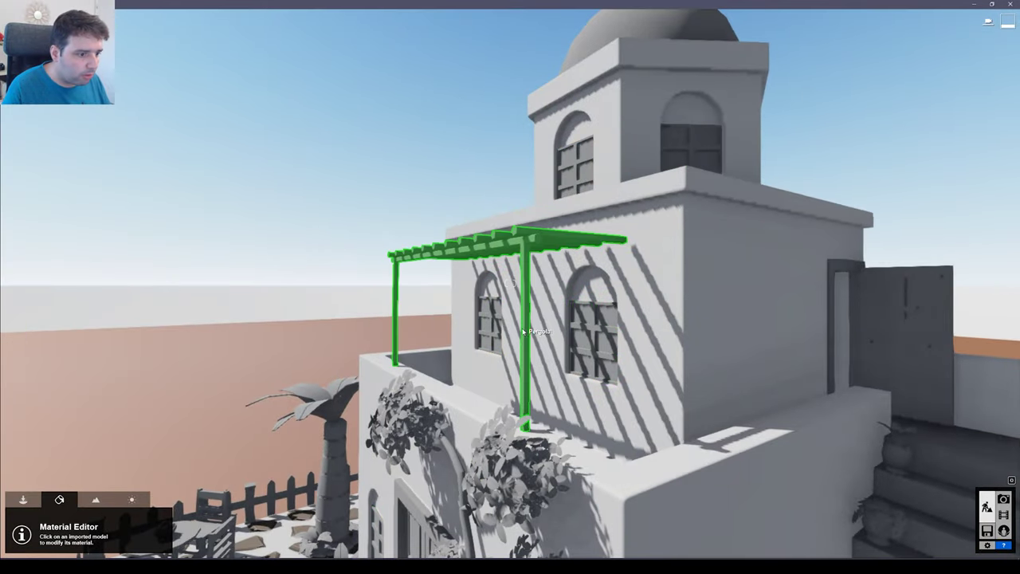
key(w)
right_drag(523, 332, 510, 360)
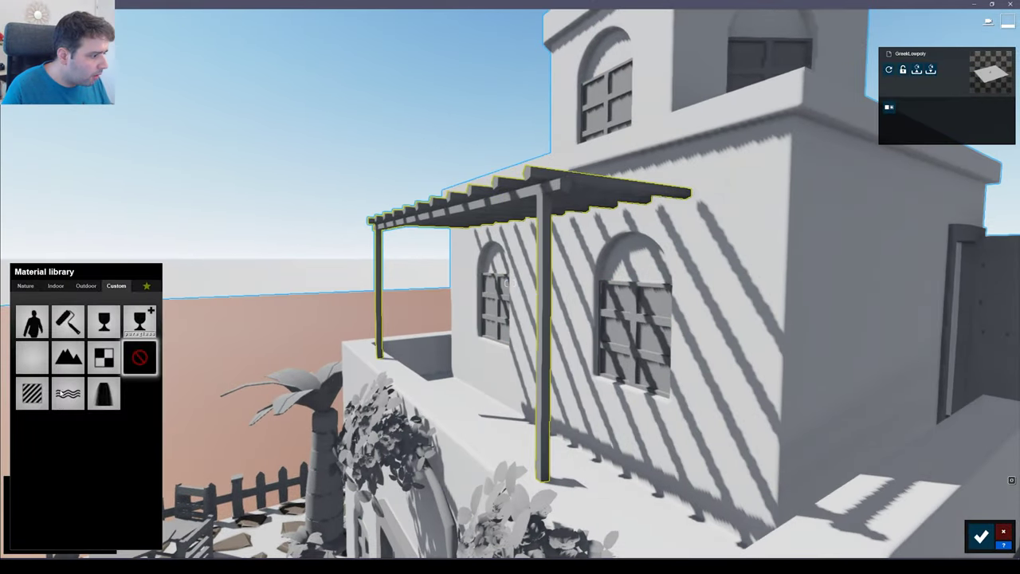
click(35, 395)
click(108, 332)
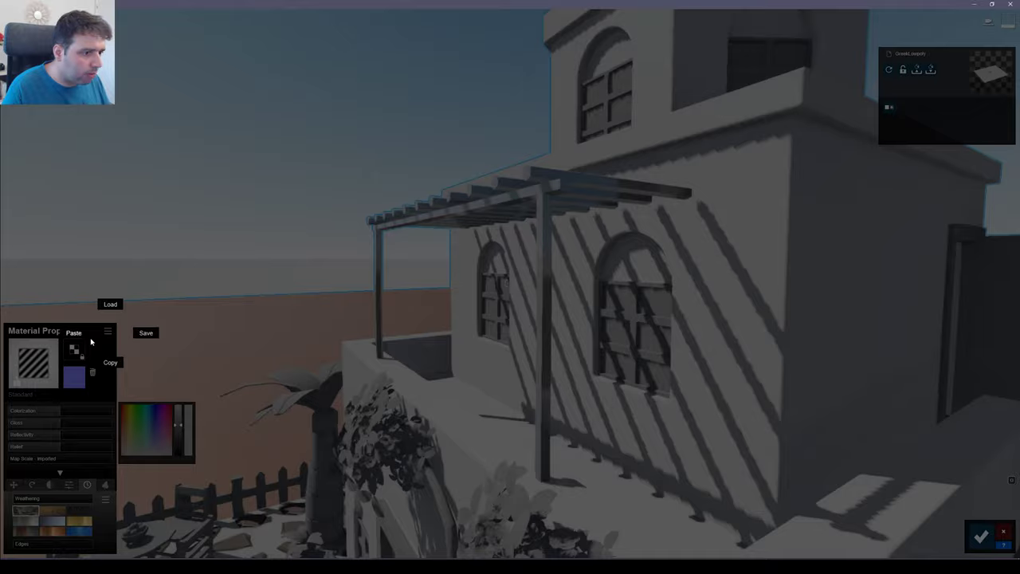
click(79, 334)
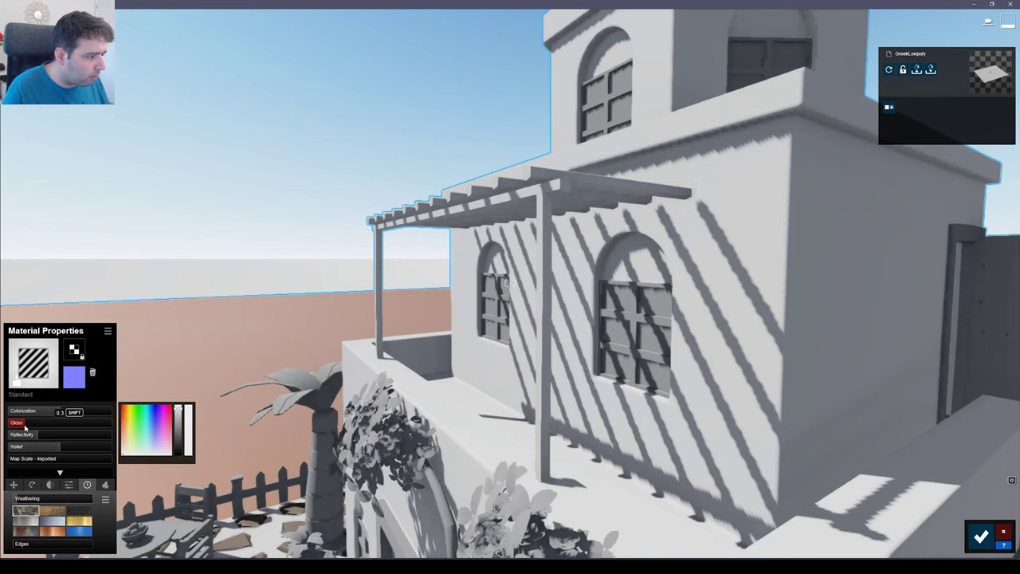
- Color the pergola a darker wood tan, with gloss at 0.3 and reflectivity near minimum
drag(132, 439, 126, 440)
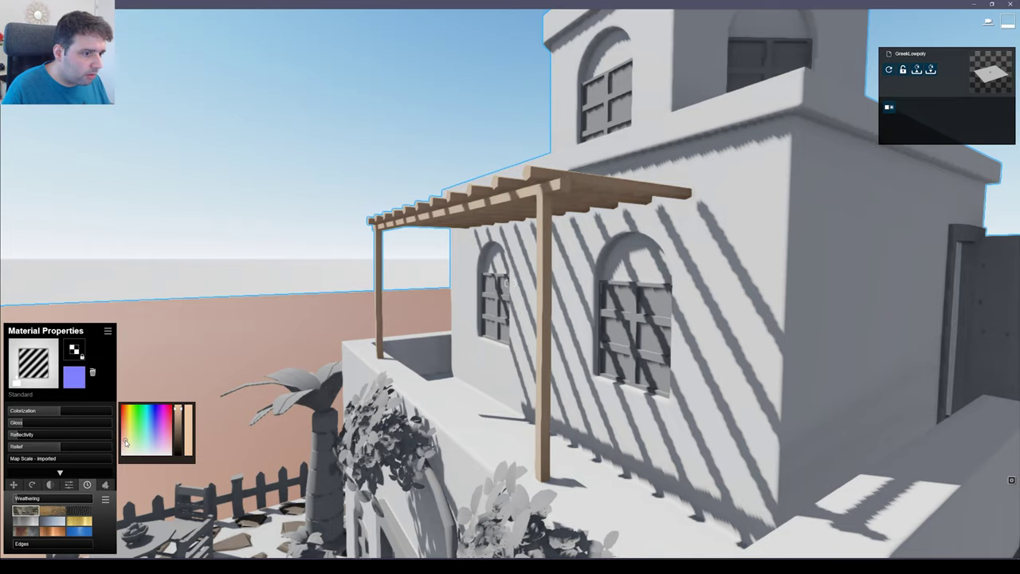
right_drag(510, 239, 514, 267)
key(s)
key(w)
key(w)
drag(178, 409, 178, 421)
- Switch the pergola's weathering to the brown wood-like preset and raise its amount
right_drag(510, 283, 471, 261)
key(s)
key(d)
key(w)
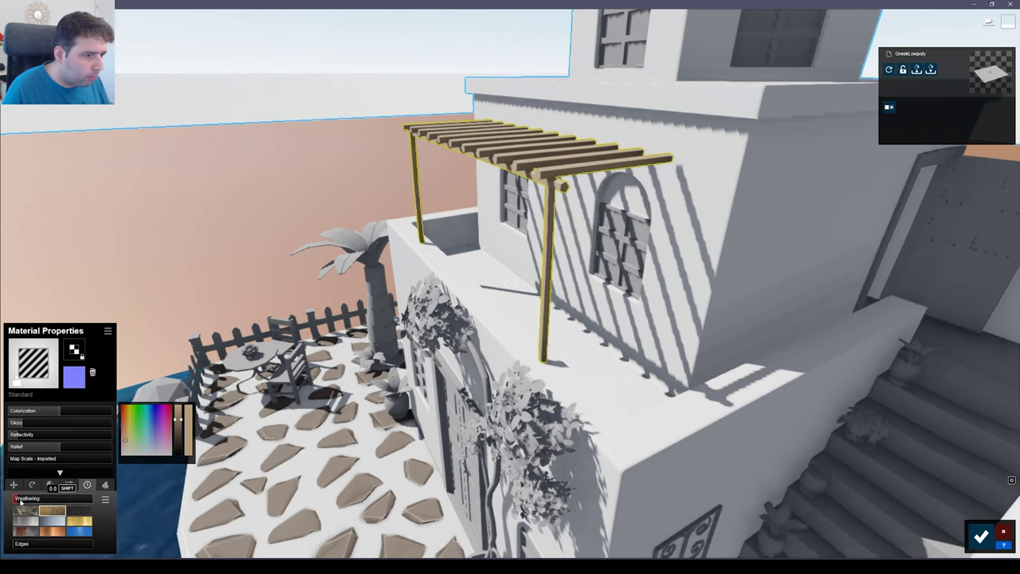
key(a)
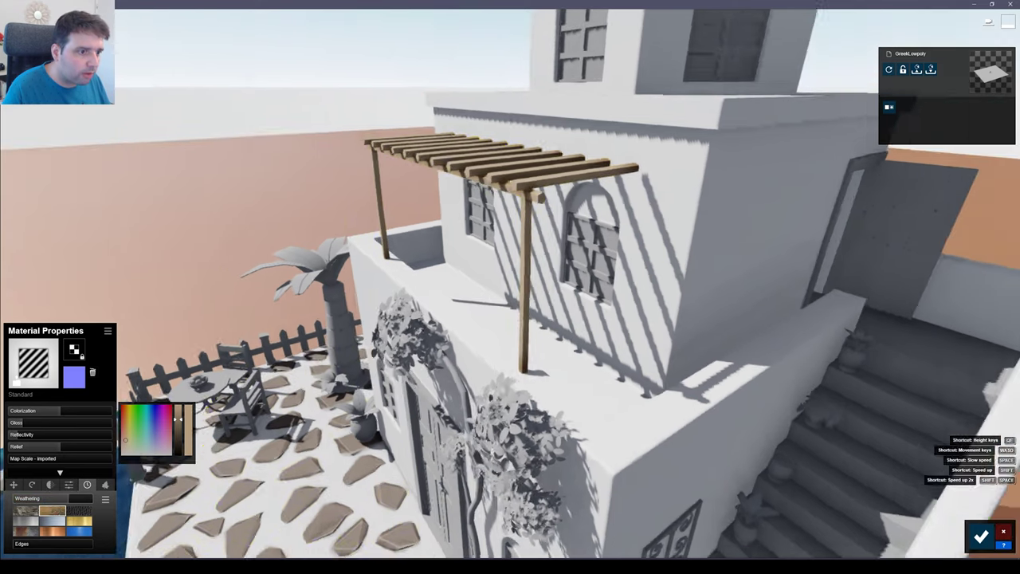
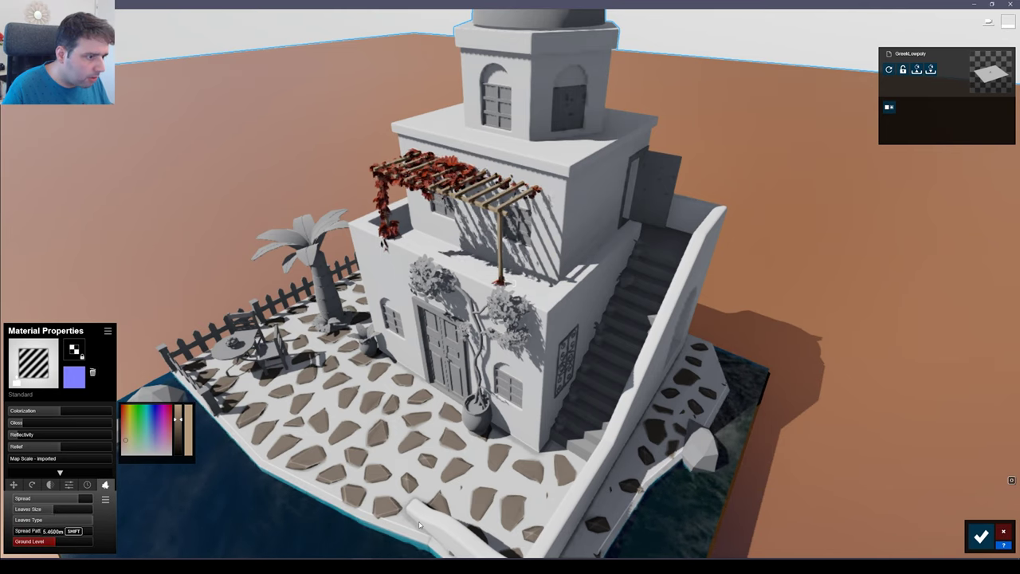
- Grow foliage on the pergola with a spread of 0.8 and leaves size of 0.2, and adjust its spread pattern offset
key(w)
right_drag(430, 446, 434, 363)
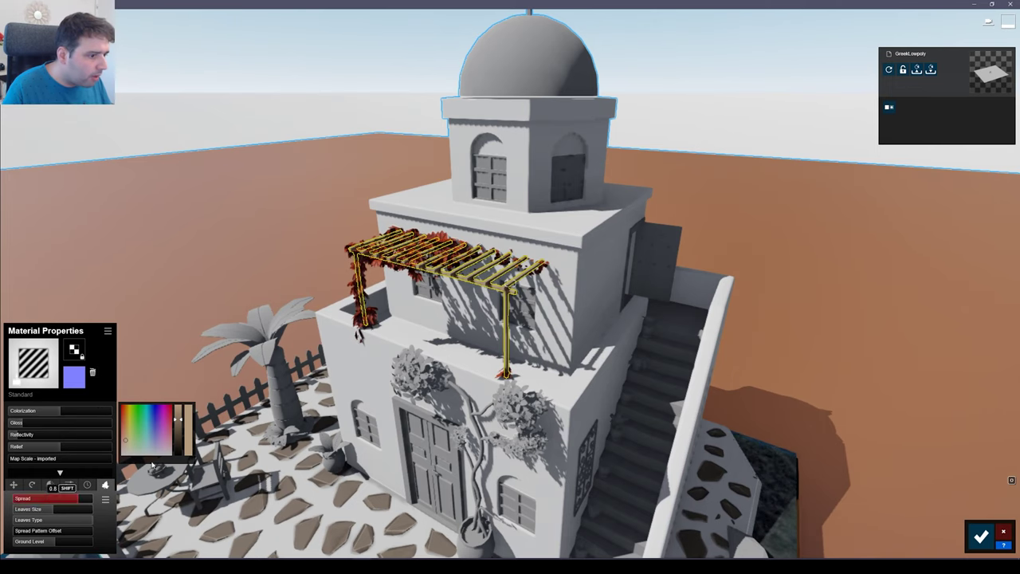
key(w)
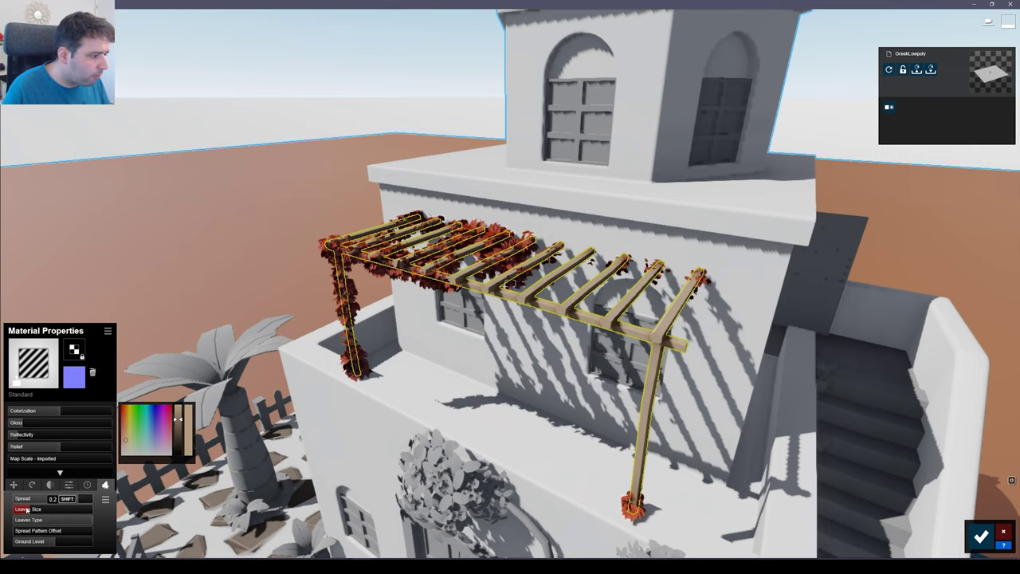
drag(31, 534, 112, 537)
key(s)
right_drag(115, 535, 82, 526)
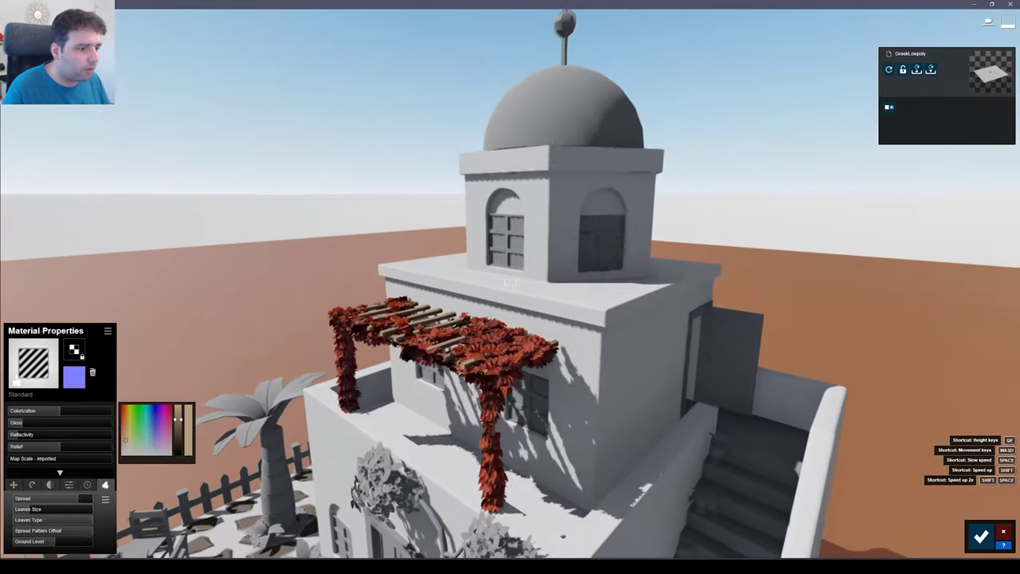
- Fine-tune the pergola foliage to small leaves of about 0.2 and a slightly lower spread
key(e)
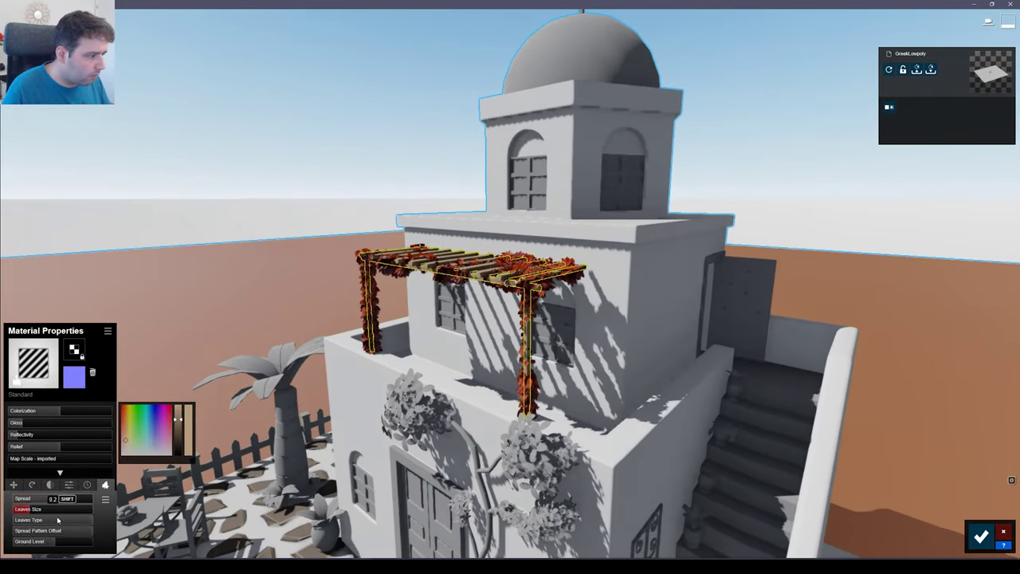
key(s)
right_drag(147, 427, 157, 443)
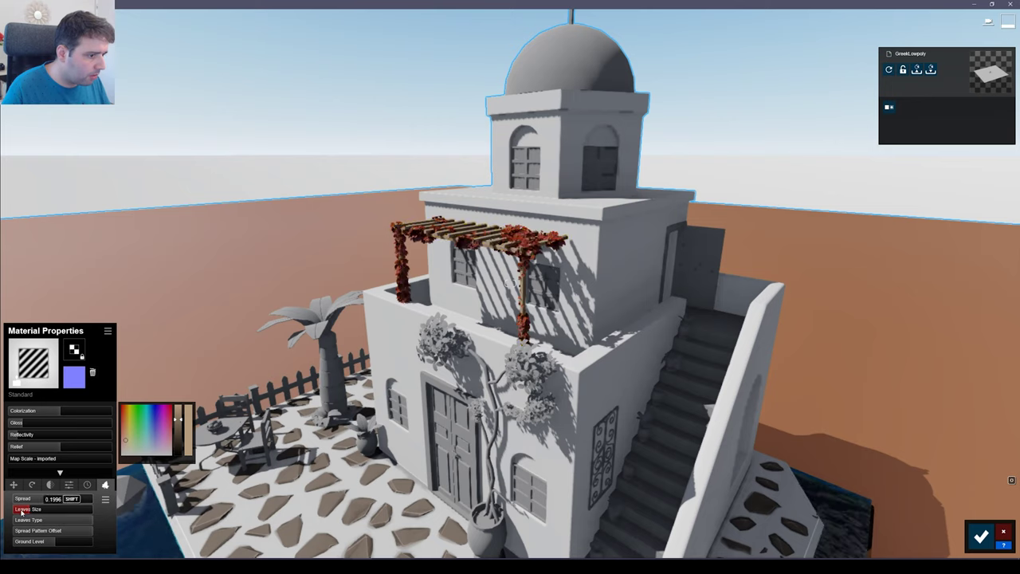
key(s)
right_drag(148, 494, 150, 518)
key(w)
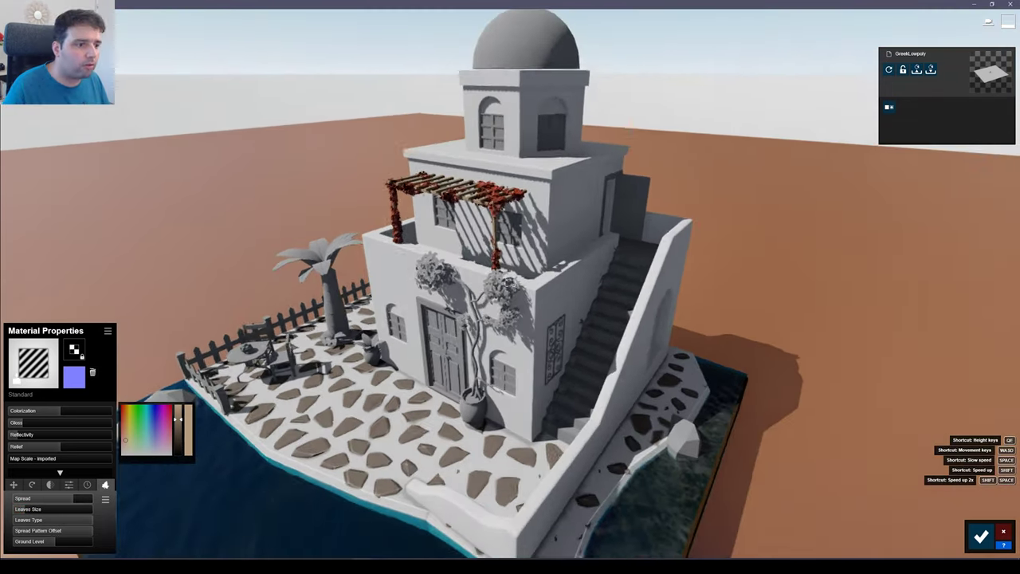
- Assign the Standard material to the house doors and color them a deep blue
key(a)
key(w)
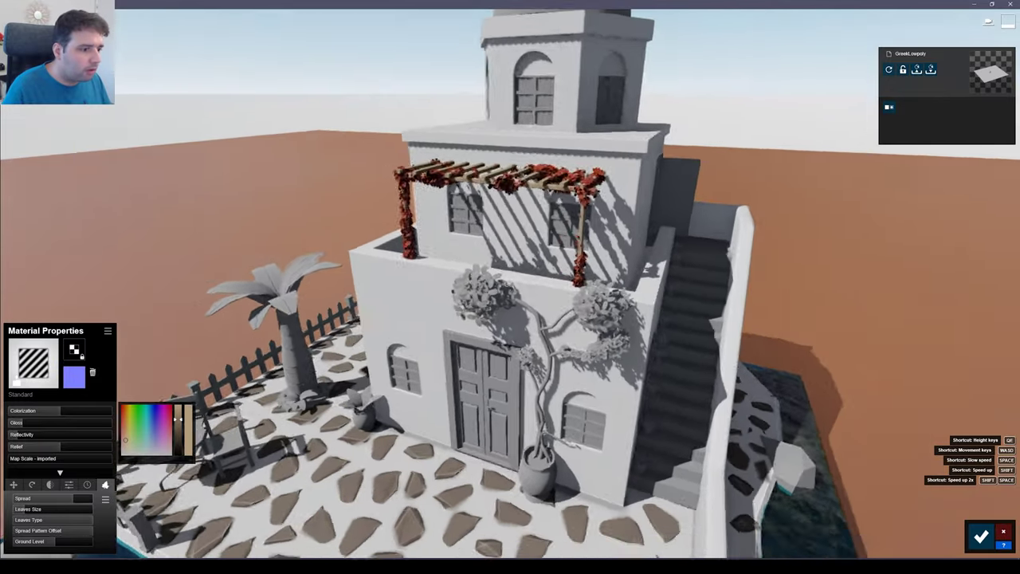
key(e)
key(w)
click(443, 286)
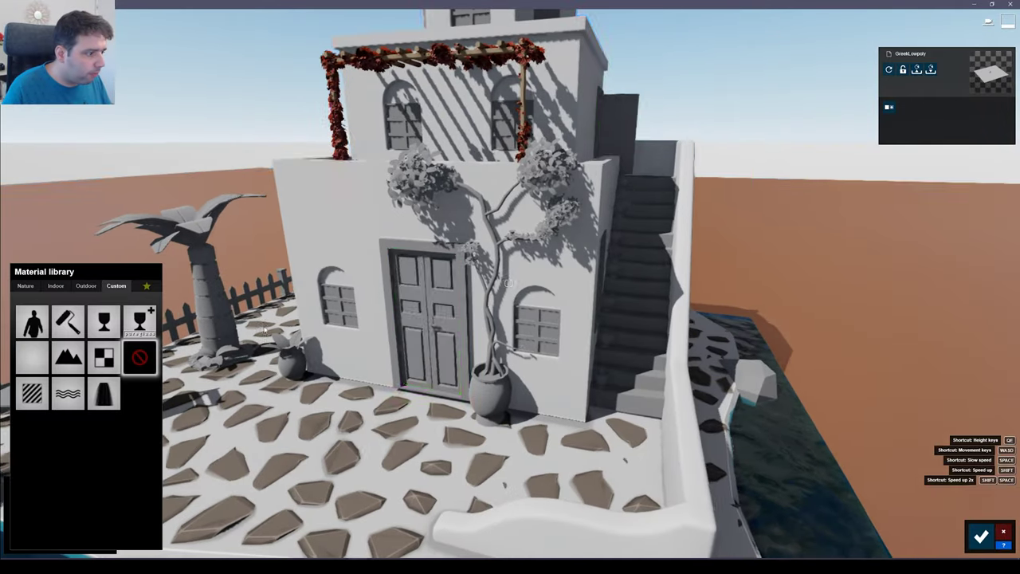
key(d)
click(31, 393)
drag(147, 422, 155, 418)
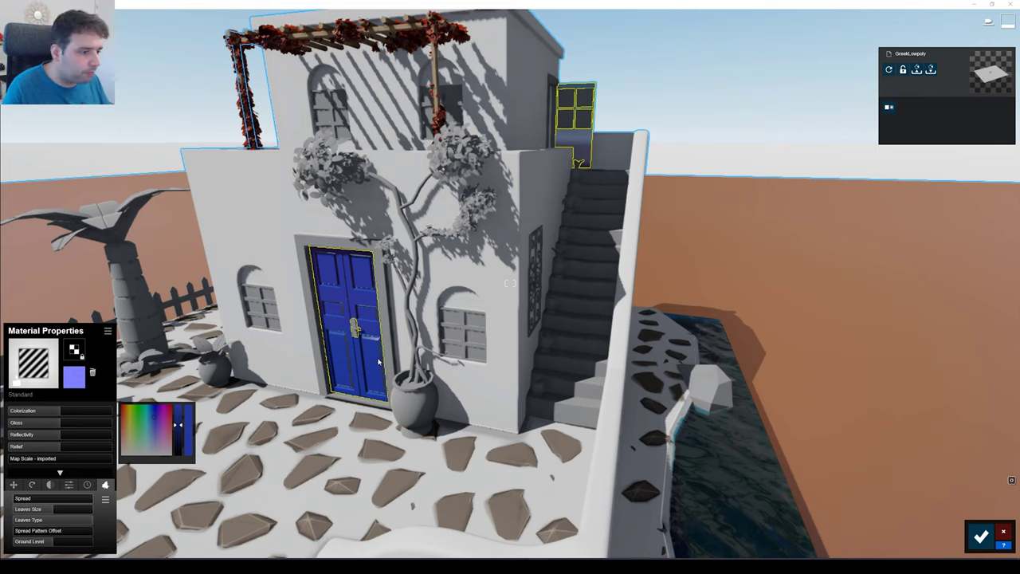
click(152, 426)
key(ctrl+v)
key(a)
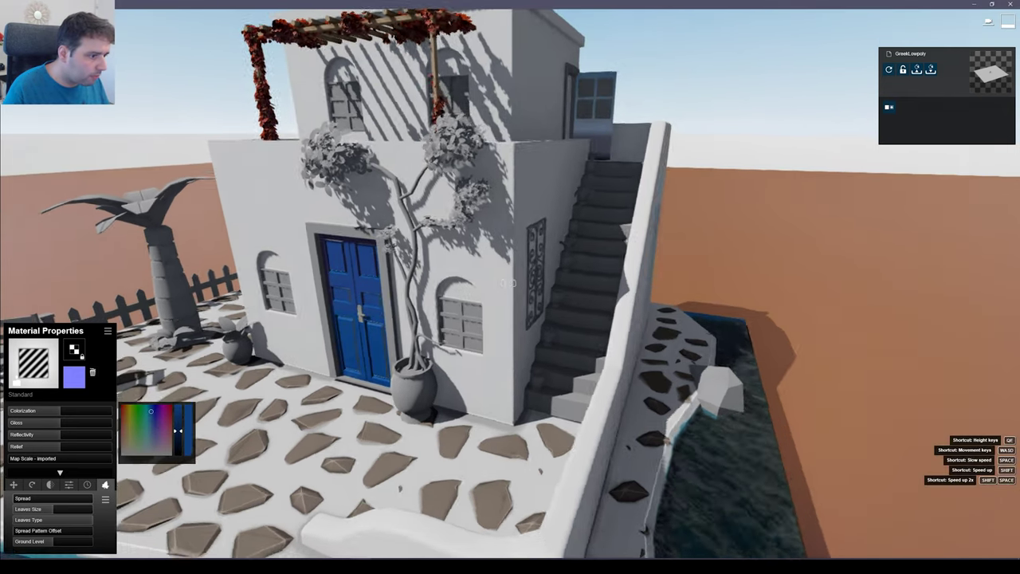
- Lower the blue door material's gloss and set its reflectivity to 0.2
key(w)
key(e)
click(21, 427)
click(25, 435)
click(25, 428)
click(21, 436)
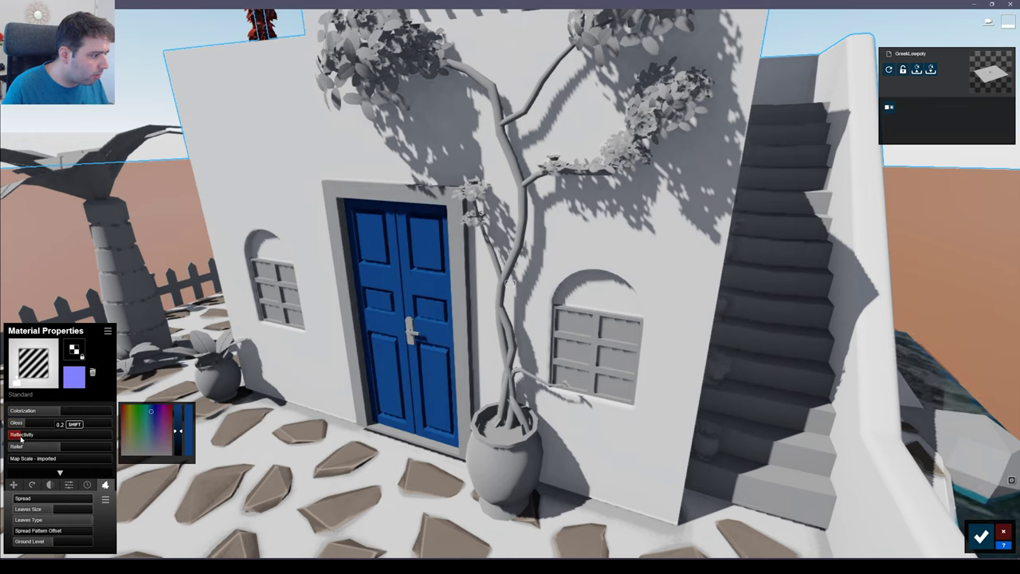
- Weather the doors with the brown wood-like preset at 0.3 and slightly soften their edges
click(85, 485)
drag(22, 502, 37, 502)
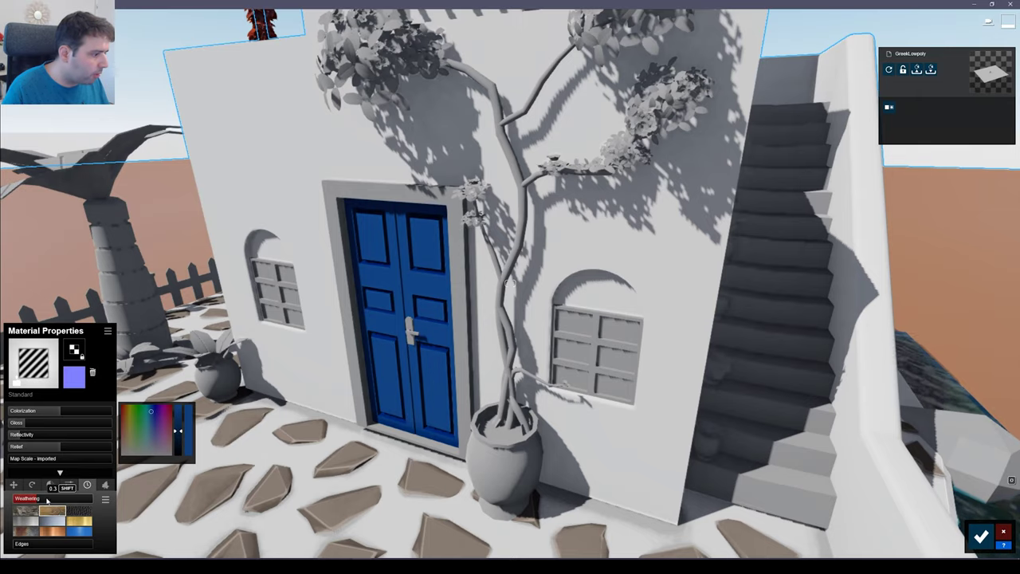
key(s)
drag(27, 546, 41, 546)
- Copy the doors' finished blue material
right_drag(334, 335, 351, 313)
key(s)
key(w)
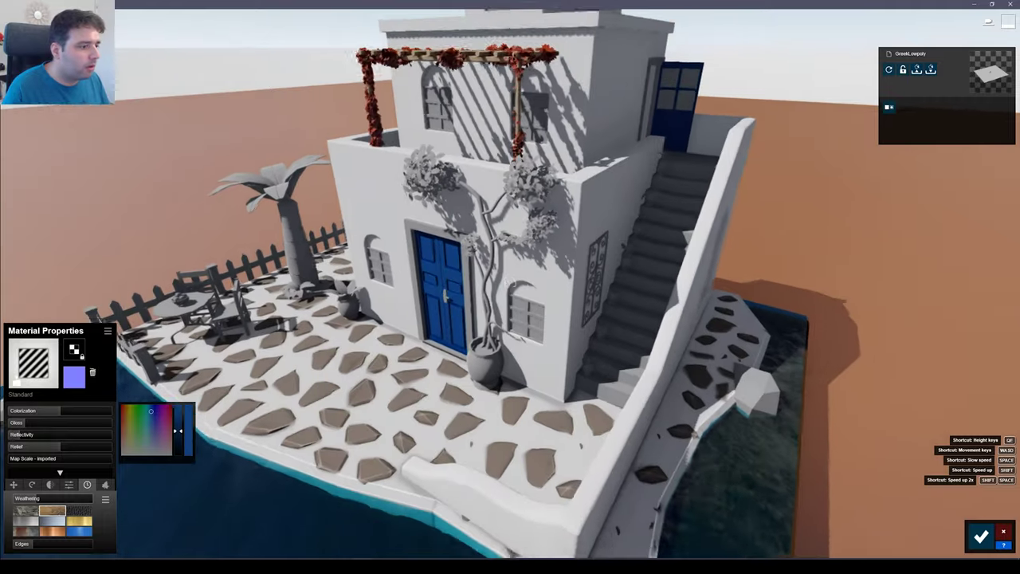
click(107, 331)
click(109, 364)
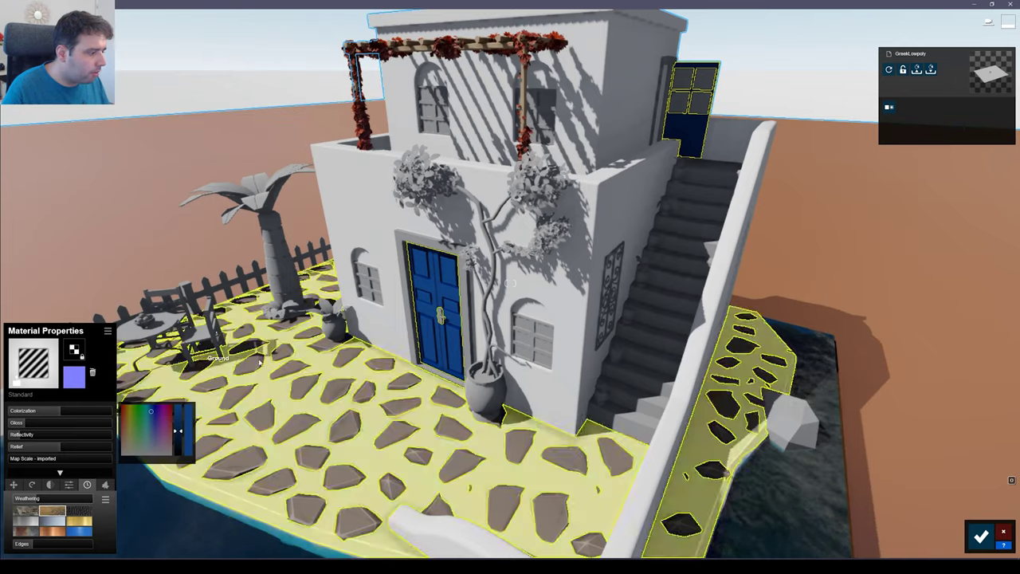
- Assign the Standard material to the window frames and paste the copied blue door material onto them
click(371, 271)
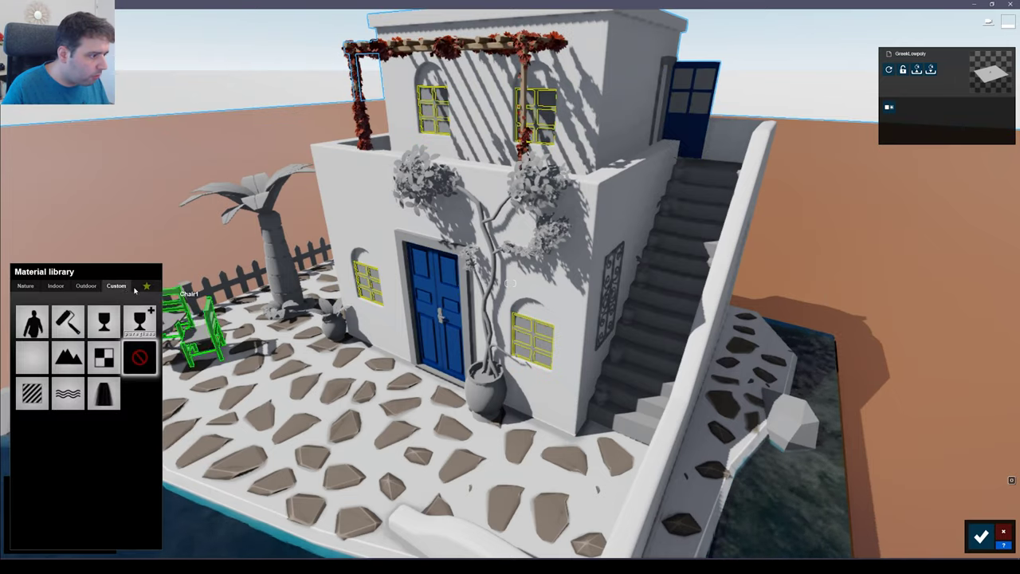
click(44, 392)
click(107, 333)
click(68, 336)
- Assign the Standard material to the Fence and paste the copied blue material onto it
key(a)
right_drag(446, 415, 438, 370)
key(d)
right_drag(510, 283, 510, 315)
key(a)
key(w)
key(w)
key(s)
click(381, 273)
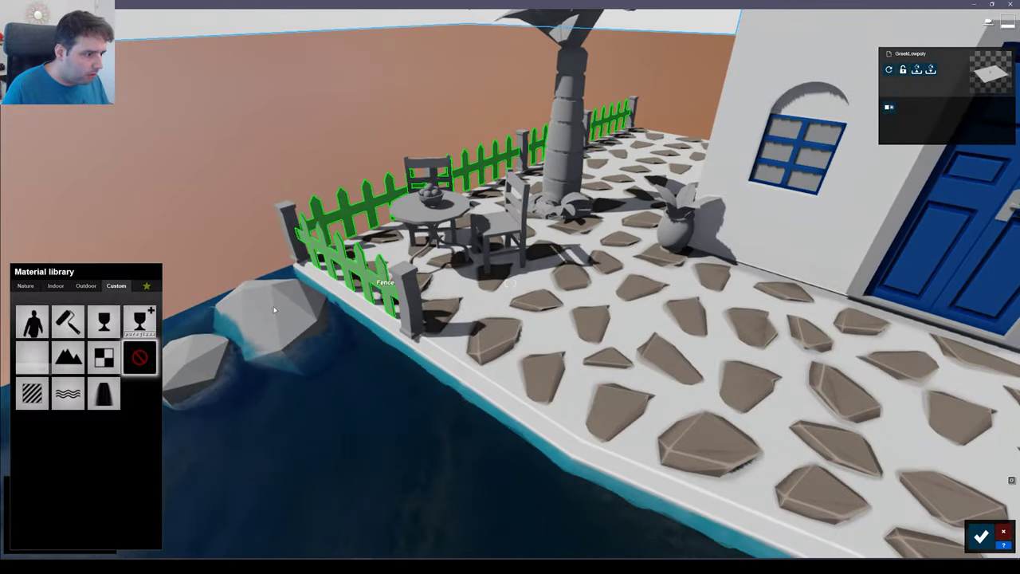
click(40, 399)
click(108, 332)
click(71, 343)
- Give the round patio Table the Standard material and paste the copied blue material onto it
key(s)
right_drag(326, 339, 346, 359)
key(a)
key(w)
key(w)
key(q)
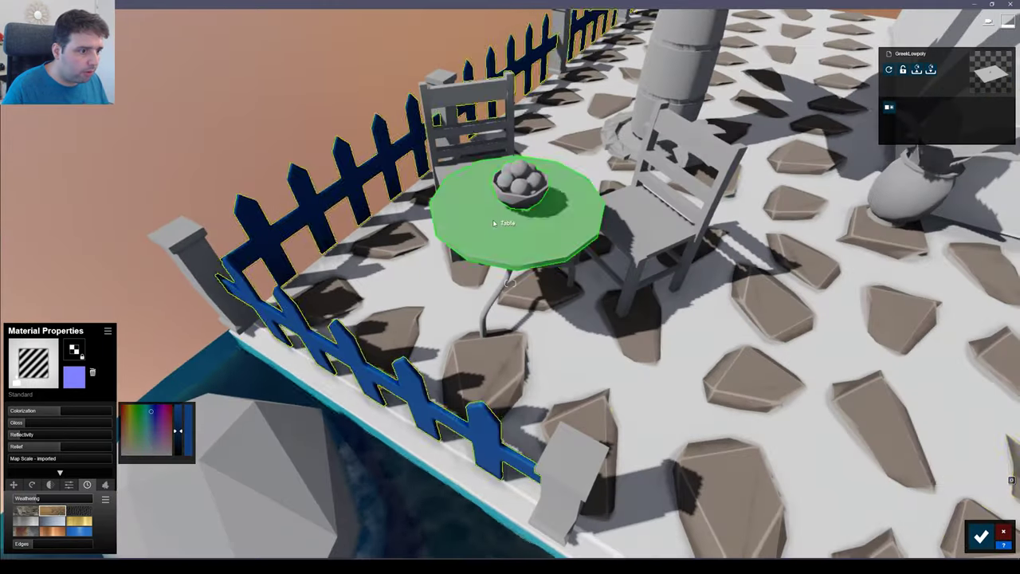
click(504, 224)
click(36, 394)
click(108, 331)
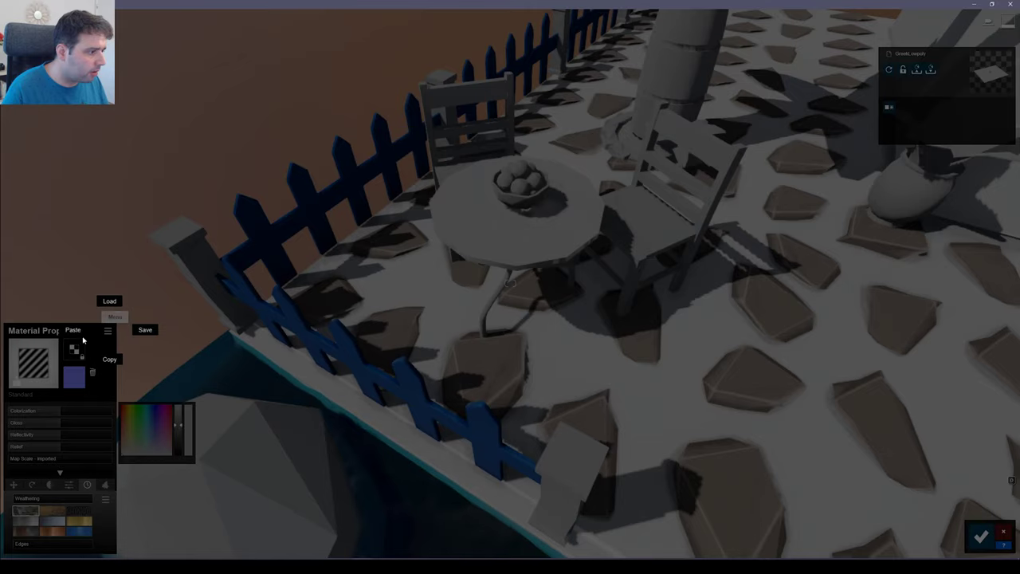
click(74, 330)
- Assign the Standard material to the patio chair frames and paste the copied blue material
click(467, 147)
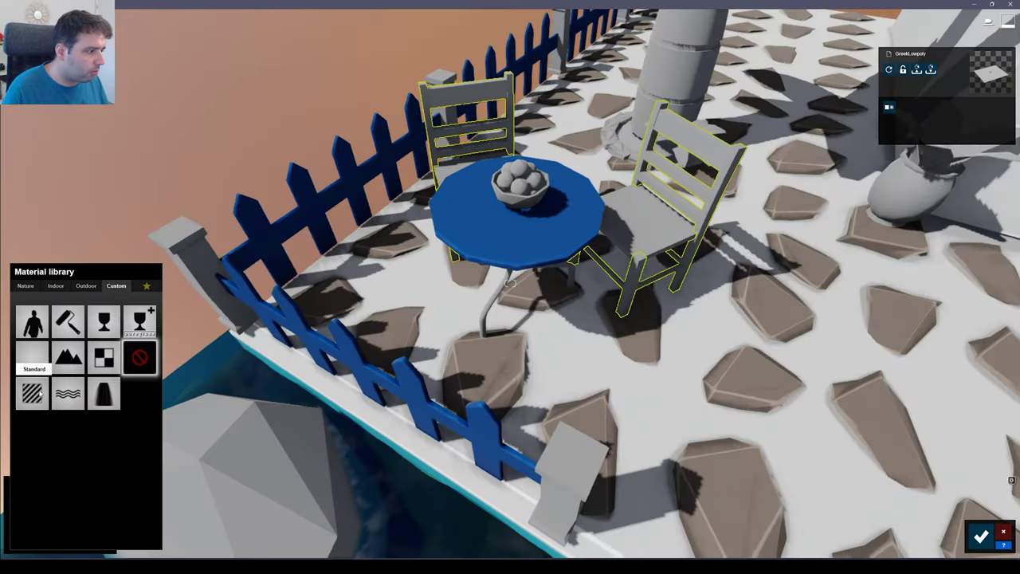
click(33, 392)
click(108, 331)
click(74, 332)
- Assign the Standard material to the tower's dome and paste the copied blue material onto it
key(d)
right_drag(321, 300, 339, 283)
key(a)
right_drag(512, 283, 538, 243)
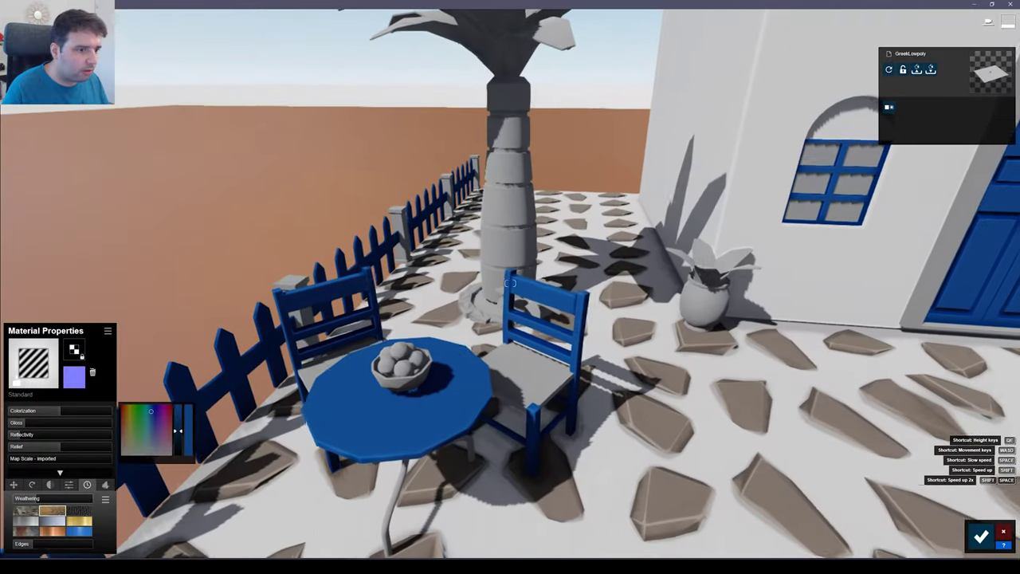
key(s)
right_drag(510, 283, 602, 286)
right_drag(414, 283, 428, 229)
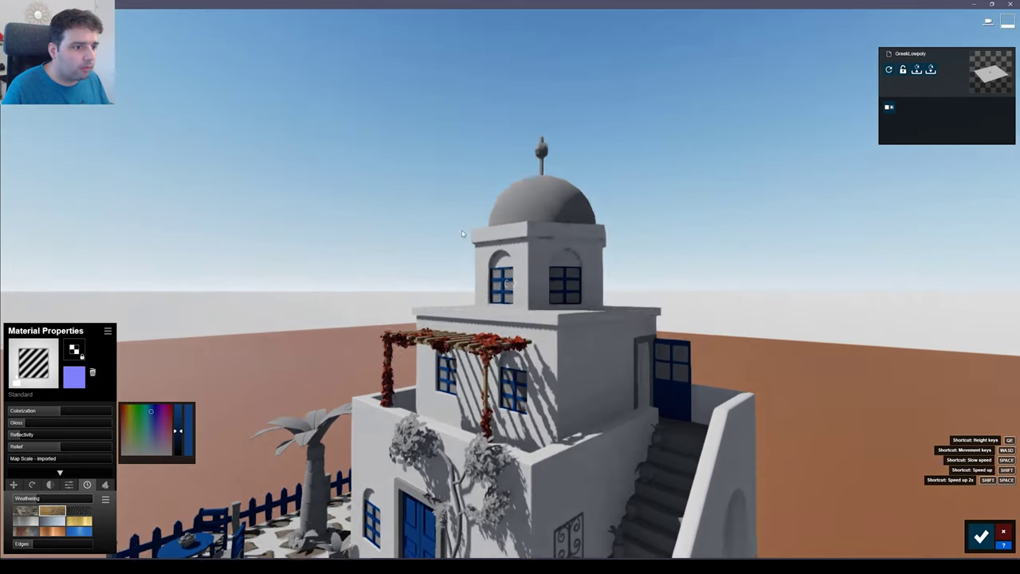
click(542, 204)
click(28, 392)
click(107, 332)
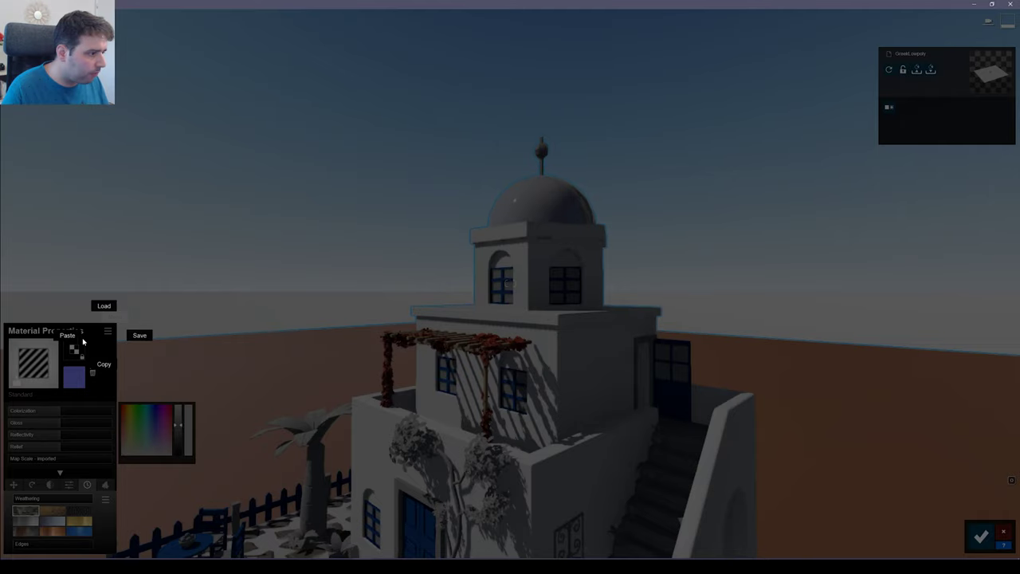
click(67, 335)
- Raise the dome's gloss and reflectivity and try the grey stone-like weathering preset at 0.2
right_drag(399, 219, 407, 257)
key(w)
key(s)
click(38, 502)
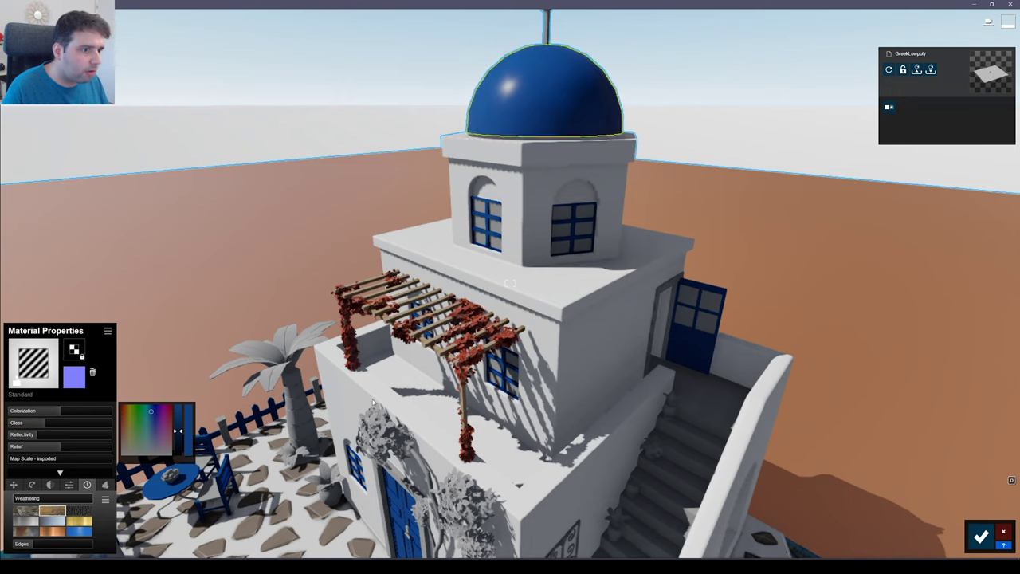
right_drag(372, 401, 371, 374)
key(s)
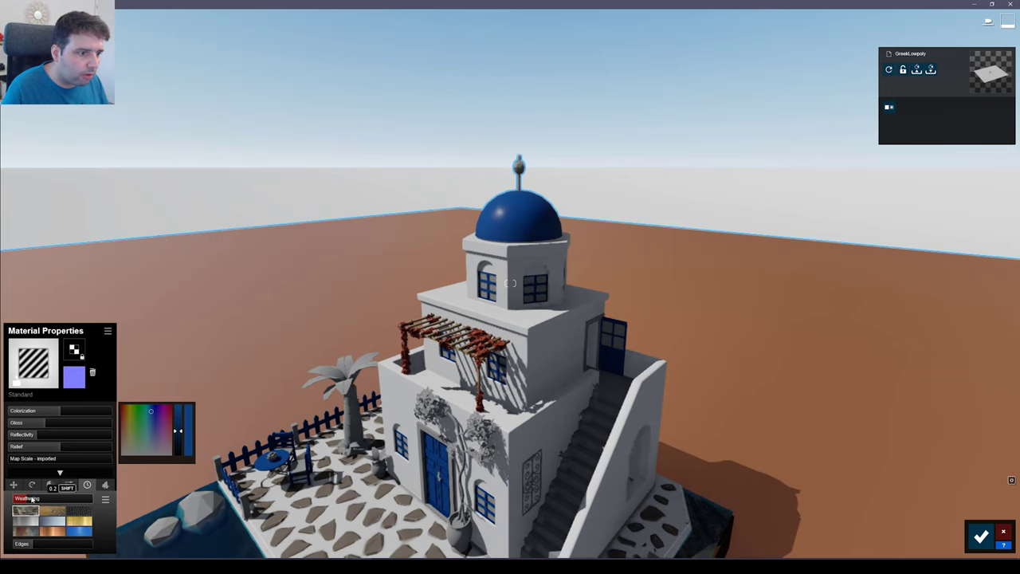
- Switch the dome's weathering to the silver metallic preset and set its amount to 0.5
key(w)
right_drag(628, 482, 617, 451)
key(d)
key(w)
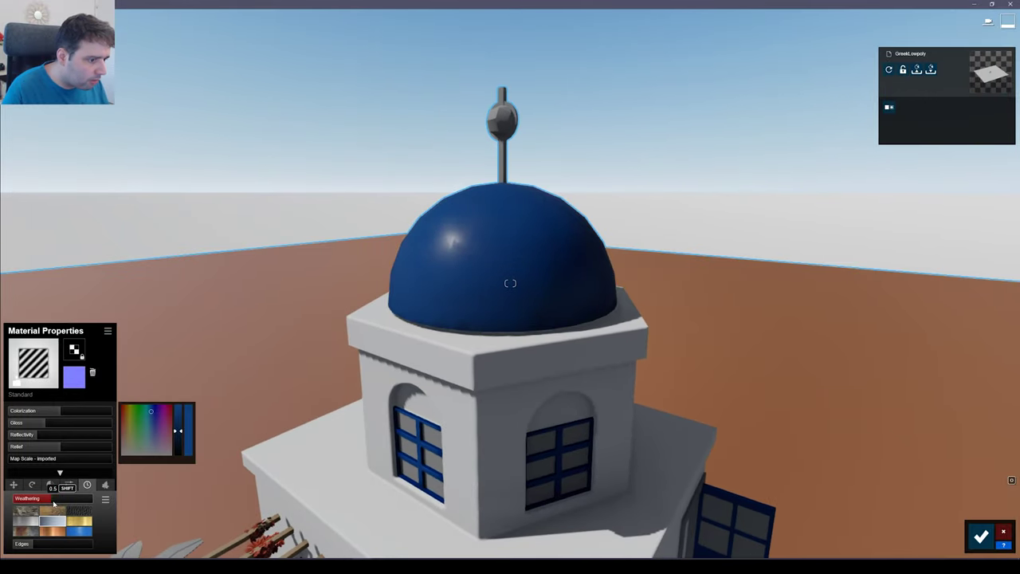
key(s)
right_drag(171, 472, 195, 459)
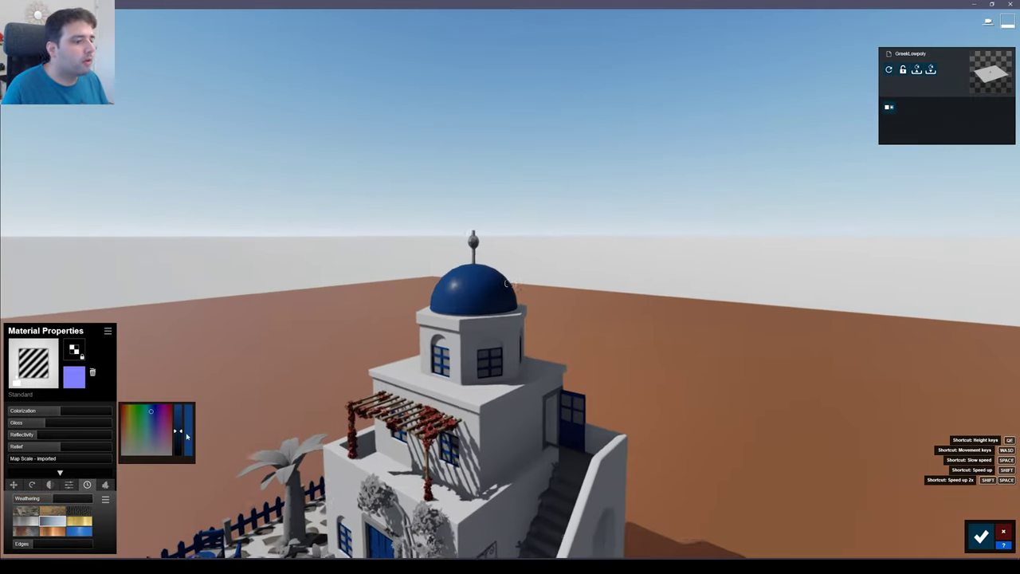
- Assign the Standard material to the ornament on top of the dome and color it light grey
right_drag(228, 456, 248, 470)
key(w)
click(425, 324)
click(36, 396)
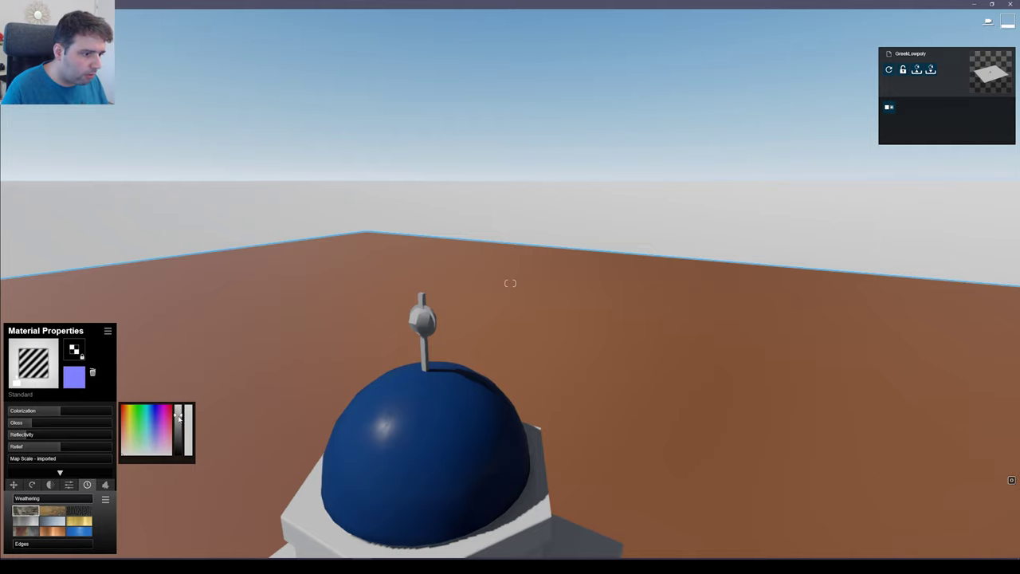
drag(179, 416, 180, 419)
- Assign the Standard material to the tree's pot beside the front door and paste the copied blue material
key(s)
right_drag(273, 394, 269, 435)
key(w)
key(w)
key(a)
key(d)
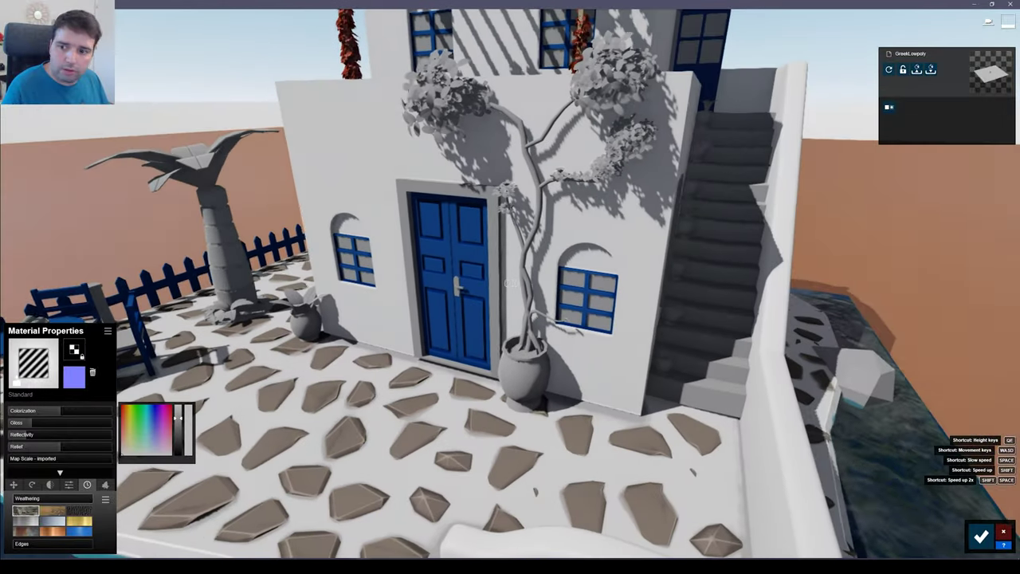
click(522, 384)
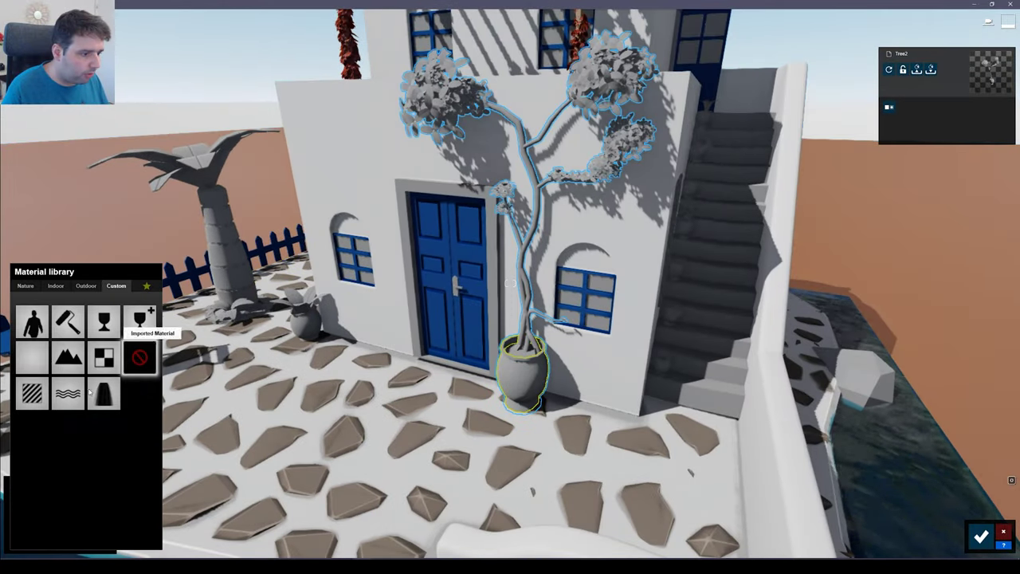
click(32, 355)
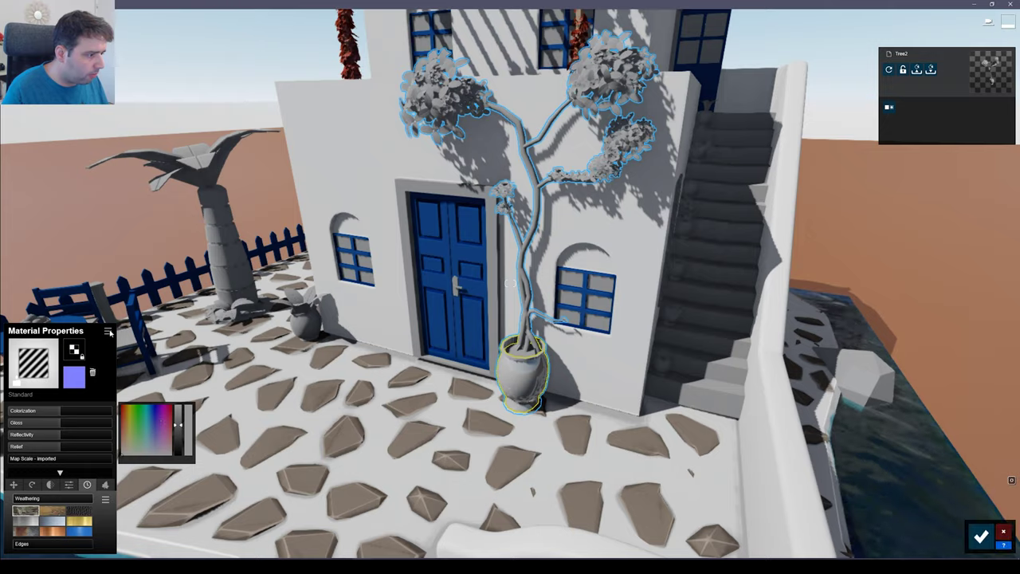
click(109, 333)
click(79, 333)
- Switch the blue pot's weathering to the grey stone-like preset and set a low amount
key(d)
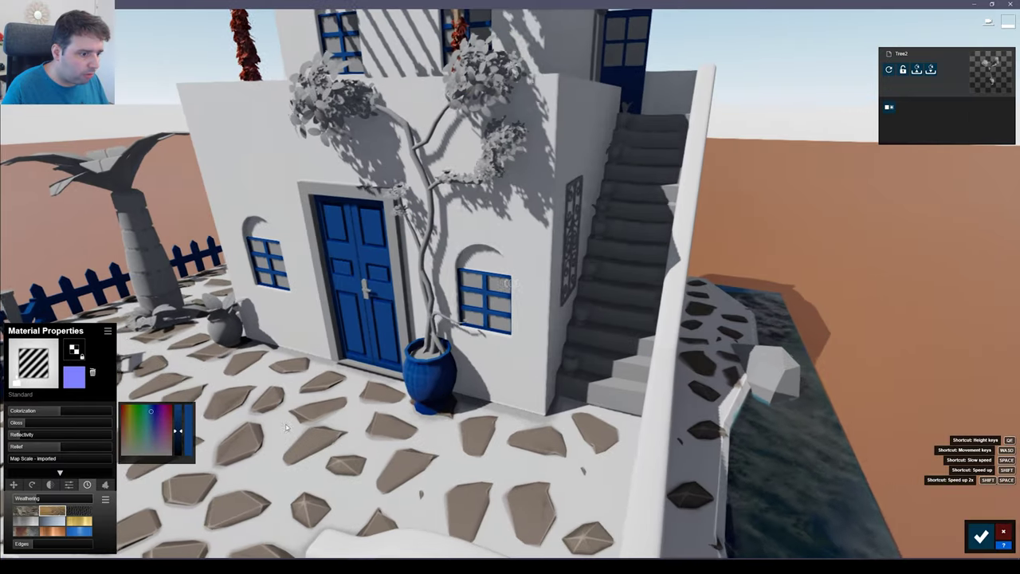
click(26, 511)
drag(23, 500, 33, 502)
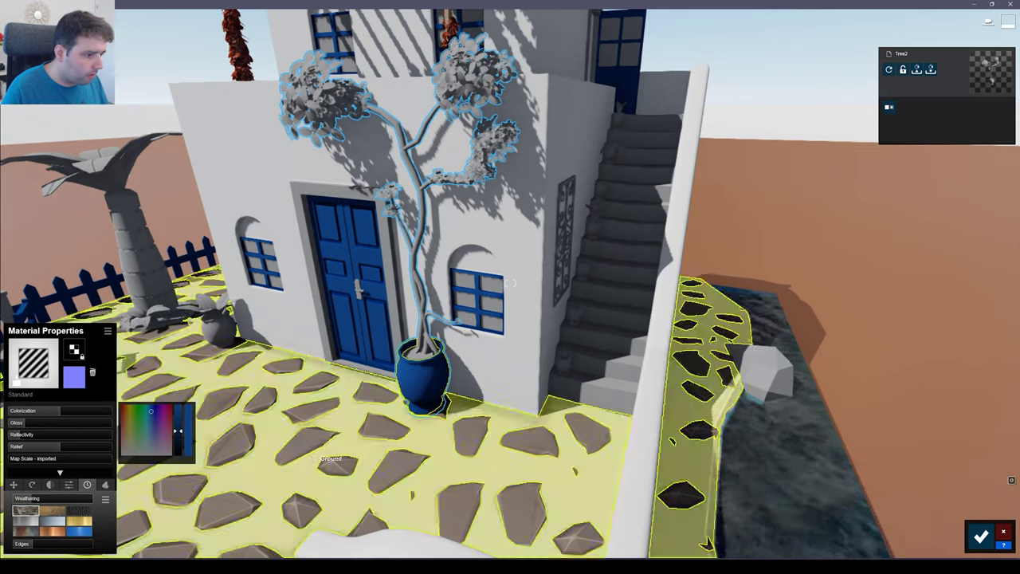
- Brighten the blue color of the tree's pot slightly
key(w)
key(a)
key(s)
key(s)
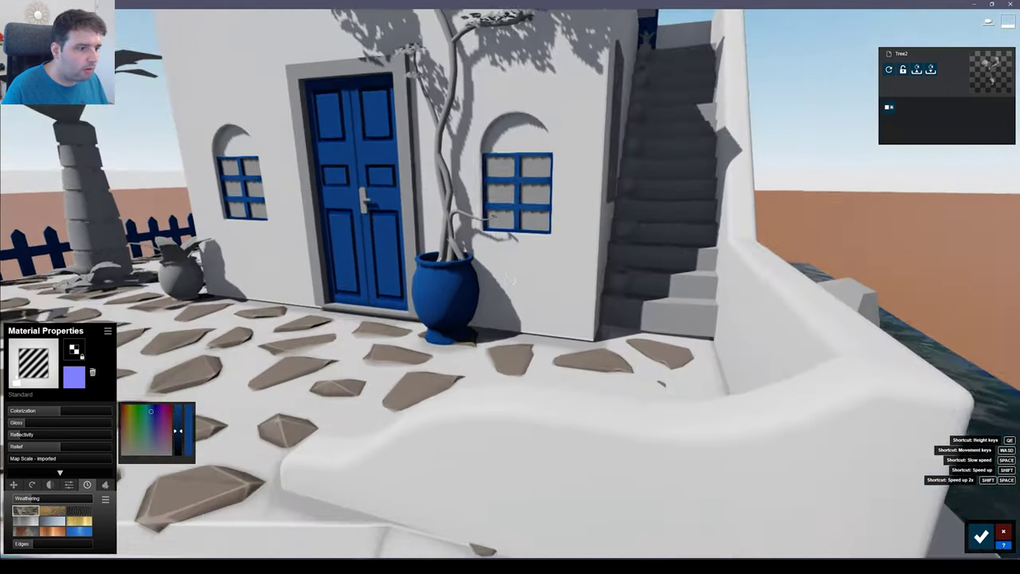
key(w)
key(s)
drag(175, 433, 176, 425)
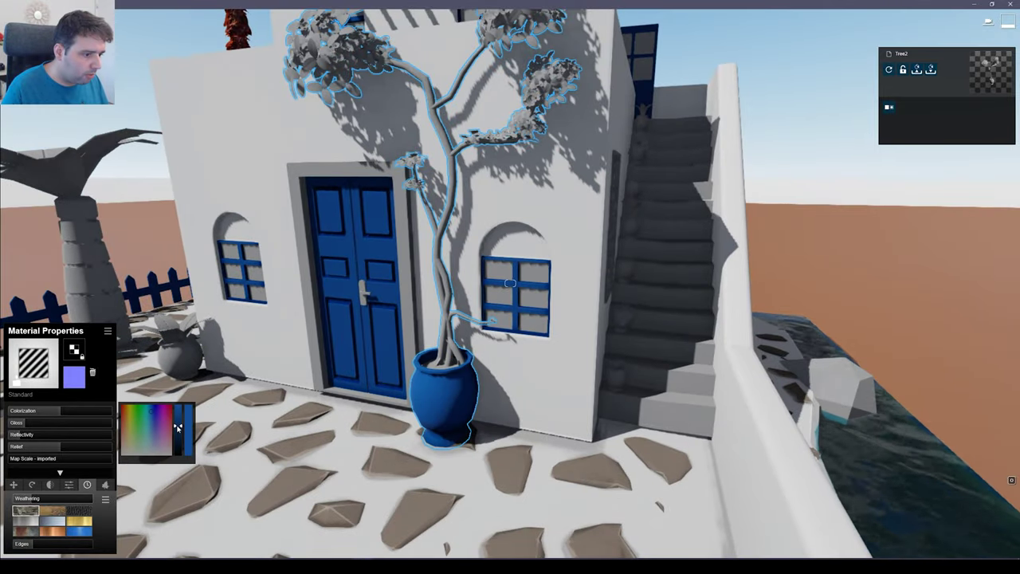
- Assign the Standard material to the soil in the tree's pot, color it dark brown and lower its gloss to 0.1
key(w)
key(q)
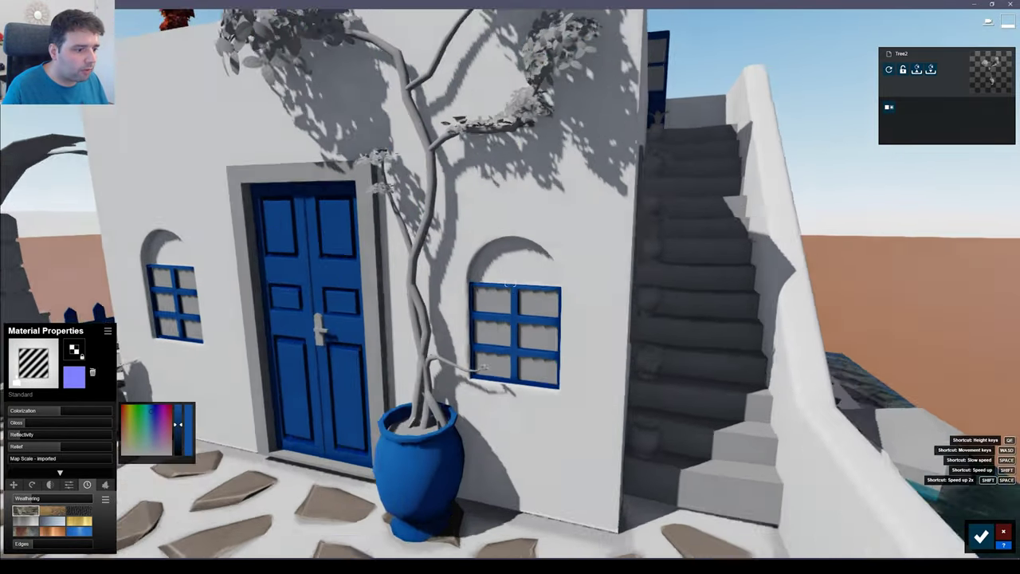
right_drag(447, 299, 473, 398)
key(a)
click(473, 397)
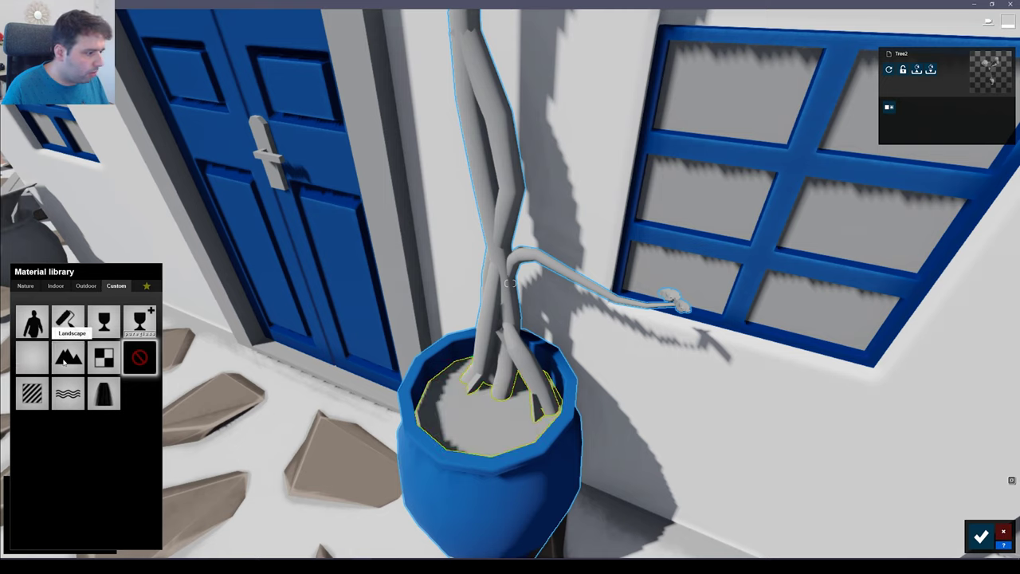
click(37, 399)
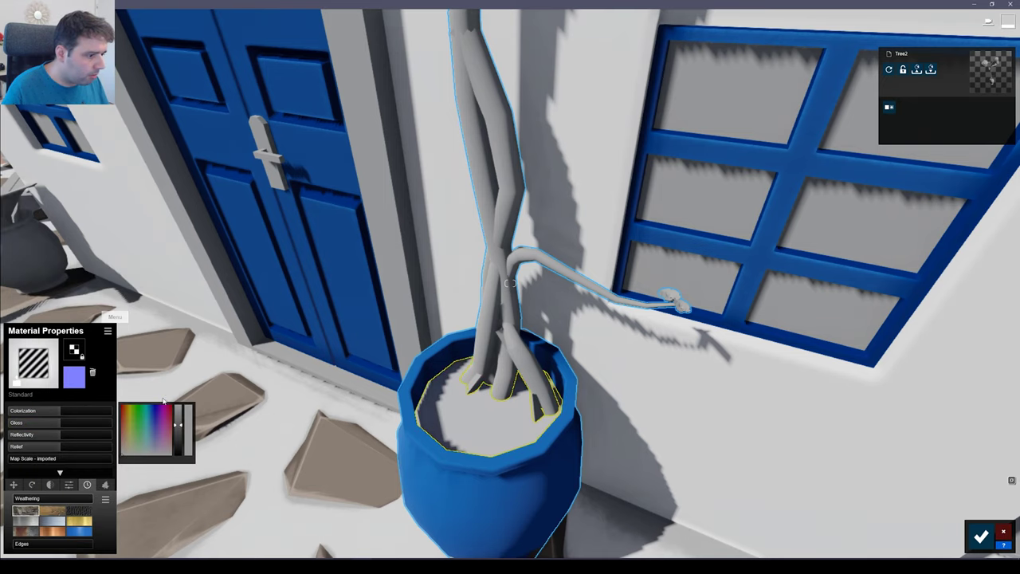
drag(123, 421, 125, 422)
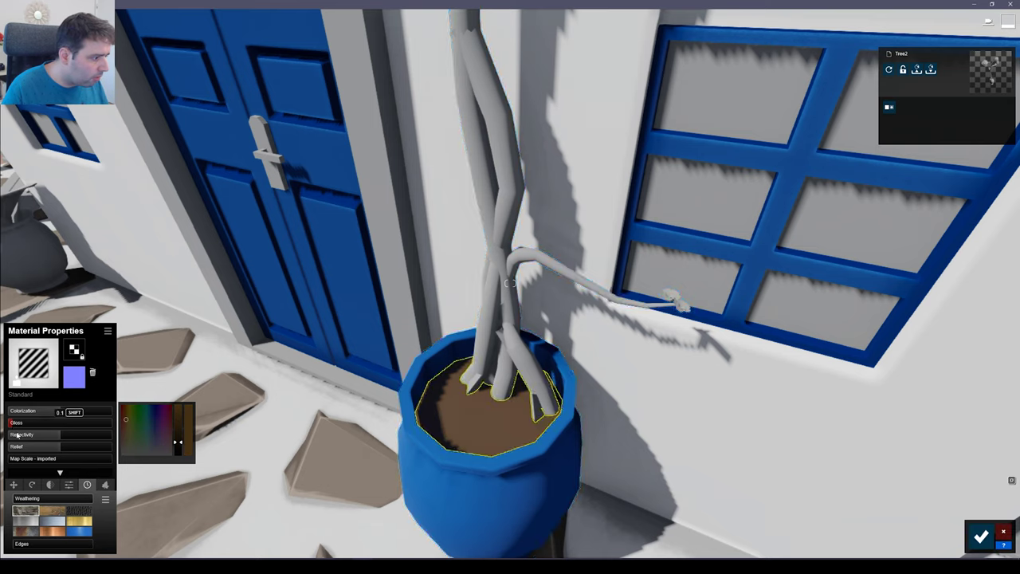
- Set the weathering amount of the pot's soil to about 0.4
key(s)
right_drag(255, 364, 171, 371)
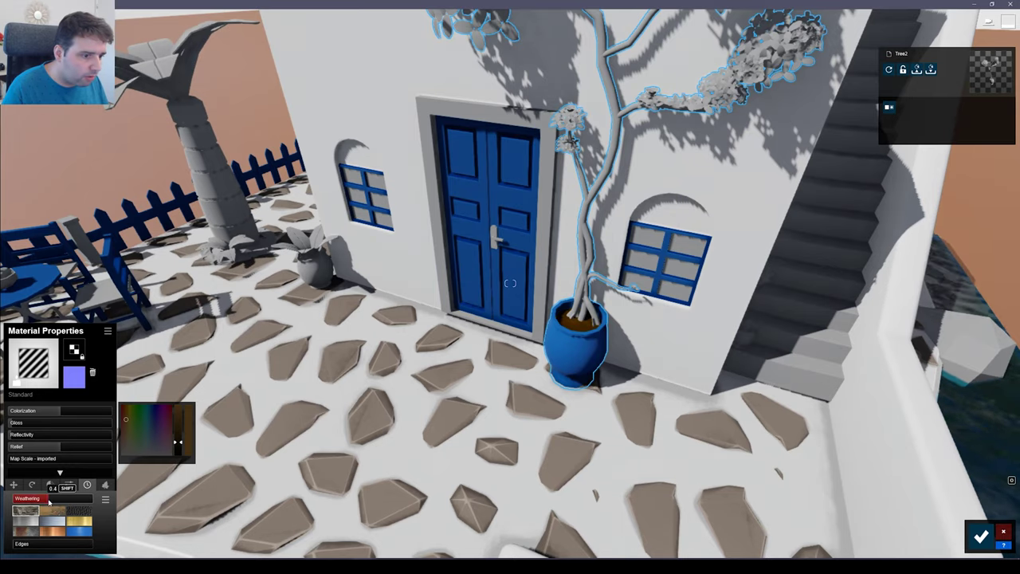
key(w)
right_drag(378, 399, 429, 404)
key(s)
right_drag(478, 363, 526, 321)
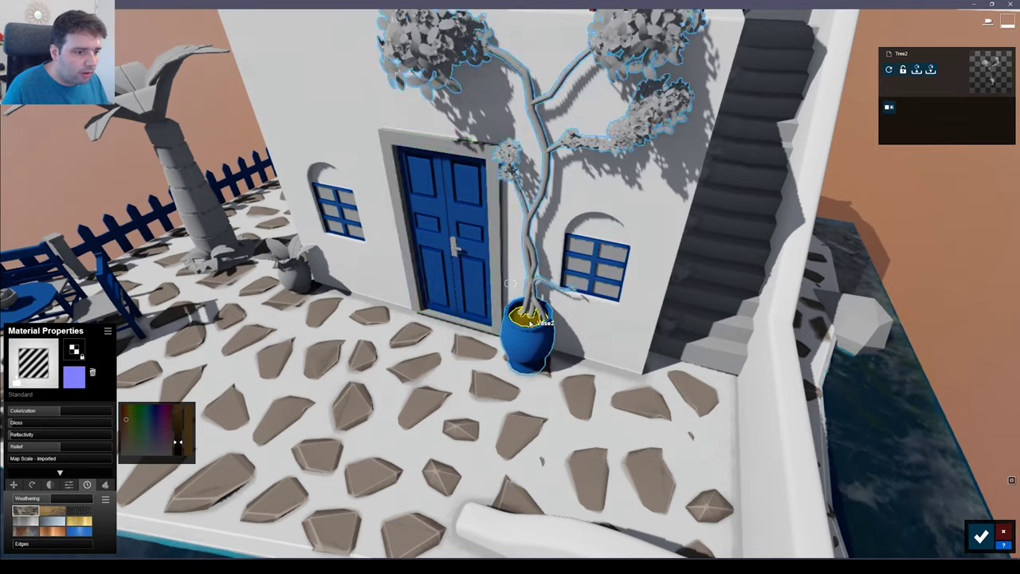
- Copy the brown soil material, assign the Standard material to the soil ring around the palm tree's trunk and paste the copy there
click(108, 331)
click(106, 364)
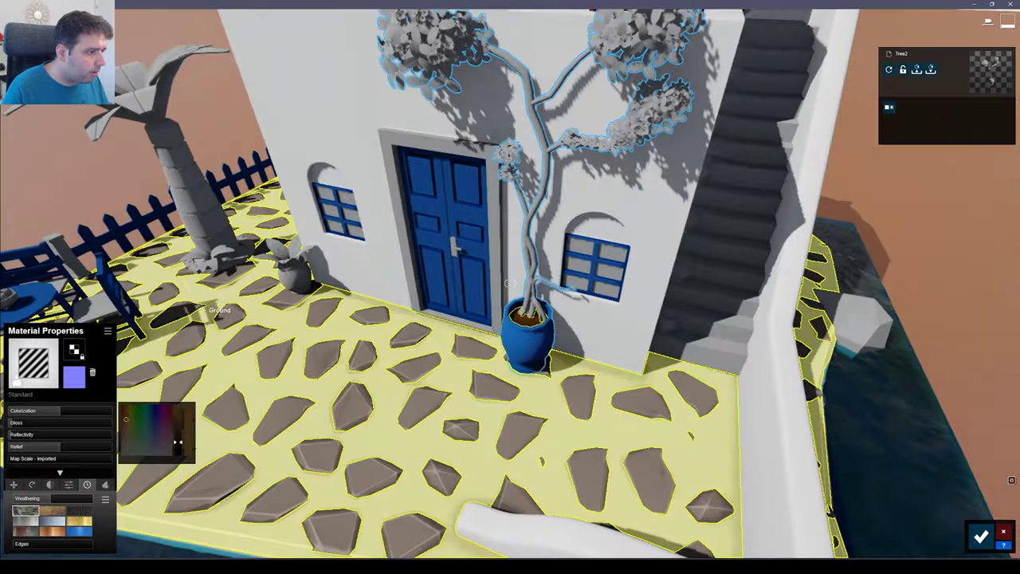
right_drag(183, 359, 119, 339)
key(w)
key(w)
right_drag(585, 239, 550, 295)
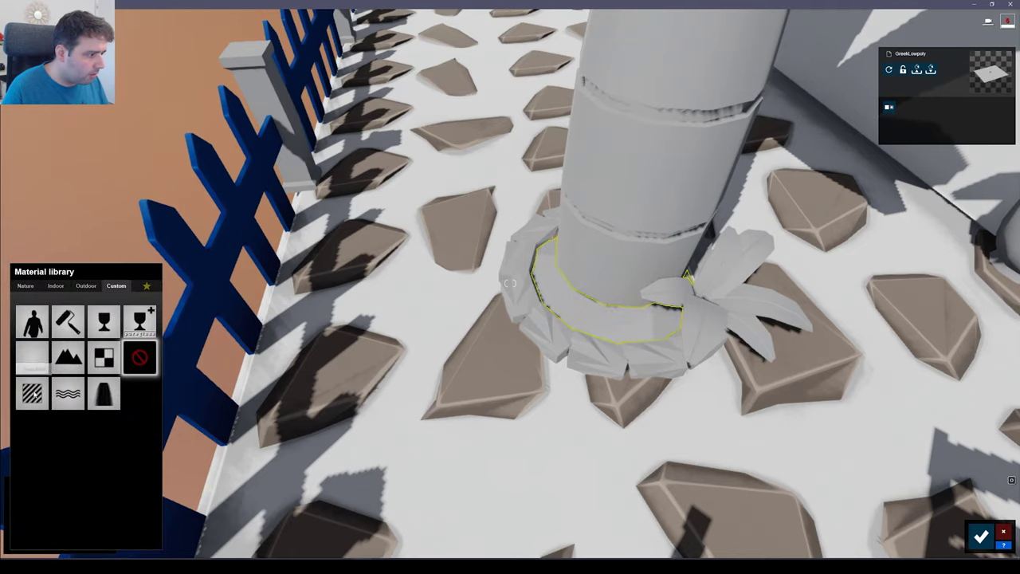
click(33, 392)
click(107, 332)
click(67, 334)
- Assign the Standard material to the bark of the potted tree by the front door and give it a reddish-brown color
right_drag(432, 307, 572, 275)
key(s)
key(w)
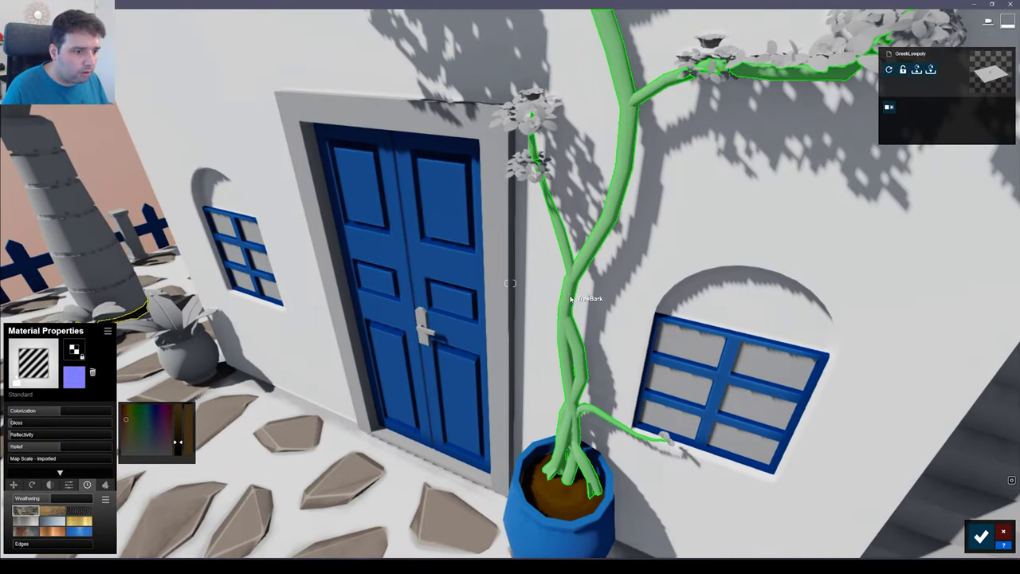
click(573, 295)
click(34, 392)
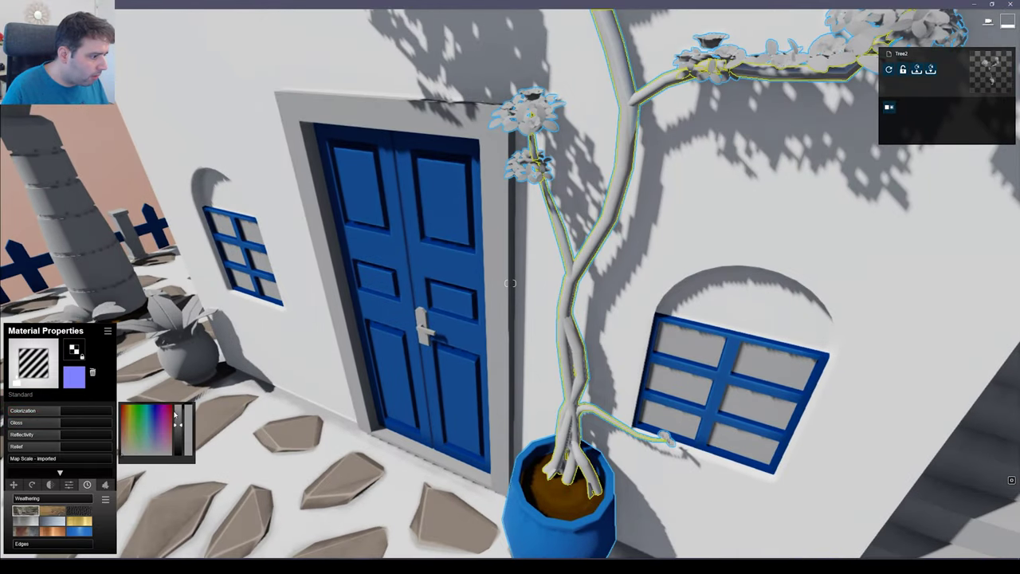
click(128, 436)
click(124, 436)
click(123, 441)
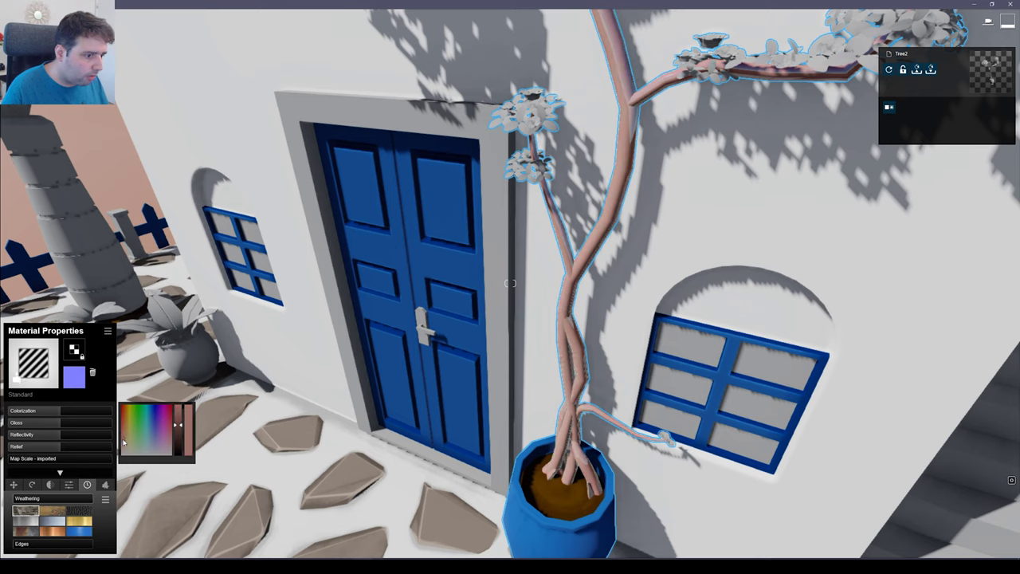
- Darken the bark color to a medium-dark brown and lower the bark's gloss and reflectivity
drag(180, 429, 177, 446)
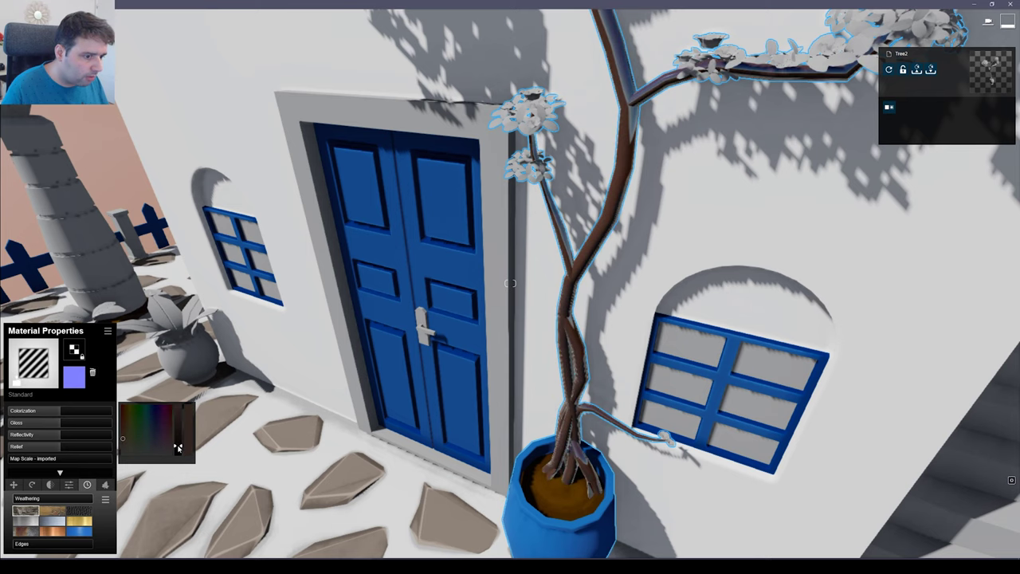
drag(33, 433, 20, 438)
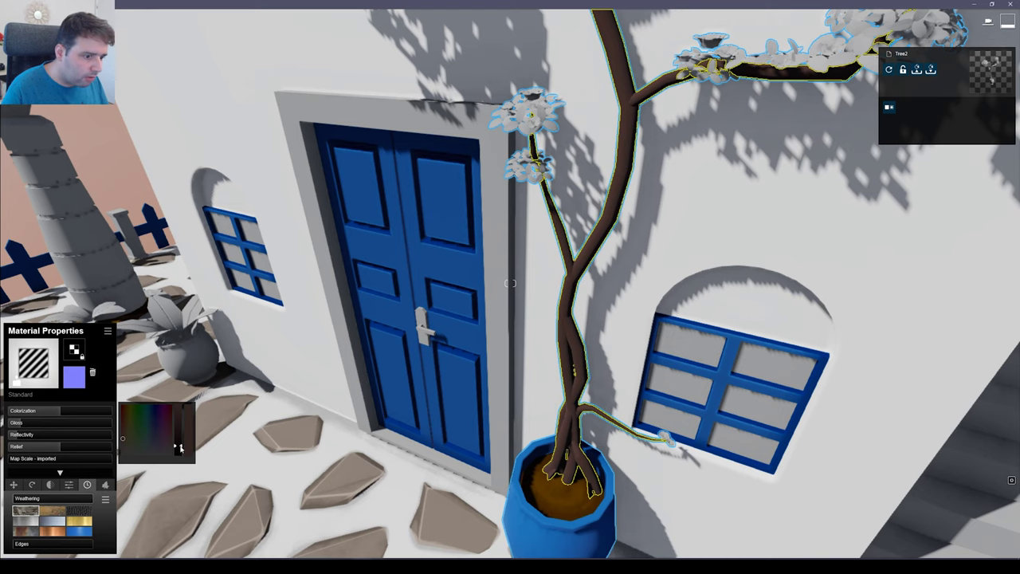
drag(181, 448, 181, 443)
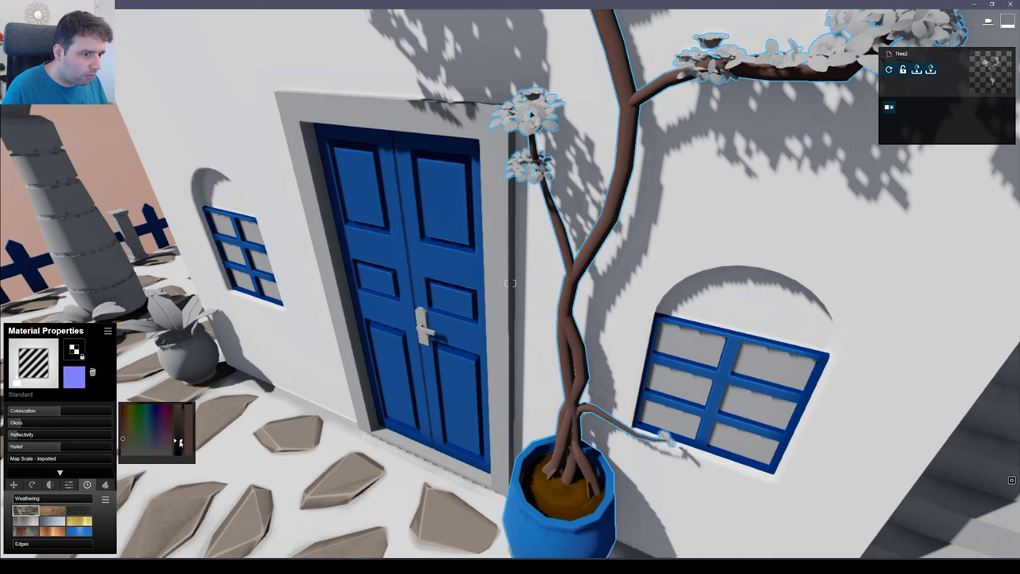
- Switch the bark's weathering to the Wood preset and set its amount to about 0.3
click(69, 488)
click(45, 514)
drag(28, 499, 38, 501)
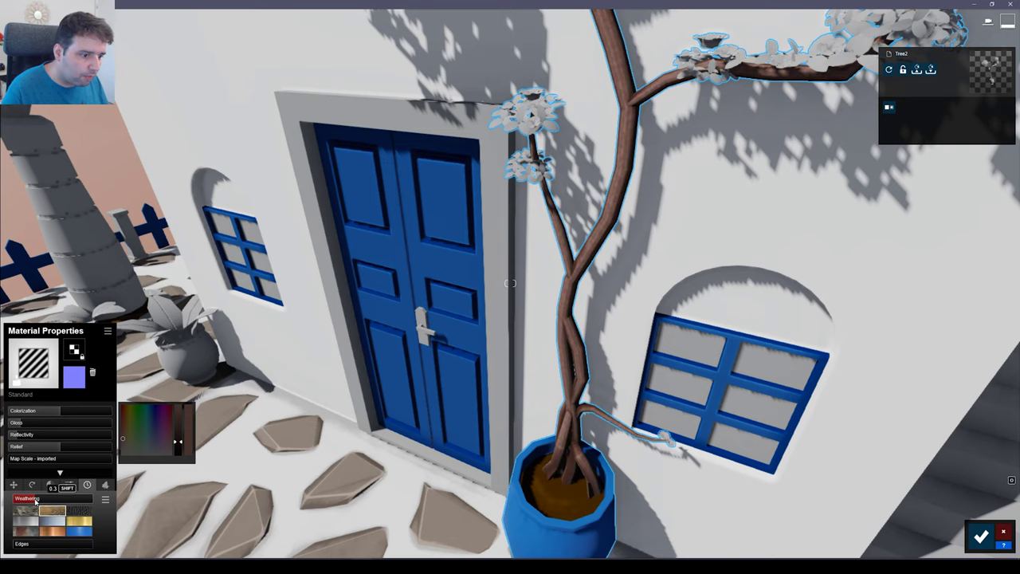
- Try covering the tree's bark with foliage by adjusting the leaves' ground level and raising their spread
right_drag(176, 489, 231, 486)
key(s)
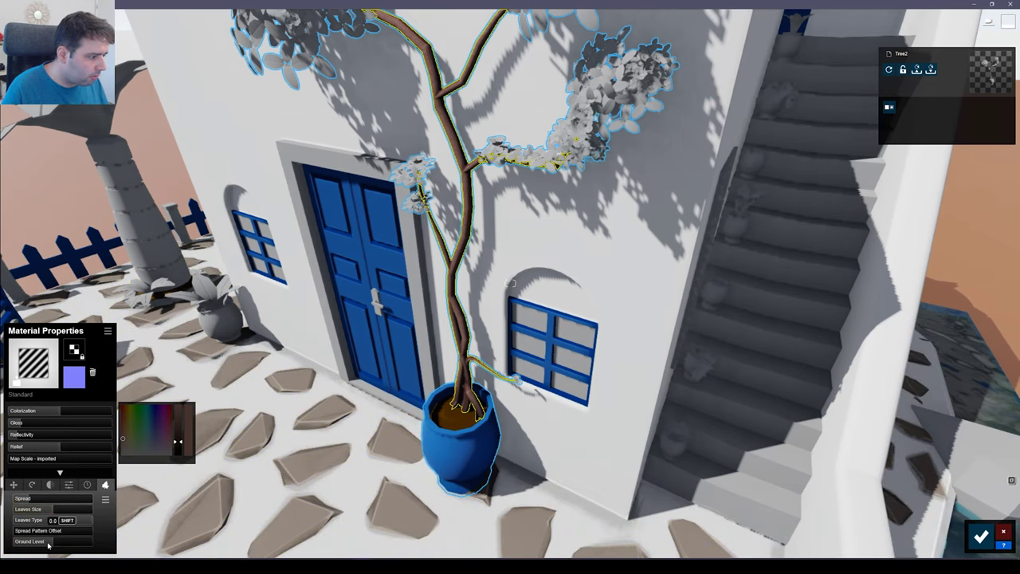
drag(58, 546, 55, 545)
drag(21, 500, 46, 501)
key(s)
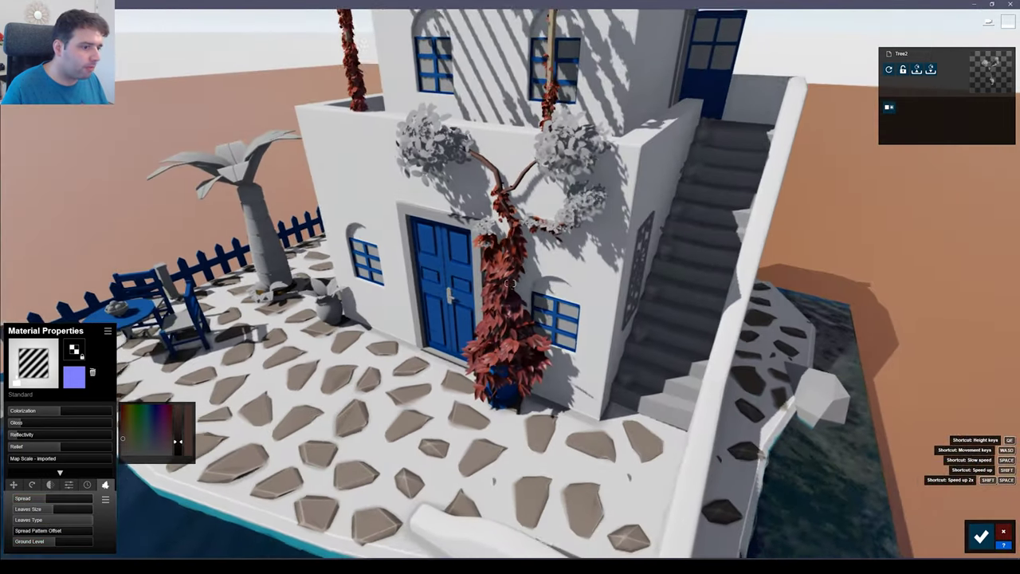
key(w)
key(w)
- Assign the Standard material to the leaves of the potted tree and color them green
right_drag(134, 481, 128, 418)
key(s)
key(w)
key(a)
right_drag(513, 283, 510, 255)
key(w)
key(s)
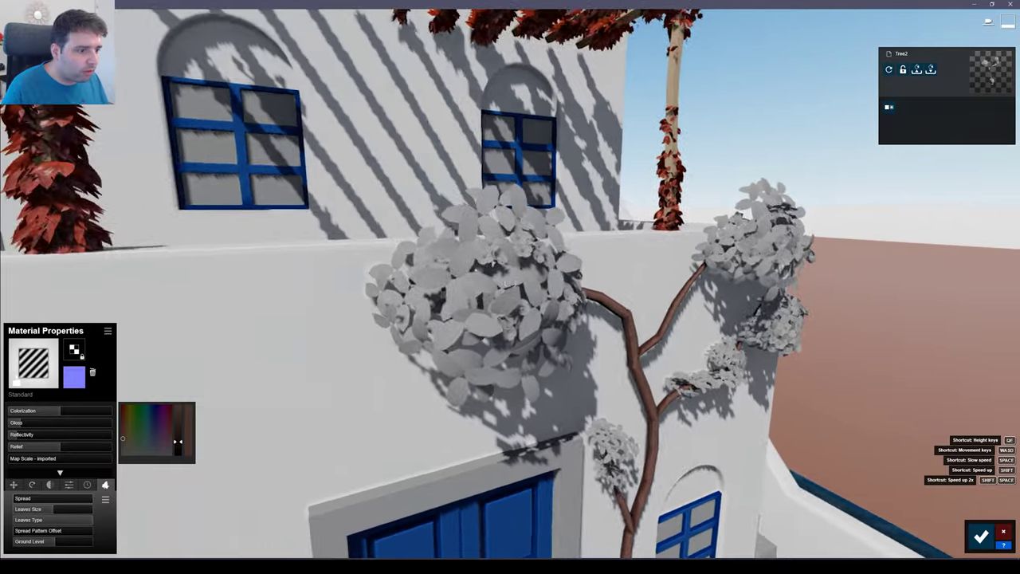
key(w)
key(d)
click(352, 295)
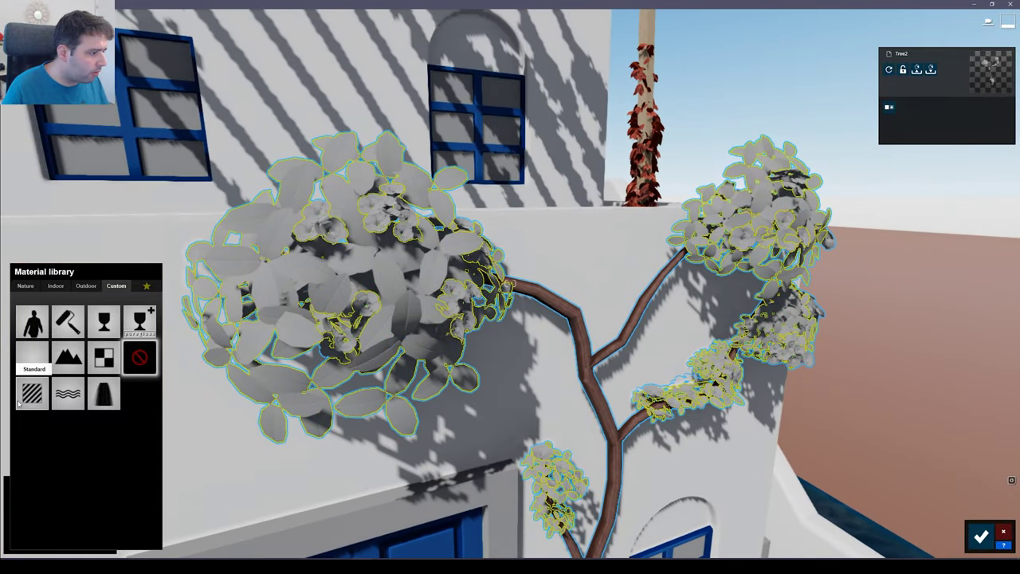
click(30, 403)
click(134, 420)
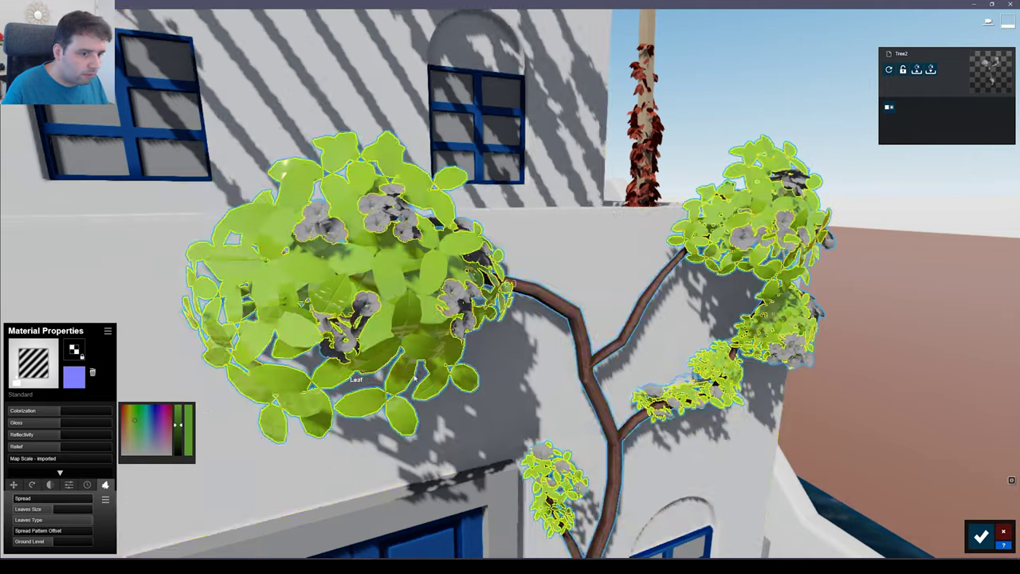
- Lower the gloss and reflectivity of the tree's leaves and darken their green slightly
key(d)
right_drag(281, 318, 199, 319)
key(s)
right_drag(507, 284, 507, 315)
key(w)
key(s)
key(w)
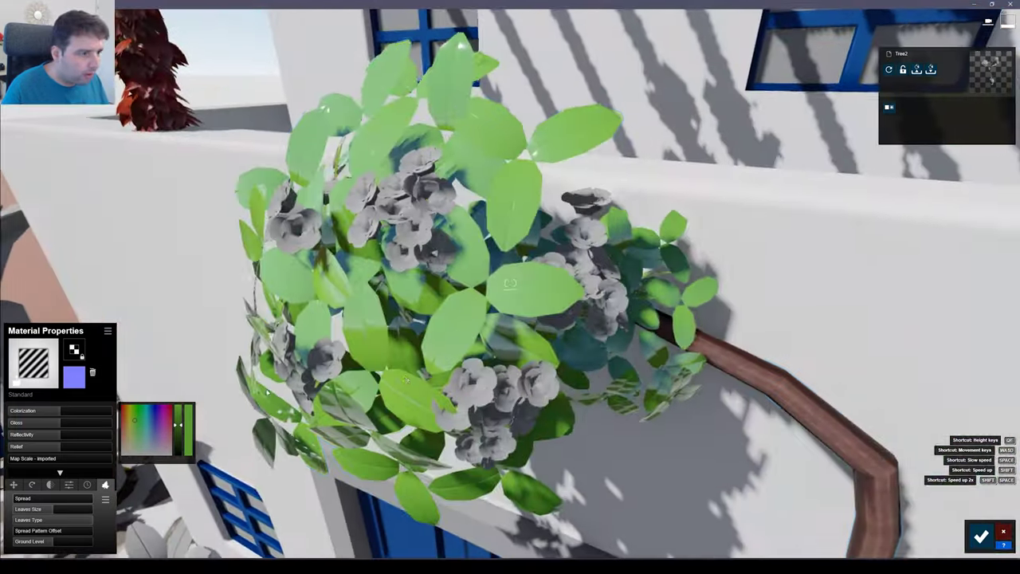
mouse_move(53, 424)
mouse_down()
mouse_move(25, 425)
mouse_move(11, 440)
mouse_move(55, 424)
mouse_up()
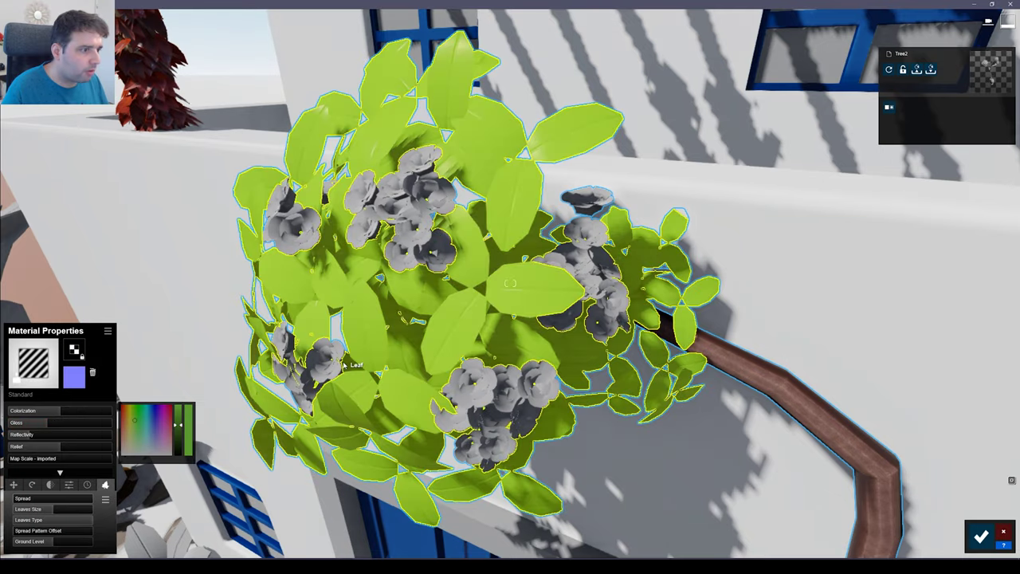
key(s)
key(d)
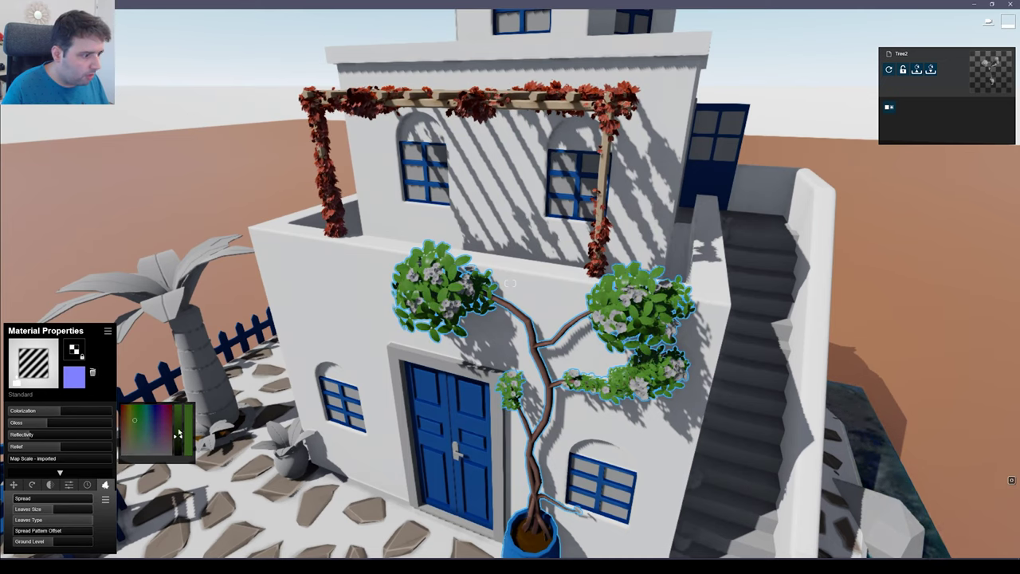
- Copy the leaf material, paste it onto the tree's flowers as a Standard material and recolor them dark red
click(108, 331)
click(113, 365)
key(a)
key(w)
key(w)
click(381, 293)
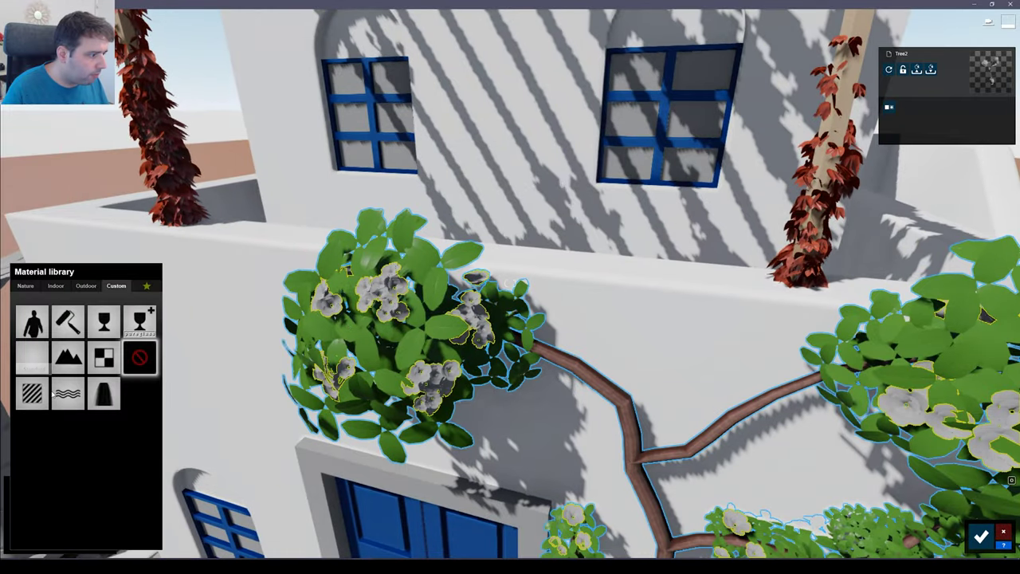
click(44, 388)
click(106, 333)
click(73, 335)
click(182, 430)
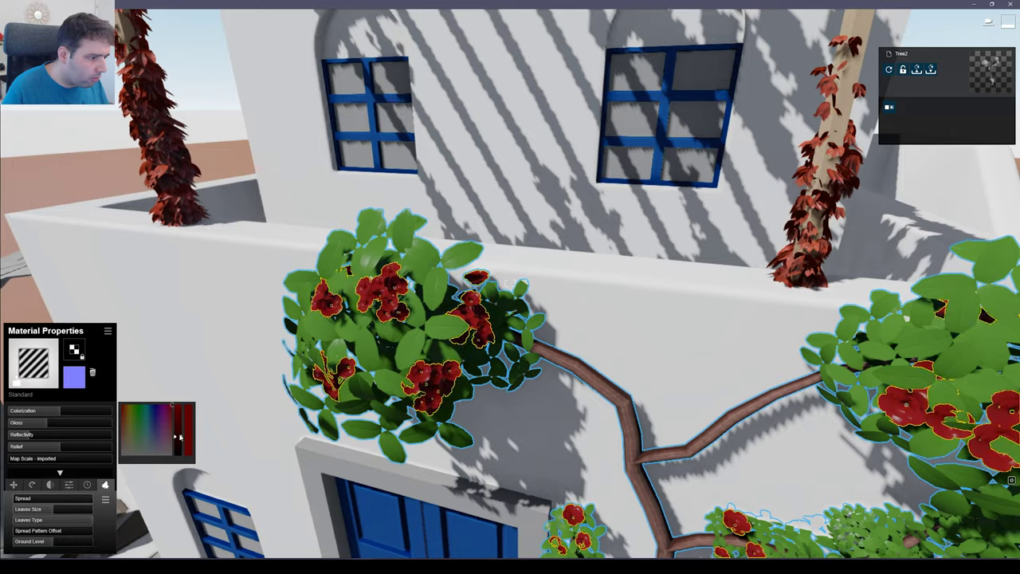
- Assign the Standard material to the plant in the lowest pot on the stairs and paste the copied green leaf material
key(s)
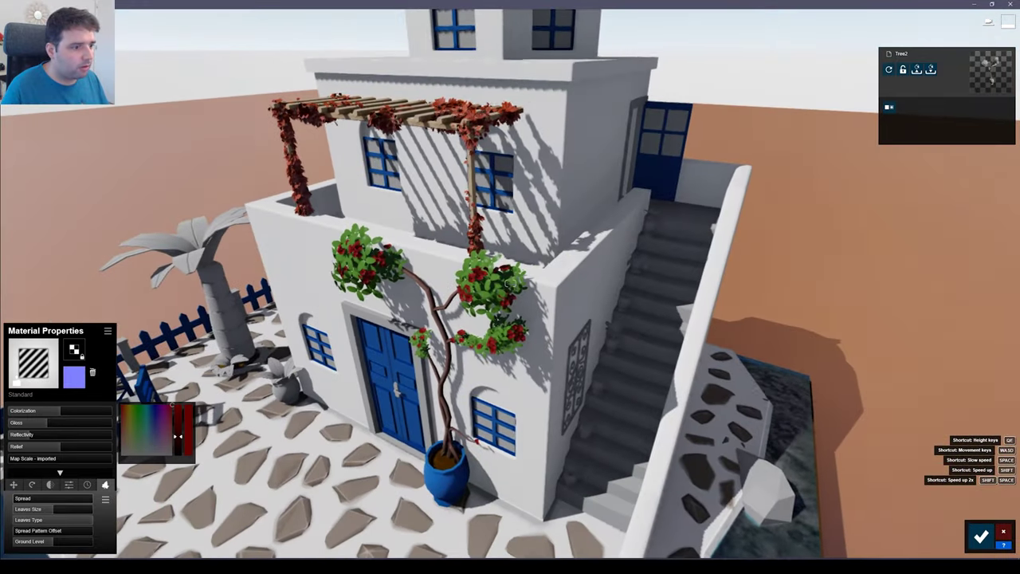
right_drag(511, 284, 510, 283)
key(w)
key(w)
click(418, 351)
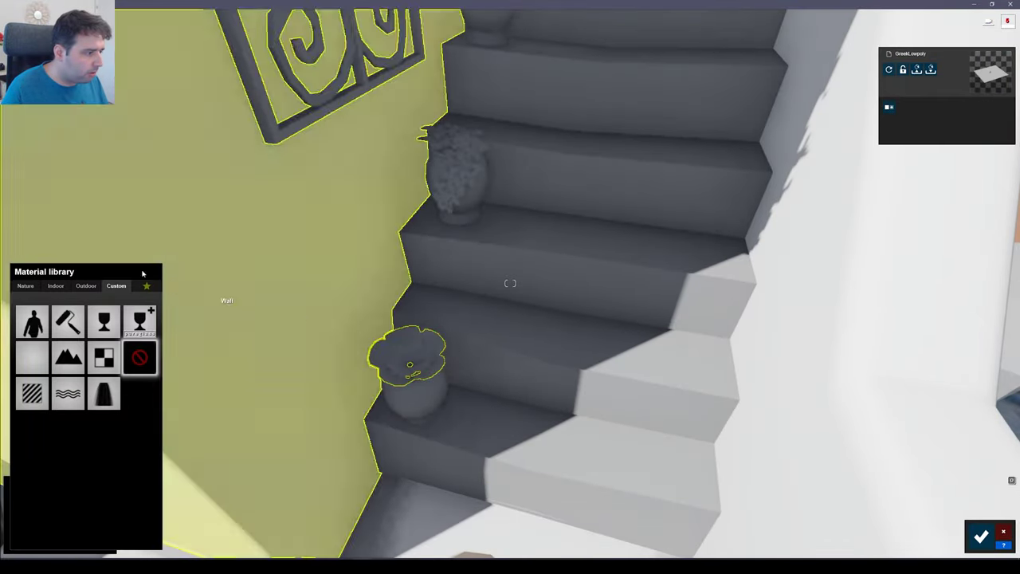
click(32, 393)
click(107, 332)
click(70, 335)
- Brighten the leaf color of the stair plant slightly
right_drag(306, 307, 185, 305)
key(s)
key(s)
key(d)
key(w)
key(s)
drag(178, 436, 177, 433)
- Paste the copied material as Standard onto the trailing plant on the stairs, recolor it dark red and set its weathering to about 0.2
key(w)
key(d)
click(437, 335)
click(32, 392)
click(107, 332)
click(71, 333)
key(w)
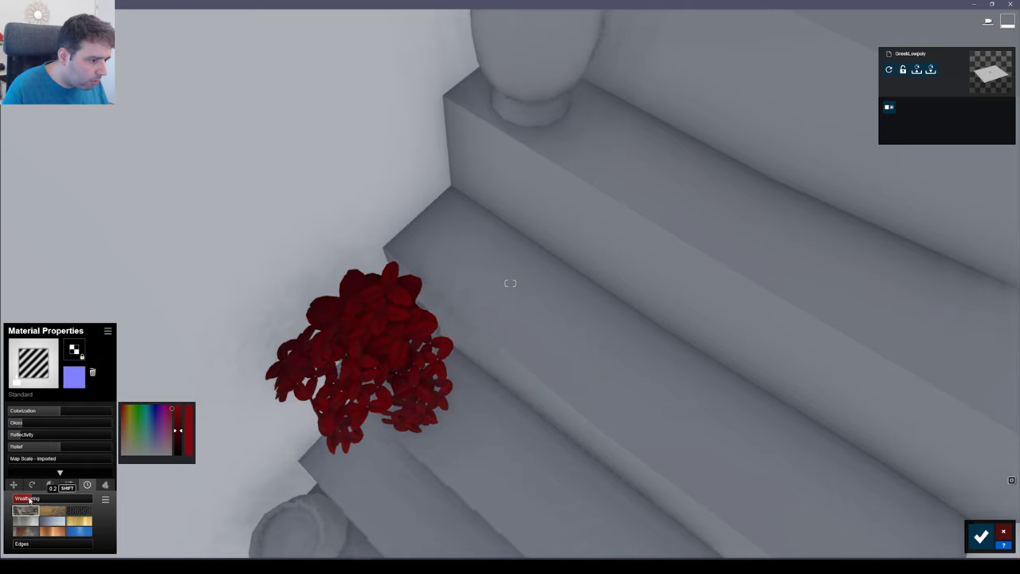
key(s)
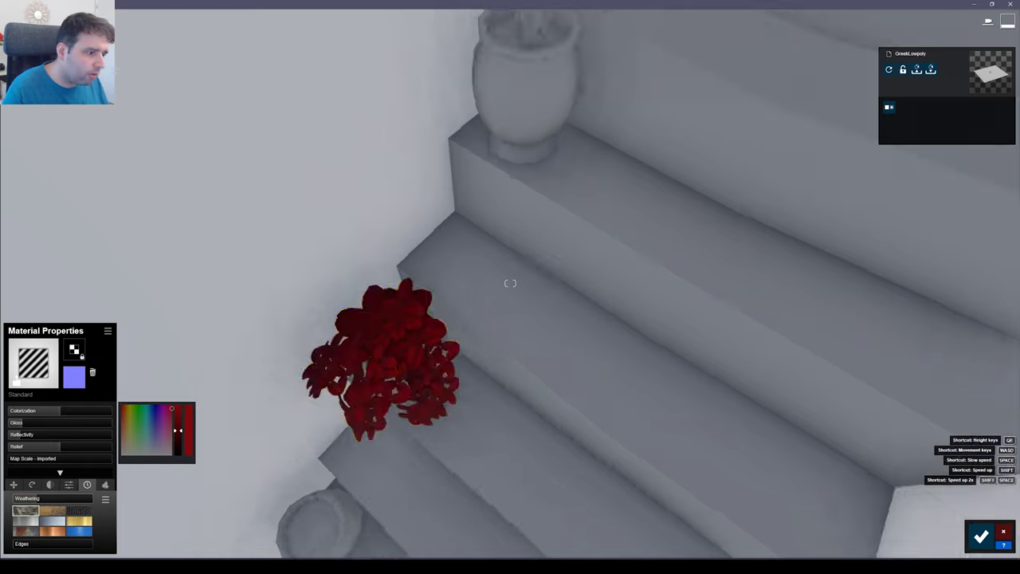
- Paste the copied green material as Standard onto the plant in the top stair pot and switch its weathering to the silver-colored preset
key(w)
right_drag(383, 358, 369, 303)
key(s)
key(w)
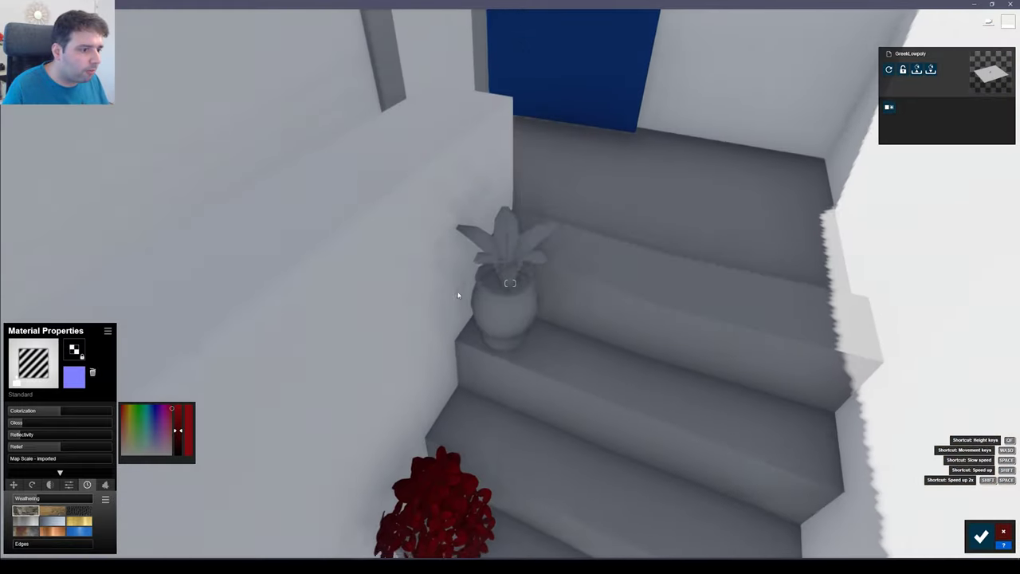
click(503, 260)
click(25, 395)
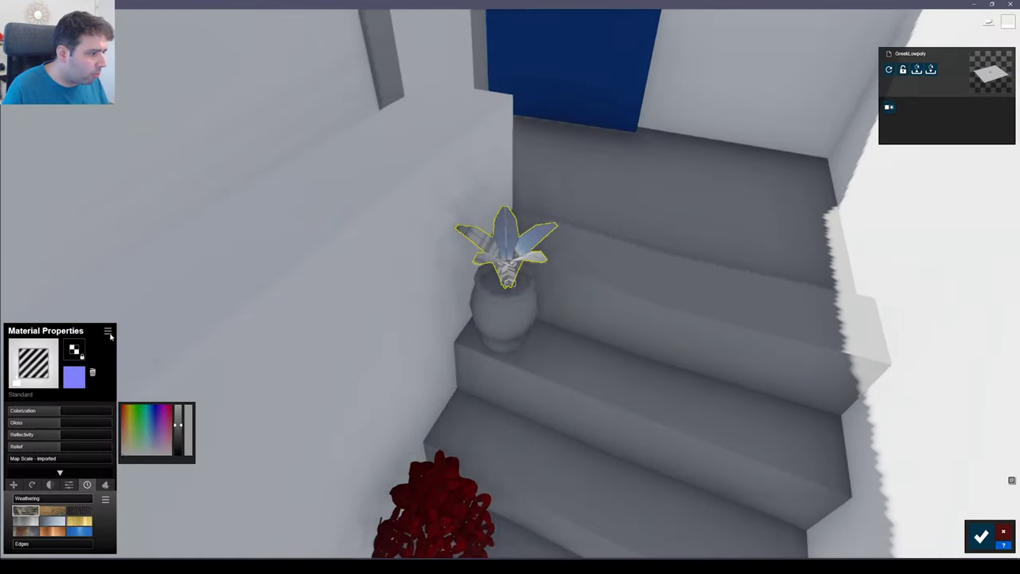
click(107, 331)
click(72, 332)
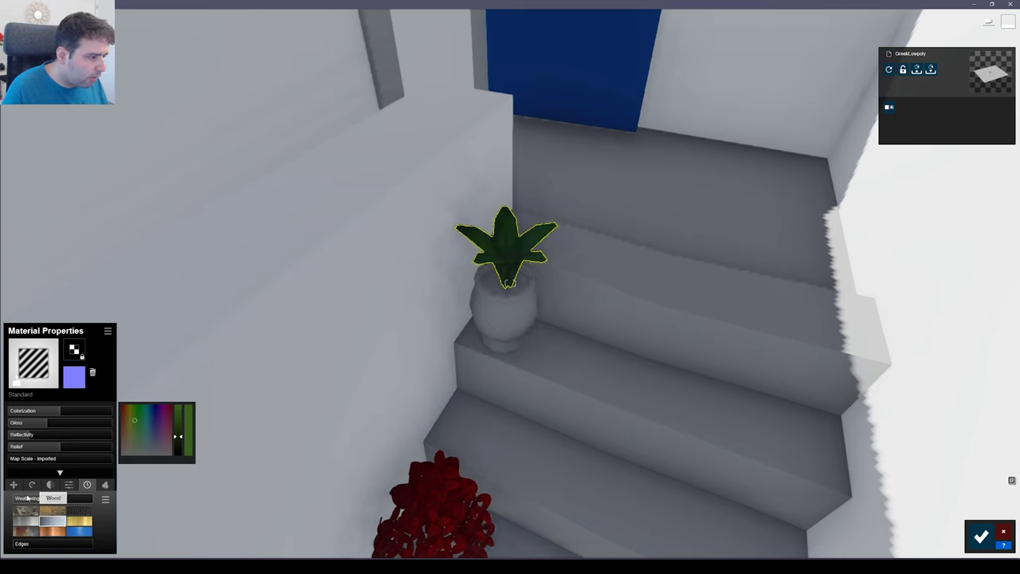
- Copy the green leaf material from the top stair plant and paste it as Standard onto the palm tree's leaves
key(s)
right_drag(510, 283, 259, 227)
key(w)
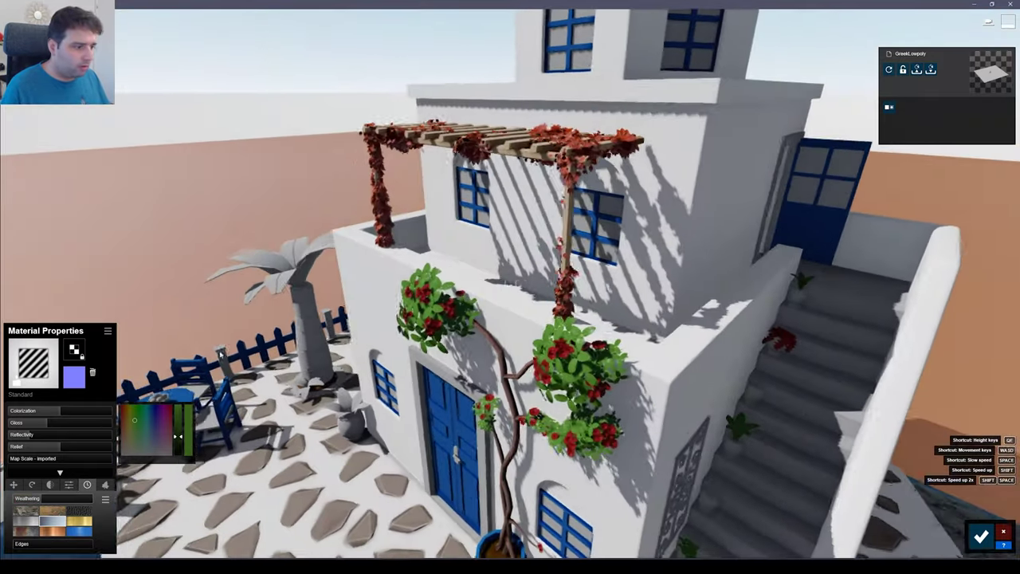
click(109, 332)
click(117, 357)
key(w)
right_drag(510, 284, 342, 346)
key(w)
click(415, 372)
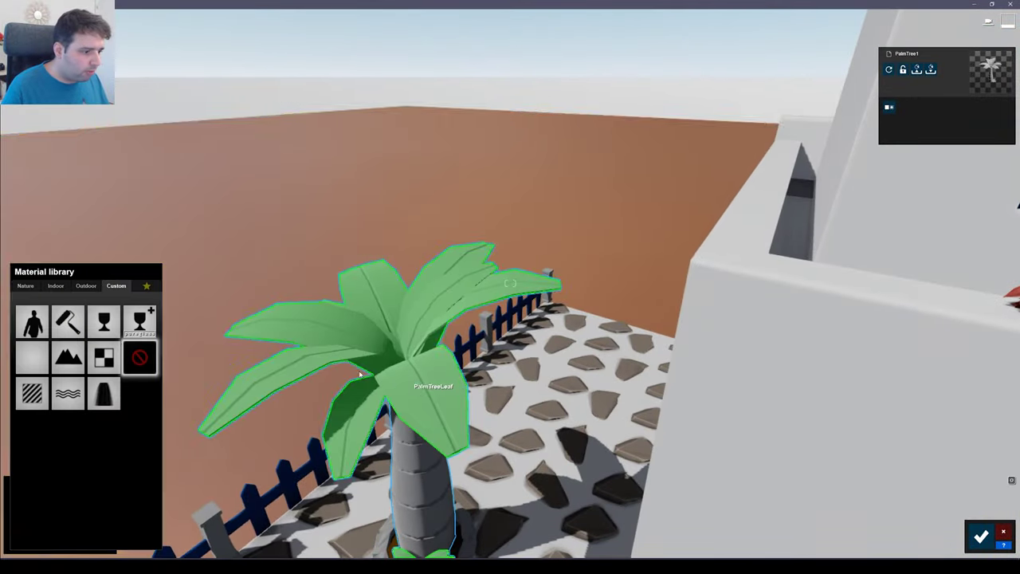
click(32, 393)
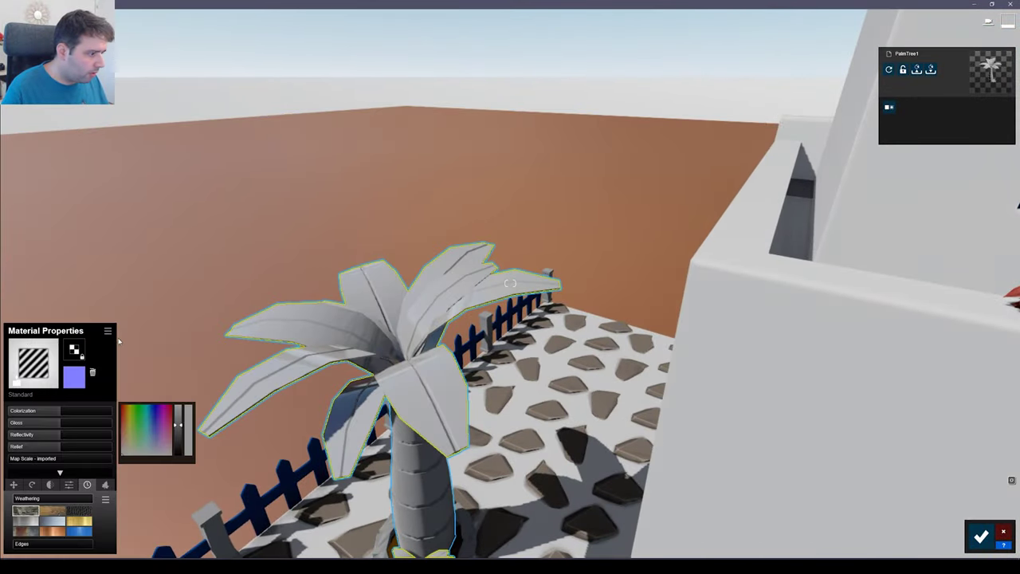
click(108, 332)
click(73, 334)
- Darken the green color of the palm tree's leaves slightly
key(s)
right_drag(250, 405, 345, 365)
key(q)
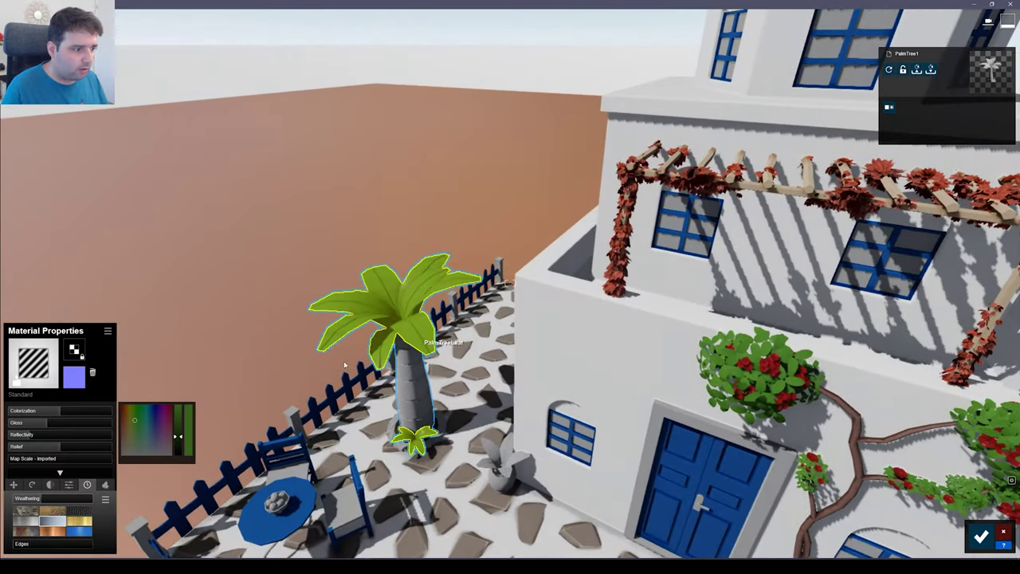
mouse_move(178, 438)
mouse_down()
mouse_move(180, 447)
mouse_move(179, 435)
mouse_up()
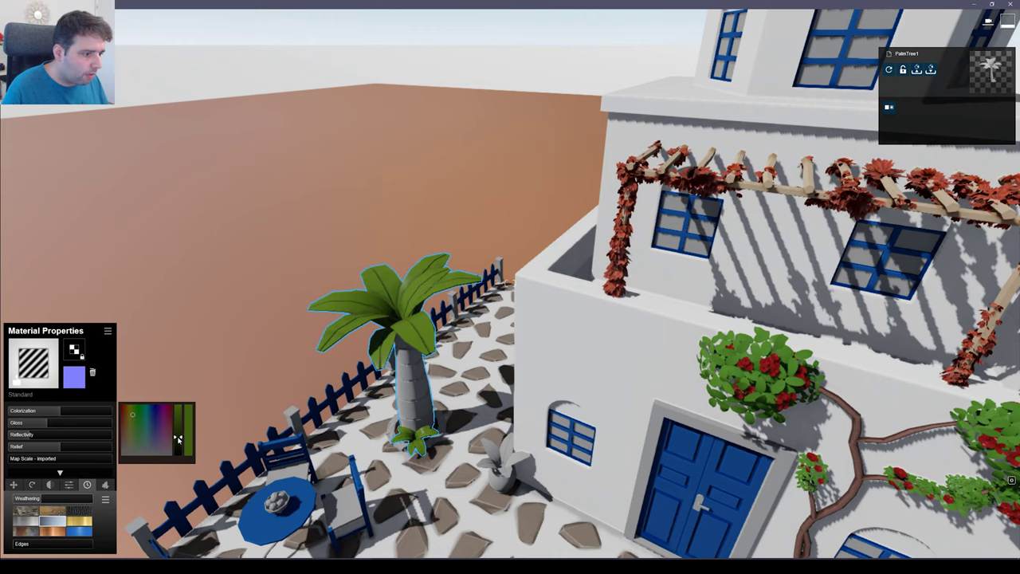
- Copy the brown bark material from the climbing tree by the door and paste it as Standard onto the palm trunk
key(s)
key(w)
right_drag(789, 359, 795, 405)
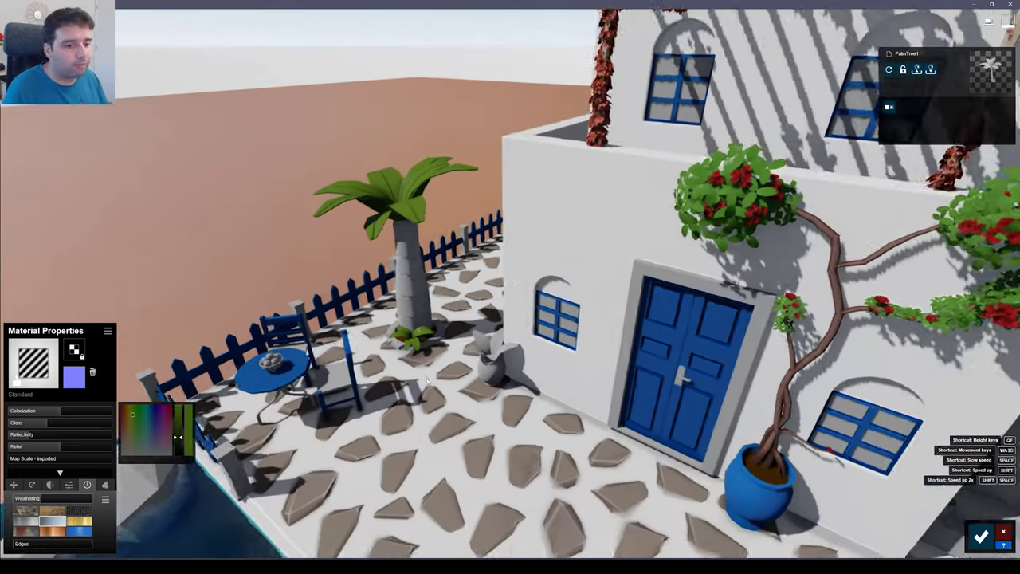
click(799, 407)
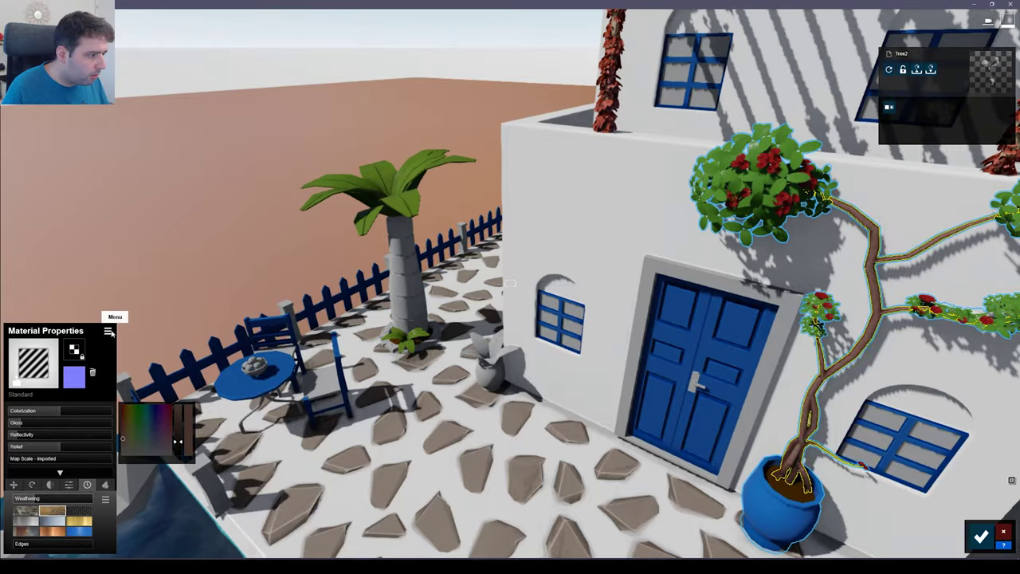
click(109, 332)
click(115, 361)
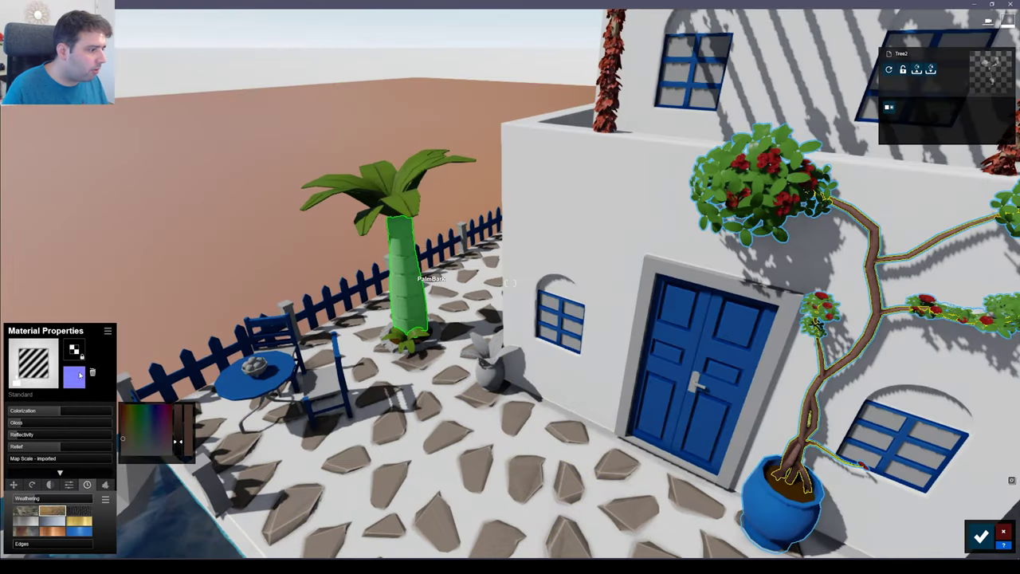
click(412, 275)
click(32, 393)
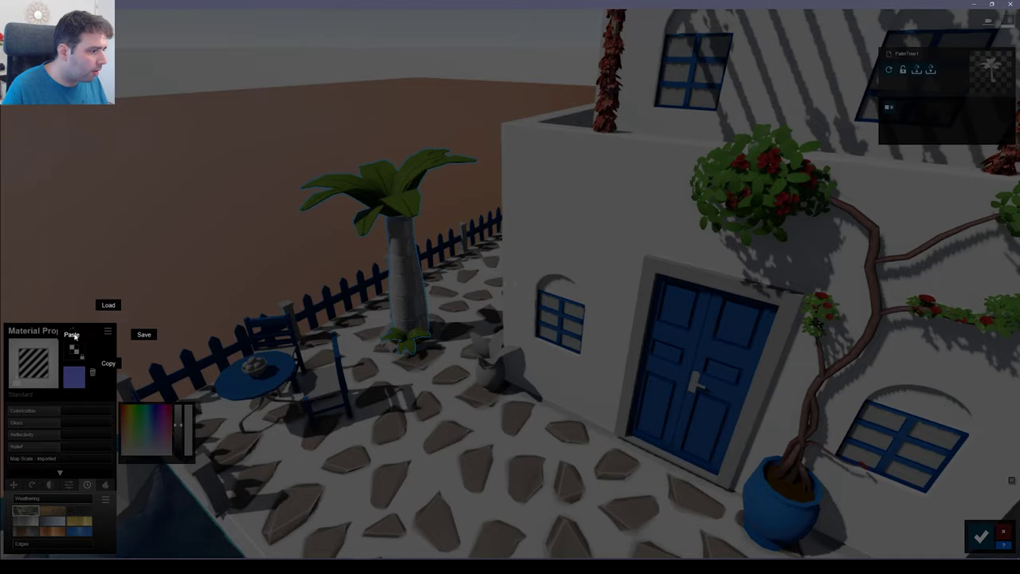
key(w)
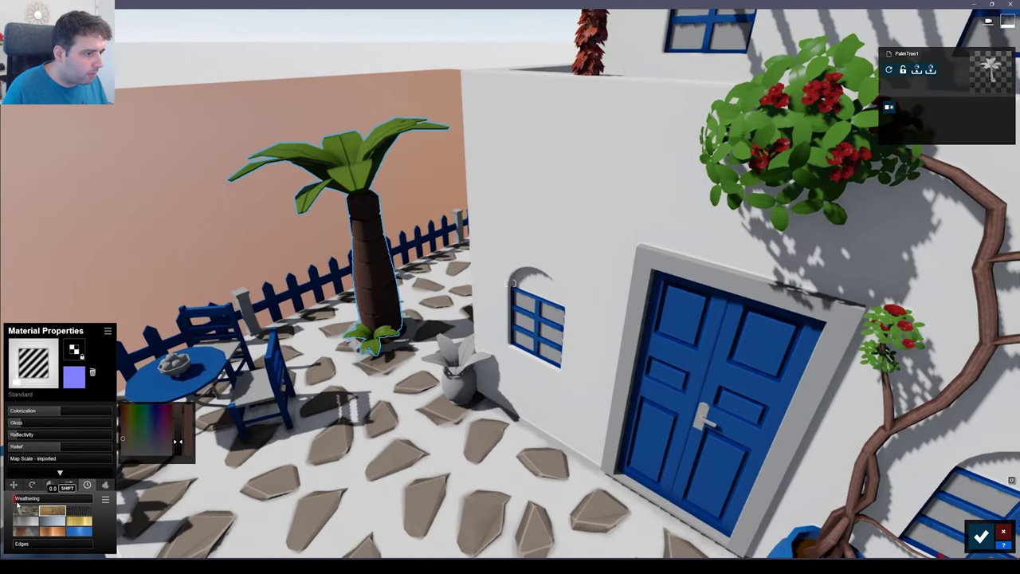
- Round the palm trunk's edges slightly and lighten its brown color
key(s)
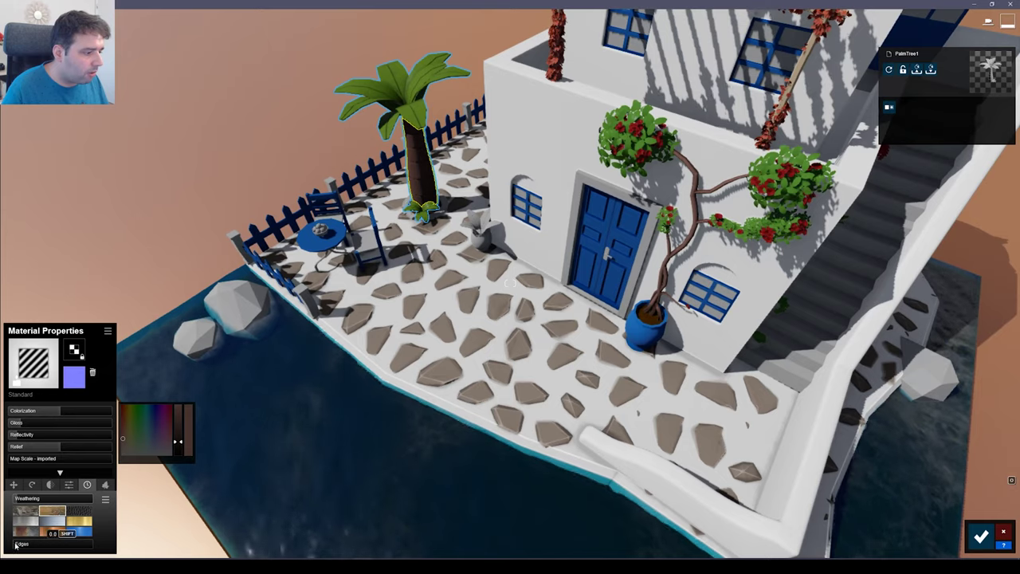
key(s)
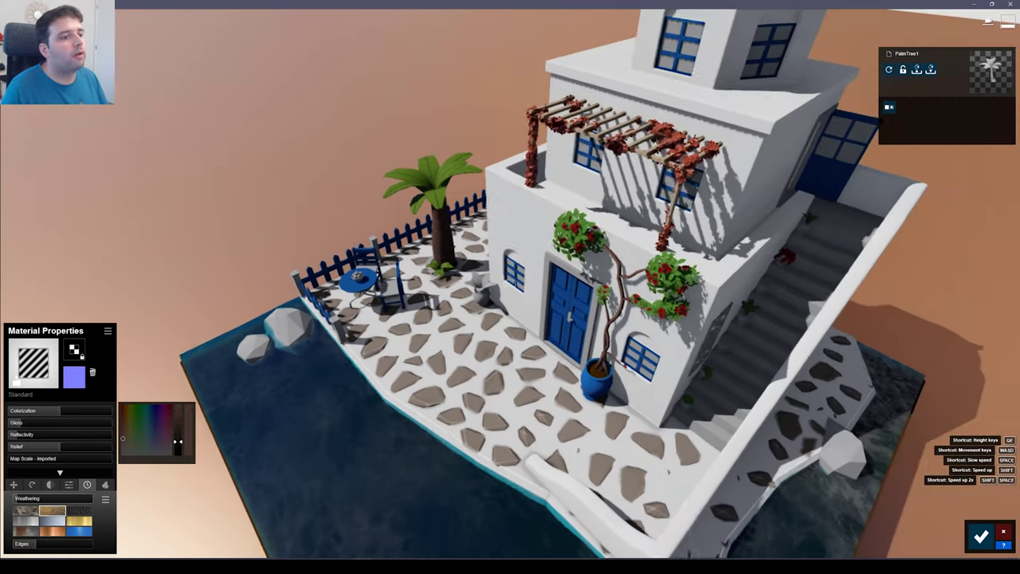
key(w)
key(w)
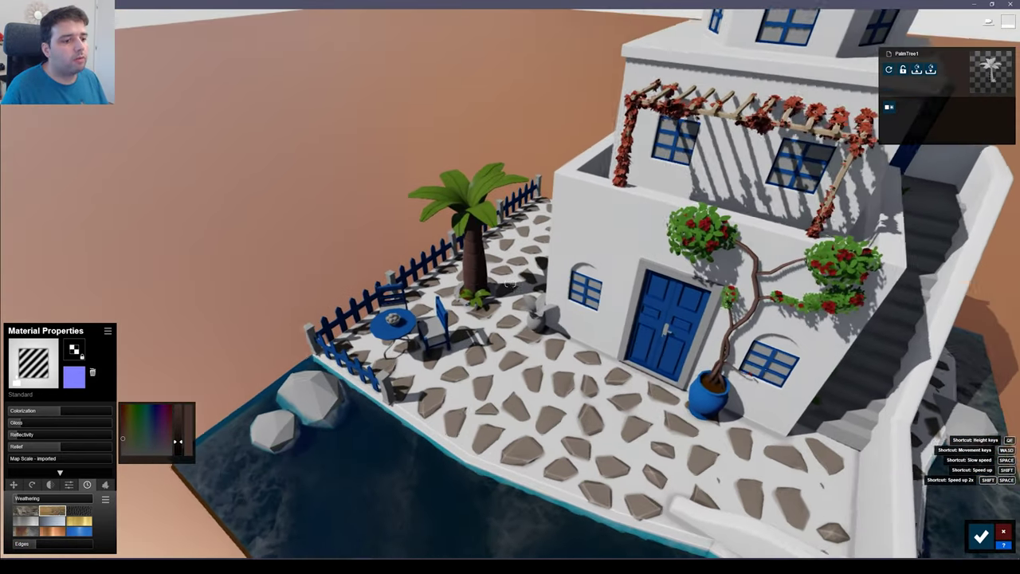
key(w)
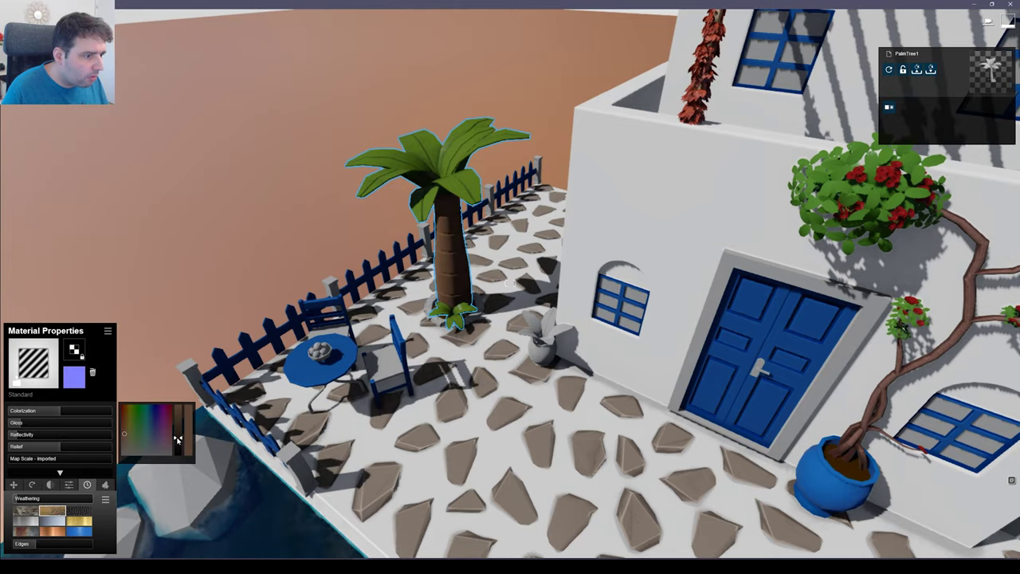
- Assign the Standard material to the stone ring around the palm's base and paste the copied bark material onto it
key(s)
key(w)
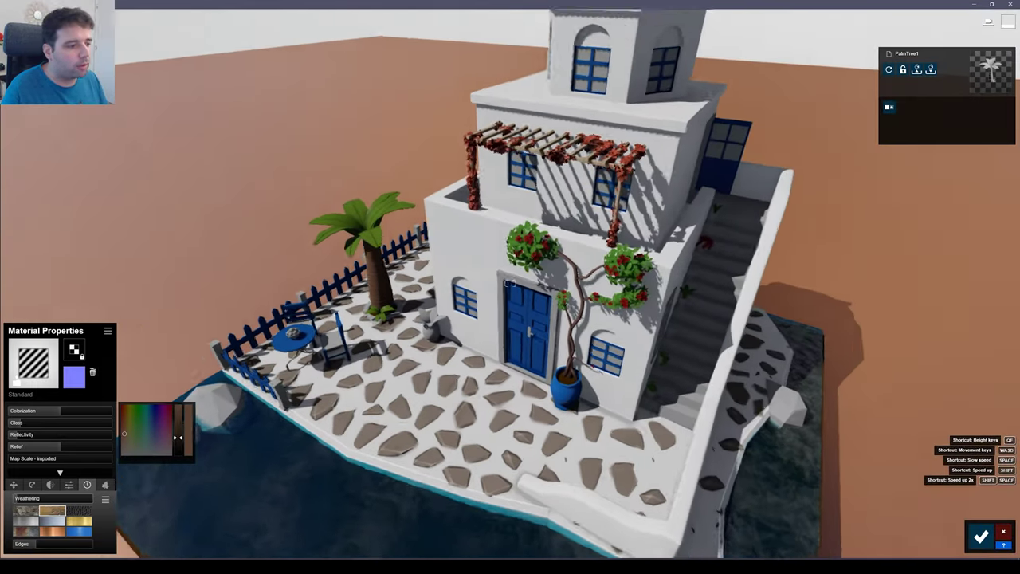
key(w)
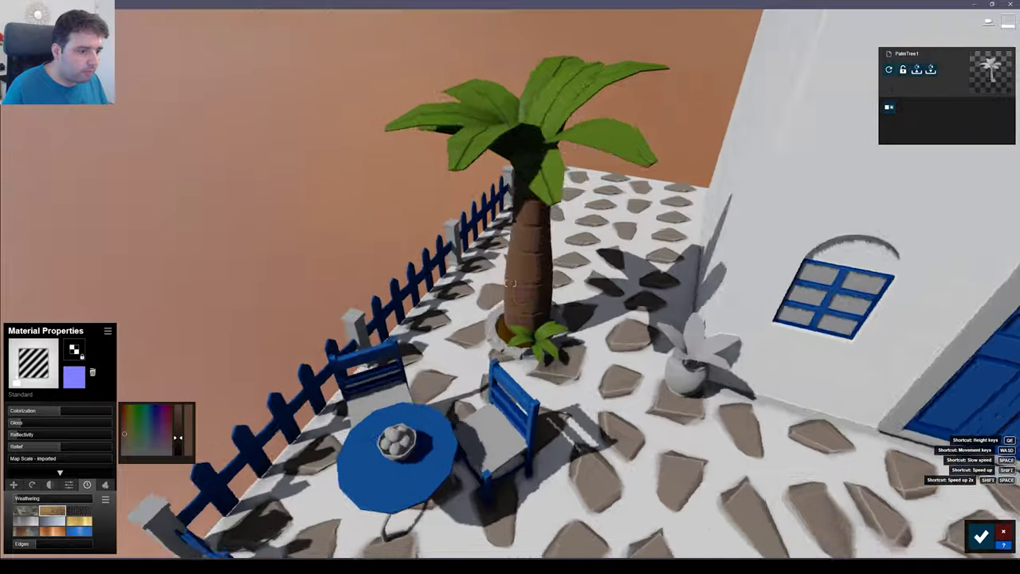
key(w)
click(404, 358)
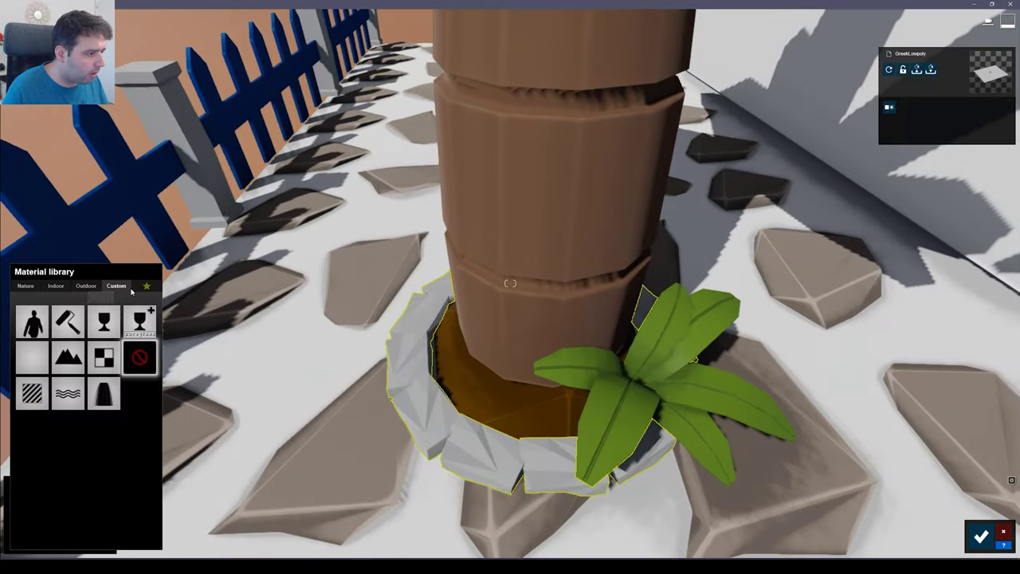
click(35, 393)
click(107, 333)
click(74, 331)
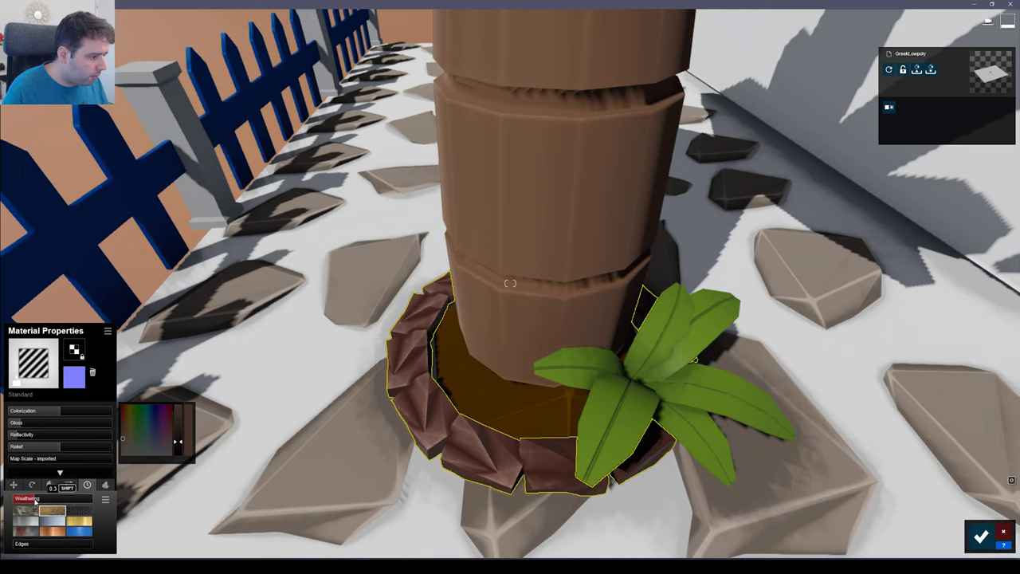
- Set the stone ring's weathering to 0 and recolor it grey, adjusting the brightness
drag(35, 500, 18, 502)
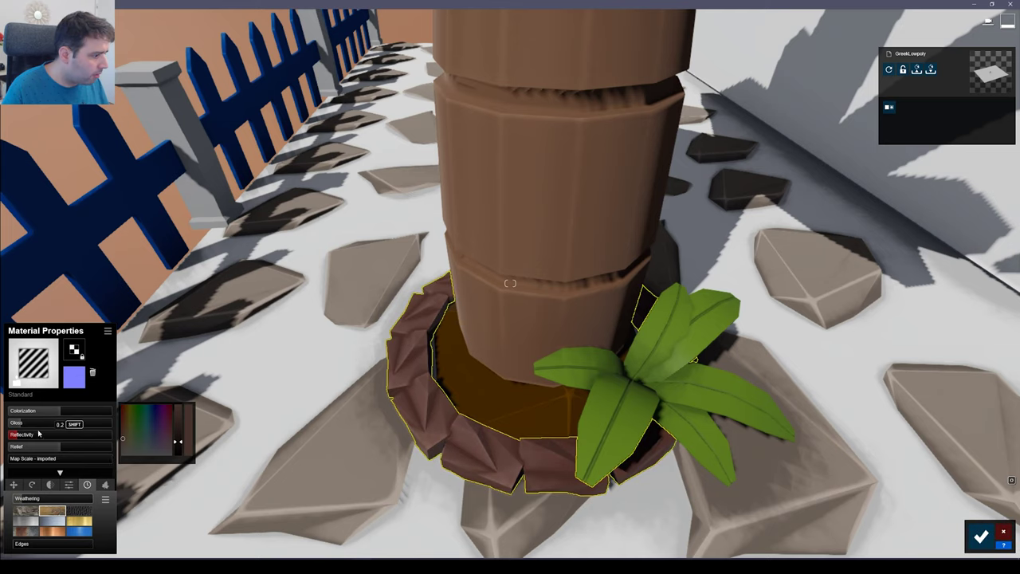
drag(177, 444, 179, 428)
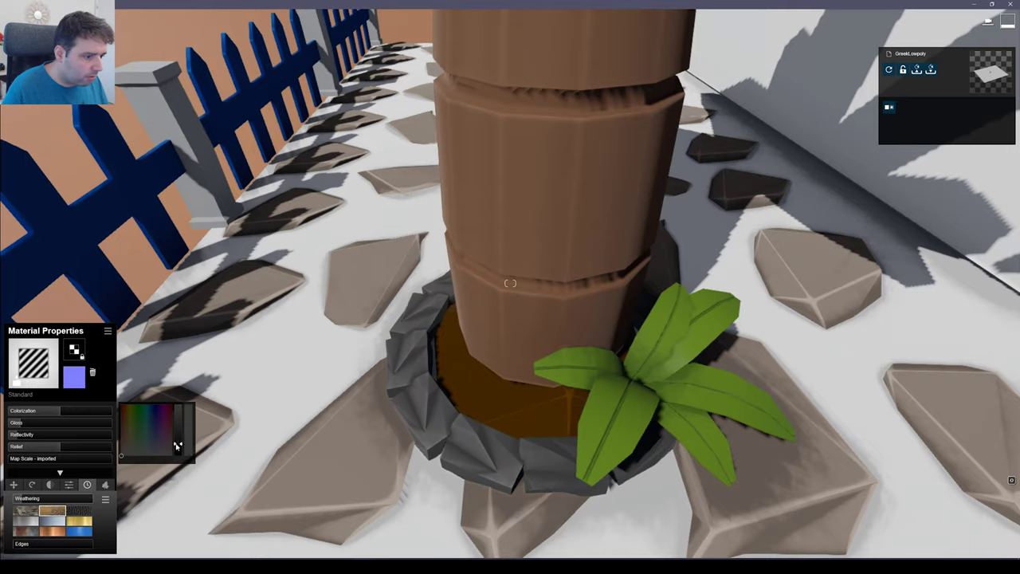
drag(178, 446, 178, 434)
- Paste the copied bark material as Standard onto the pot beside the palm and recolor it terracotta brown
key(s)
key(w)
click(492, 330)
click(107, 330)
click(561, 330)
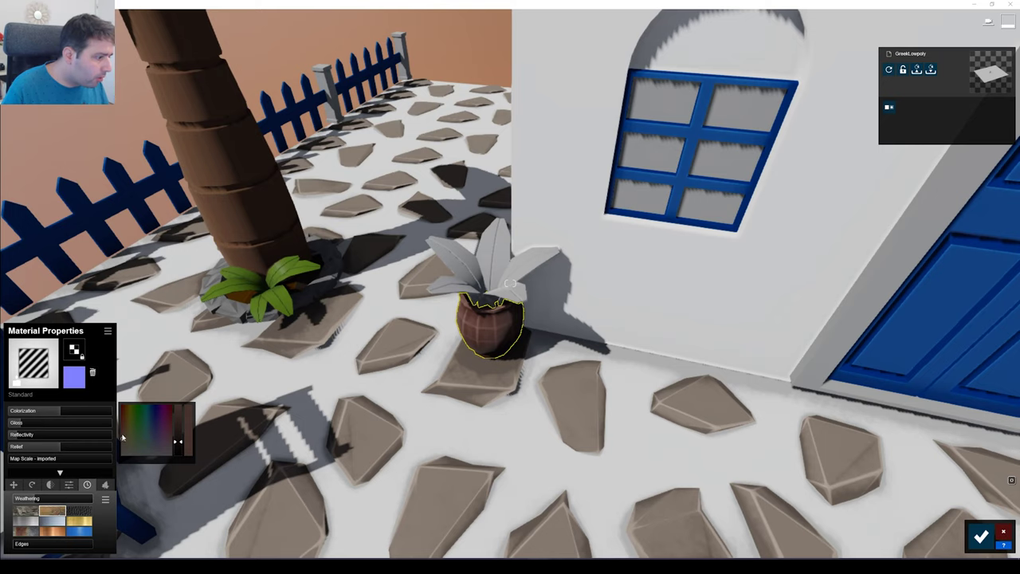
drag(180, 440, 179, 428)
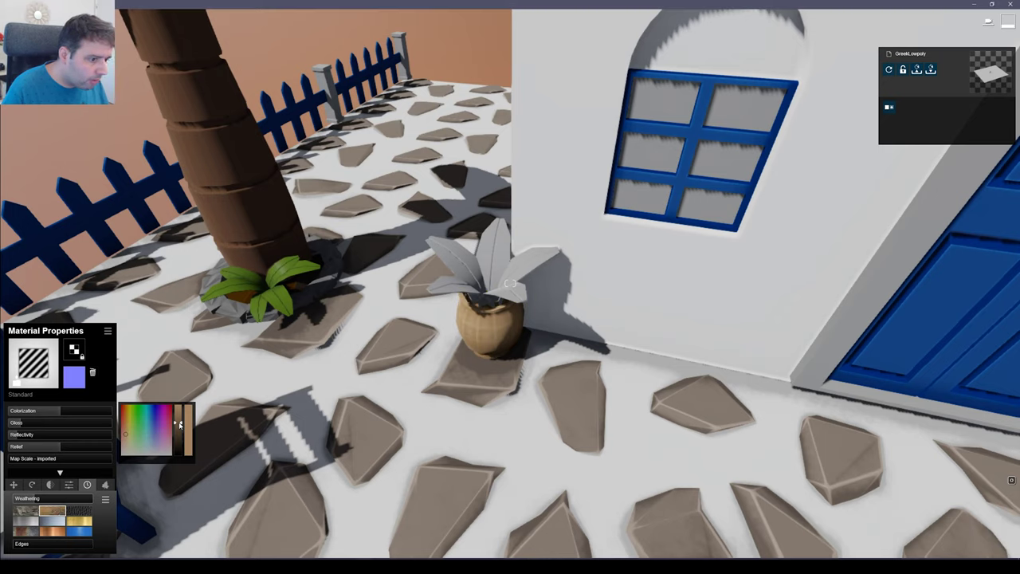
click(125, 435)
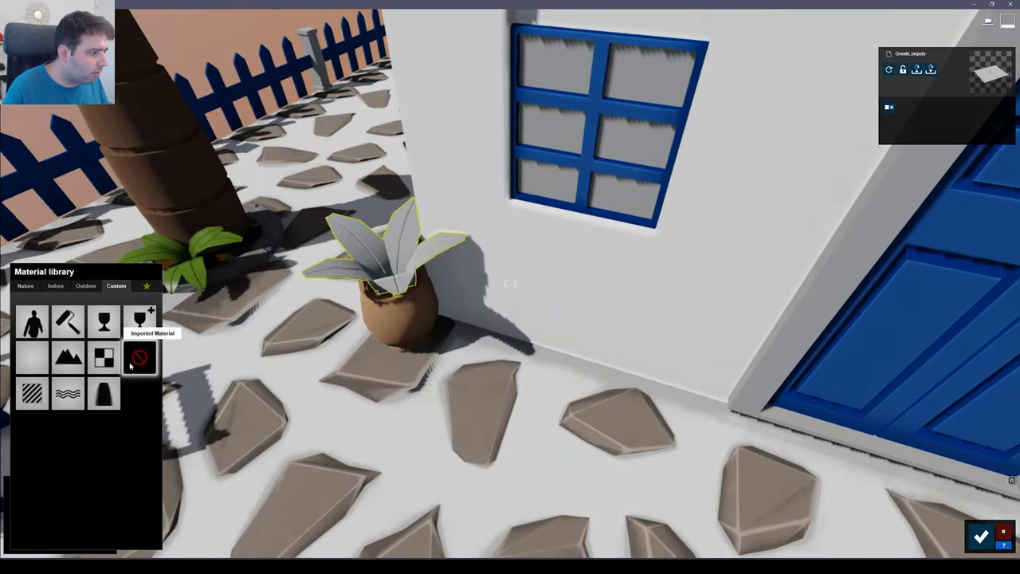
- Assign the Standard material to the plant in the terracotta pot and paste the green leaf material onto it
click(41, 405)
click(108, 333)
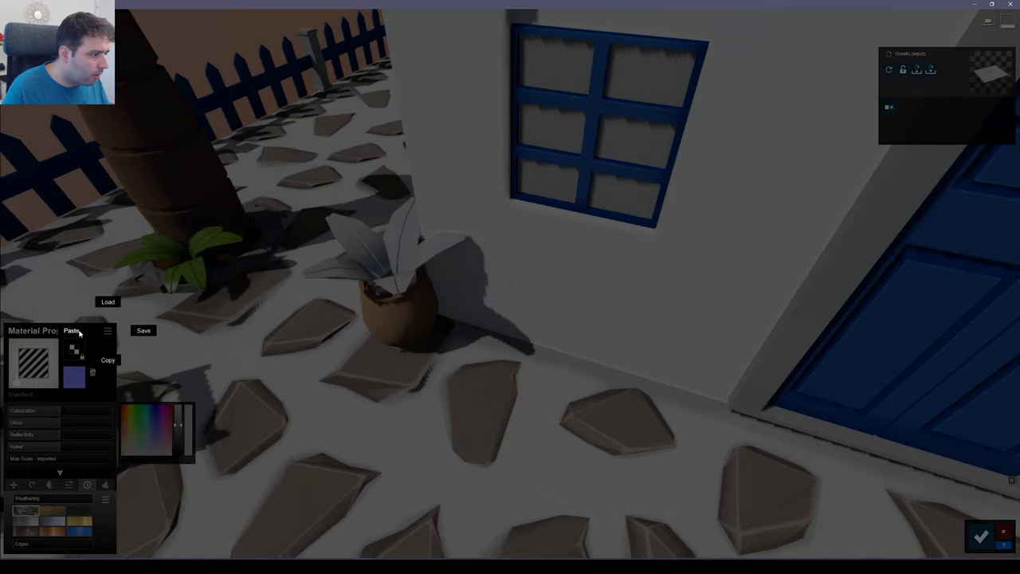
click(72, 331)
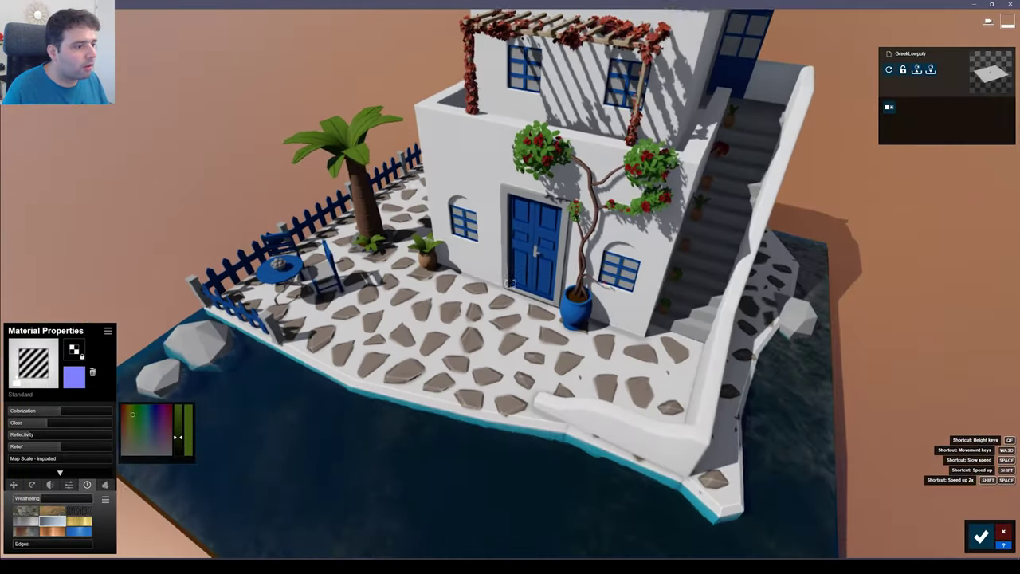
- Assign the Standard material to the scrolled iron grille on the wall beside the stairs
key(d)
right_drag(478, 363, 408, 346)
key(w)
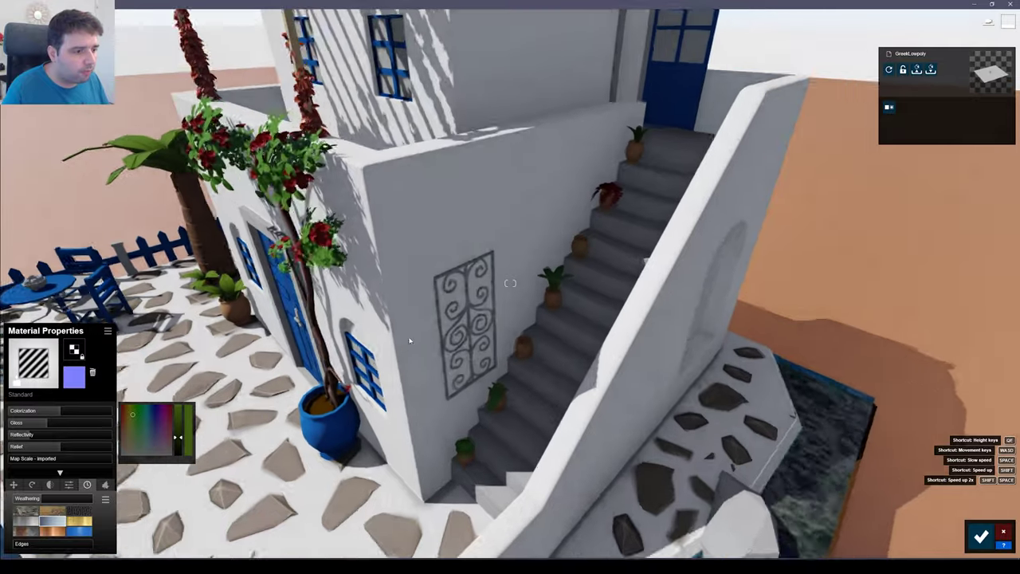
click(408, 346)
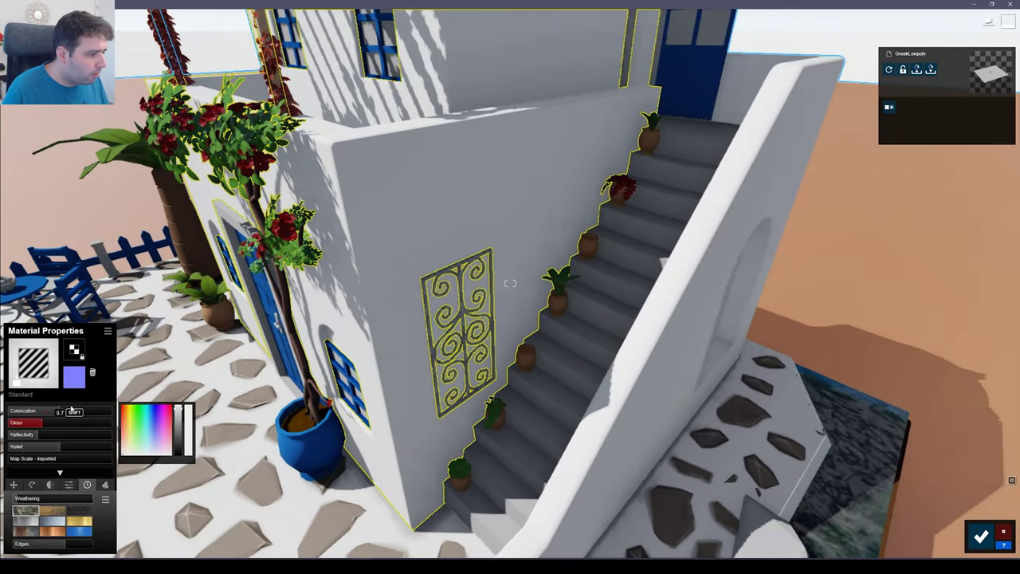
click(451, 287)
click(31, 389)
- Darken the iron grille to a near-black grey, lower its gloss slightly and raise its reflectivity close to the maximum
key(w)
right_drag(482, 401, 462, 405)
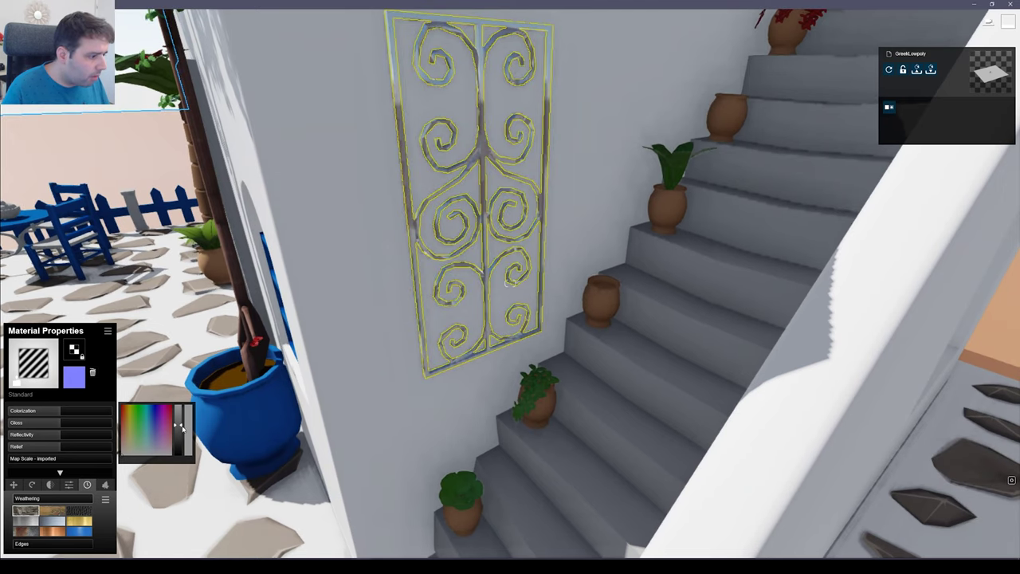
drag(182, 428, 181, 446)
drag(68, 424, 109, 436)
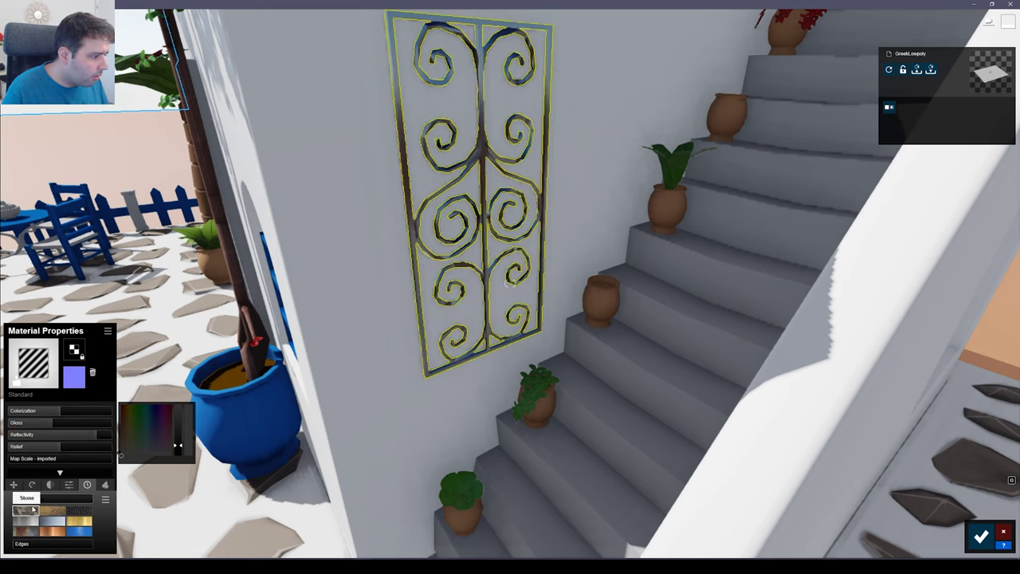
- Round the grille's edges slightly and give it aluminium weathering of about 0.5
drag(19, 544, 48, 546)
drag(44, 546, 28, 545)
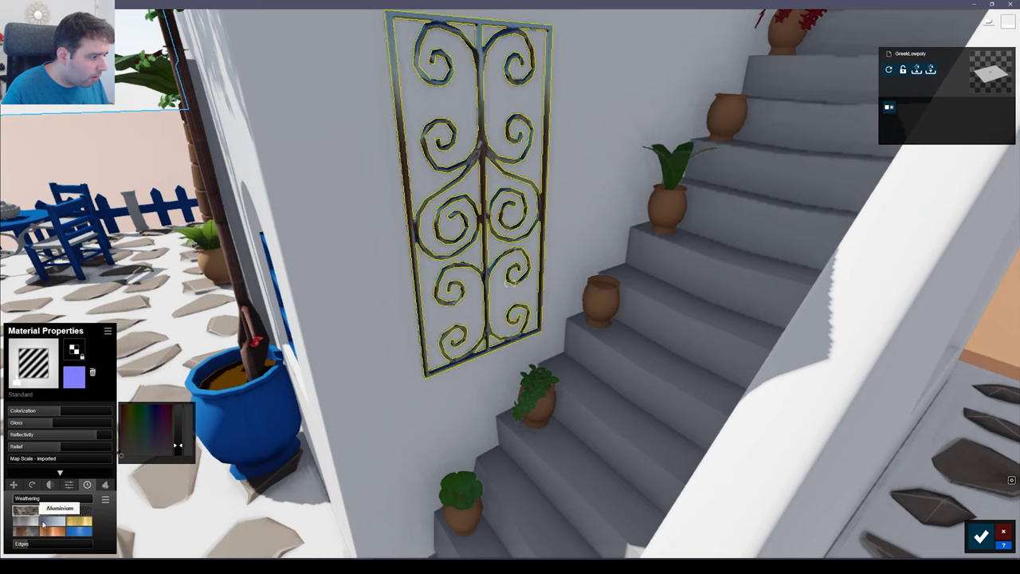
click(54, 522)
drag(18, 500, 65, 501)
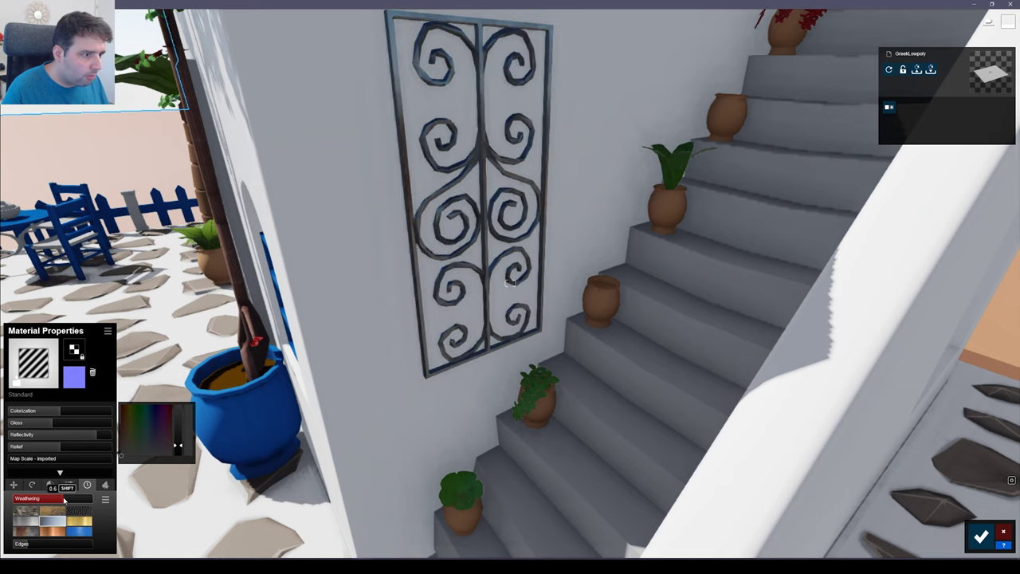
- Assign the Standard material to the rocks in the water, darken their grey color and reduce their gloss and reflectivity
key(s)
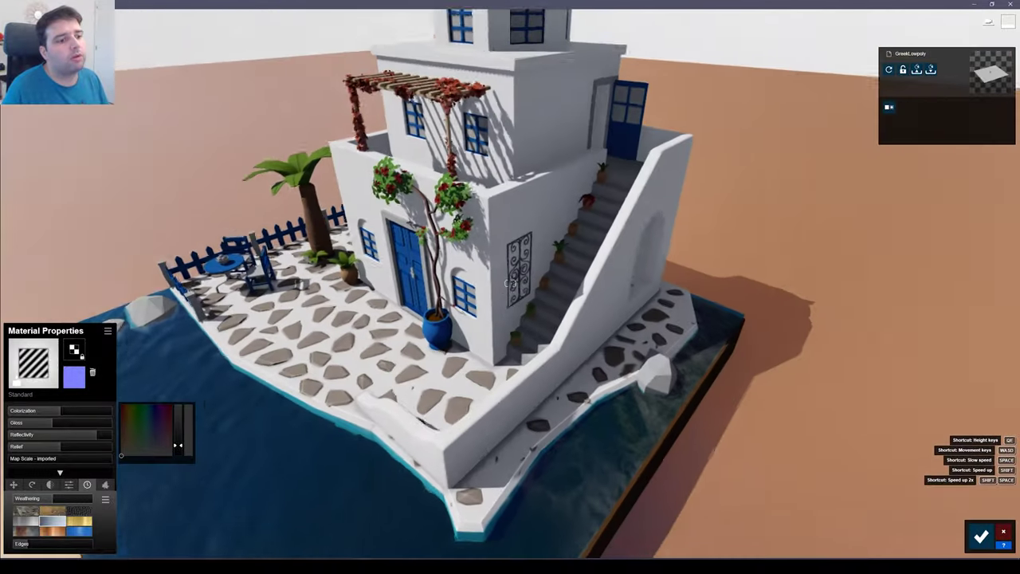
key(a)
key(w)
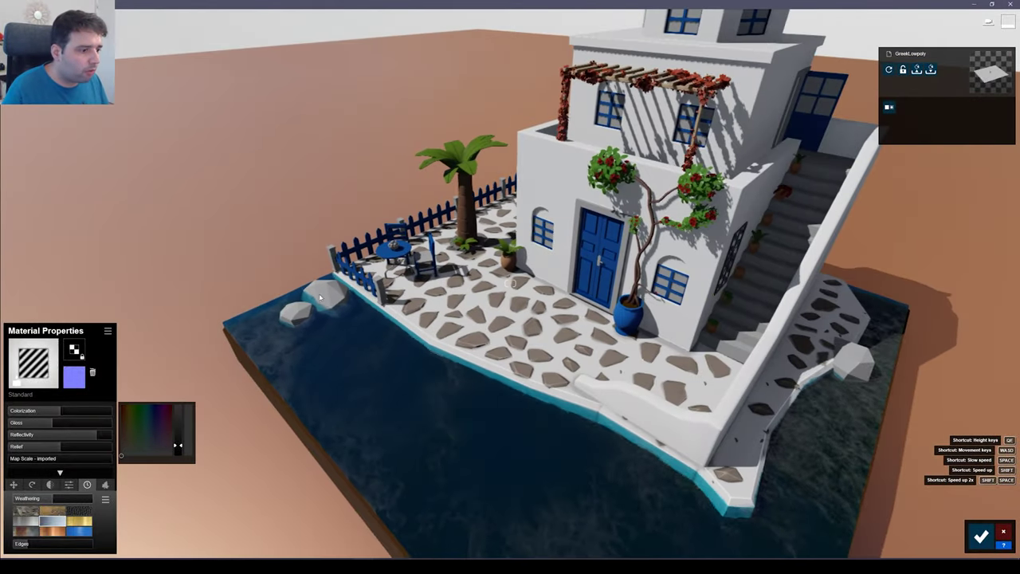
click(317, 298)
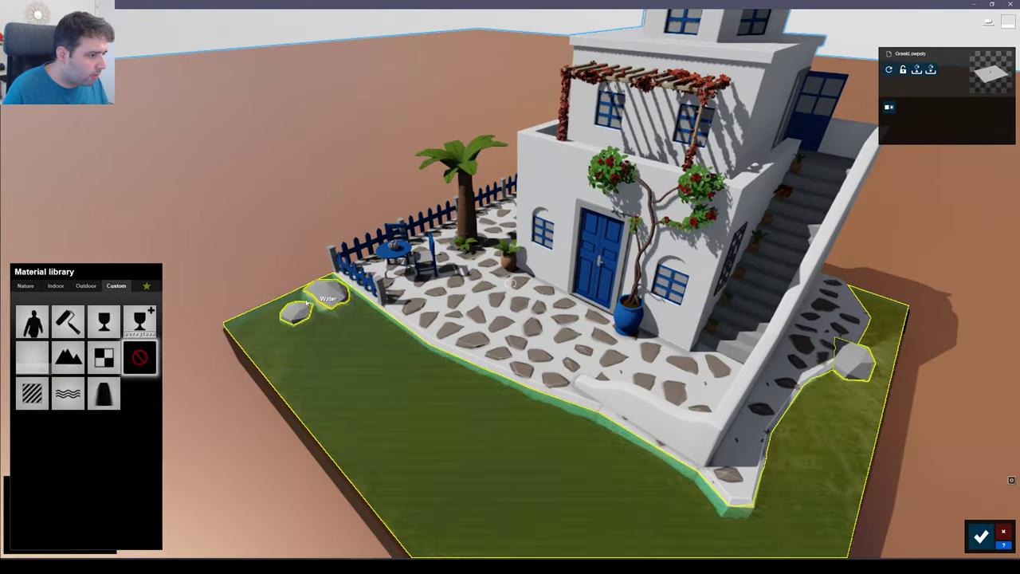
click(41, 397)
mouse_move(175, 424)
mouse_down()
mouse_move(177, 447)
mouse_move(179, 436)
mouse_up()
drag(39, 423, 15, 438)
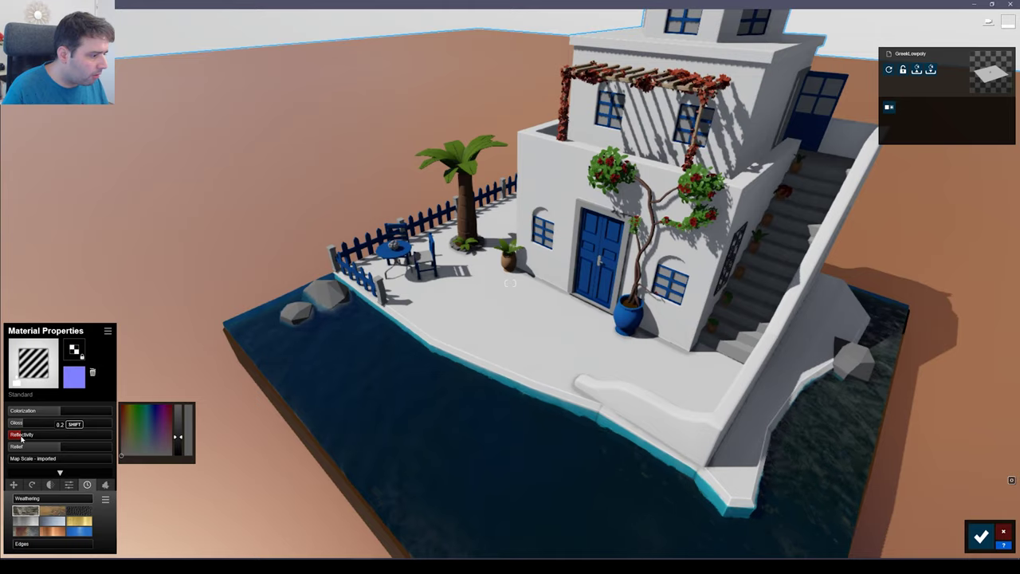
- Give the rocks in the water stone weathering of about 0.6, soften their edges slightly and tint them warm brown
key(w)
drag(24, 500, 59, 500)
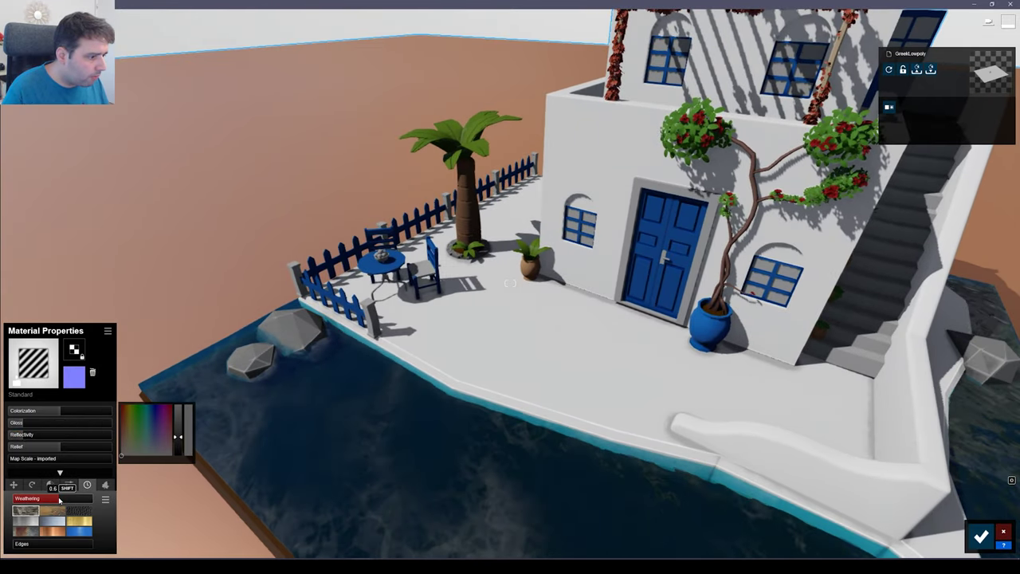
drag(21, 546, 24, 545)
key(s)
key(d)
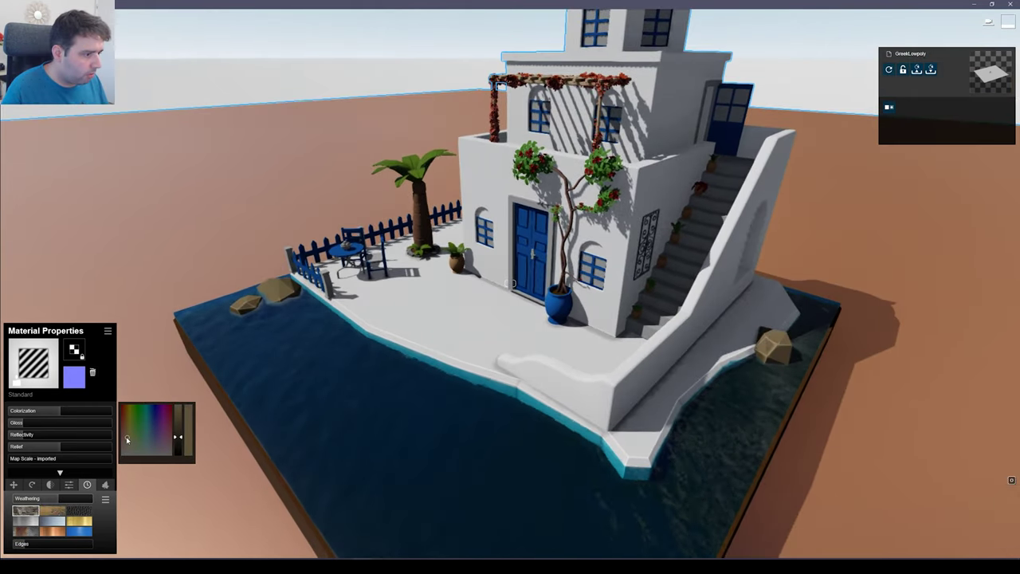
key(s)
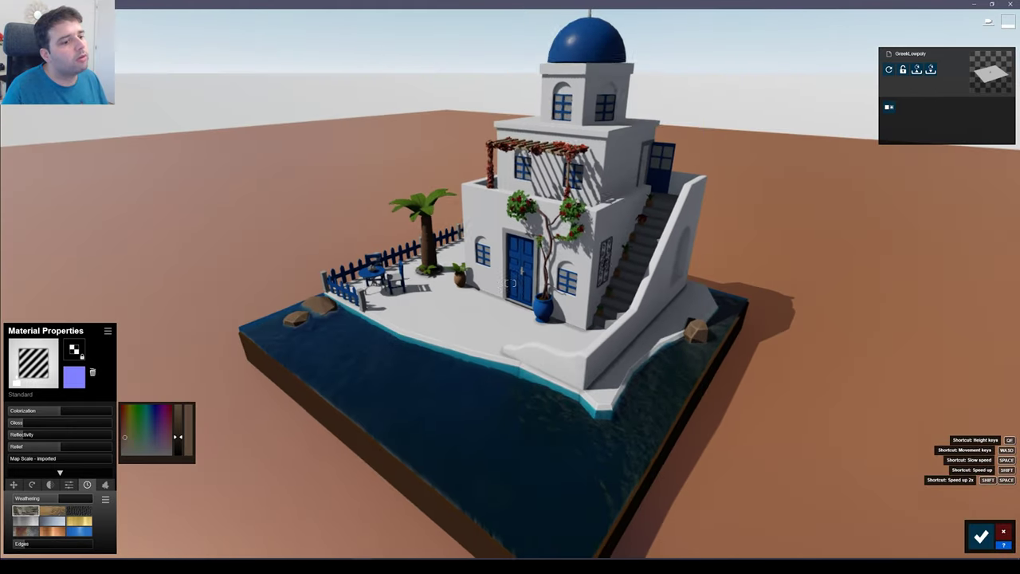
- Assign the Standard material to the seats of the two blue chairs beside the table
key(w)
key(w)
right_drag(342, 271, 292, 341)
click(323, 330)
key(s)
key(a)
right_drag(278, 311, 374, 334)
key(d)
key(s)
key(w)
click(405, 318)
click(35, 366)
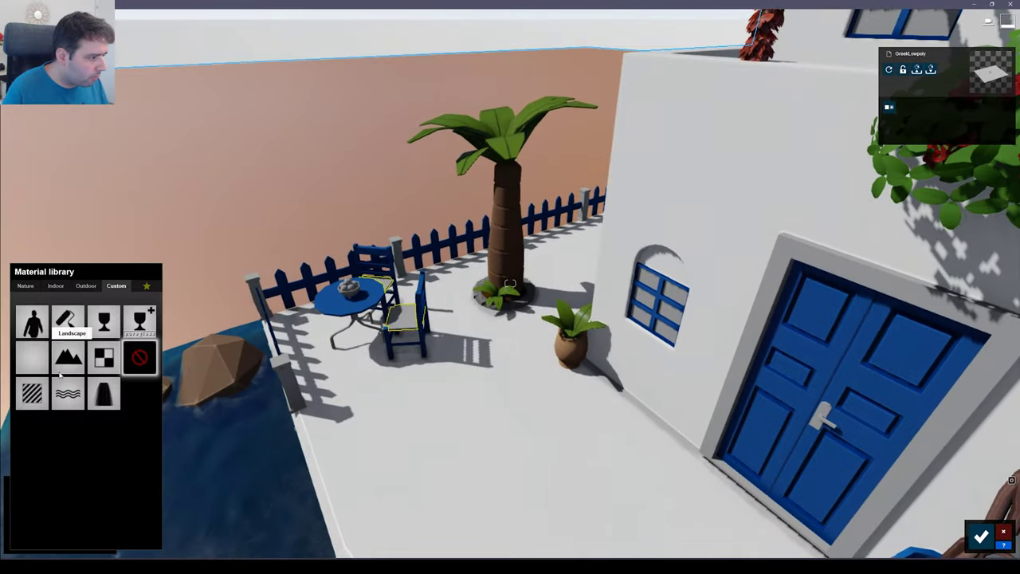
click(30, 400)
- Tint the chair seats a dark wood brown
key(w)
right_drag(319, 306, 271, 339)
key(s)
key(d)
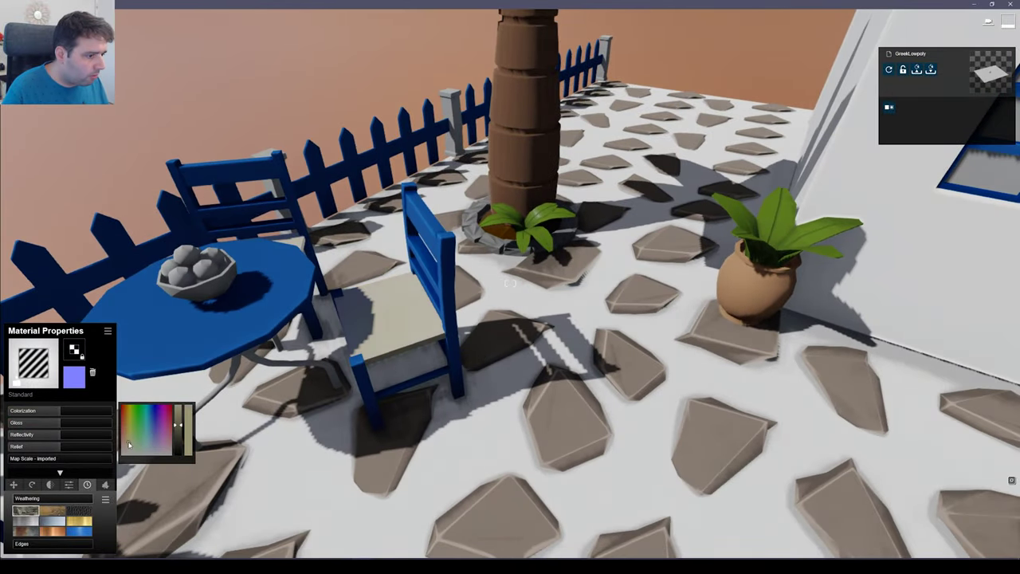
drag(129, 445, 126, 451)
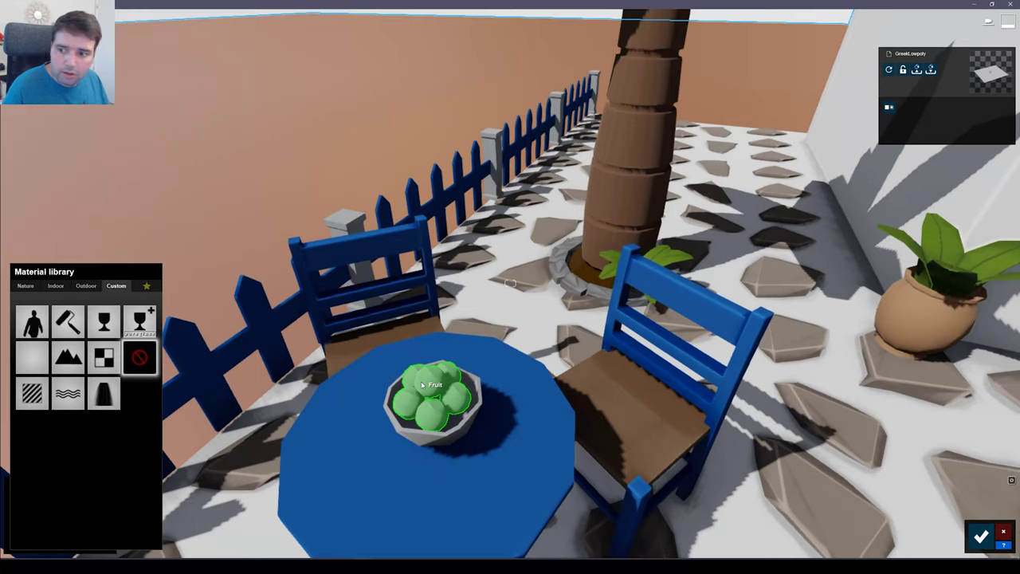
- Assign the Standard material to the fruit on the table, color it deep red and lower its gloss to about 0.8 and its reflectivity slightly
click(421, 381)
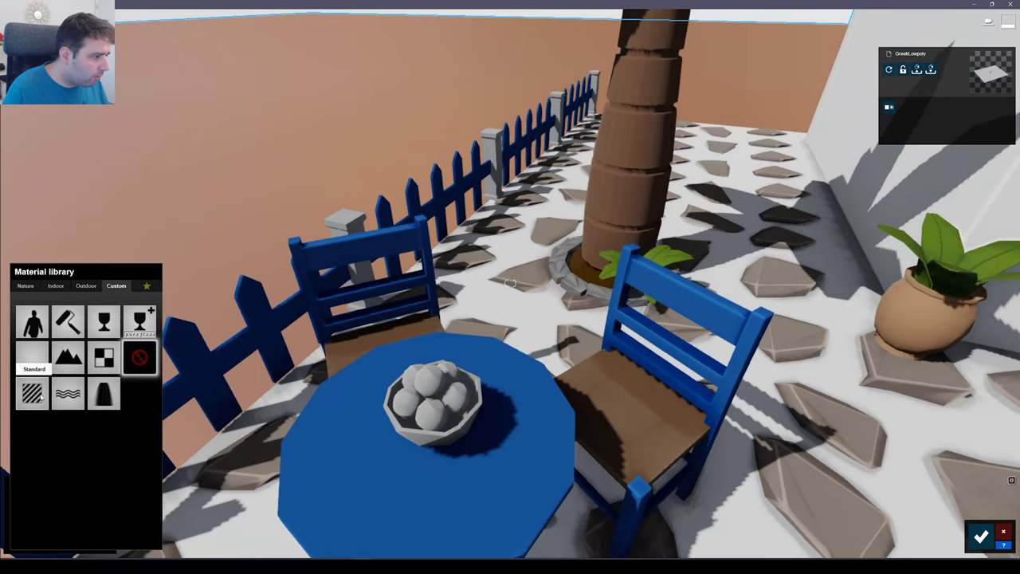
click(40, 399)
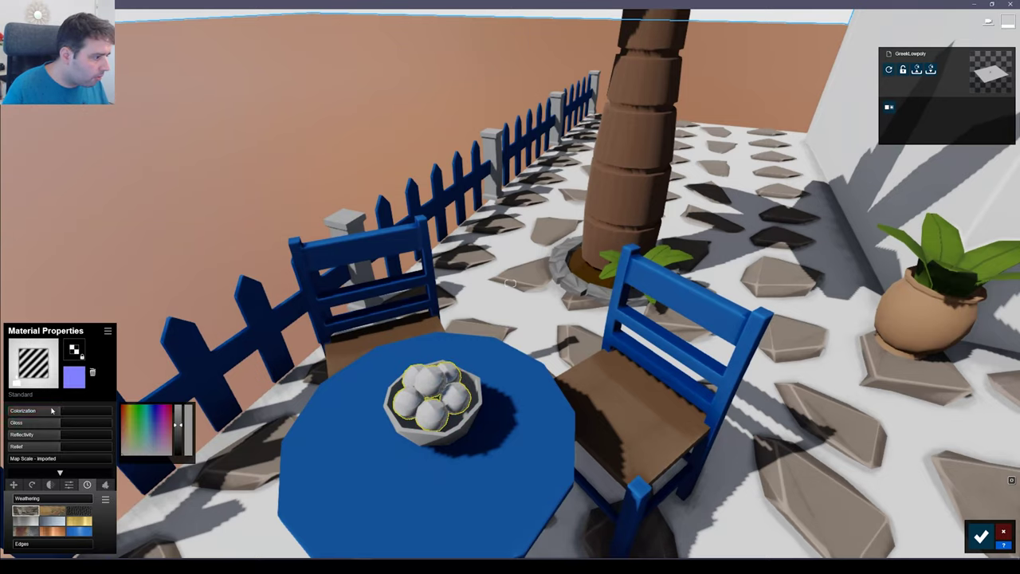
click(171, 406)
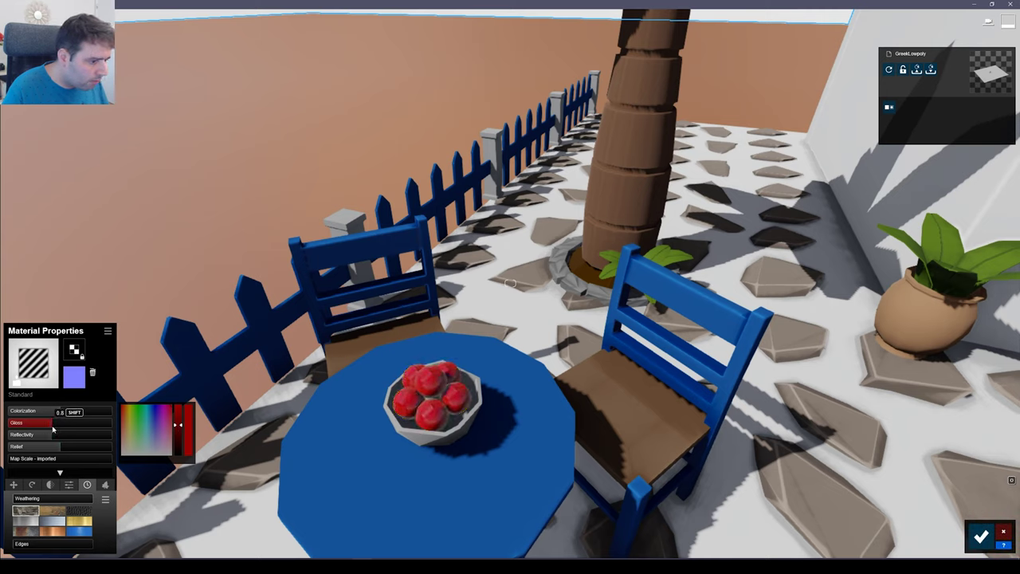
- Assign the Standard material to the fruit bowl, reduce its gloss and reflectivity to low values and make it nearly white
key(e)
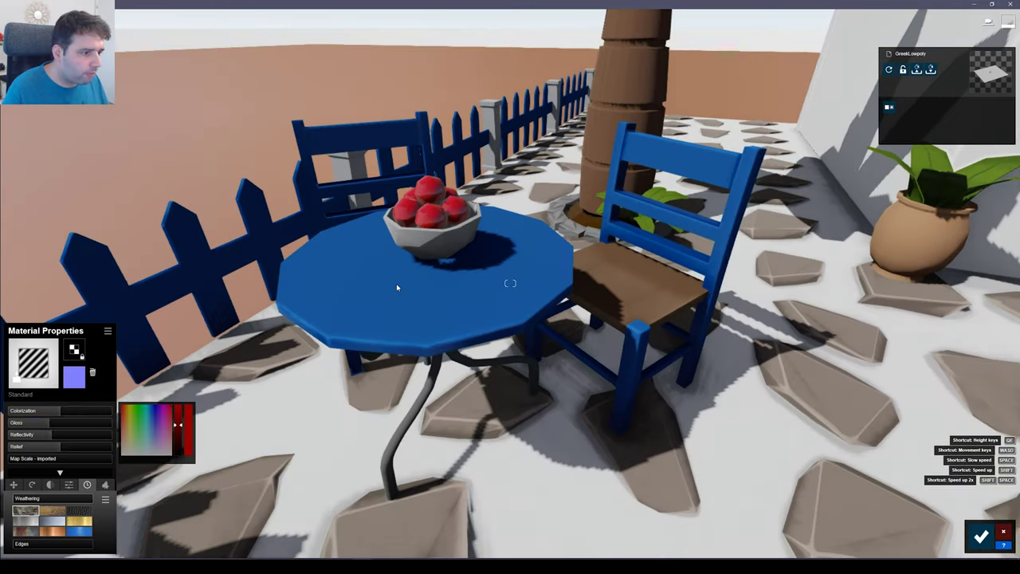
click(436, 238)
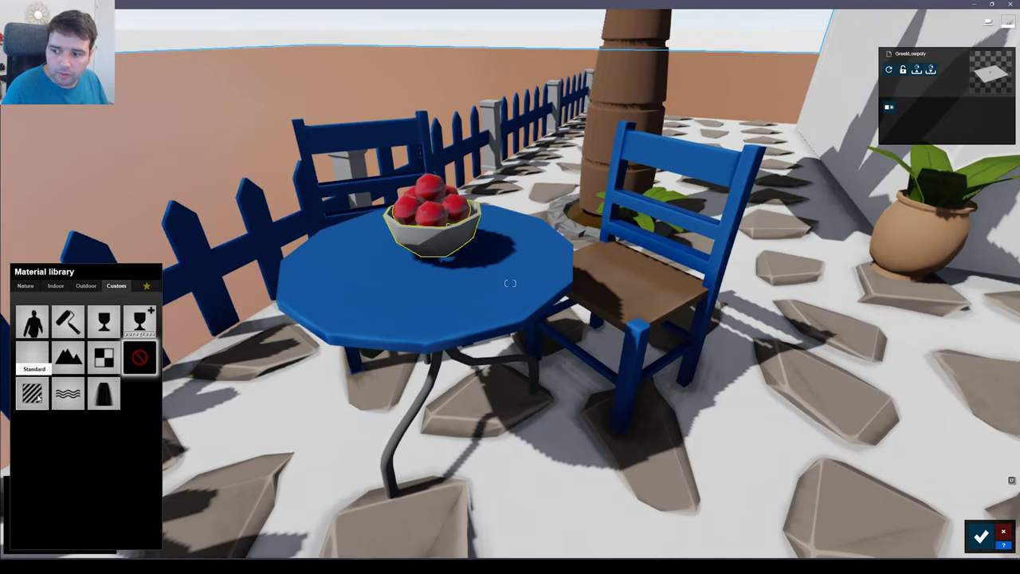
click(35, 398)
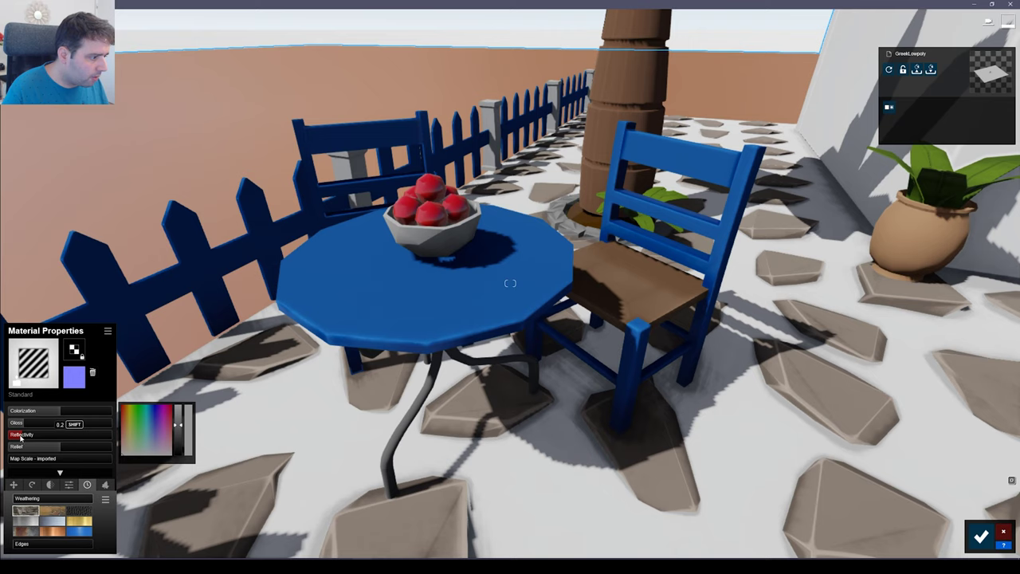
drag(178, 431, 180, 445)
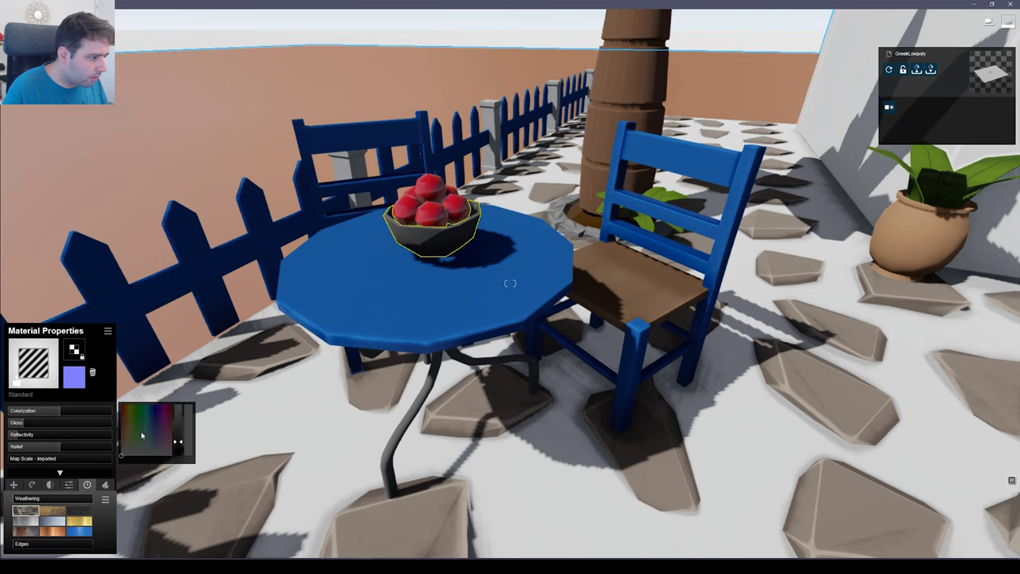
mouse_move(178, 442)
mouse_down()
mouse_move(182, 431)
mouse_move(120, 457)
mouse_up()
drag(181, 431, 184, 408)
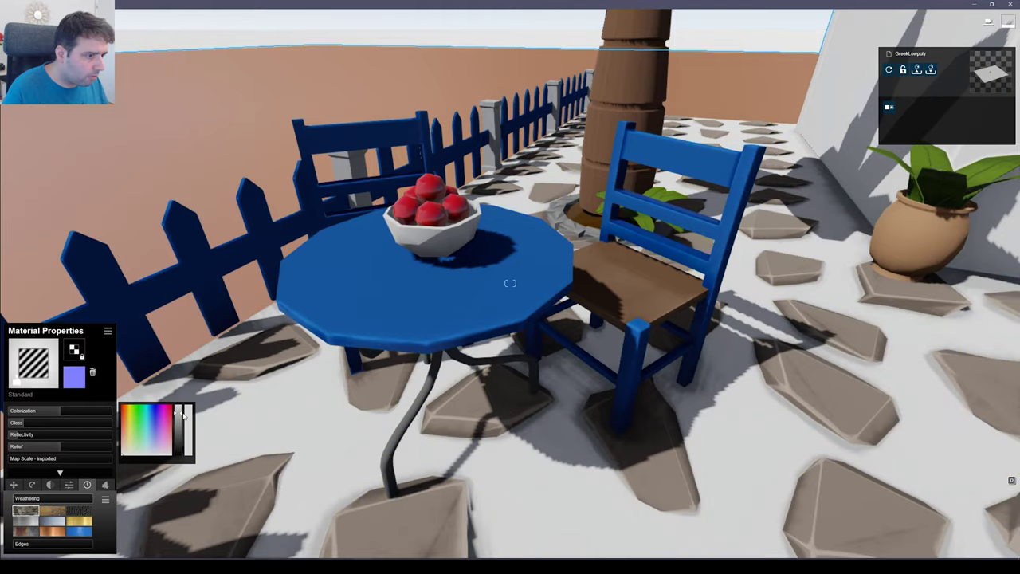
- Assign the Standard material to the fence posts, brighten them to near white, reduce gloss and reflectivity, round the edges and add weathering of about 0.4
key(s)
right_drag(207, 399, 259, 322)
key(w)
click(358, 306)
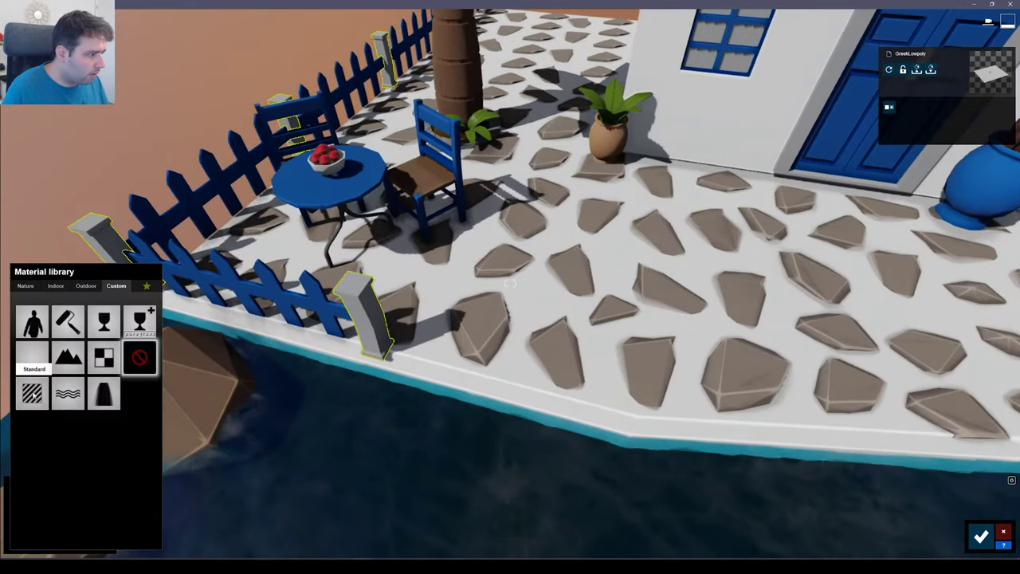
click(33, 396)
drag(177, 419, 177, 409)
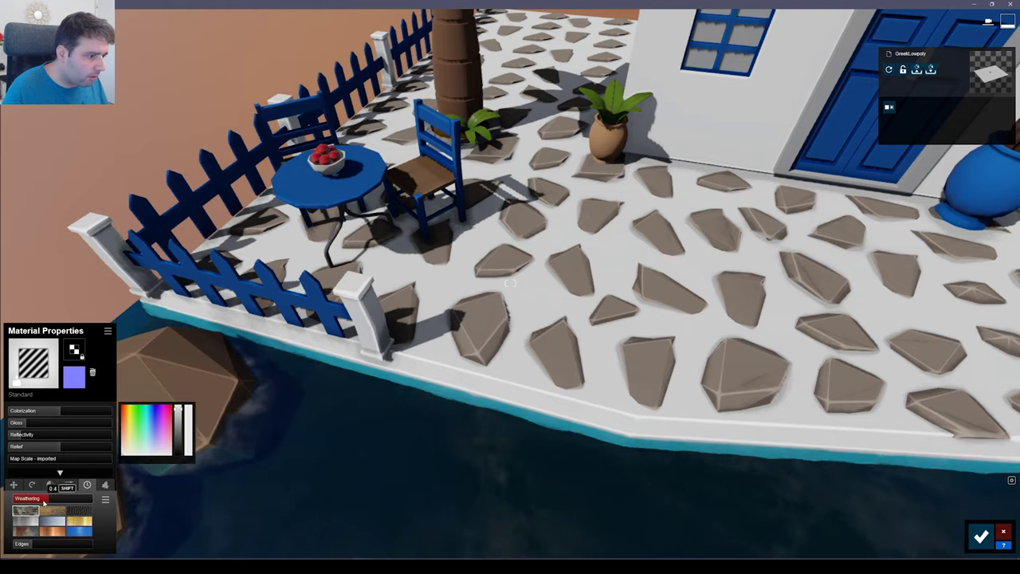
- Assign the Standard material to the door frame, color it wood brown, lower its gloss and reflectivity and round its edges slightly
key(s)
right_drag(494, 319, 554, 255)
key(d)
right_drag(515, 284, 508, 282)
key(a)
key(w)
click(411, 228)
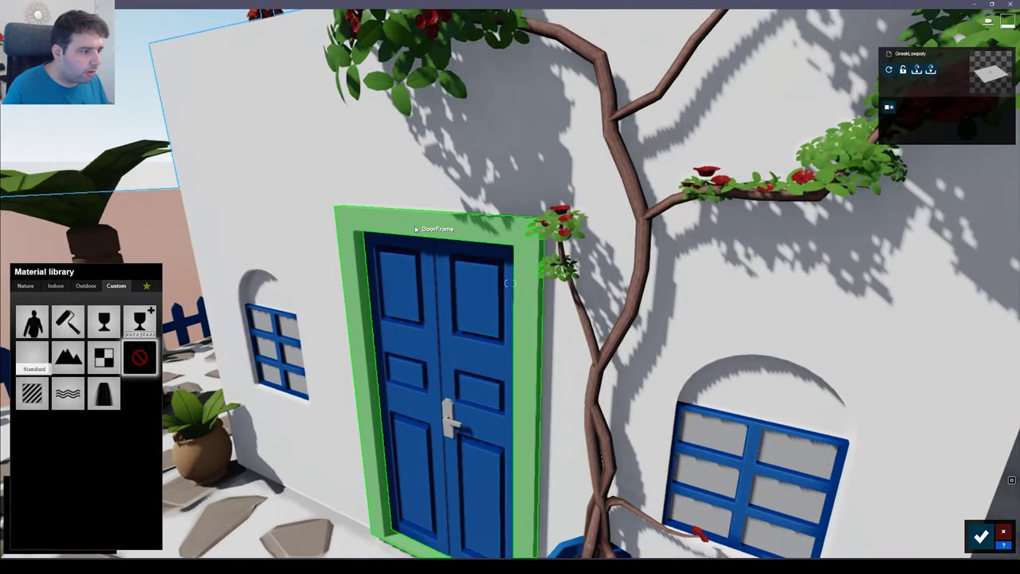
click(32, 392)
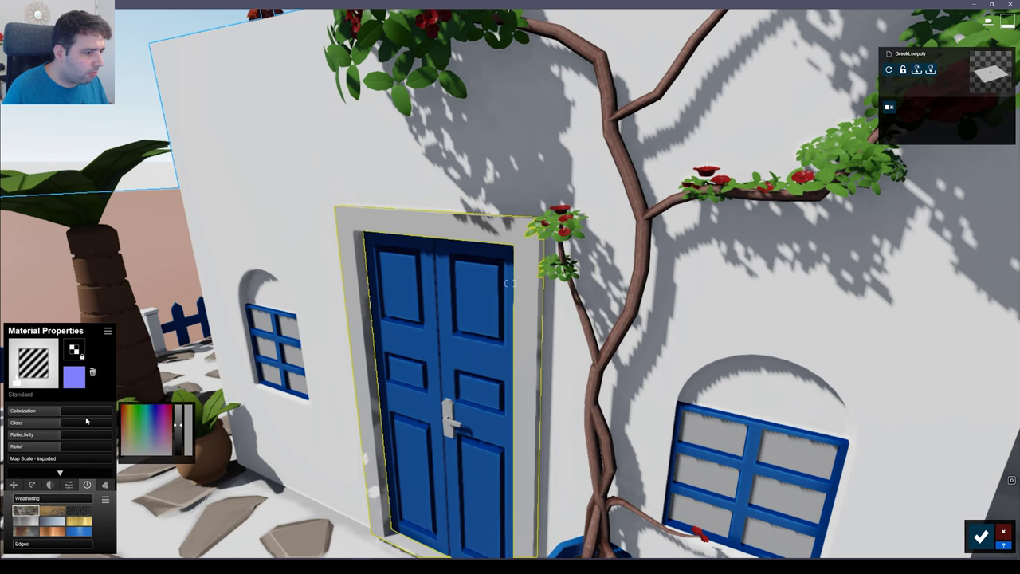
drag(179, 427, 178, 437)
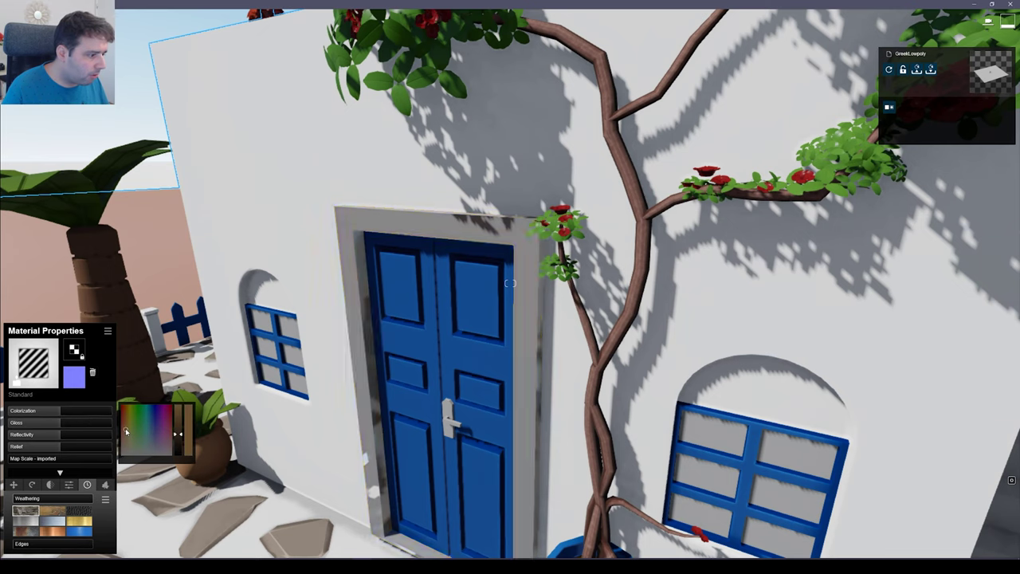
click(126, 429)
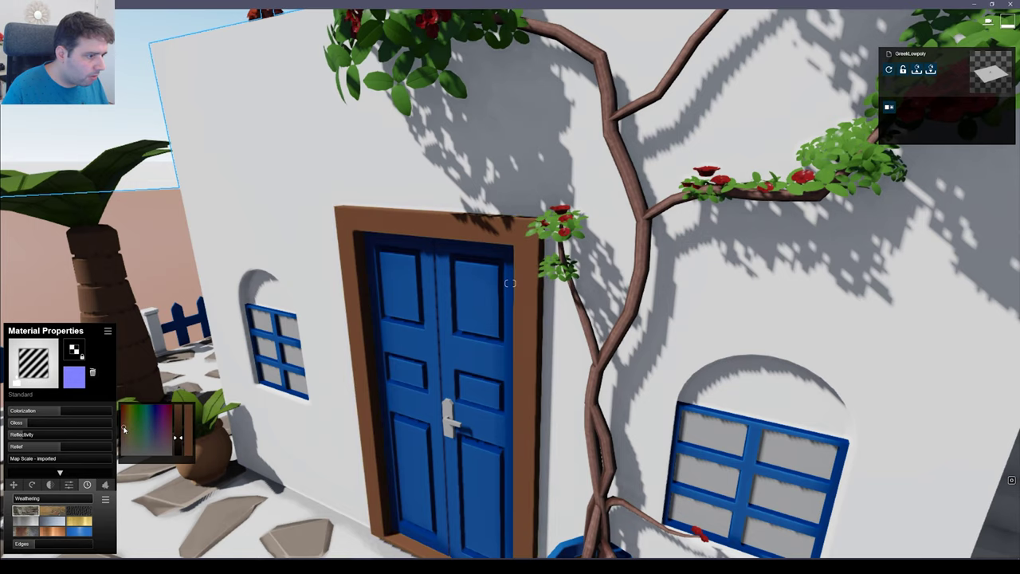
- Copy the material of the white house wall
key(s)
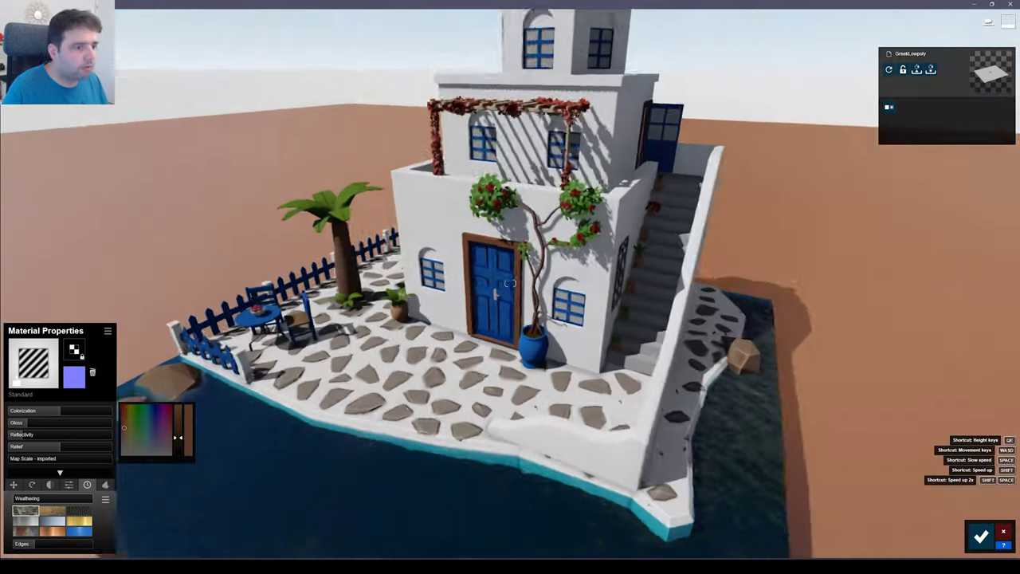
key(d)
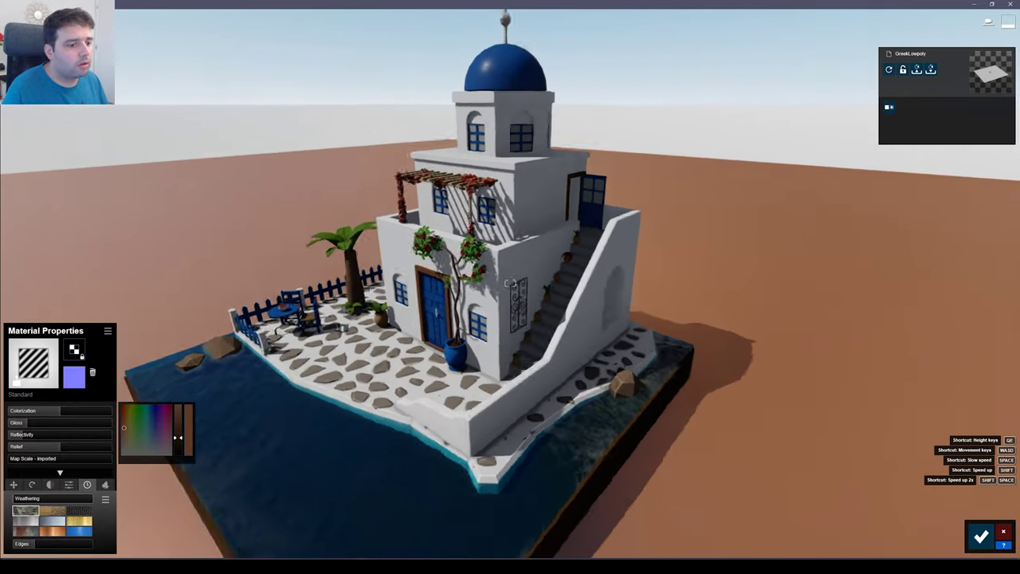
key(d)
right_drag(510, 284, 514, 283)
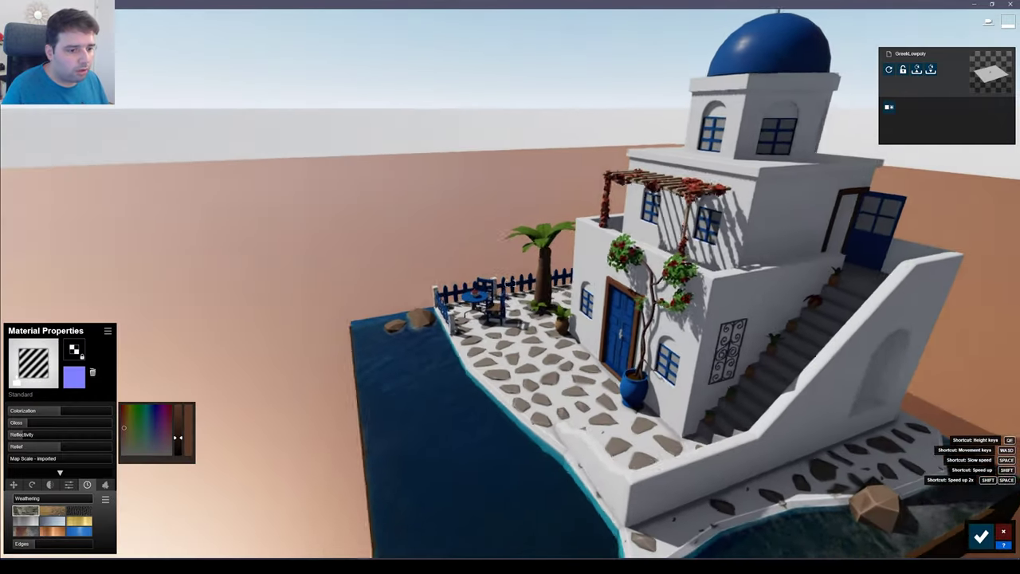
key(a)
right_drag(335, 434, 397, 434)
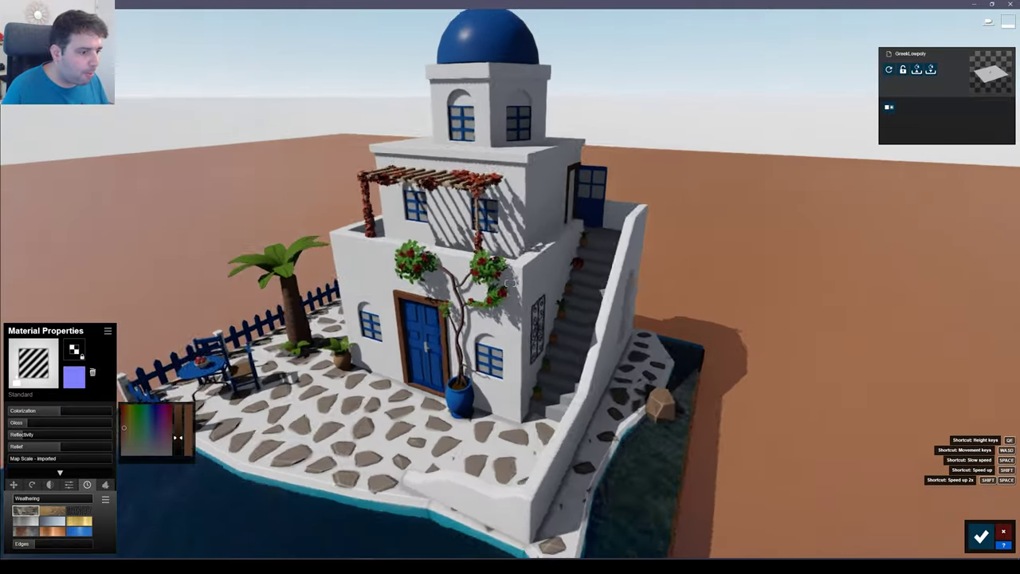
key(w)
click(472, 273)
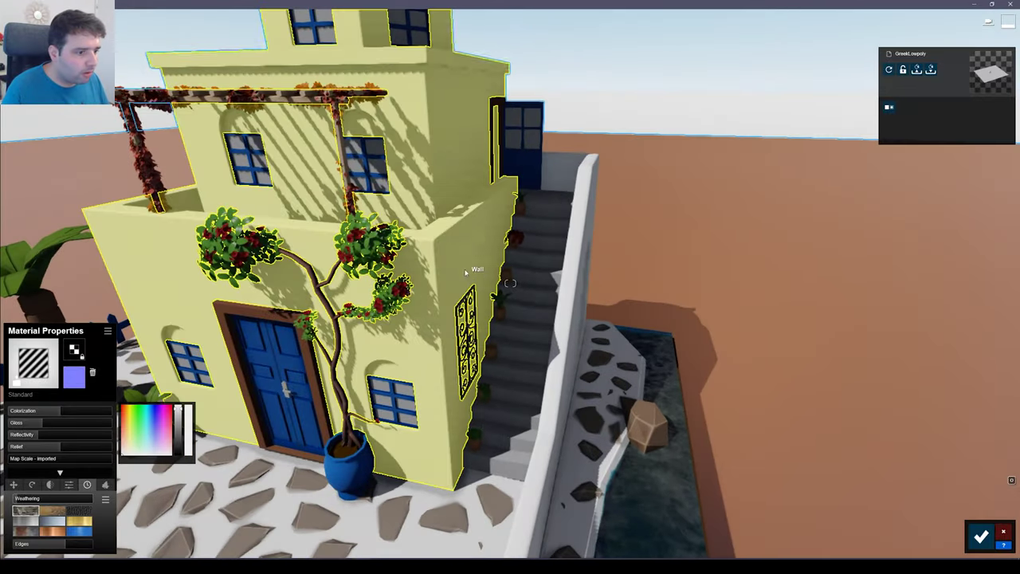
click(110, 332)
click(115, 360)
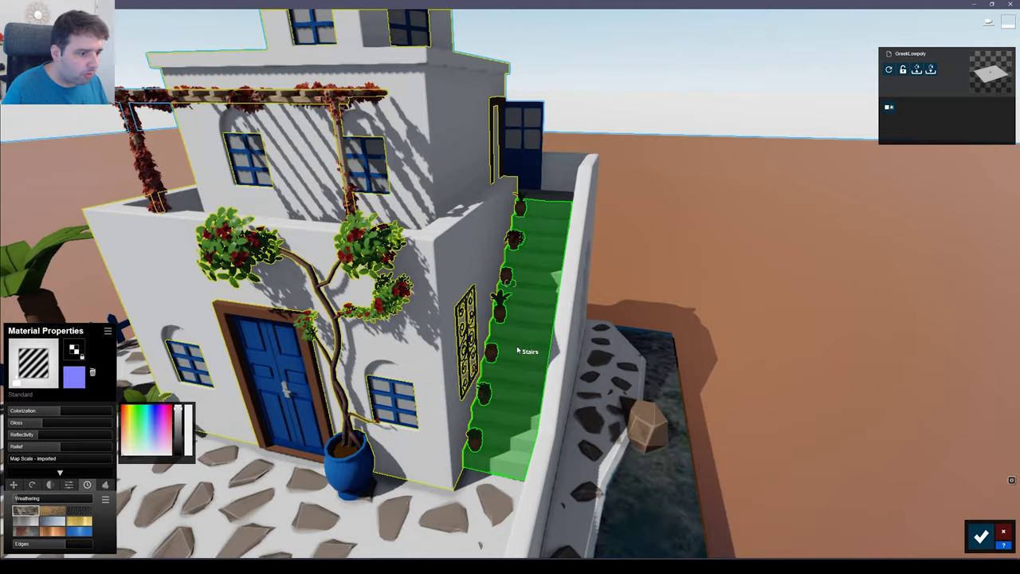
- Paste the wall material onto the outdoor stairs and onto the landing in front of the upper door
click(517, 352)
click(285, 389)
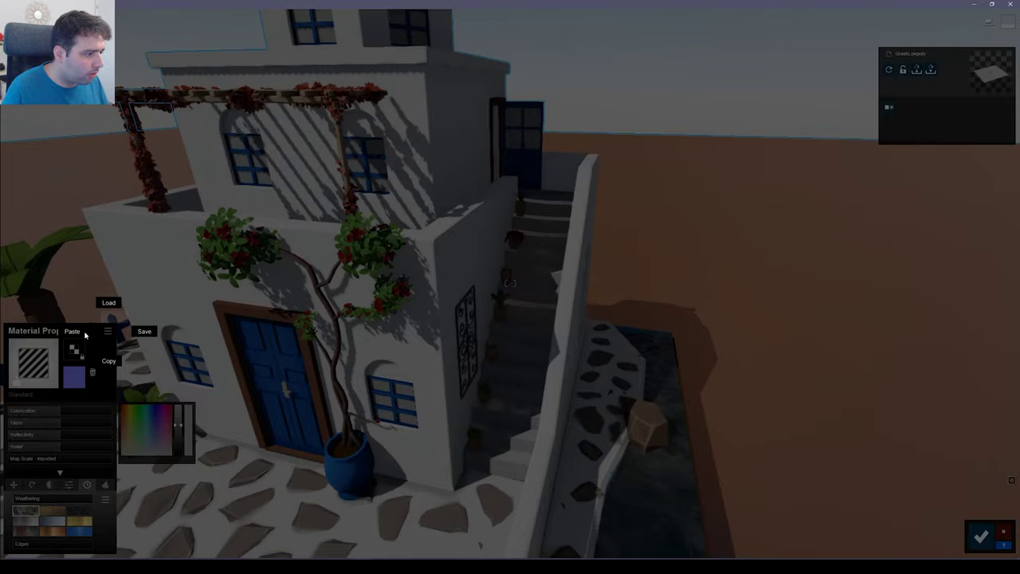
key(w)
right_drag(285, 423, 244, 494)
click(389, 435)
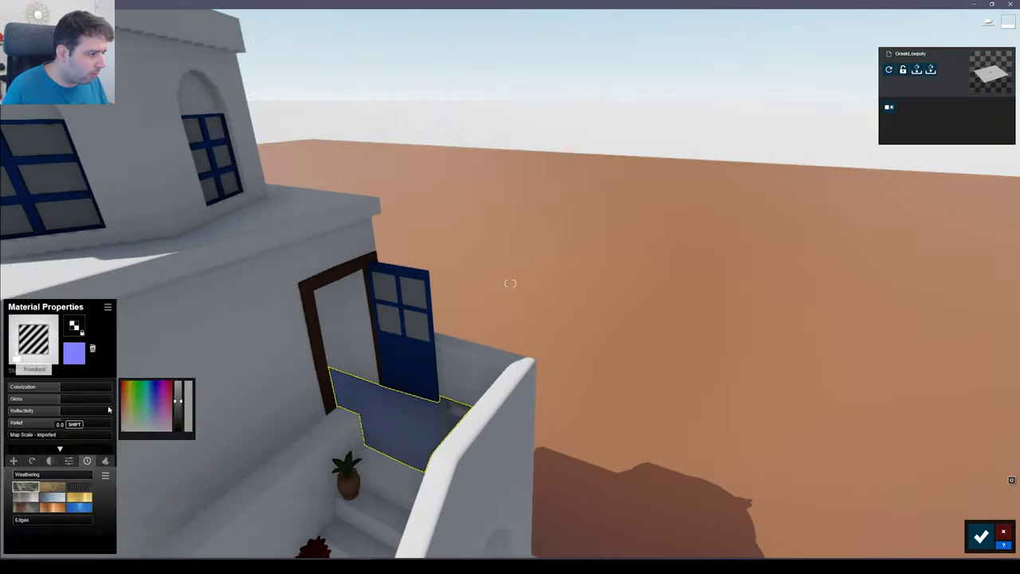
click(108, 330)
click(75, 335)
- Assign the Standard material to the glass panes of the windows and the upper door
key(s)
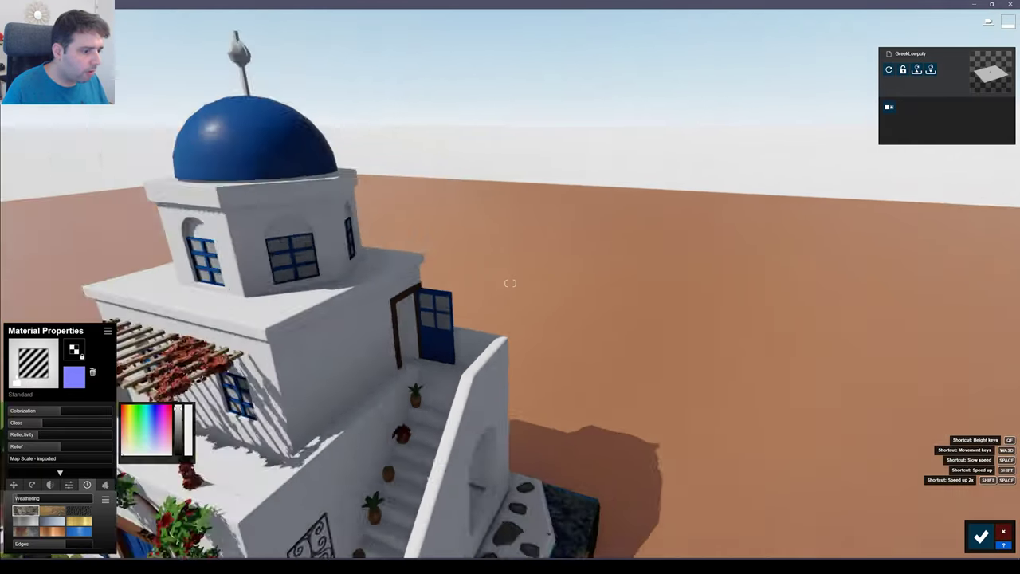
key(w)
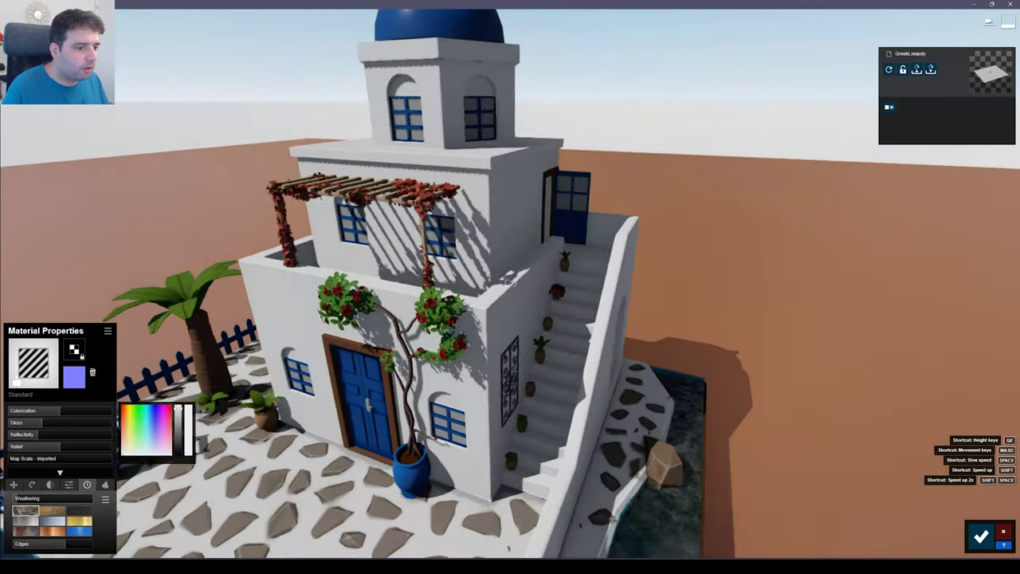
key(a)
key(a)
key(d)
right_drag(259, 302, 259, 263)
key(w)
click(512, 183)
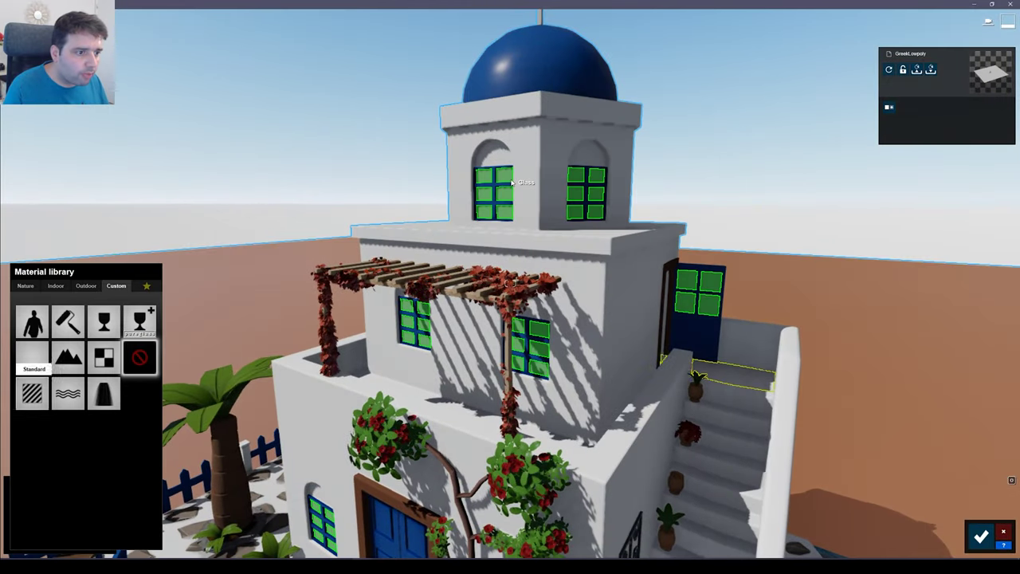
click(32, 393)
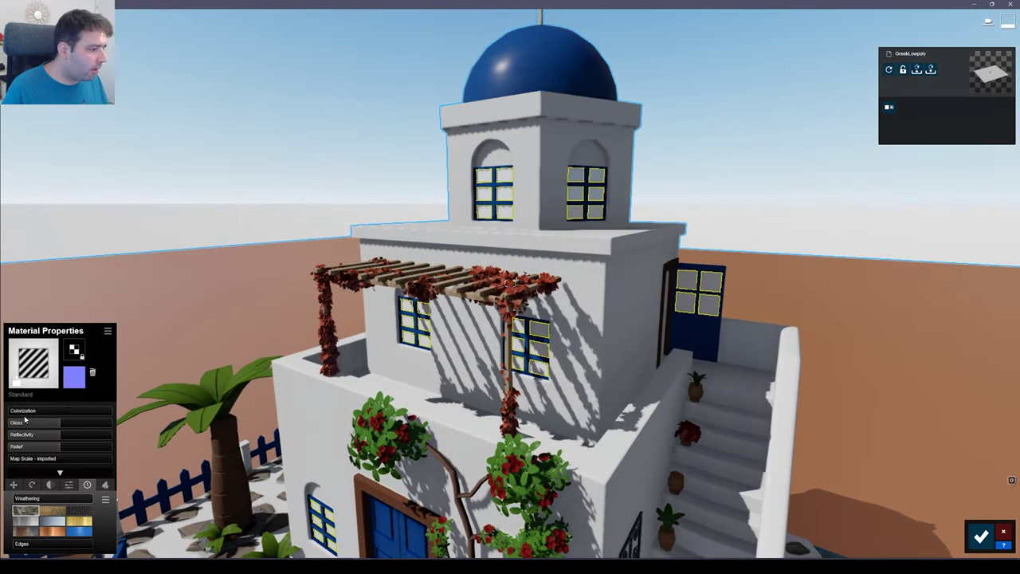
- Tint the window glass light blue and raise its gloss close to the maximum, checking the panes from the balcony
click(58, 412)
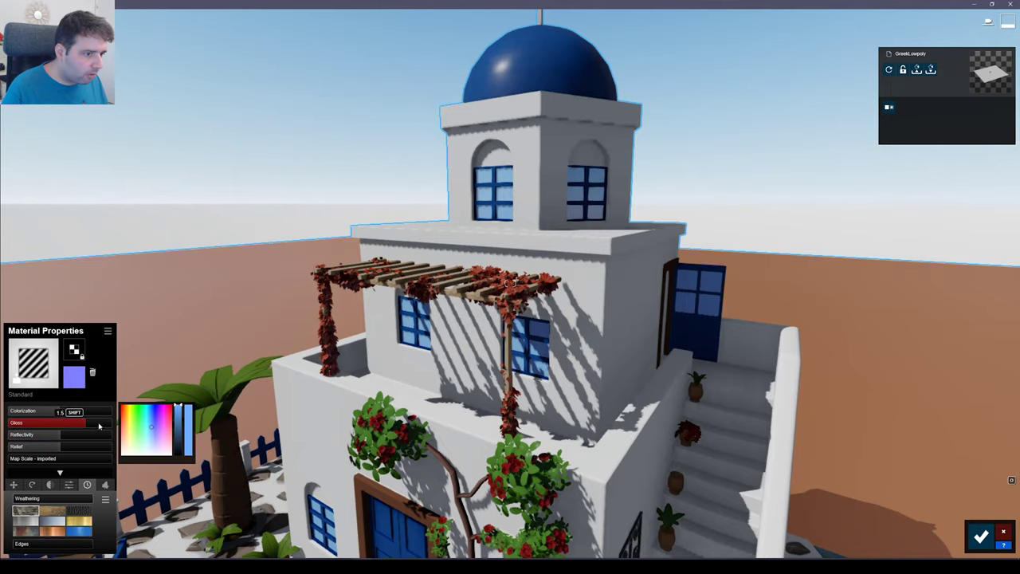
drag(94, 426, 101, 426)
key(w)
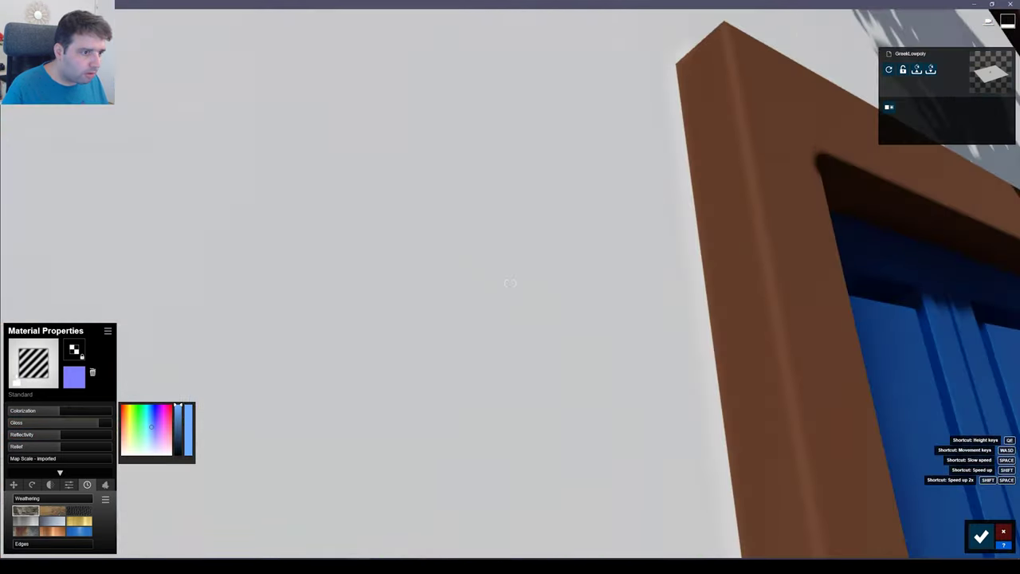
right_drag(510, 283, 687, 380)
key(s)
key(s)
key(w)
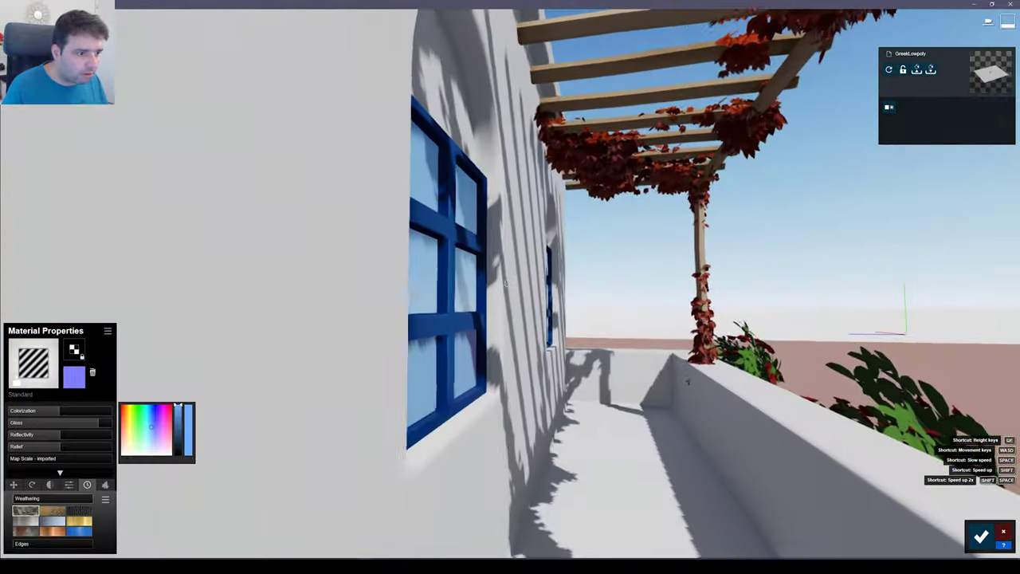
- Lower the reflectivity of the window glass and check the panes from outside the house
key(w)
mouse_move(62, 438)
mouse_down()
mouse_move(107, 438)
mouse_move(29, 440)
mouse_move(57, 440)
mouse_move(43, 439)
mouse_up()
key(s)
right_drag(283, 419, 207, 479)
key(d)
key(s)
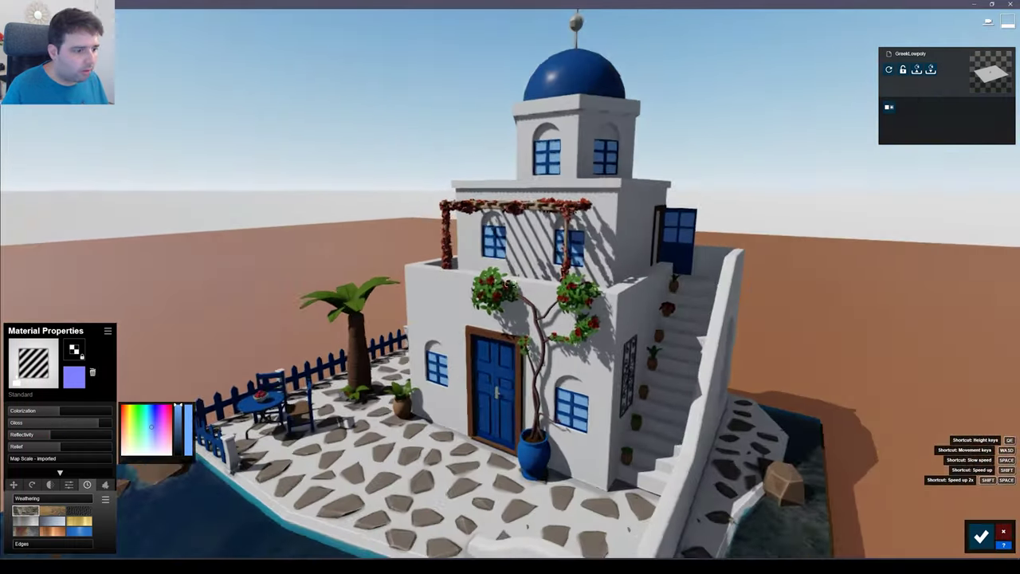
- Give the window glass a faint glow with an emissive value of about 0.2 and save the material changes
key(w)
click(70, 484)
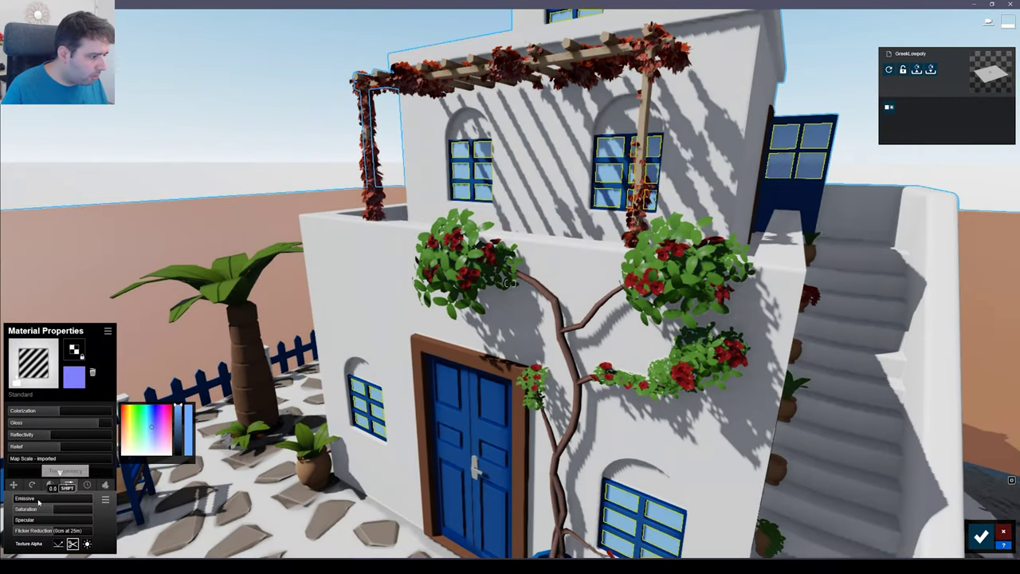
drag(19, 499, 59, 499)
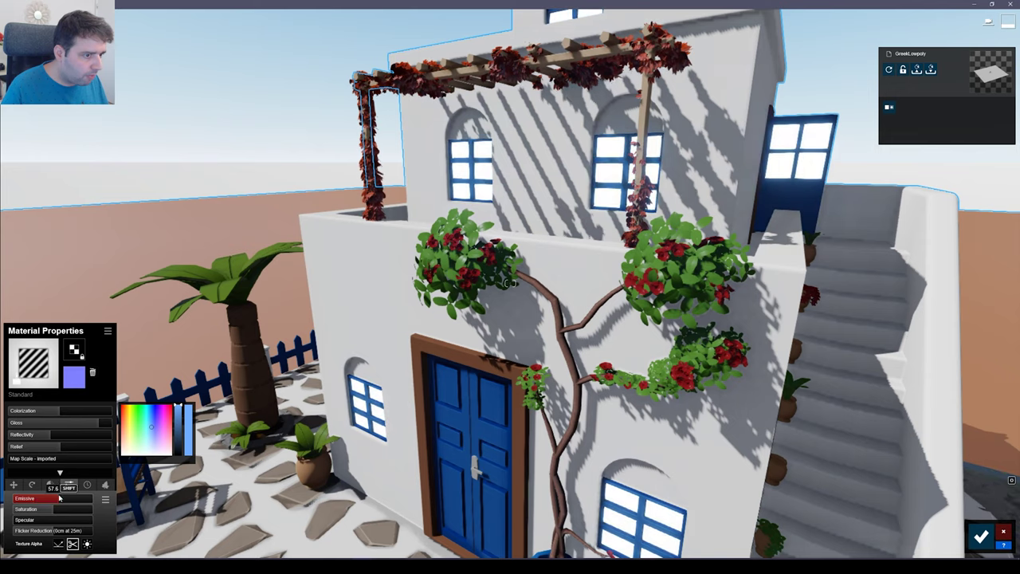
right_drag(274, 476, 213, 462)
key(s)
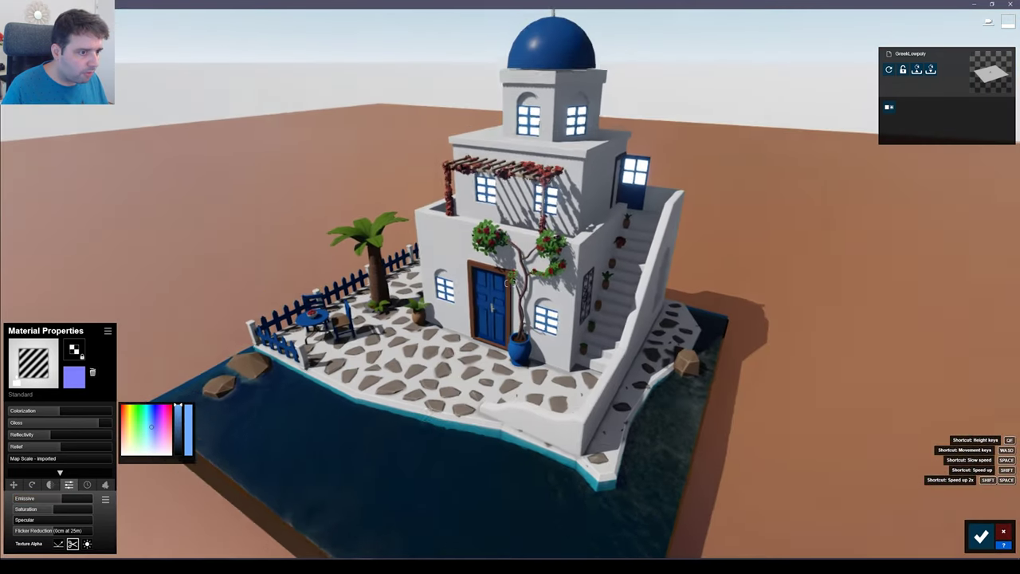
key(w)
drag(51, 499, 29, 500)
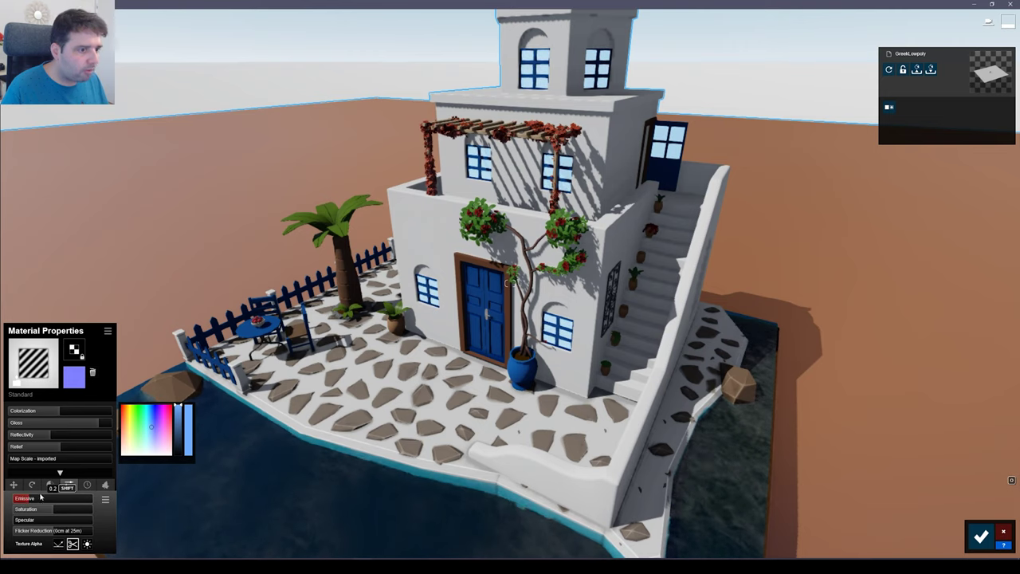
key(s)
click(981, 536)
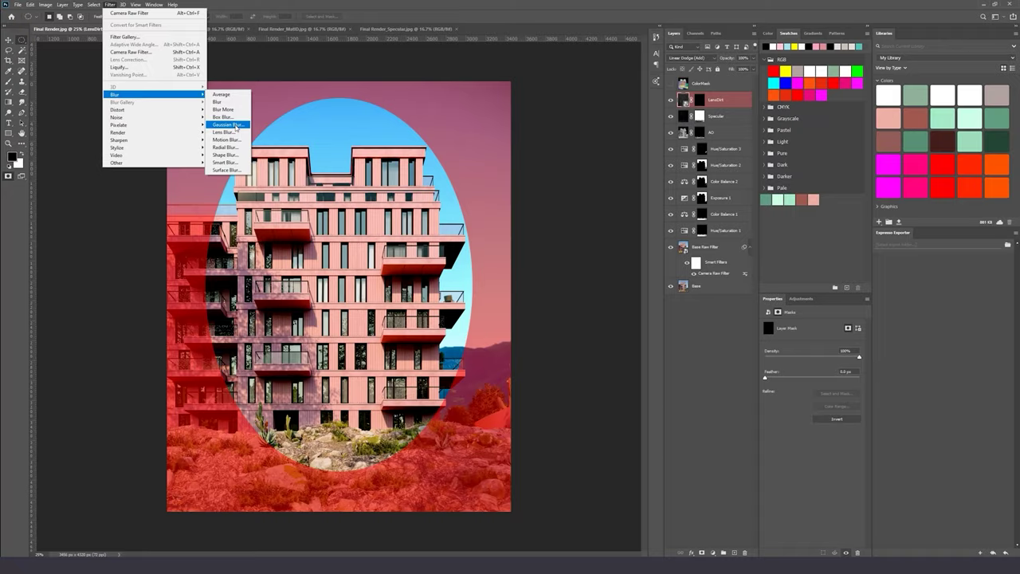
click(228, 127)
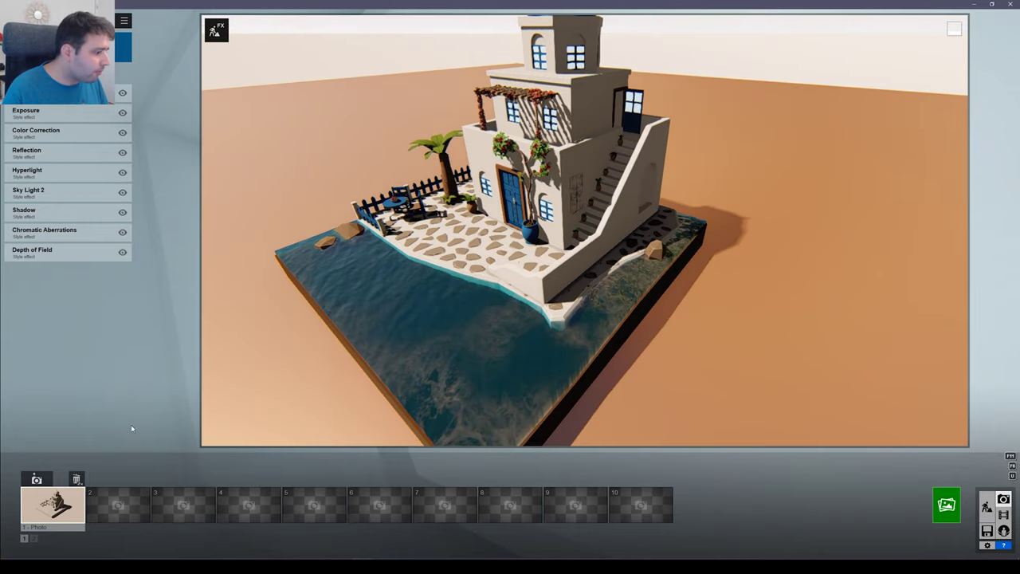
- Return to the stored view of photo 1 and disable its Chromatic Aberrations and Depth of Field effects
click(52, 505)
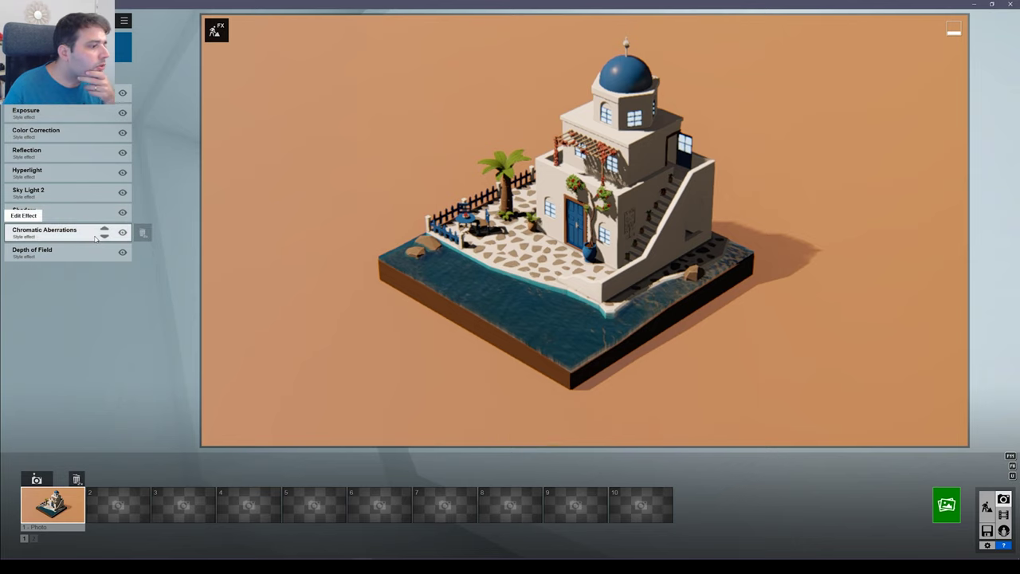
click(123, 236)
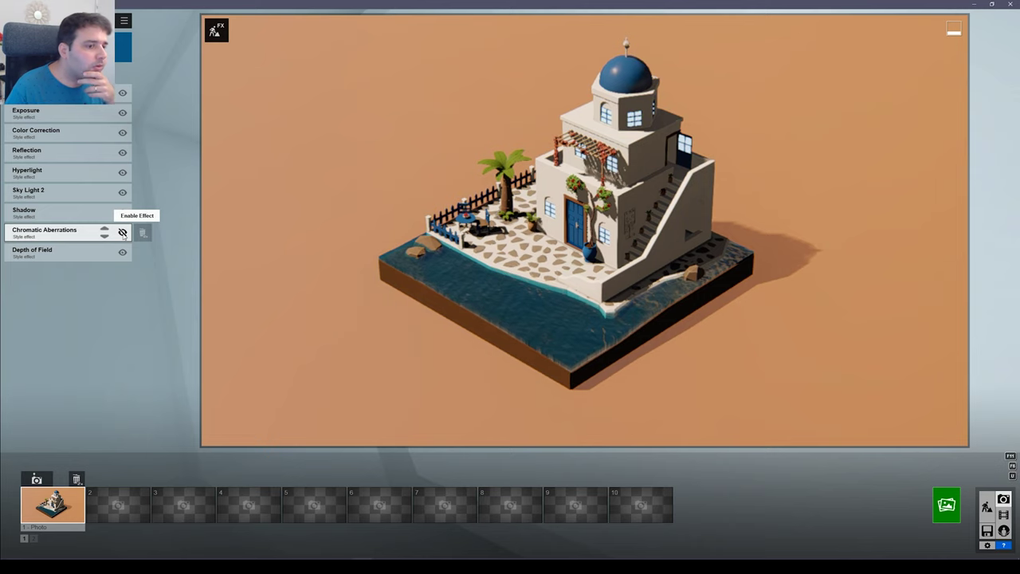
click(123, 252)
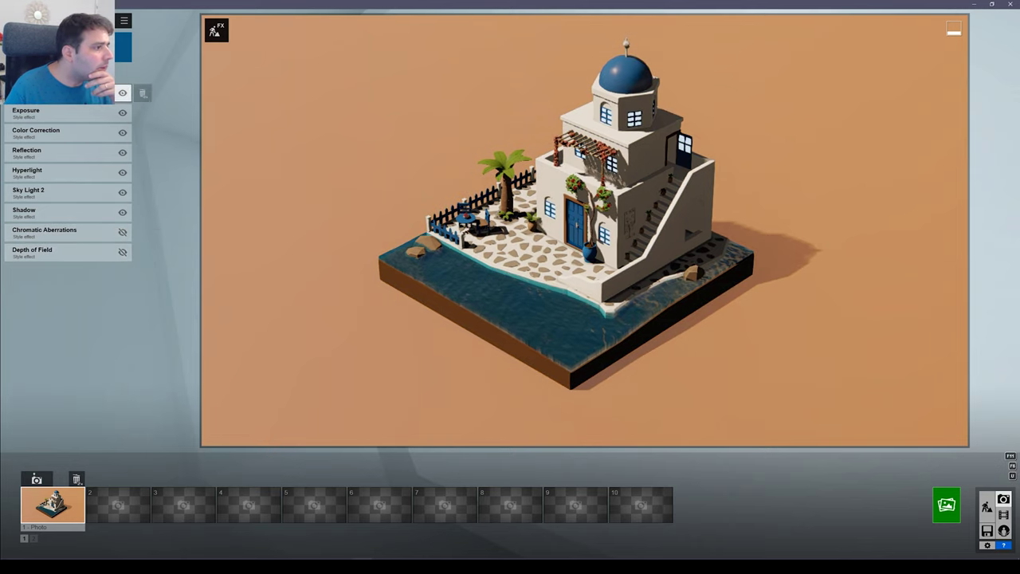
- Adjust the intensity of the first effect in the photo's style and check the Exposure effect
click(30, 97)
drag(30, 110, 56, 110)
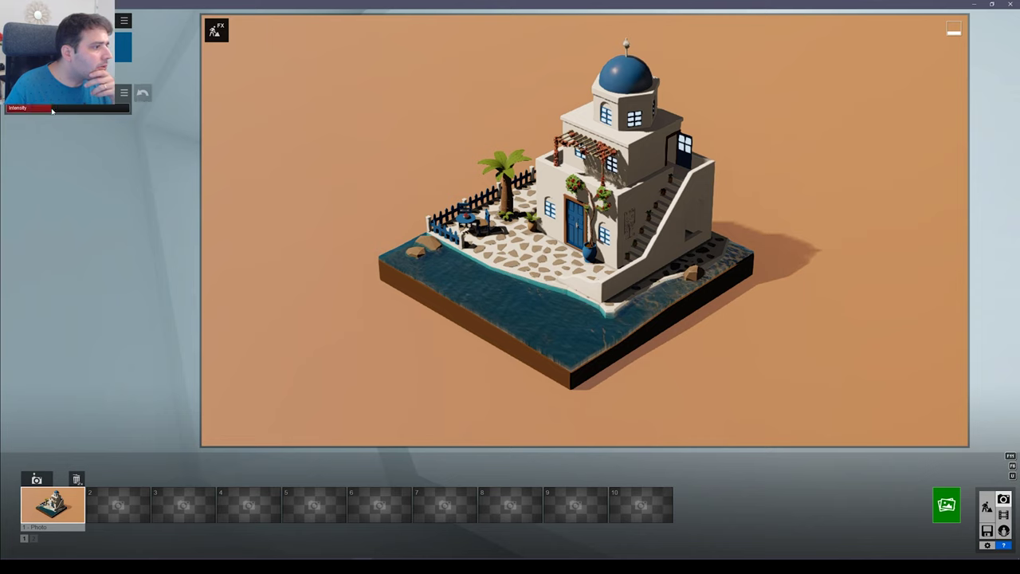
click(49, 94)
click(49, 113)
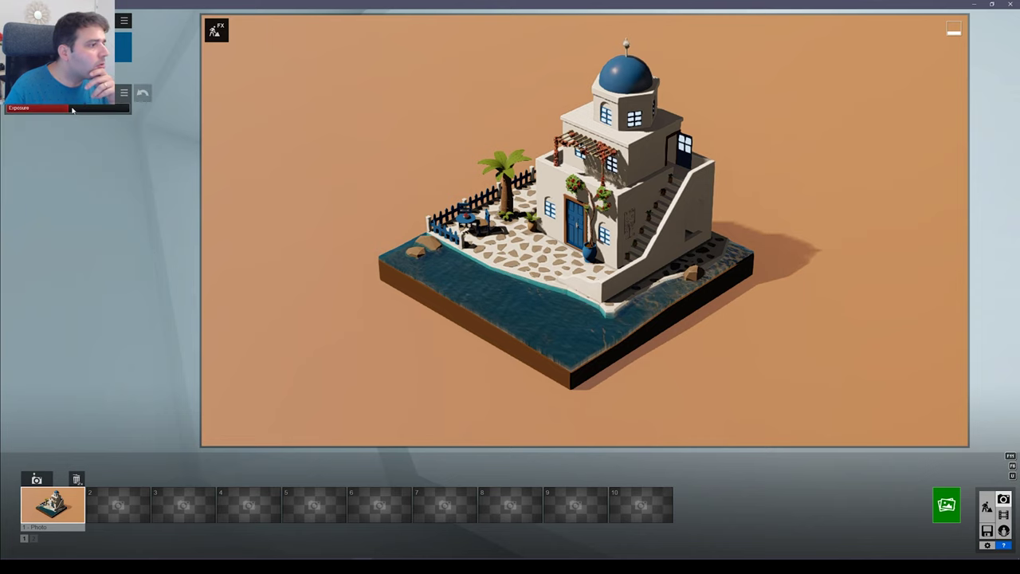
click(18, 95)
- In Color Correction, lower temperature and tint, set vibrance and brightness to 0.4, and raise Limit Low slightly
click(25, 130)
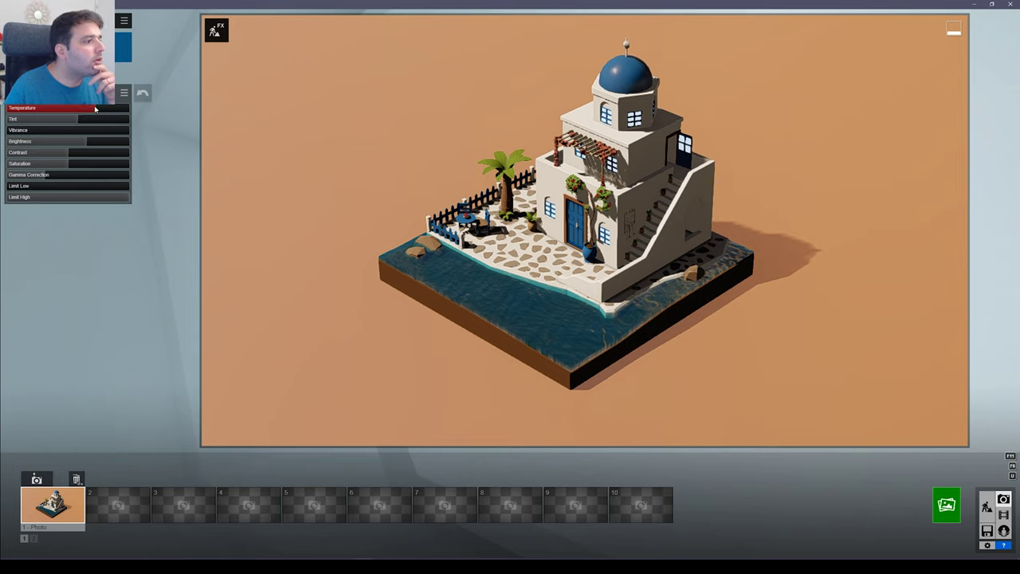
drag(95, 107, 80, 114)
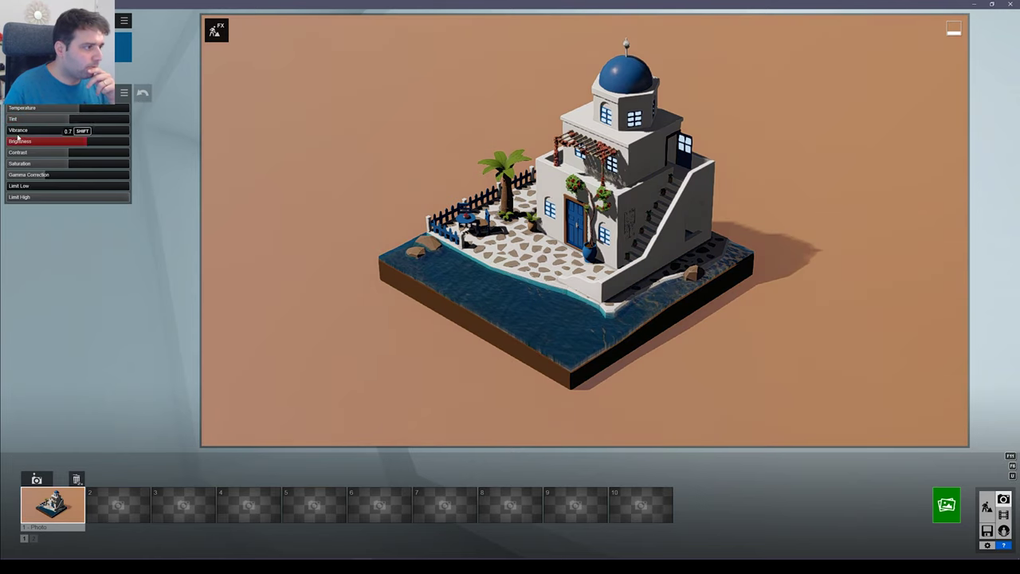
drag(9, 131, 32, 137)
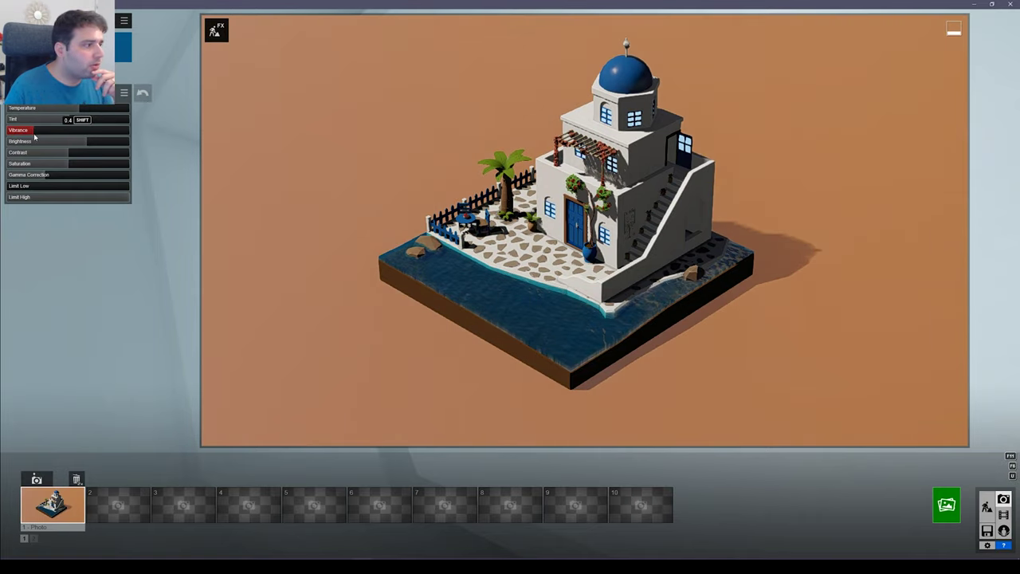
drag(85, 144, 58, 145)
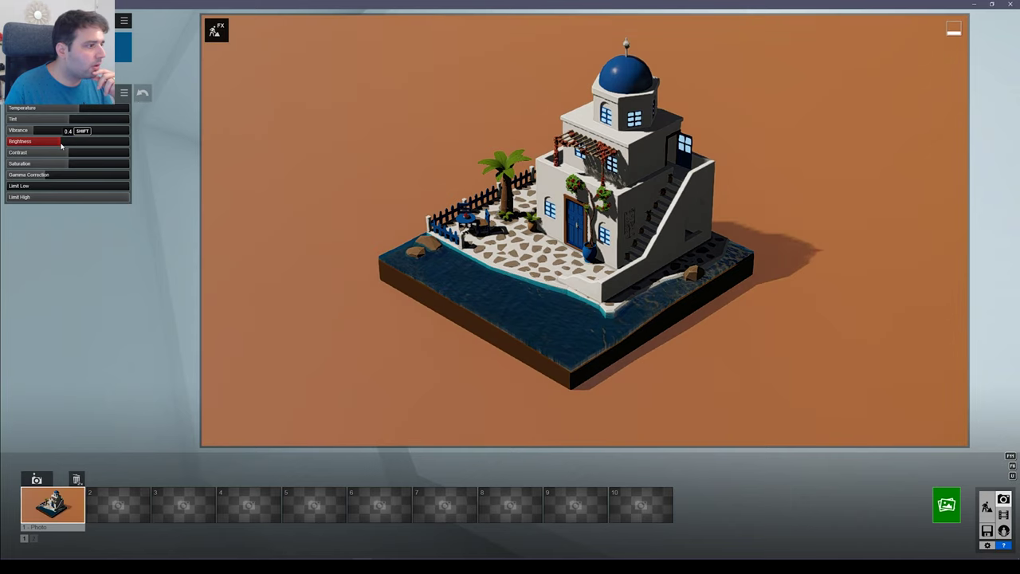
drag(13, 188, 20, 190)
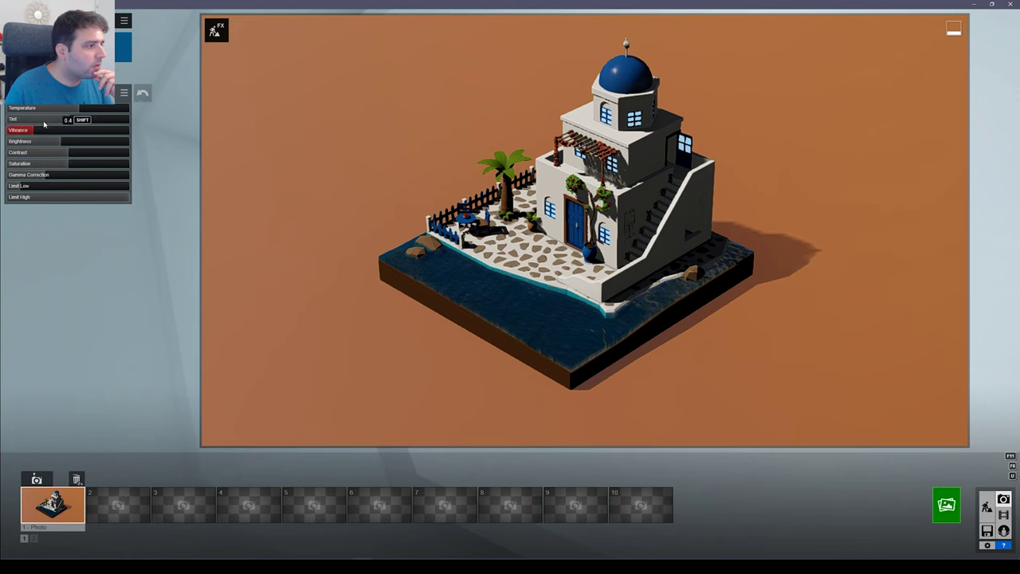
click(12, 93)
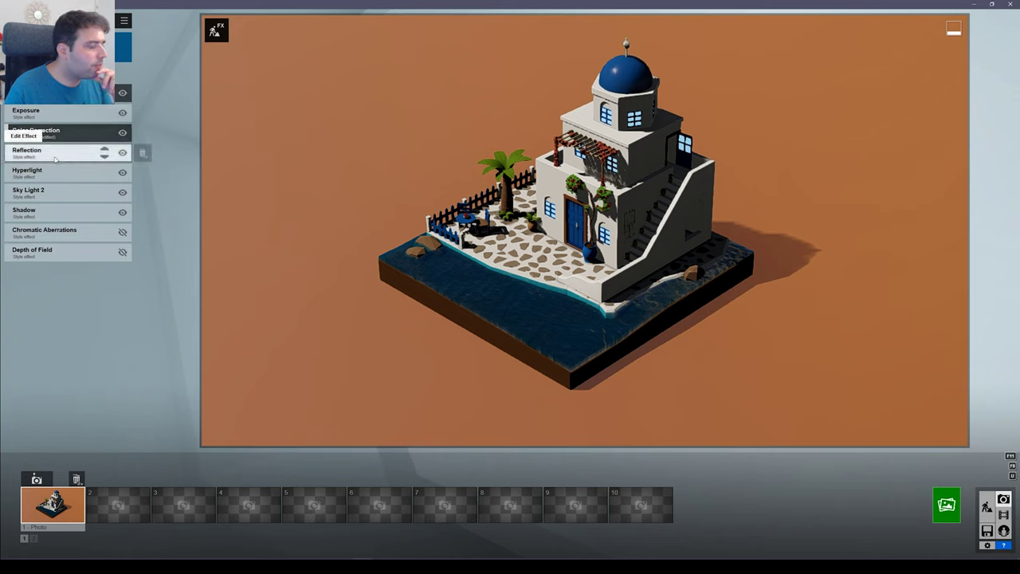
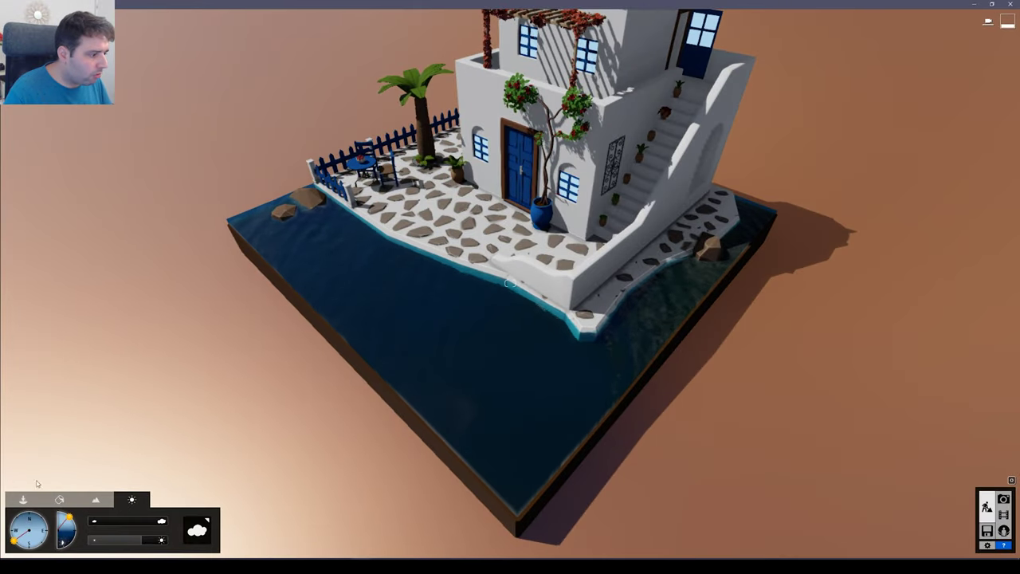
- Select the water surface around the house for material editing
click(59, 499)
click(455, 346)
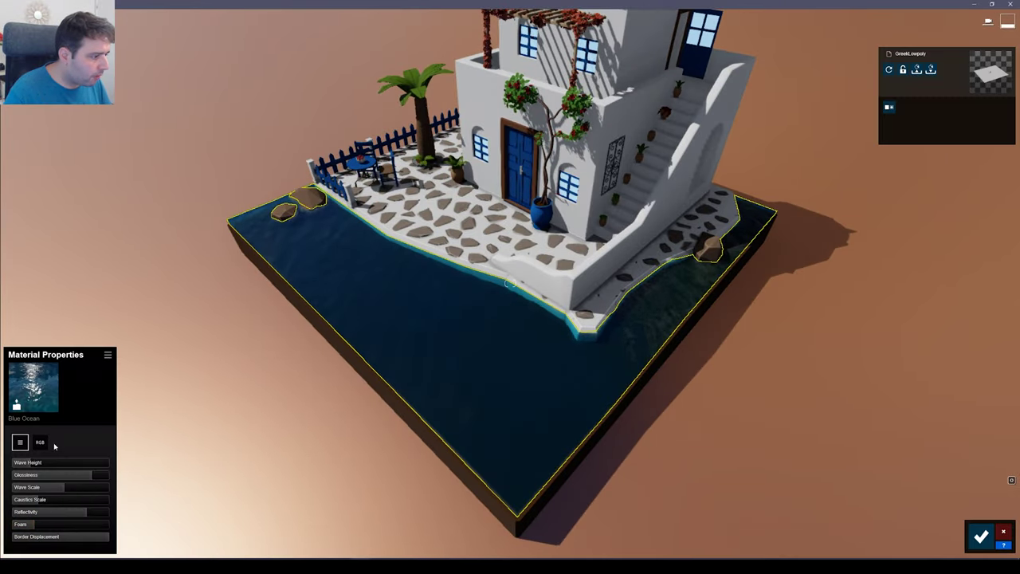
- Brighten the Blue Ocean water with near-maximum Lightup Water Color, a color density of about 0.6 and a lighter blue
click(40, 443)
click(29, 475)
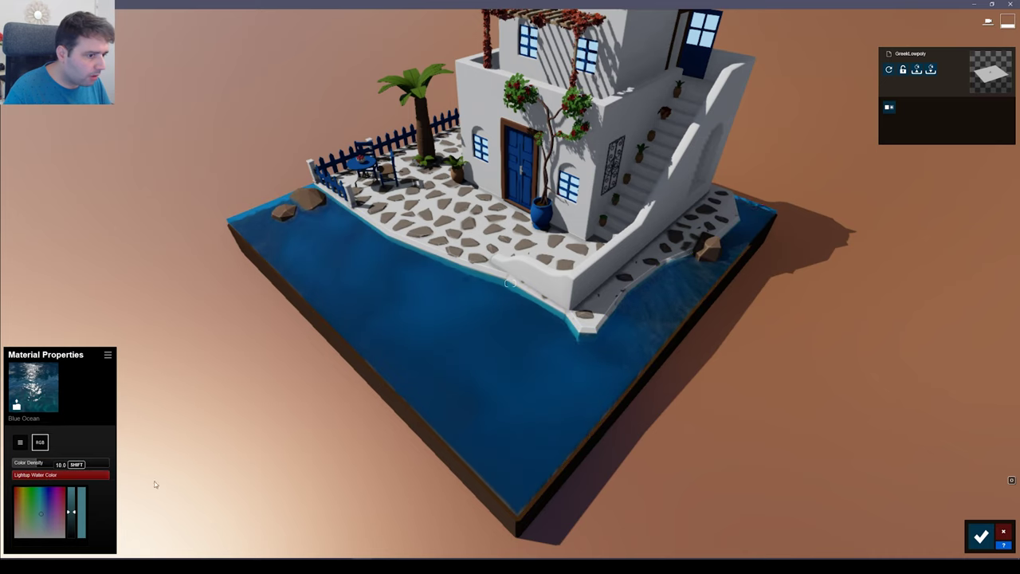
drag(101, 482, 100, 481)
drag(39, 465, 3, 463)
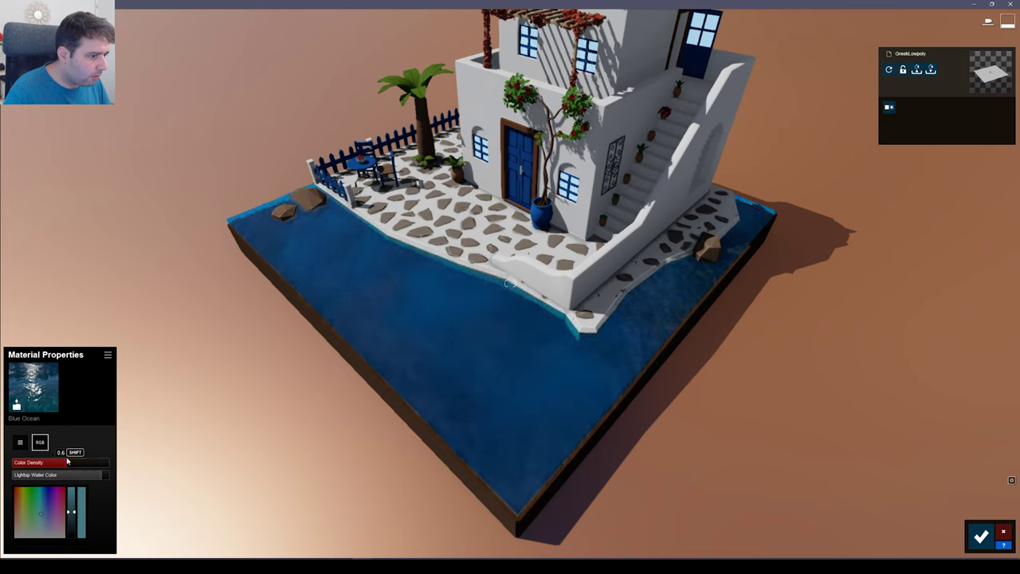
drag(73, 512, 42, 511)
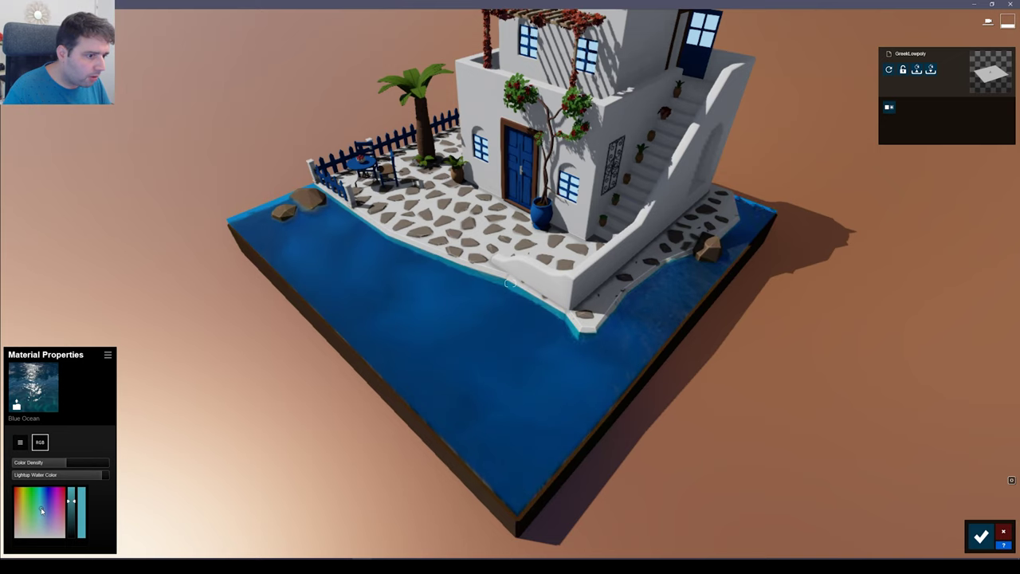
right_drag(180, 412, 188, 402)
key(s)
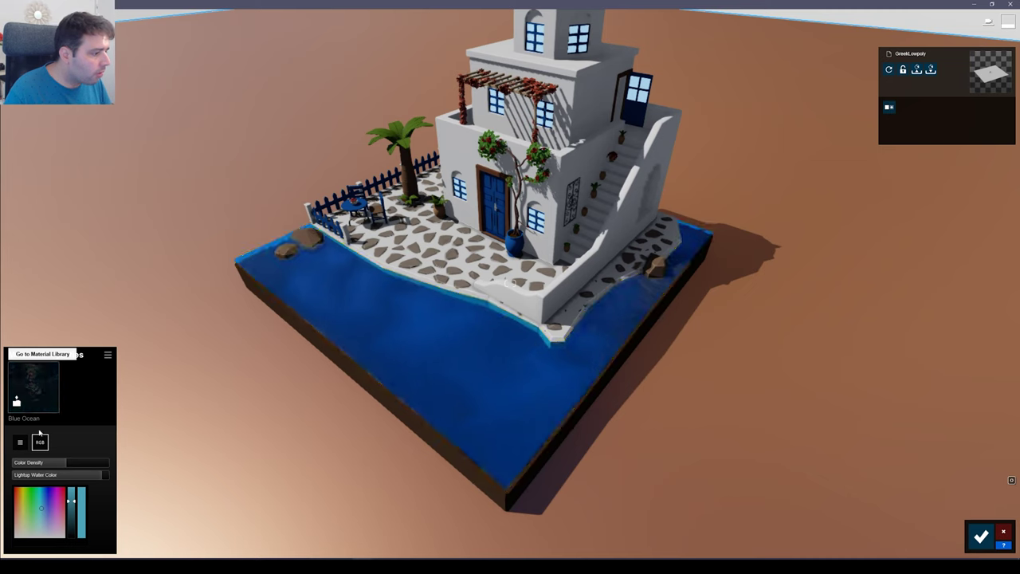
- Try other water presets on the surface, including Blue Lake, Green Water and Calm Blue
click(32, 394)
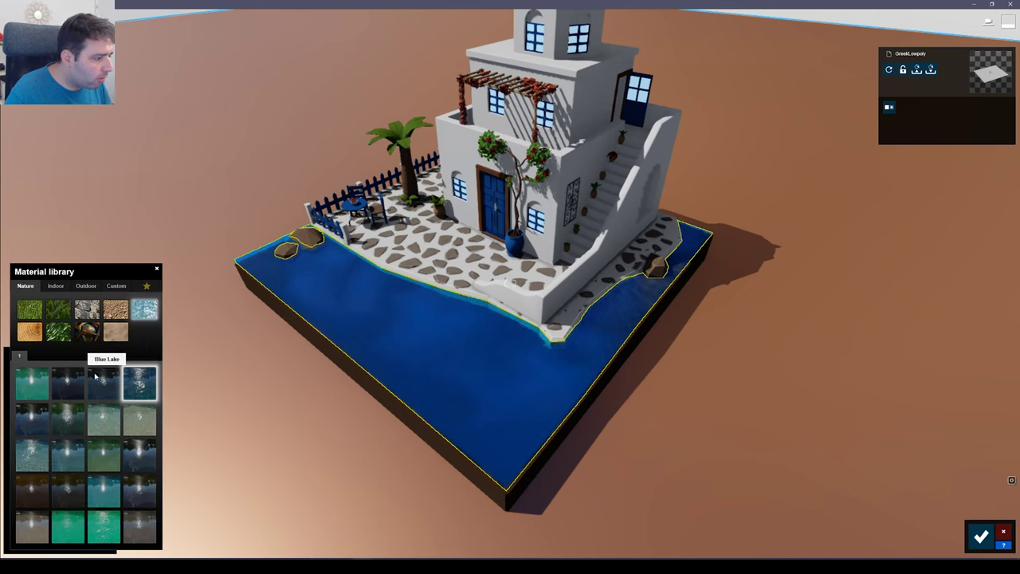
click(101, 383)
click(108, 415)
click(134, 420)
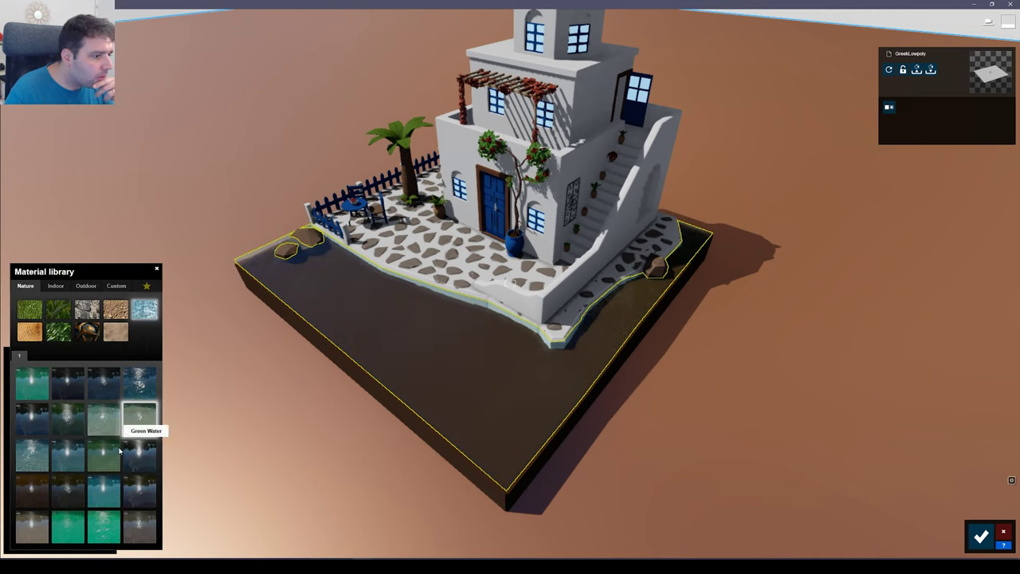
click(117, 465)
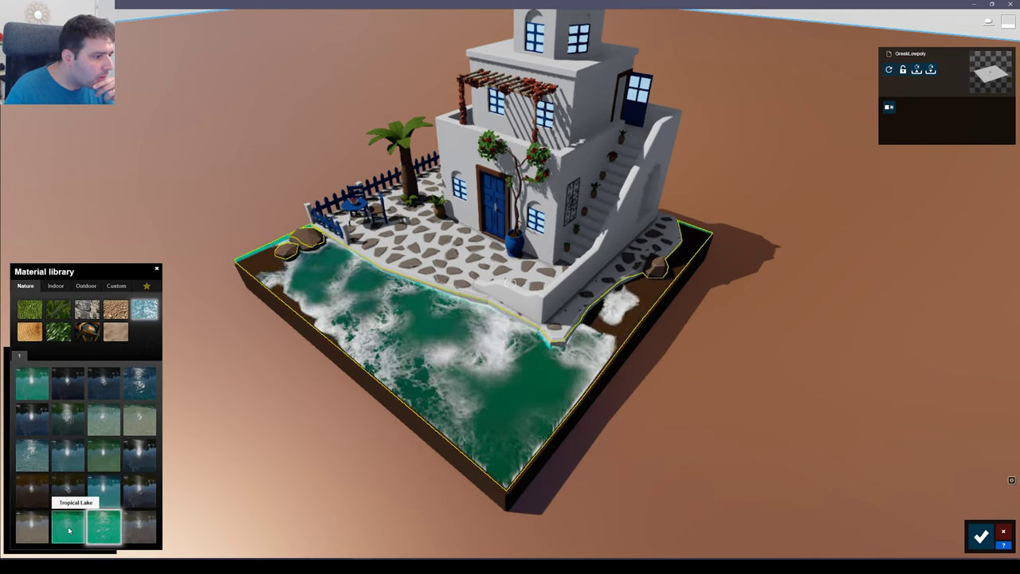
click(32, 419)
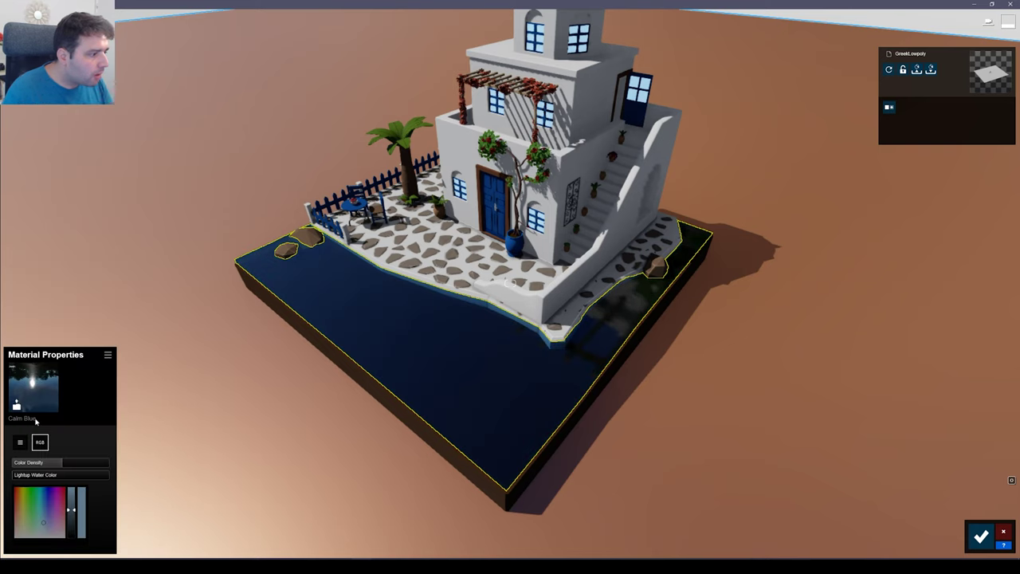
- Apply the Clear Ocean preset to the water, raising Lightup Water Color near the maximum and color density to about 0.3
click(35, 389)
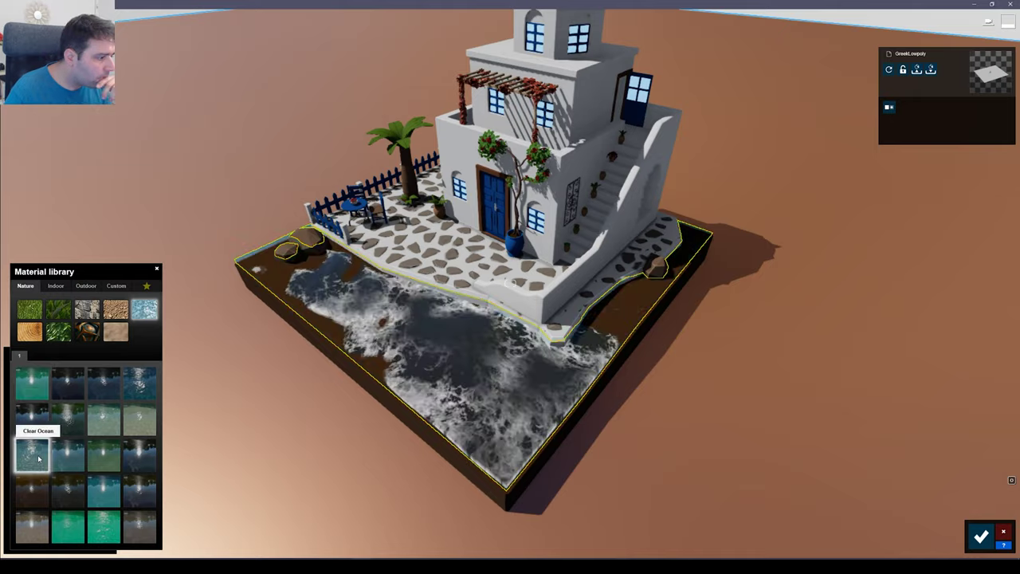
click(42, 453)
key(w)
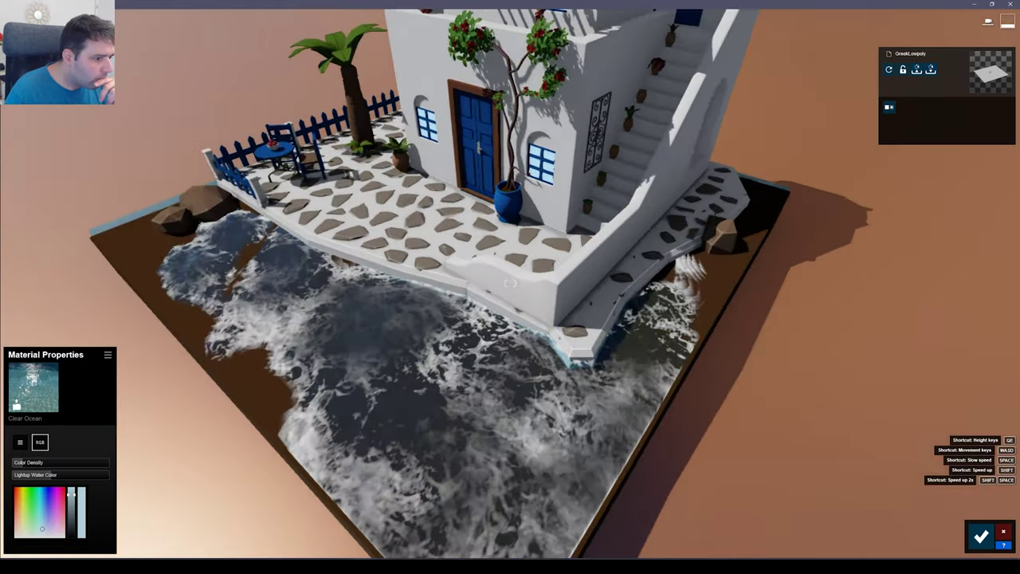
drag(36, 475, 107, 480)
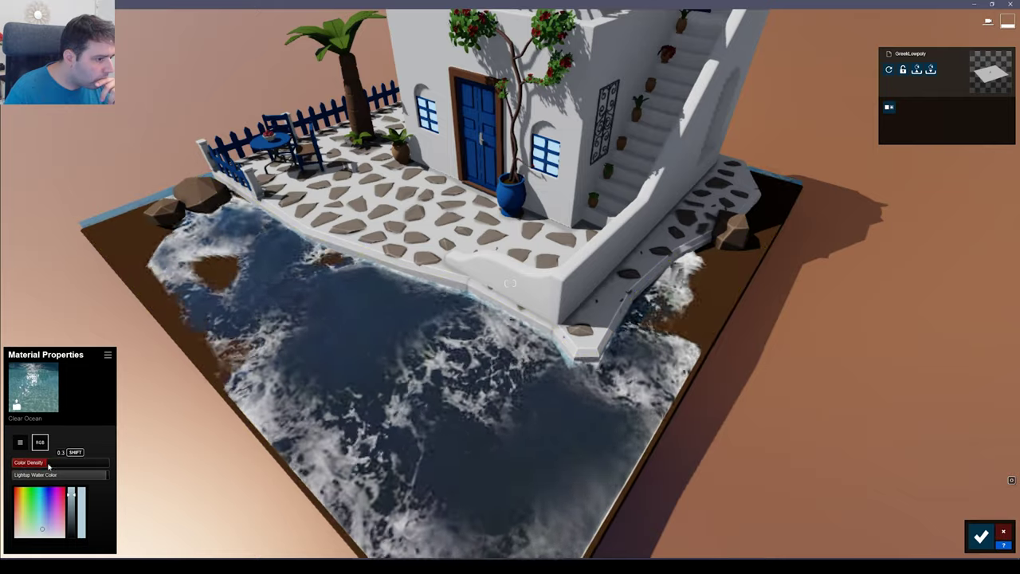
- Calm the Clear Ocean water with a lower wave height, foam at about 0.3 and maximum reflectivity, and adjust its caustics scale
click(20, 442)
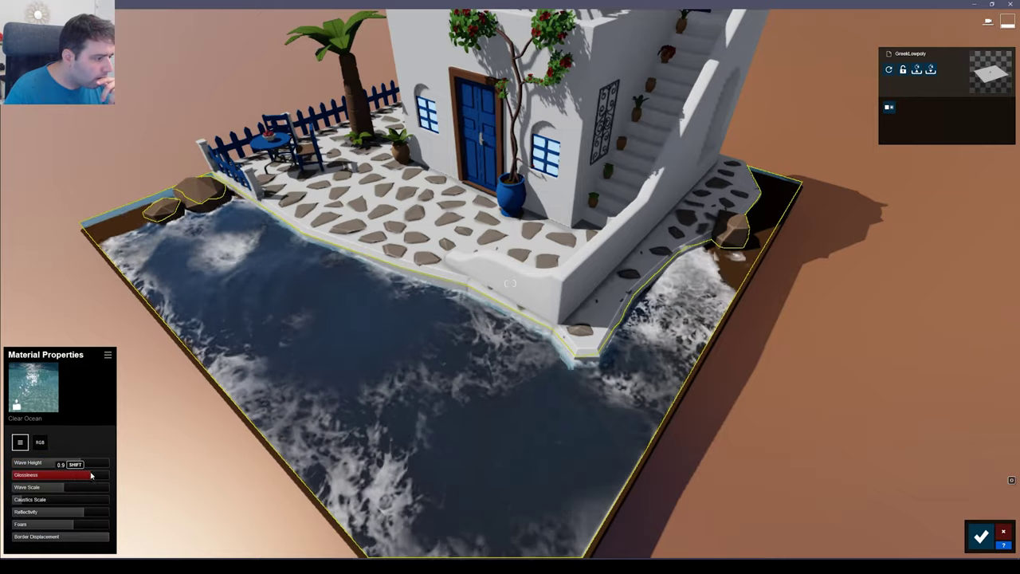
drag(78, 465, 42, 465)
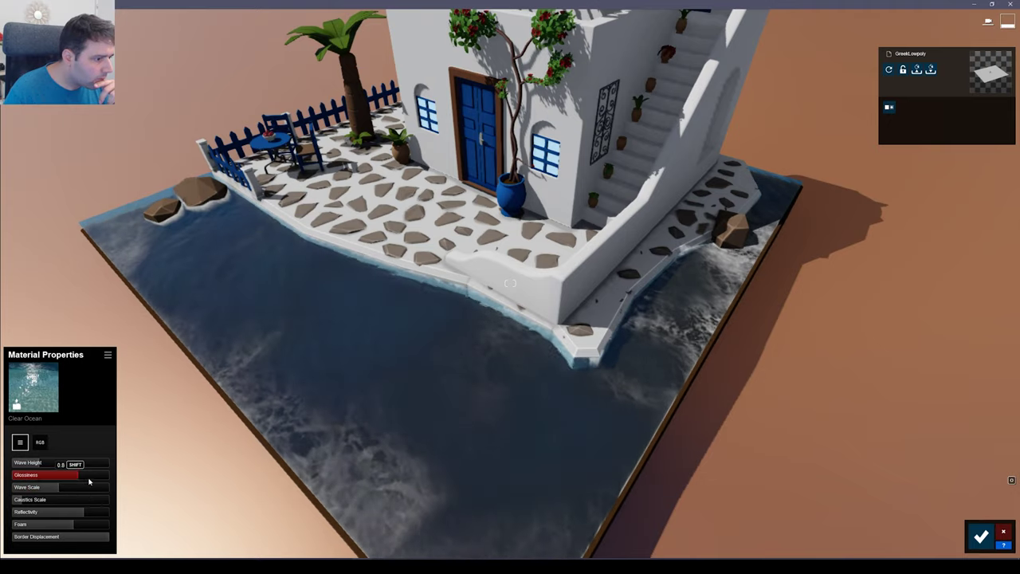
drag(70, 526, 26, 525)
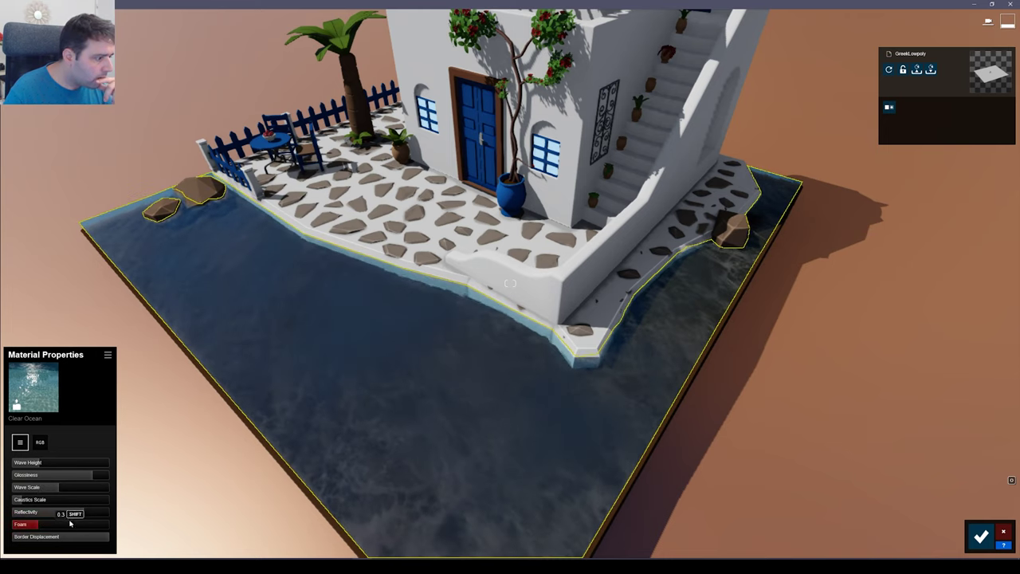
drag(78, 516, 123, 519)
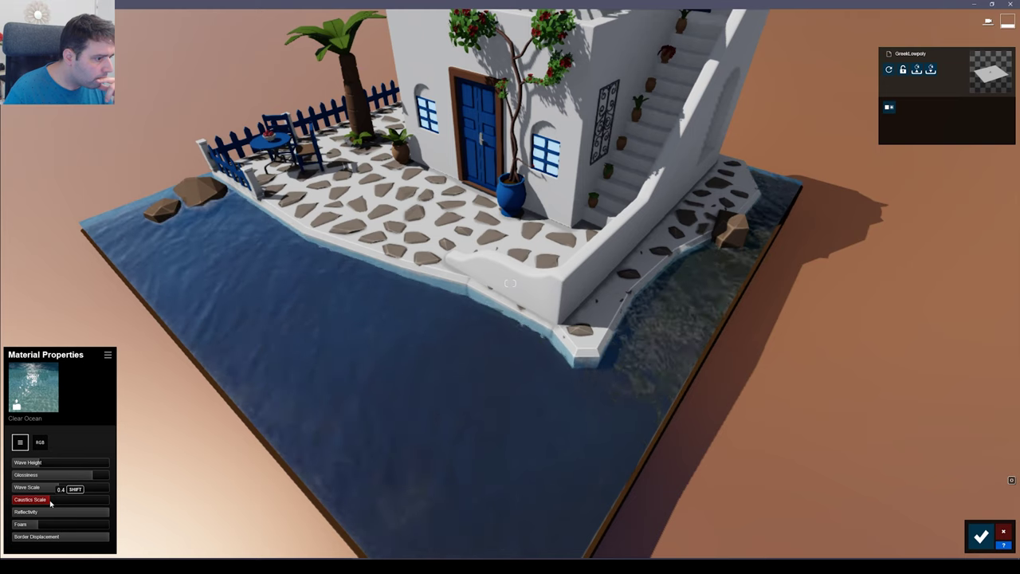
drag(113, 478, 86, 482)
- Shift the water to a darker teal-blue, set Lightup Water Color to about 7.9, and save the material changes
click(40, 442)
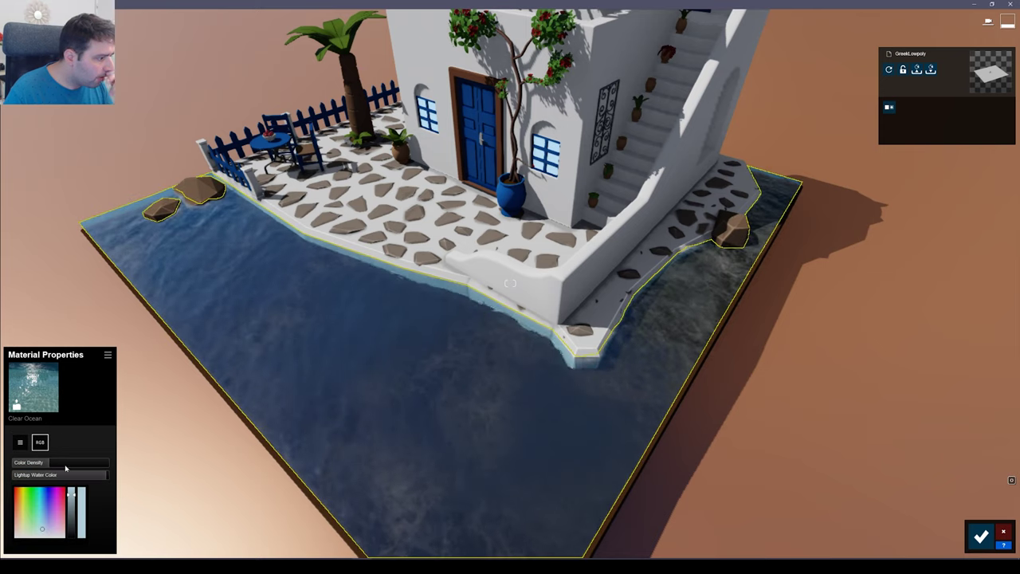
drag(76, 478, 73, 519)
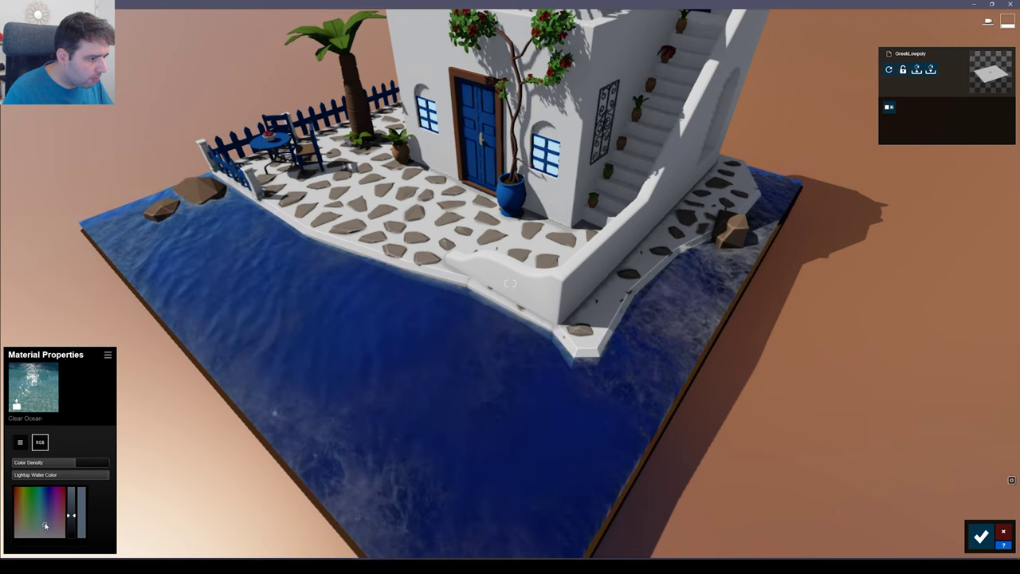
drag(45, 523, 41, 517)
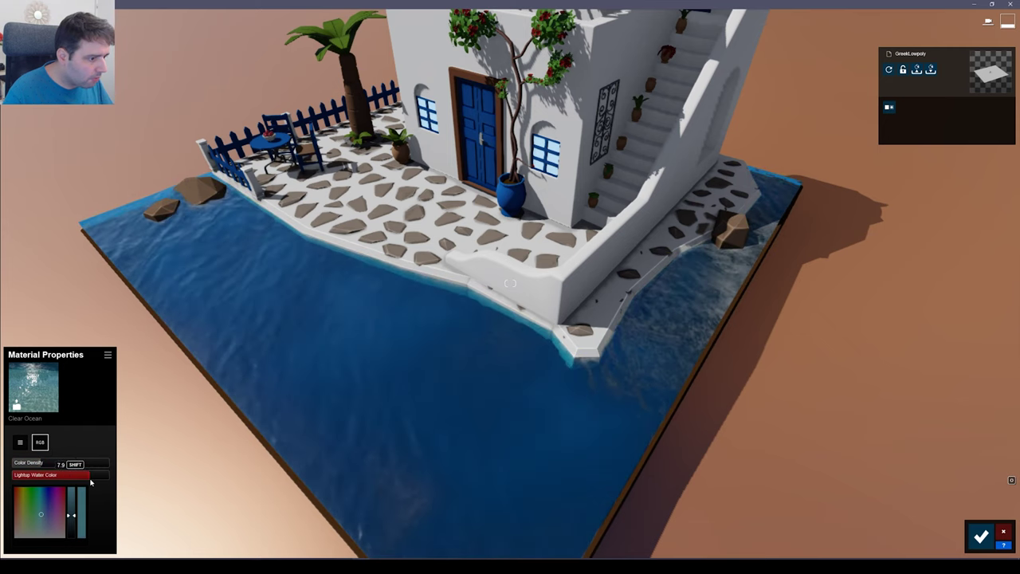
mouse_move(510, 287)
right_down()
mouse_move(557, 271)
mouse_move(510, 283)
mouse_move(510, 267)
right_up()
key(s)
key(w)
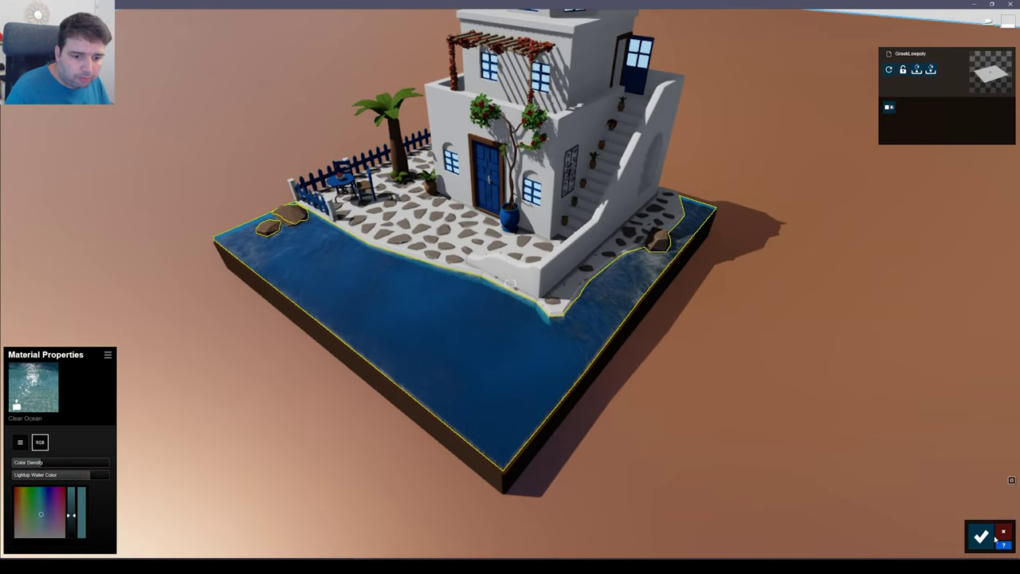
click(982, 537)
- Increase the reflectivity of the large blue pot's material beside the front door
right_drag(833, 470, 785, 398)
key(w)
key(s)
right_drag(510, 284, 542, 309)
key(d)
key(w)
key(w)
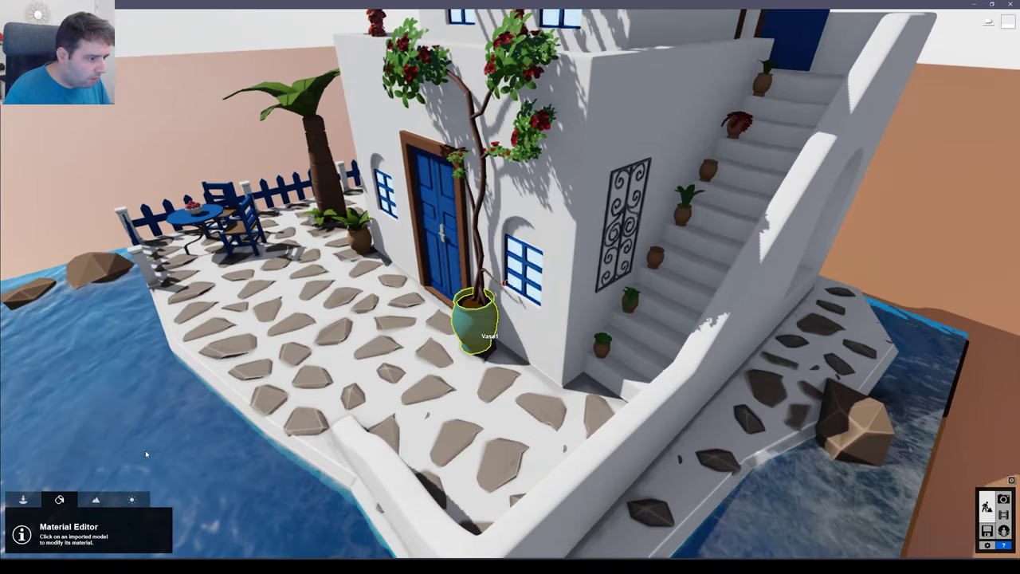
click(476, 325)
drag(28, 435, 53, 438)
- Copy the large pot's blue material onto the small terracotta vases along the stairs and save the material changes
mouse_move(160, 358)
right_down()
mouse_move(119, 342)
mouse_move(192, 339)
mouse_move(171, 343)
right_up()
key(w)
key(s)
click(109, 333)
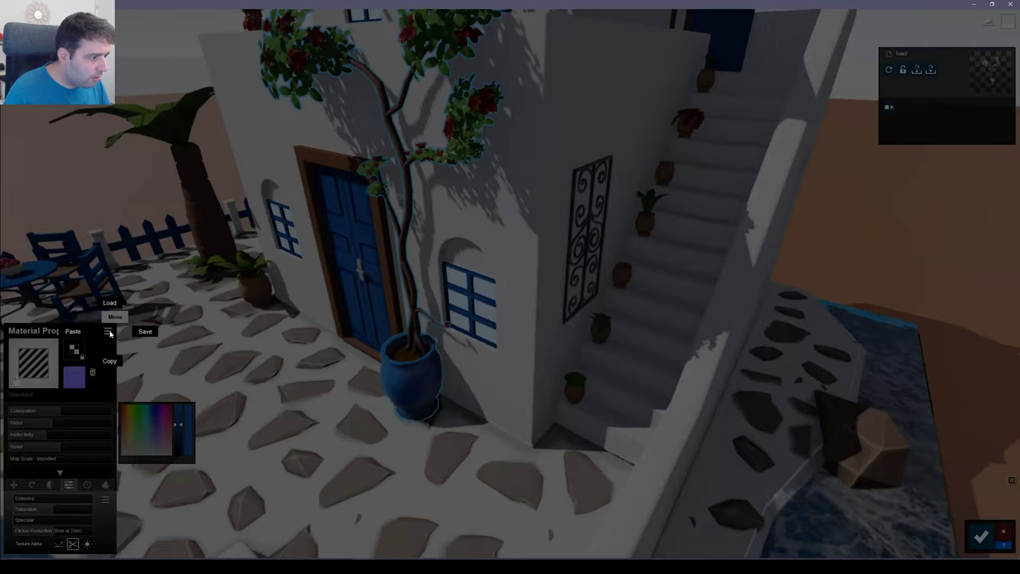
click(116, 362)
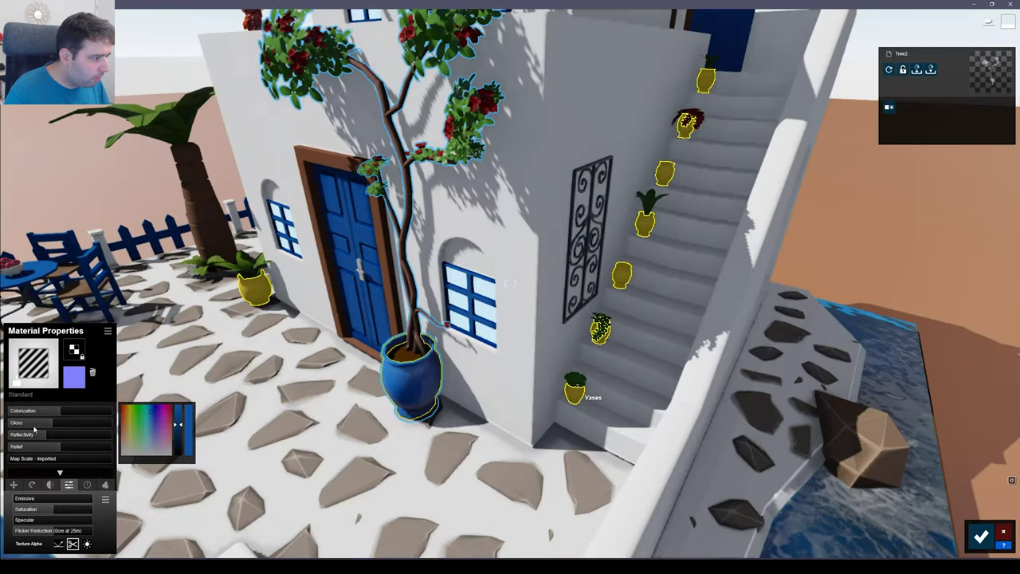
click(575, 391)
click(108, 331)
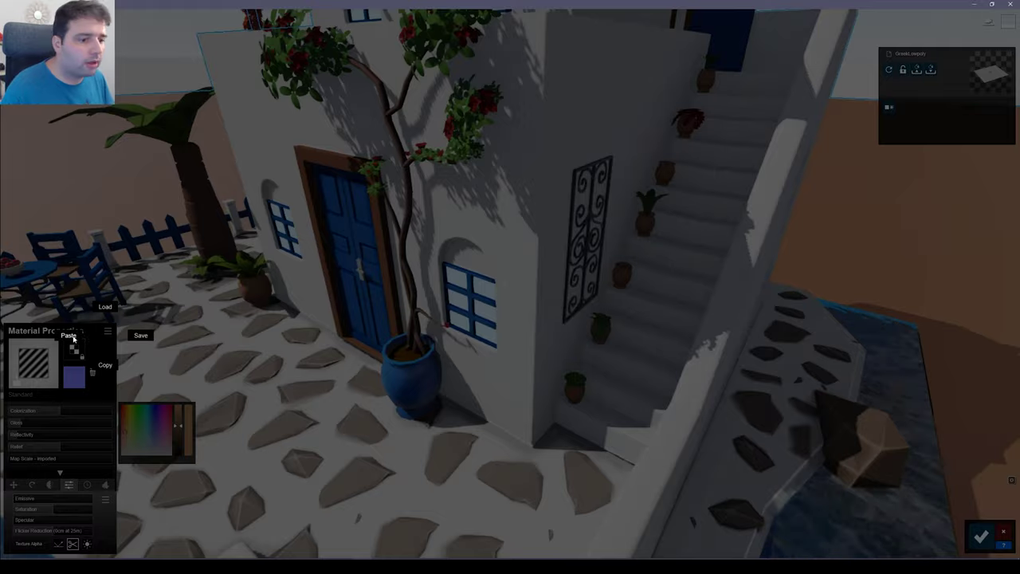
click(73, 338)
key(s)
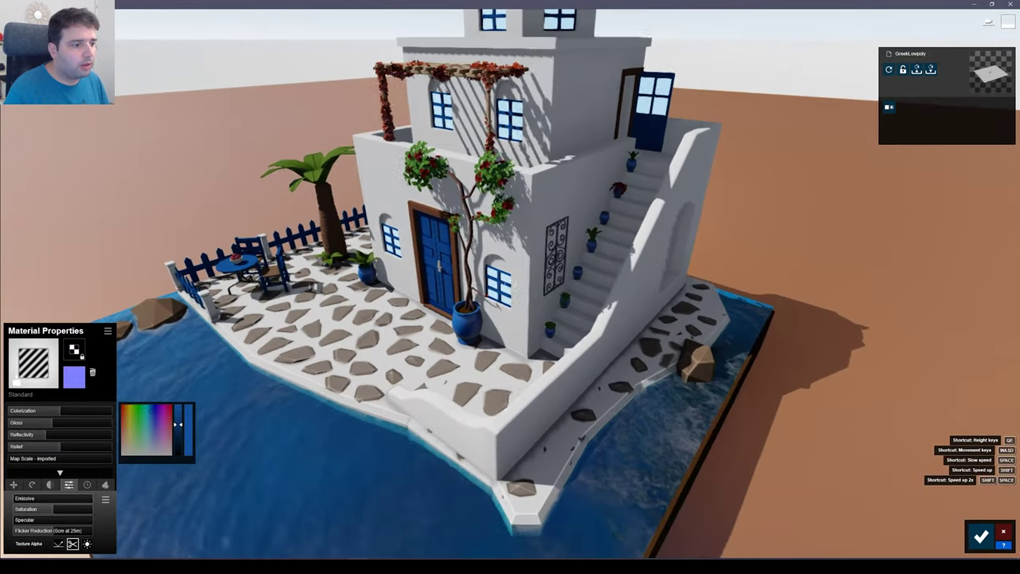
key(w)
right_drag(358, 306, 510, 315)
key(s)
key(w)
click(981, 537)
- Place a Lamp30 spotlight on the ceiling of the arched alcove under the staircase
key(w)
key(w)
click(24, 500)
click(66, 540)
mouse_move(202, 443)
right_down()
mouse_move(204, 463)
mouse_move(215, 446)
mouse_move(209, 455)
right_up()
key(w)
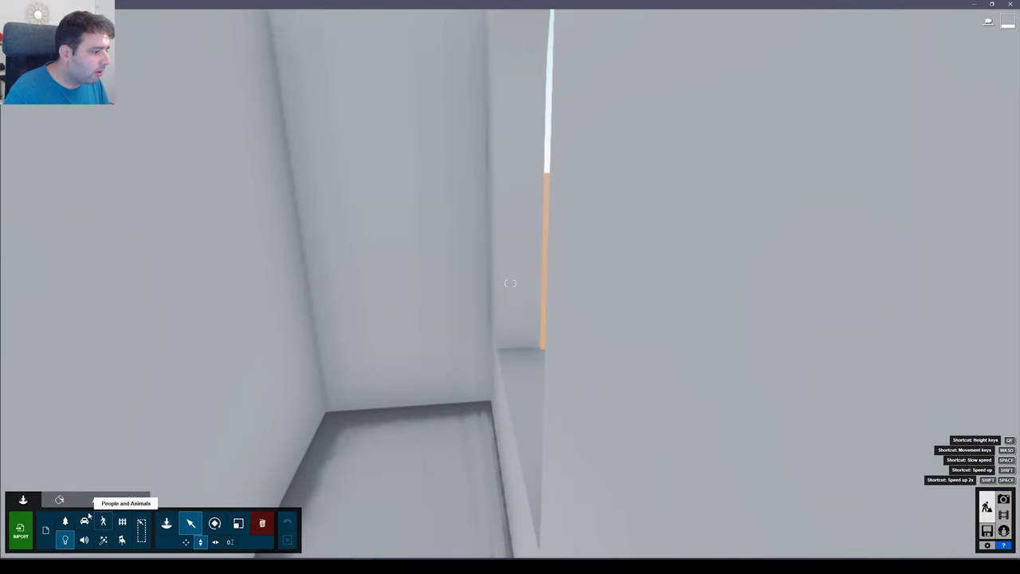
click(166, 523)
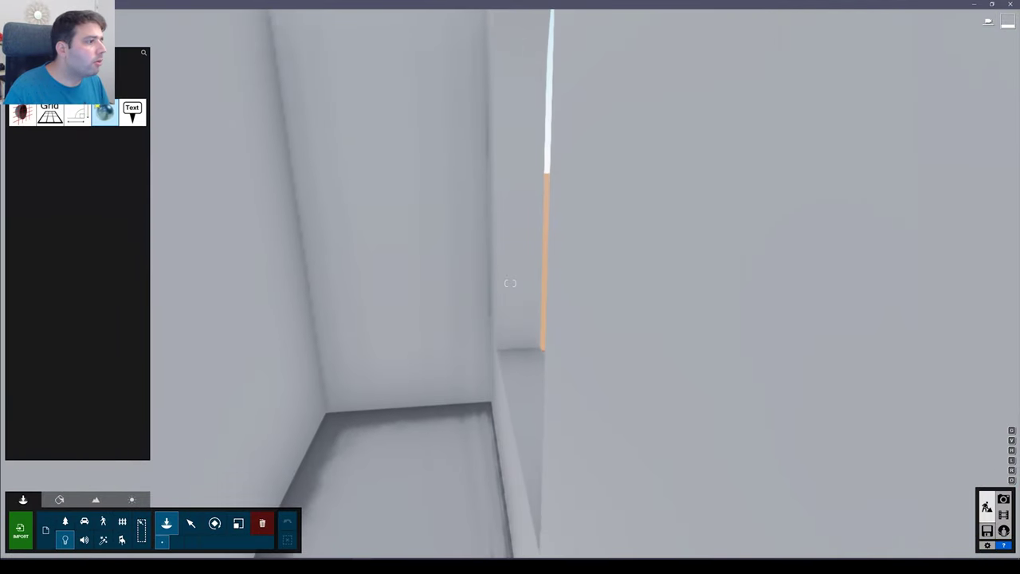
click(22, 76)
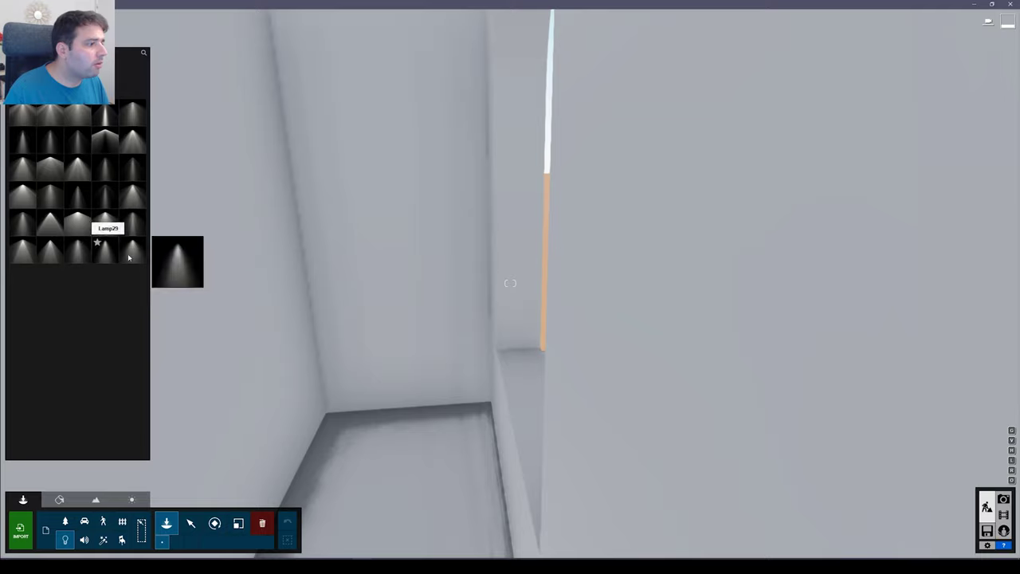
click(133, 250)
right_drag(323, 274, 353, 72)
click(427, 81)
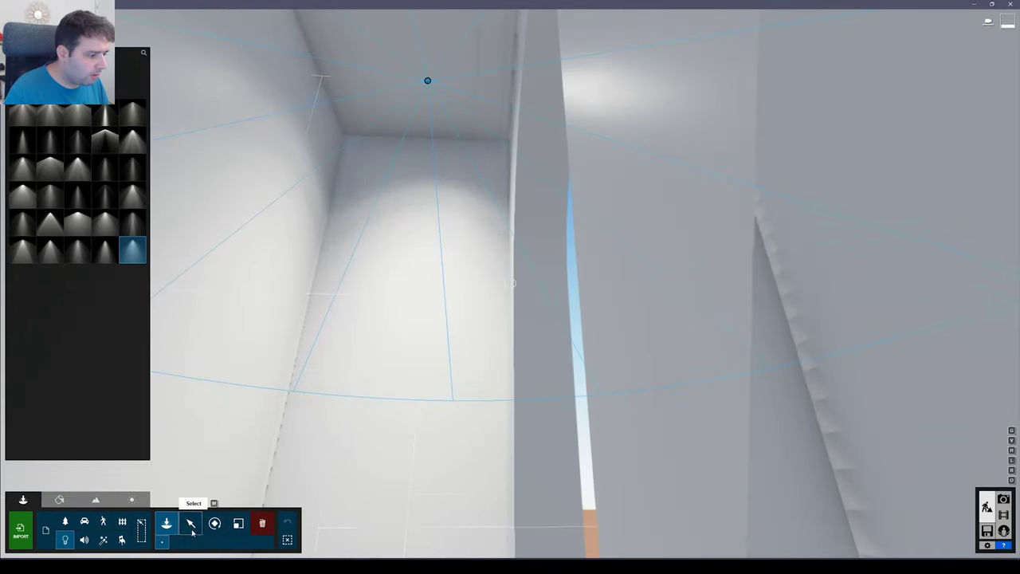
- Select the alcove spotlight and fine-tune its position under the ceiling
click(191, 523)
click(426, 79)
mouse_move(428, 83)
mouse_down()
mouse_move(425, 112)
mouse_move(425, 98)
mouse_up()
right_drag(425, 98, 512, 206)
key(s)
drag(511, 206, 507, 208)
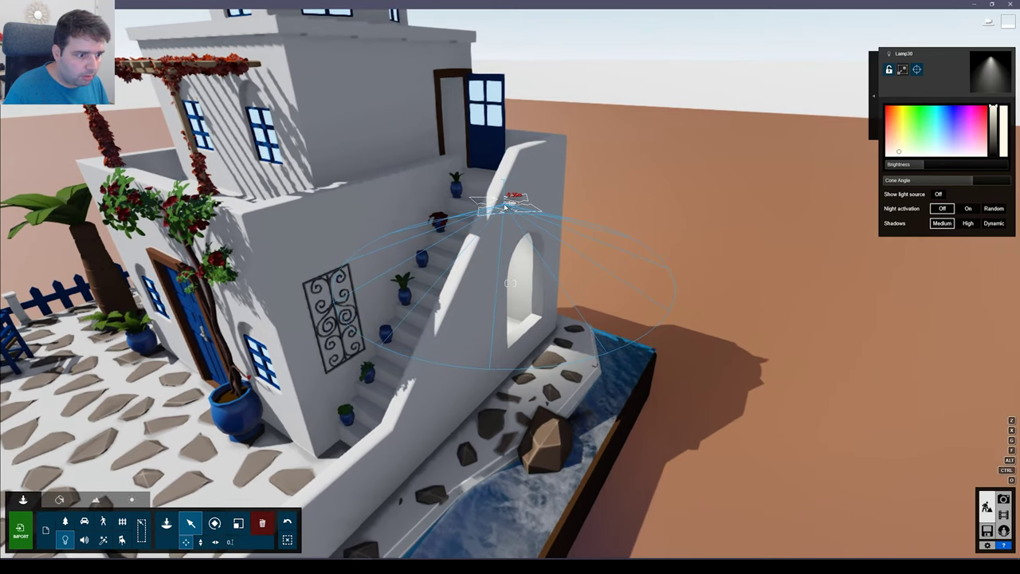
key(s)
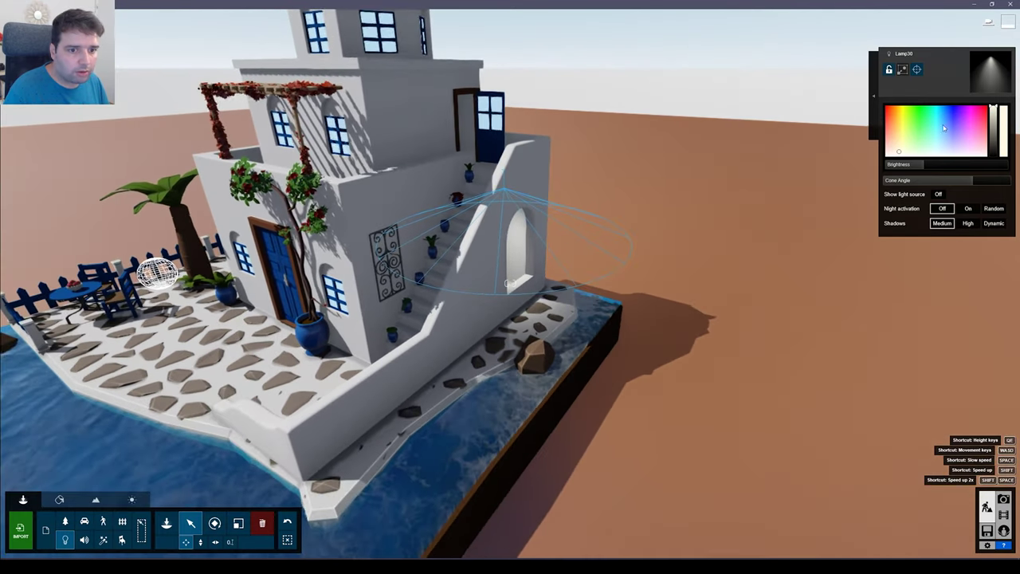
- Give the alcove spotlight a warm orange colour, slightly lower brightness and a slightly wider cone angle
drag(925, 166, 917, 167)
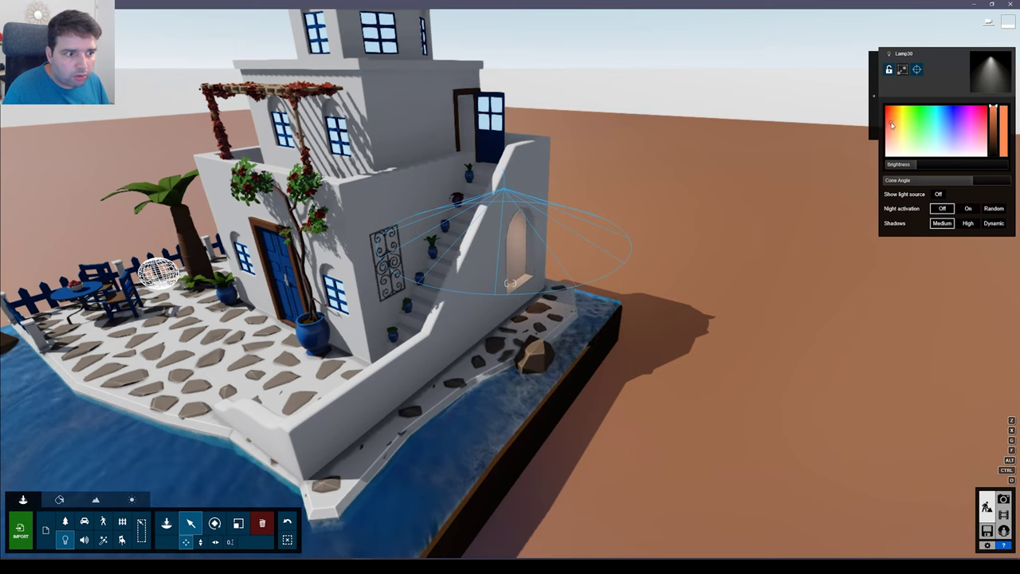
drag(974, 184, 976, 184)
key(s)
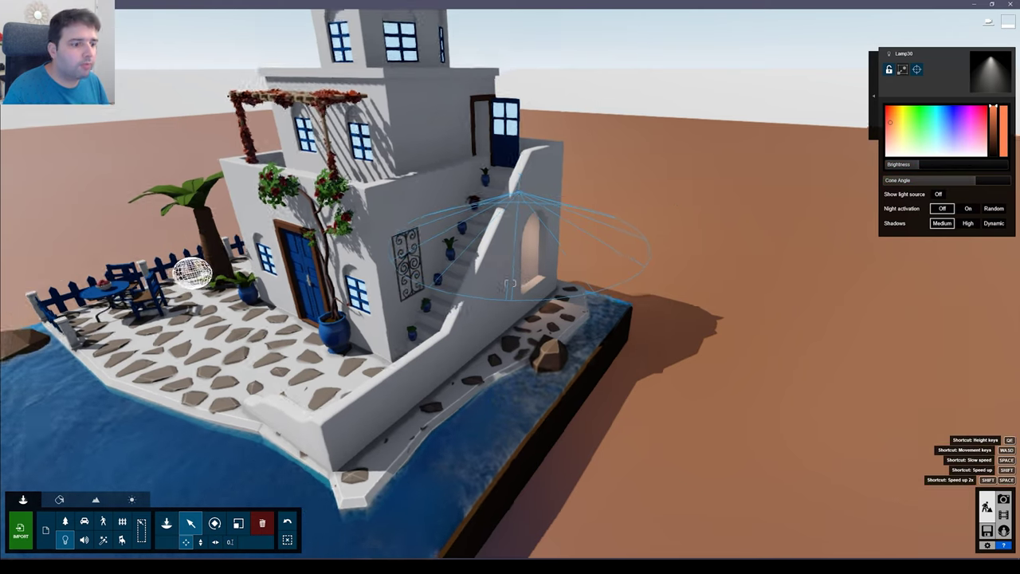
- Try rotating the alcove spotlight and undo the orientation change
click(236, 520)
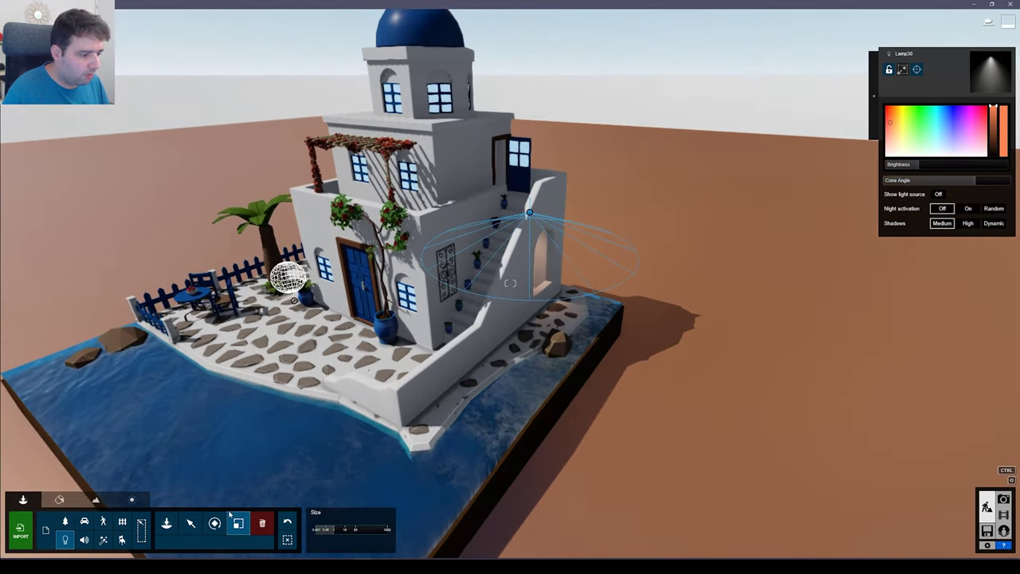
click(217, 522)
drag(353, 522, 362, 536)
click(289, 525)
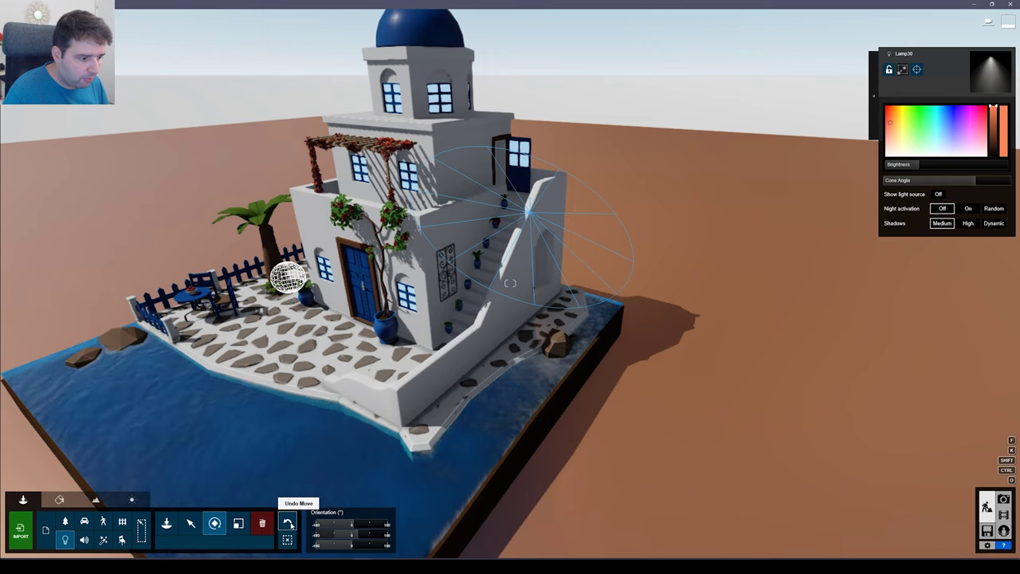
click(289, 524)
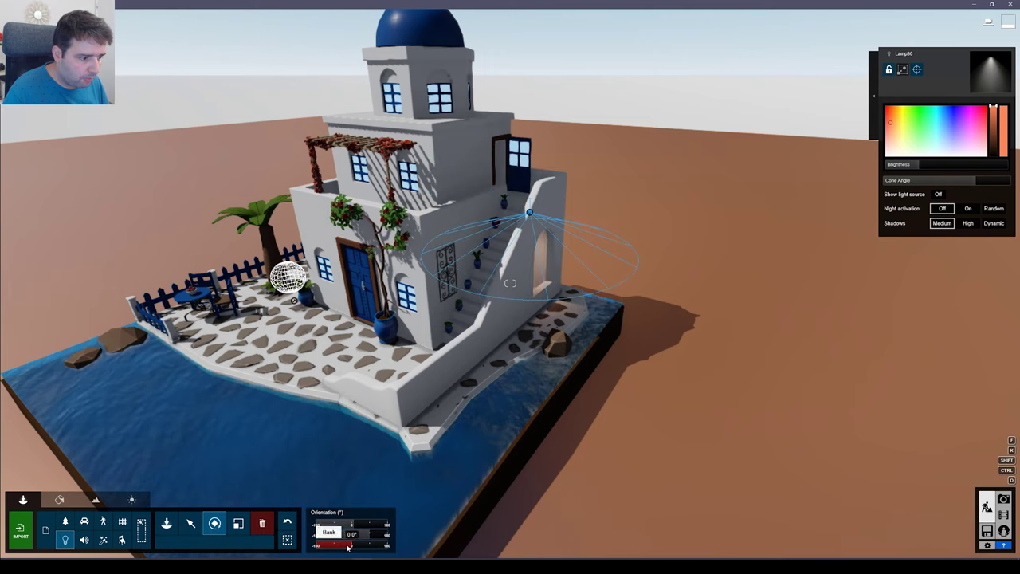
shift+drag(547, 549, 547, 549)
shift+drag(385, 536, 378, 536)
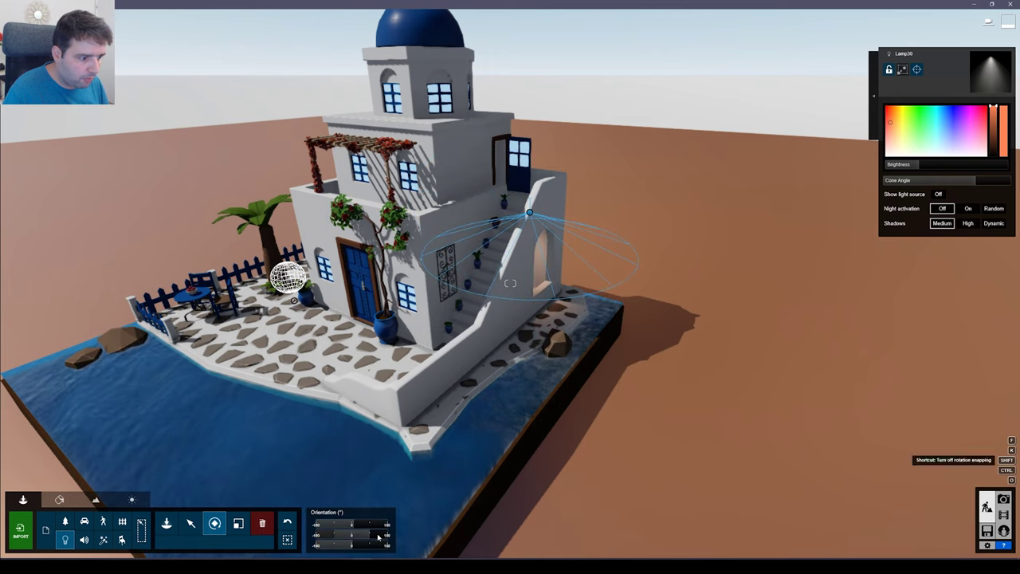
- Brighten the green colour of the palm tree's leaf material slightly
key(s)
right_drag(287, 276, 420, 295)
key(a)
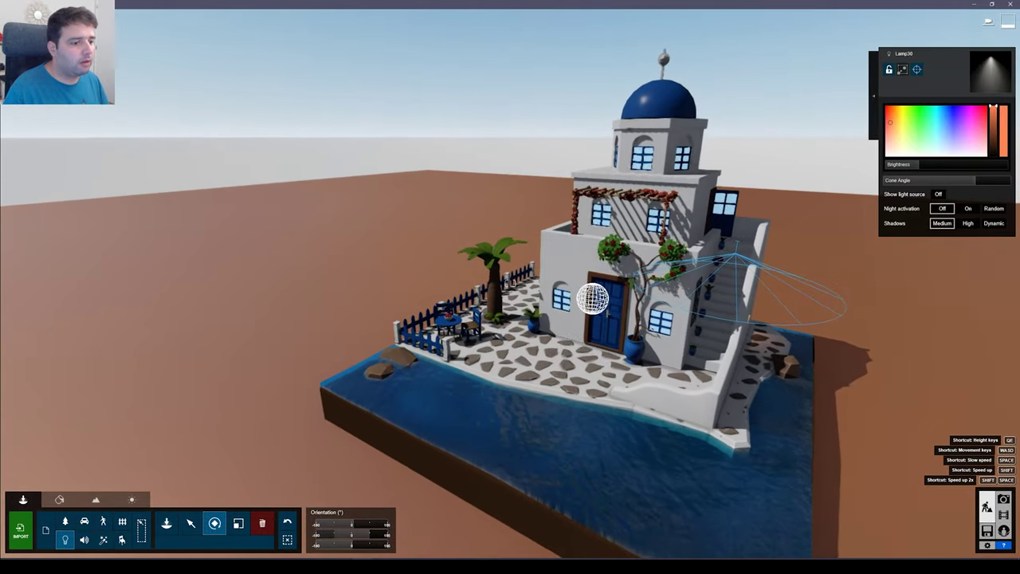
key(w)
click(59, 499)
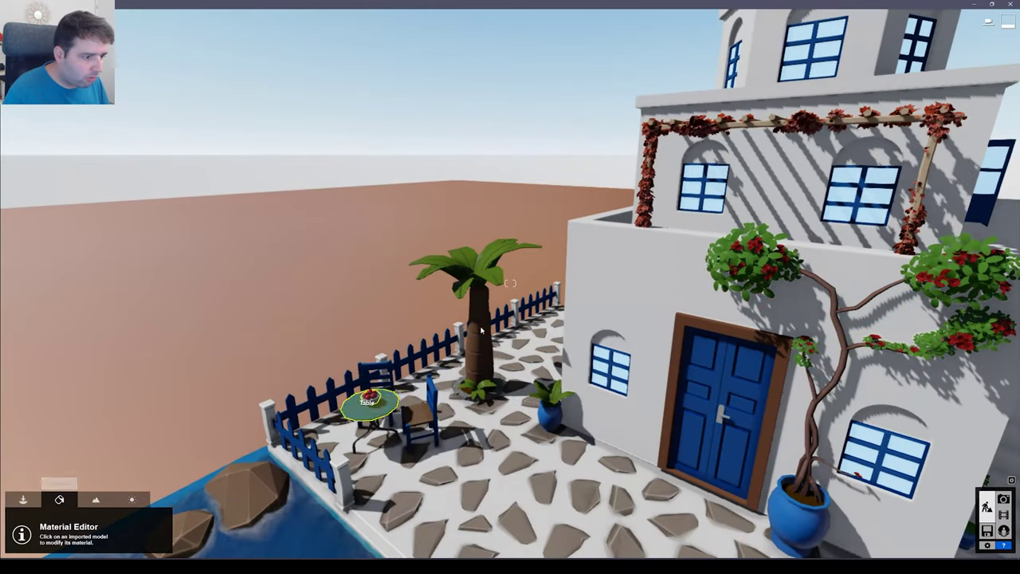
click(487, 271)
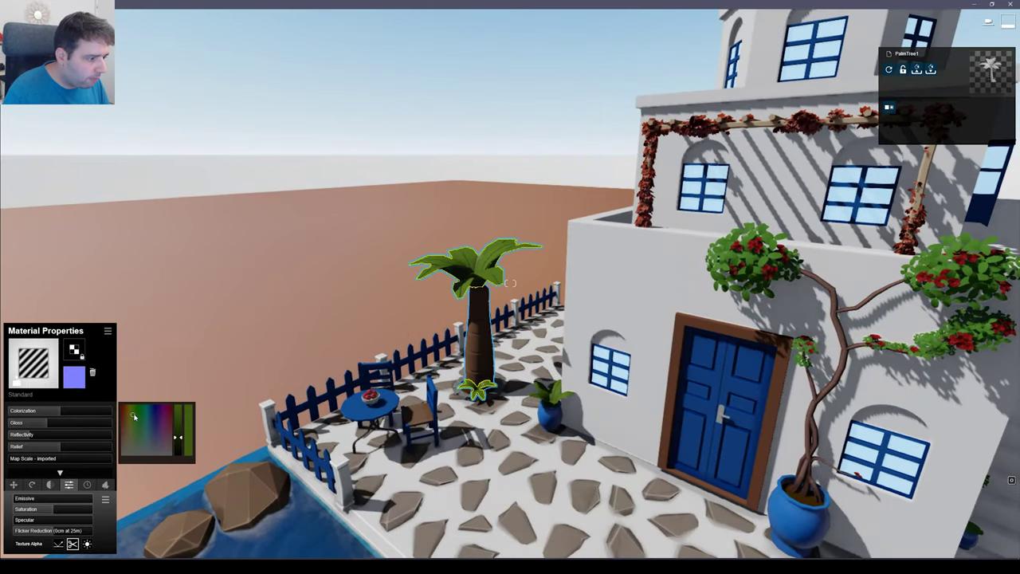
drag(180, 437, 183, 432)
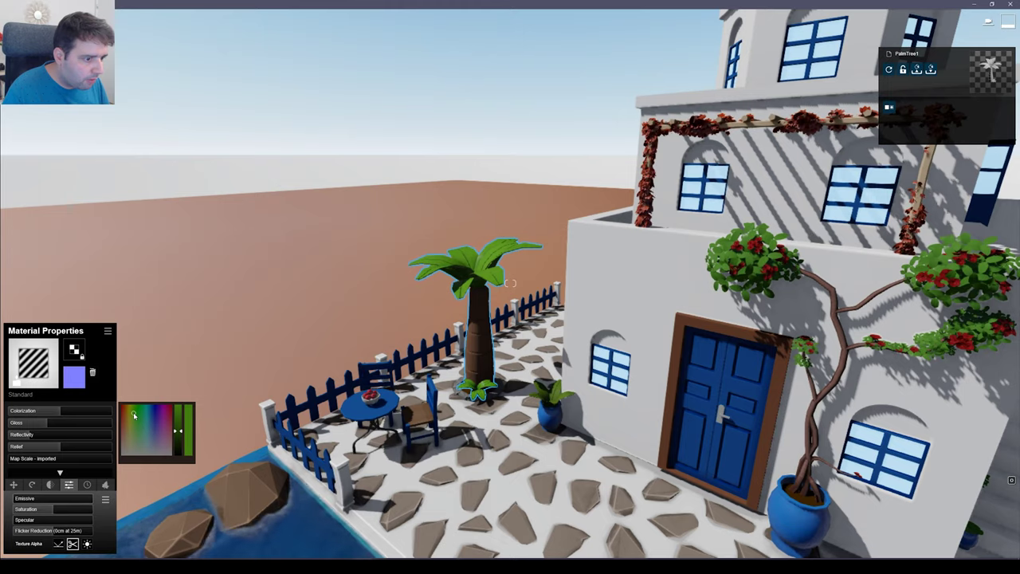
right_drag(510, 287, 446, 343)
scroll(510, 286, up, 3)
drag(179, 431, 180, 435)
- Raise the blue dome material's gloss and reflectivity, with reflectivity at about 0.8, and open its weathering options
mouse_move(478, 319)
right_down()
mouse_move(510, 311)
mouse_move(613, 236)
right_up()
key(a)
right_drag(510, 284, 471, 207)
key(d)
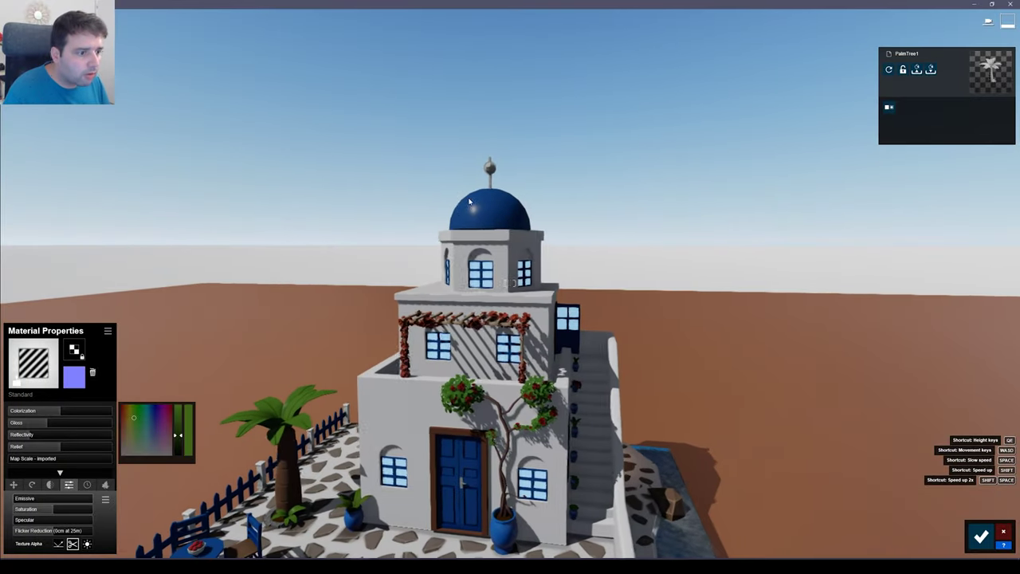
click(489, 211)
drag(39, 425, 51, 424)
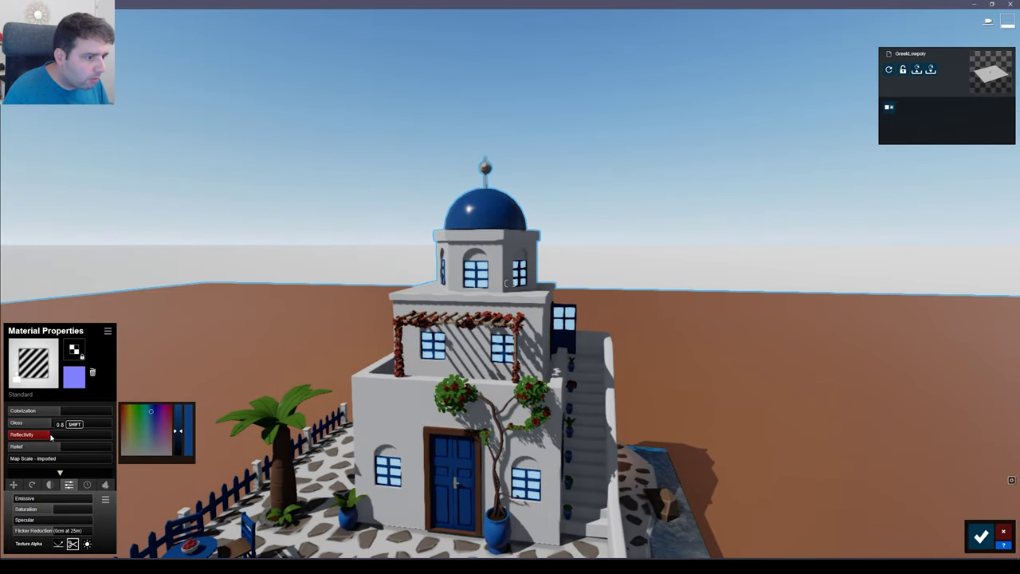
right_drag(263, 350, 220, 408)
key(d)
key(s)
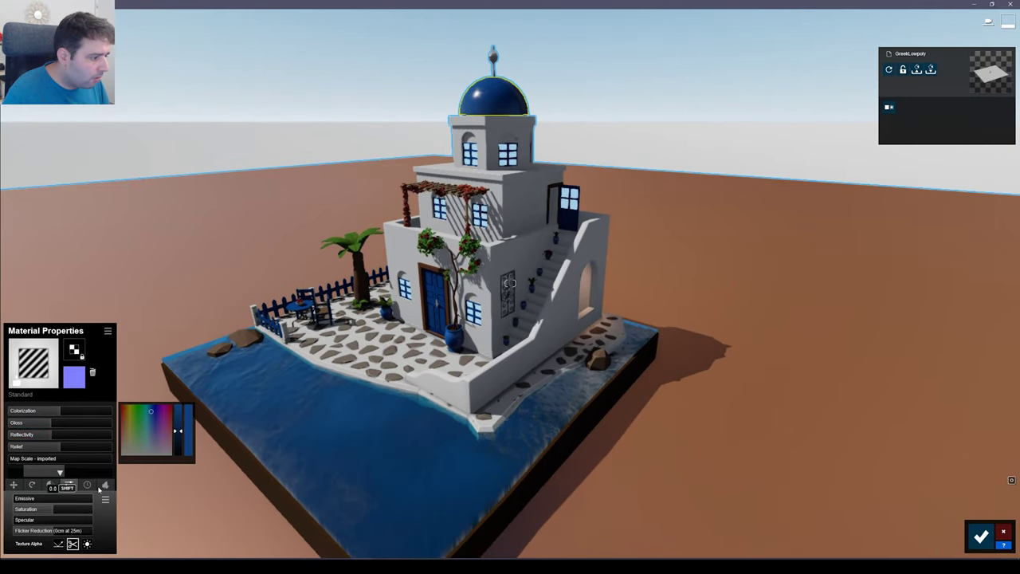
click(87, 484)
- Lighten the door frames' dark brown material to a bright orange-brown wood colour
right_drag(305, 385, 307, 406)
key(s)
key(w)
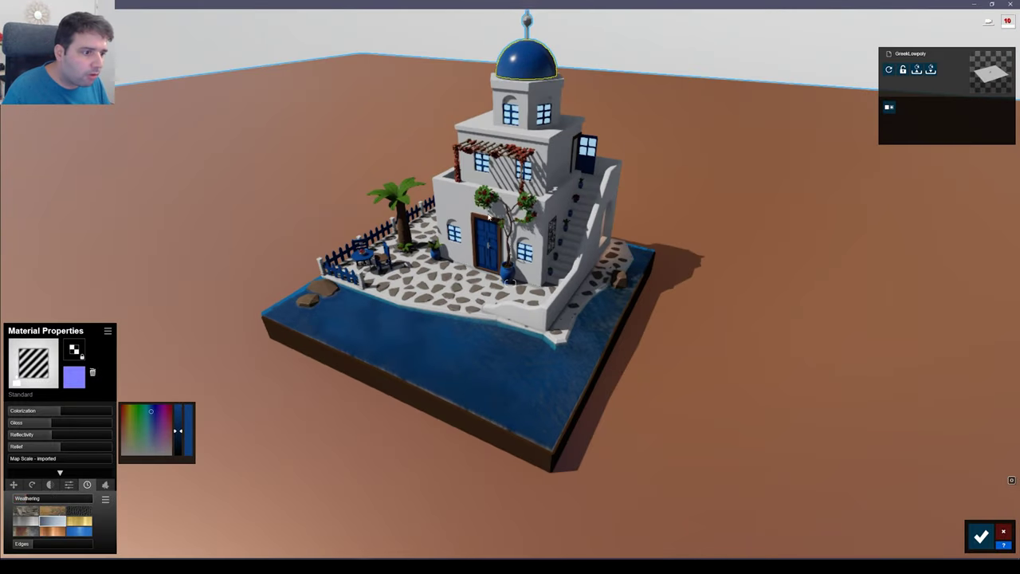
click(500, 247)
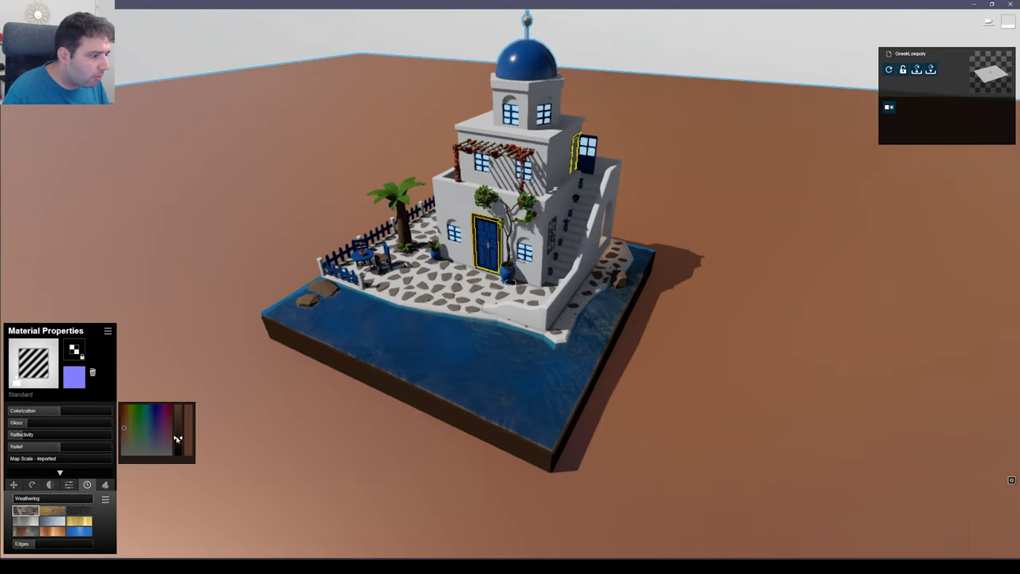
drag(177, 438, 182, 421)
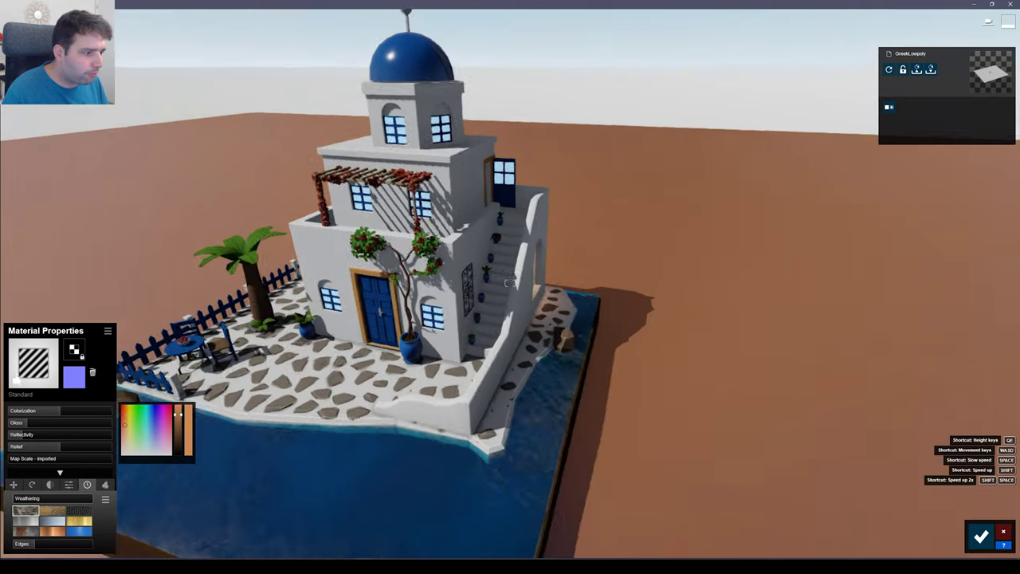
- Shift the door frames' wood material to a deeper reddish-orange colour and check it against the whole house
click(126, 427)
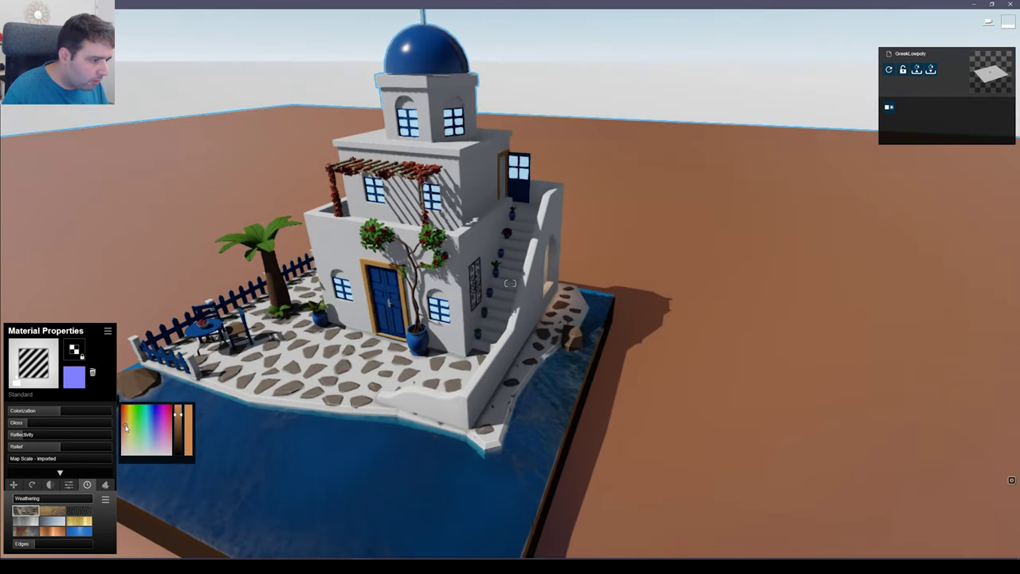
key(s)
right_drag(193, 388, 165, 360)
key(a)
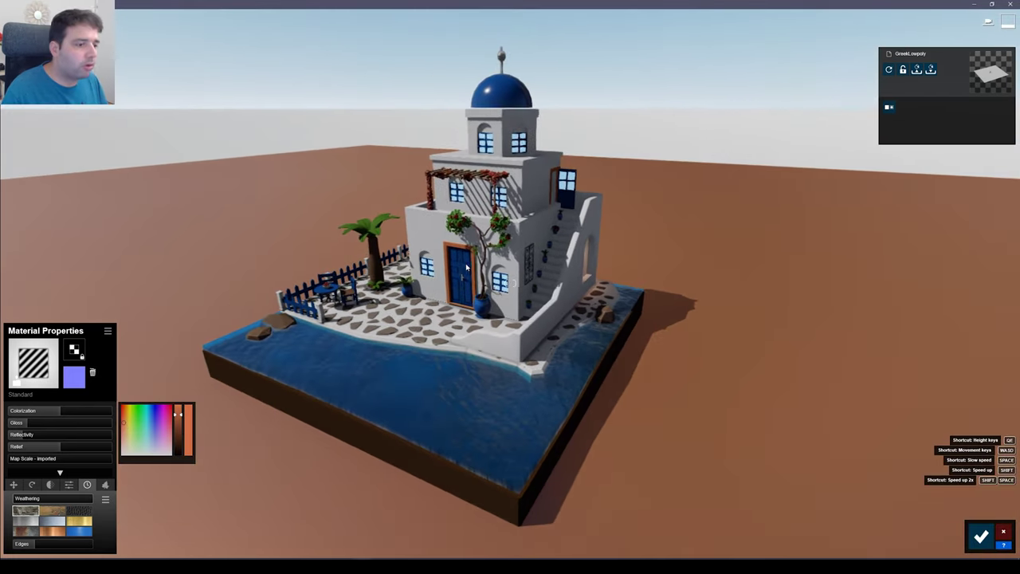
key(w)
key(a)
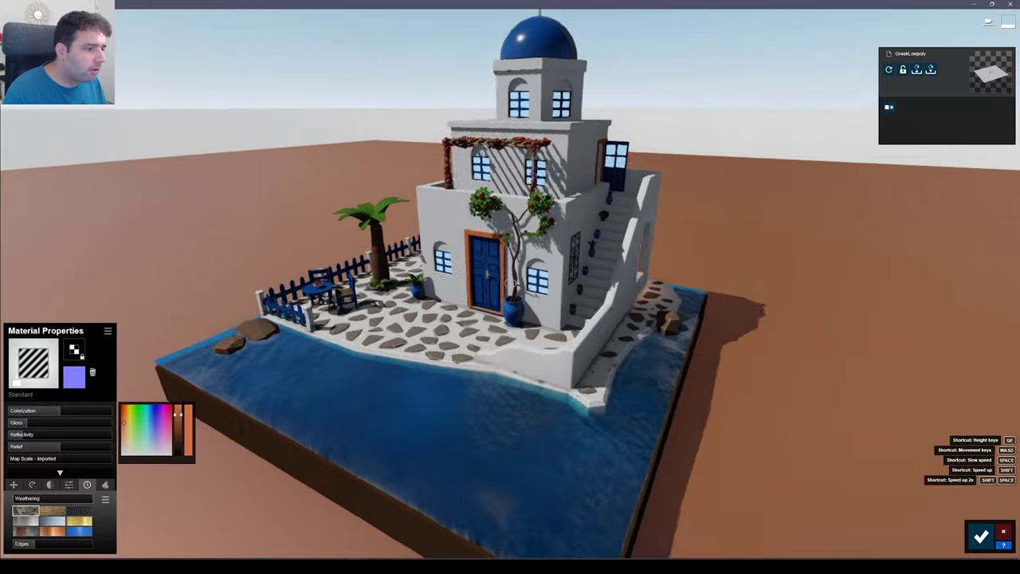
key(w)
key(d)
key(a)
key(a)
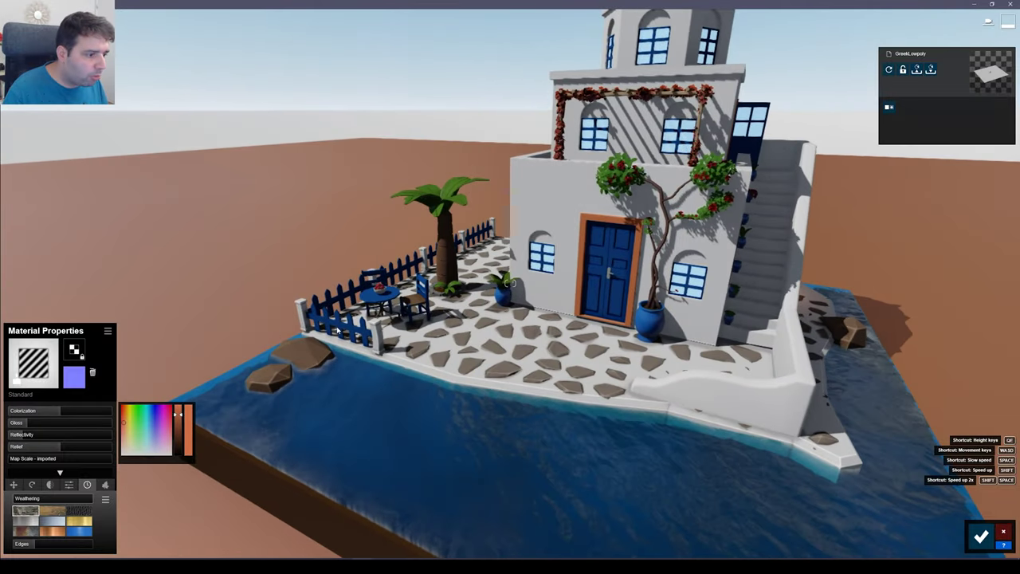
- Brighten the picket fence's blue material and copy its material settings
click(350, 326)
drag(178, 431, 181, 421)
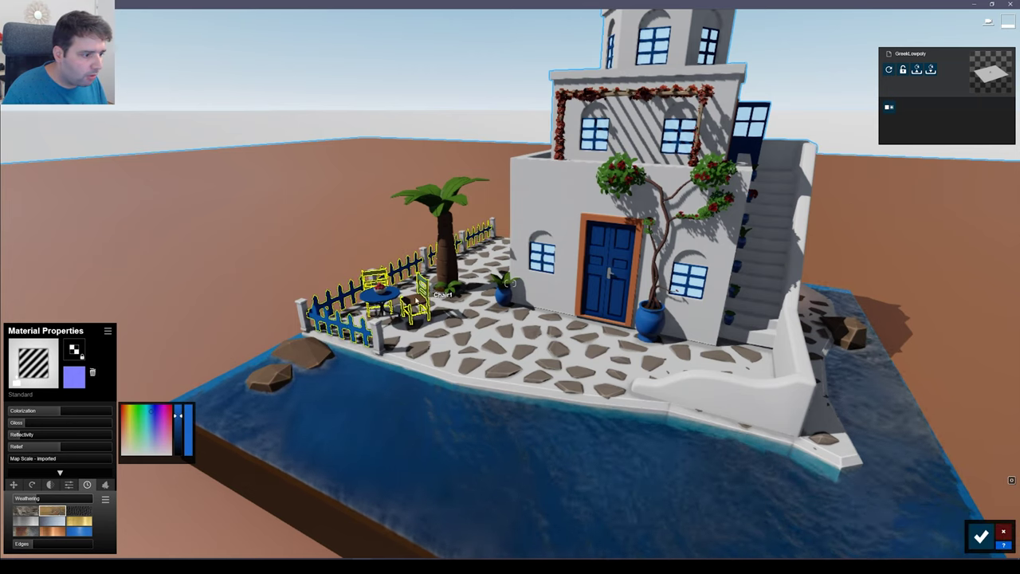
click(109, 331)
click(116, 359)
- Paste the copied fence material onto the terrace chairs and the round table
click(415, 289)
click(108, 330)
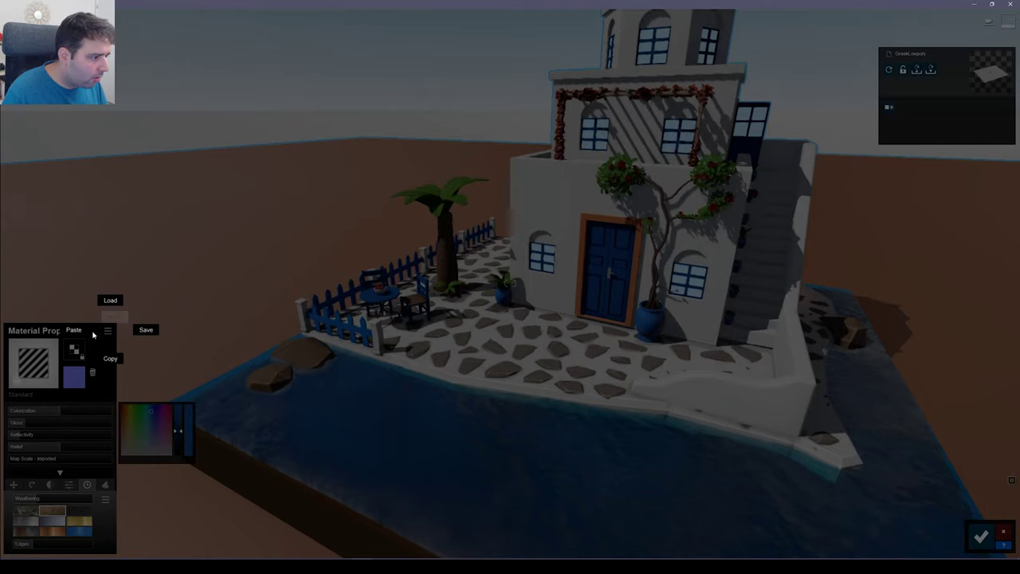
click(75, 330)
click(381, 293)
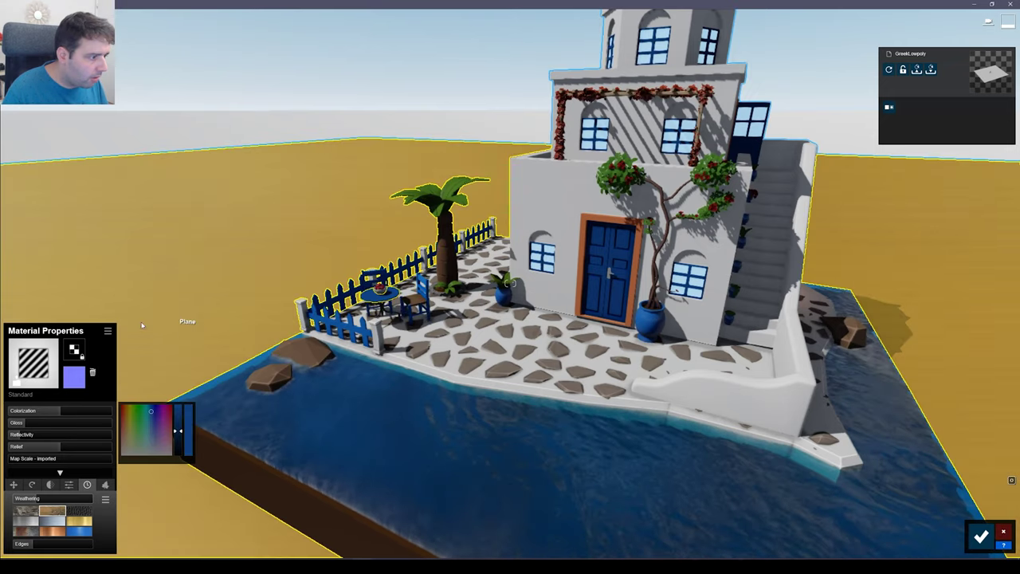
click(109, 332)
click(76, 332)
- Darken the round table's blue material slightly and save the material changes
right_drag(159, 343, 165, 276)
key(w)
key(s)
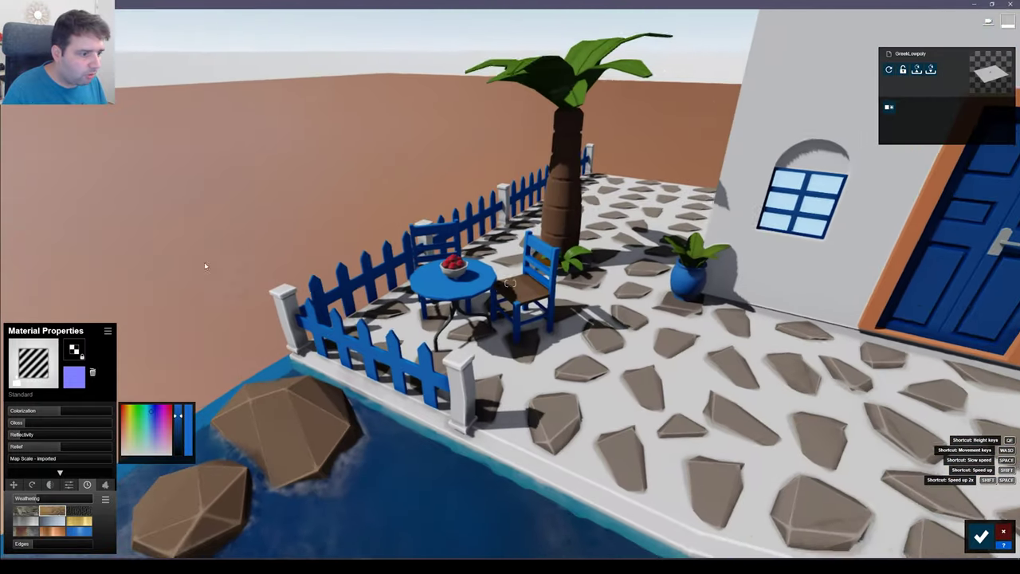
drag(178, 416, 178, 426)
key(s)
right_drag(398, 399, 427, 358)
right_drag(701, 391, 780, 392)
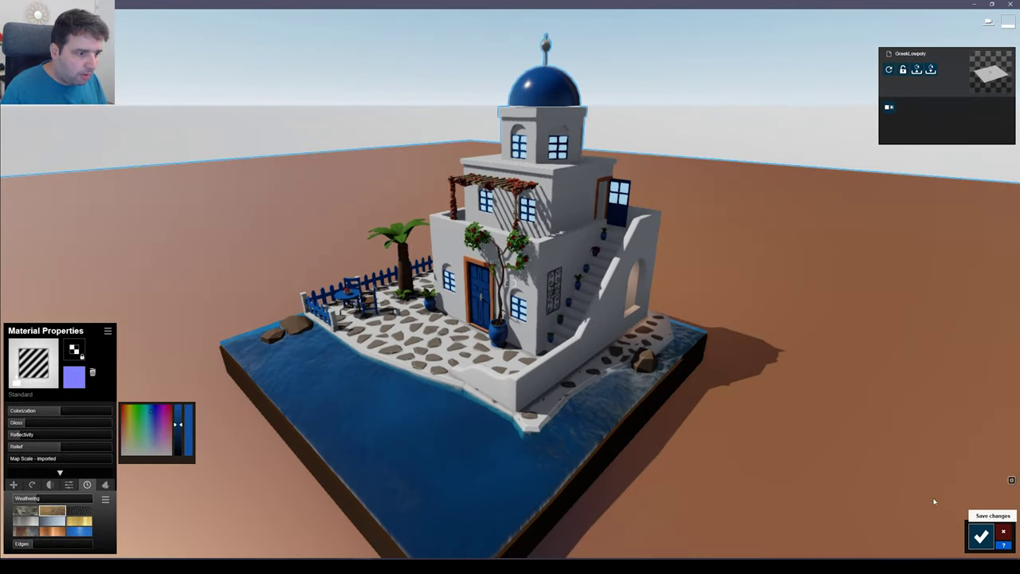
click(982, 536)
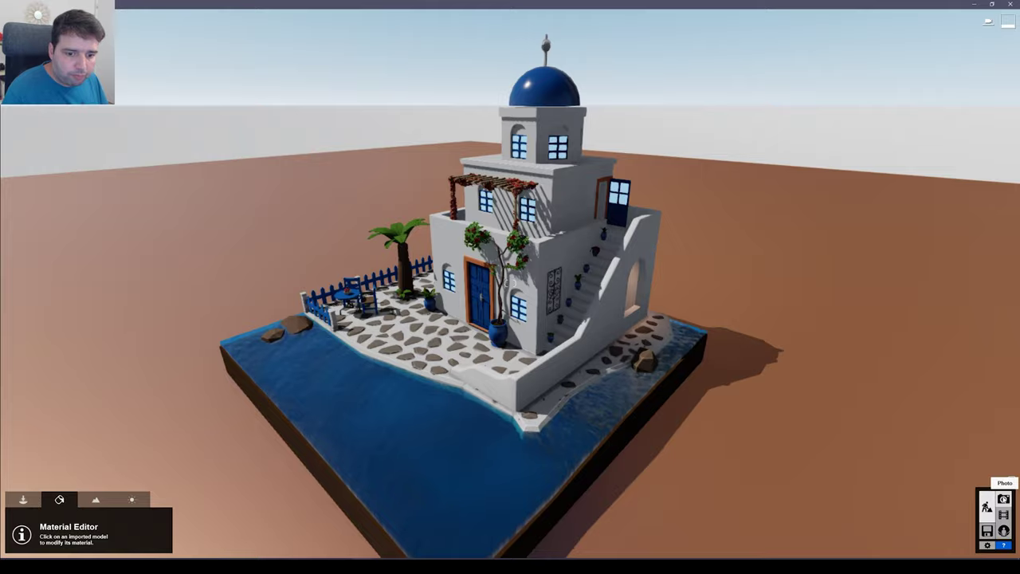
- Switch to Photo mode and enter Build with Effects for the saved photo view
click(1004, 499)
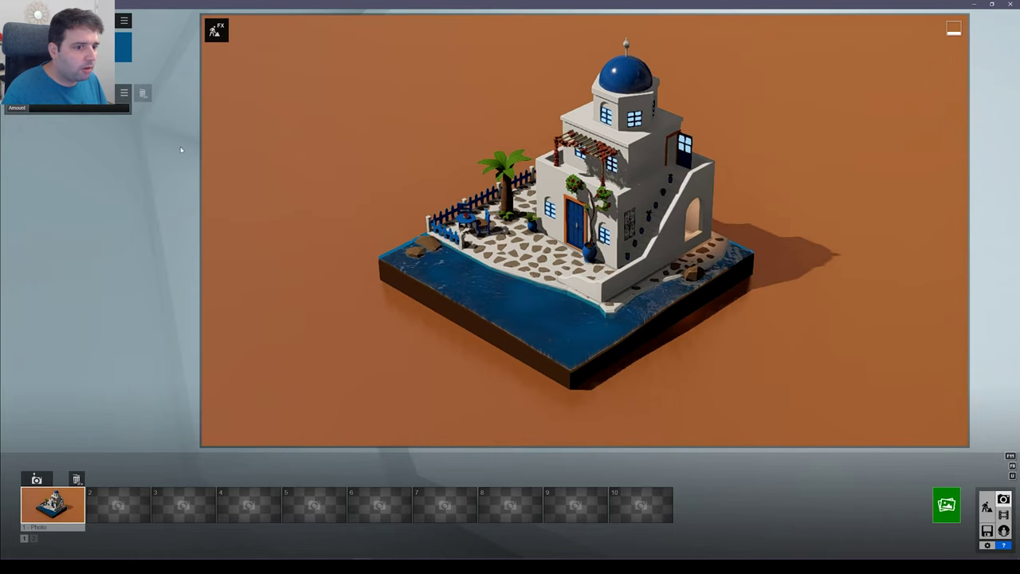
key(F8)
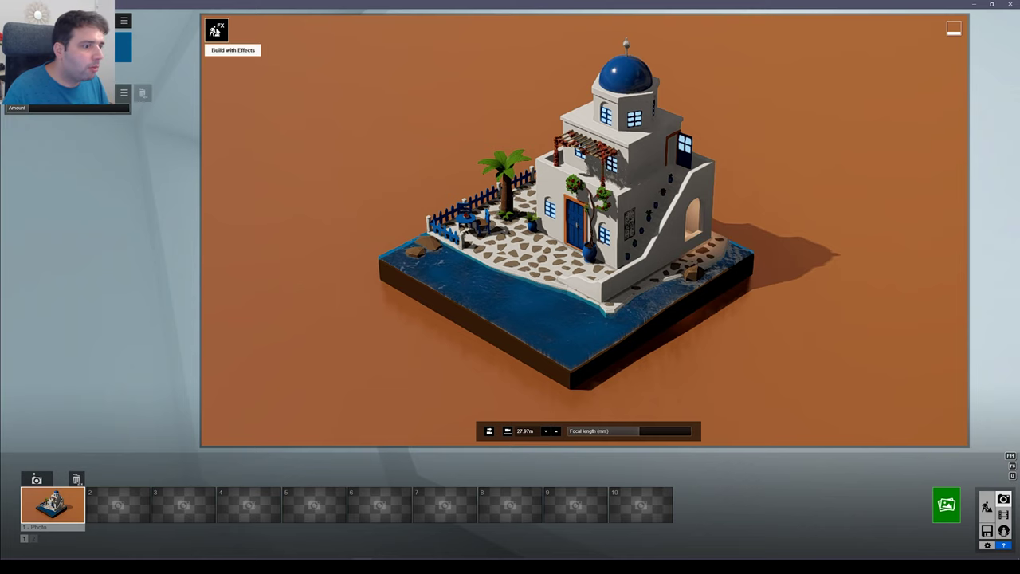
click(218, 35)
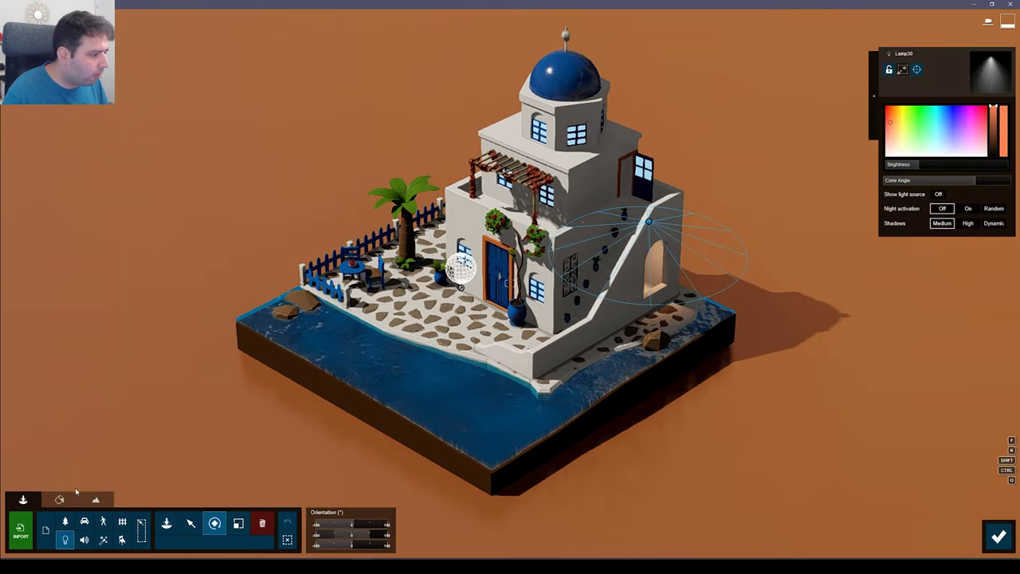
- Set the ocean water material's Lightup Water Color to 10.0 and raise its Color Density to about 0.8
click(61, 498)
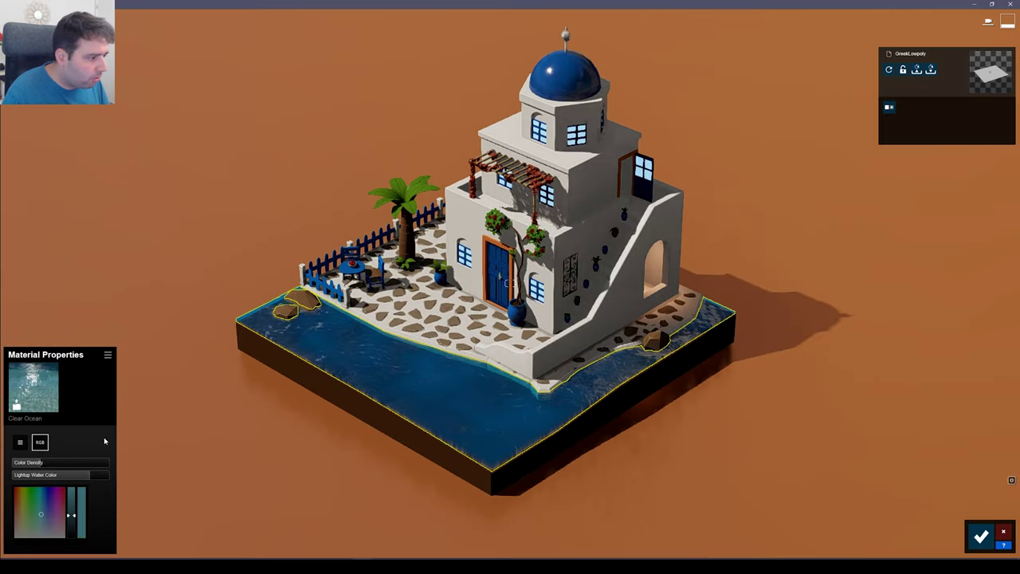
drag(91, 477, 125, 480)
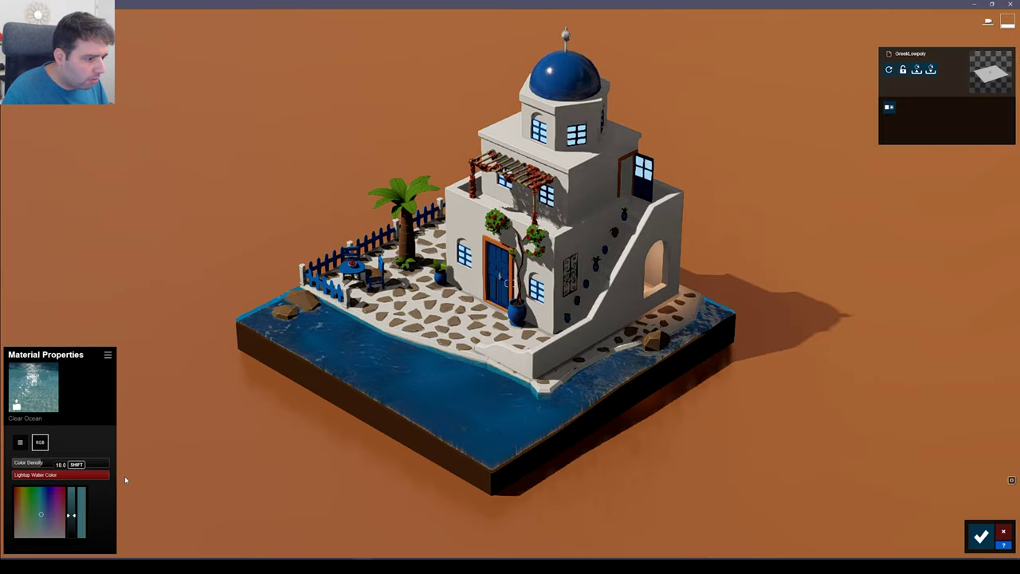
mouse_move(41, 466)
mouse_down()
mouse_move(123, 468)
mouse_move(14, 465)
mouse_move(89, 465)
mouse_up()
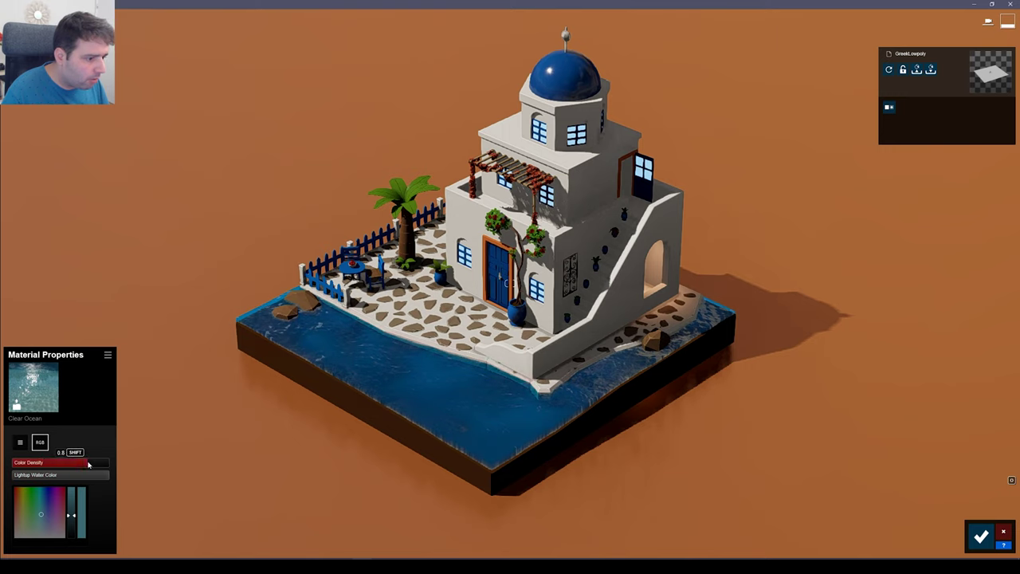
- Raise the ocean water's caustics scale, foam and wave height slightly
click(20, 442)
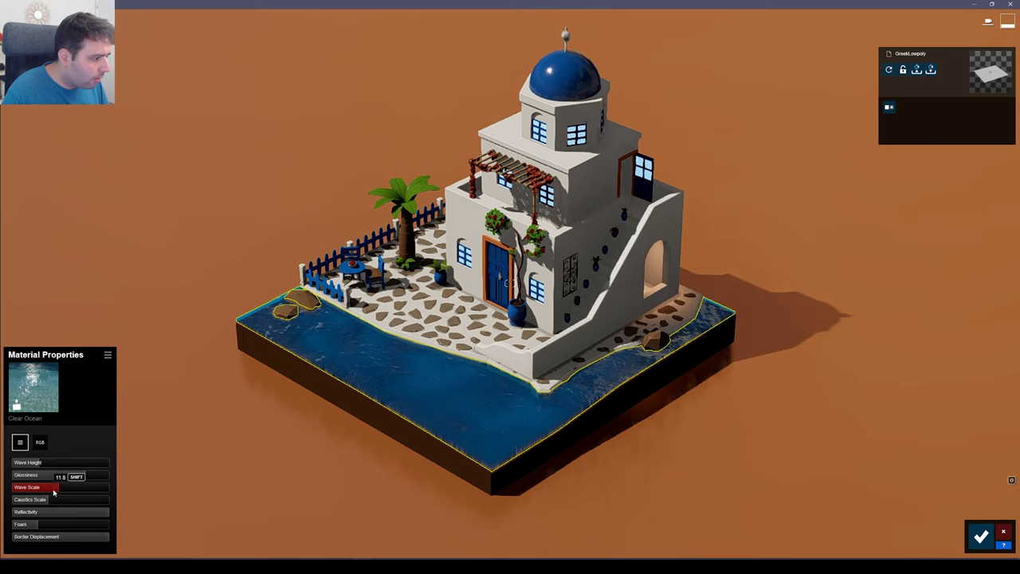
drag(39, 526, 73, 505)
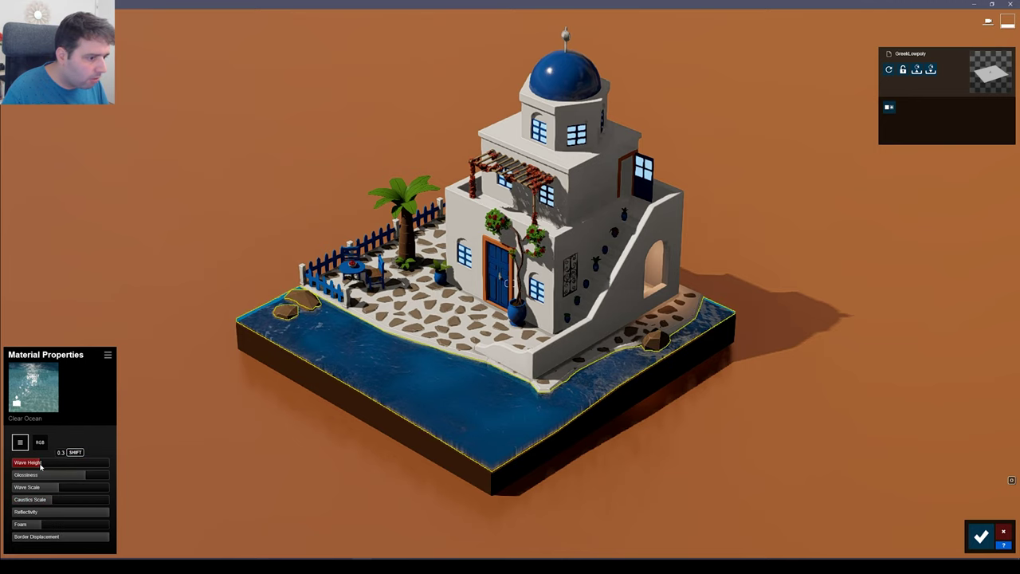
drag(41, 466, 137, 473)
drag(272, 473, 239, 472)
right_drag(239, 472, 510, 449)
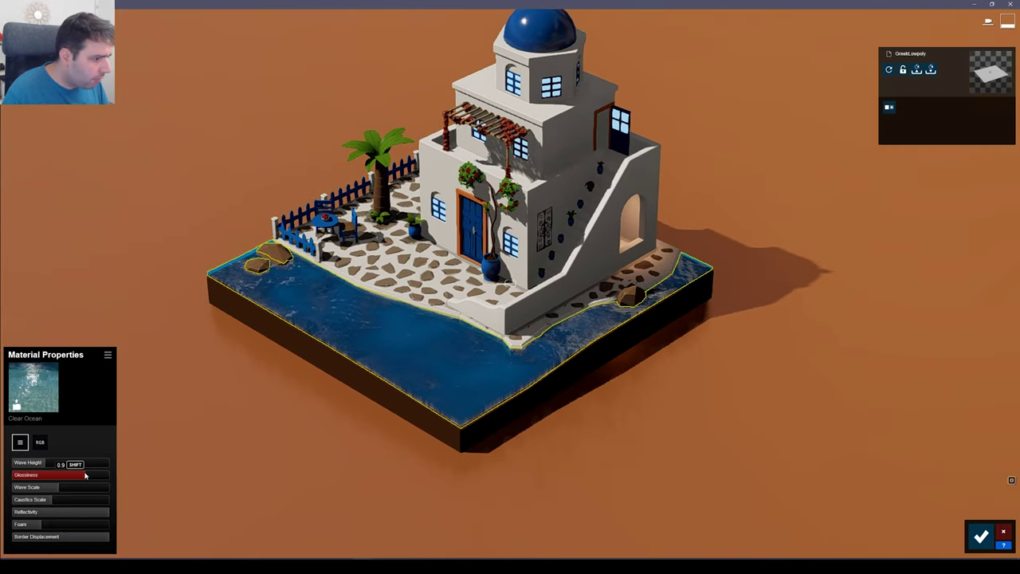
- Lower the ocean water's glossiness slightly and keep its reflectivity at maximum
drag(85, 476, 116, 476)
mouse_move(27, 475)
mouse_down()
mouse_move(105, 476)
mouse_move(78, 476)
mouse_up()
mouse_move(107, 516)
mouse_down()
mouse_move(26, 513)
mouse_move(134, 517)
mouse_move(117, 513)
mouse_up()
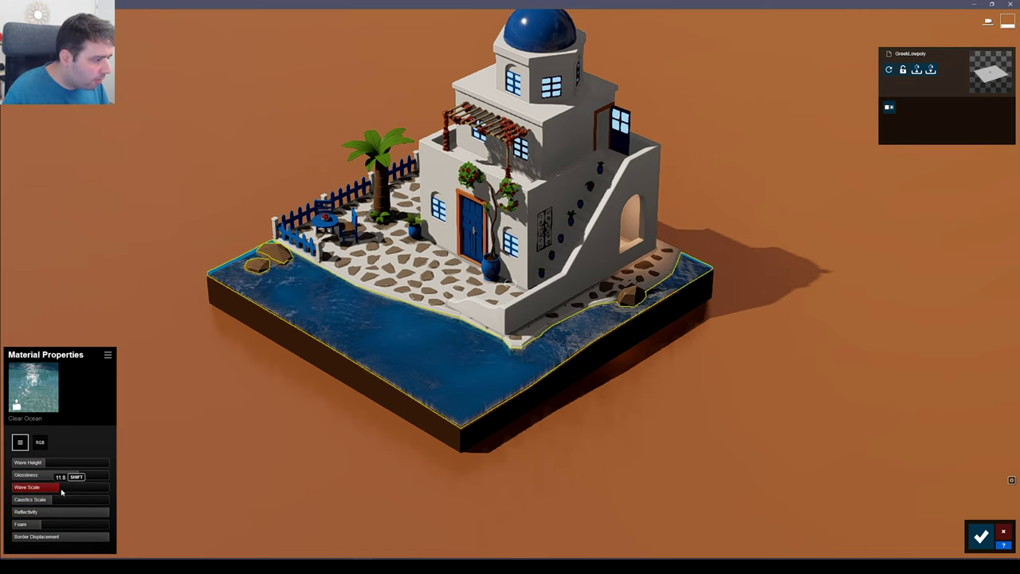
- Fine-tune the ocean water's wave scale and reduce its foam slightly
drag(58, 491, 64, 491)
drag(39, 526, 36, 525)
shift+drag(59, 490, 179, 491)
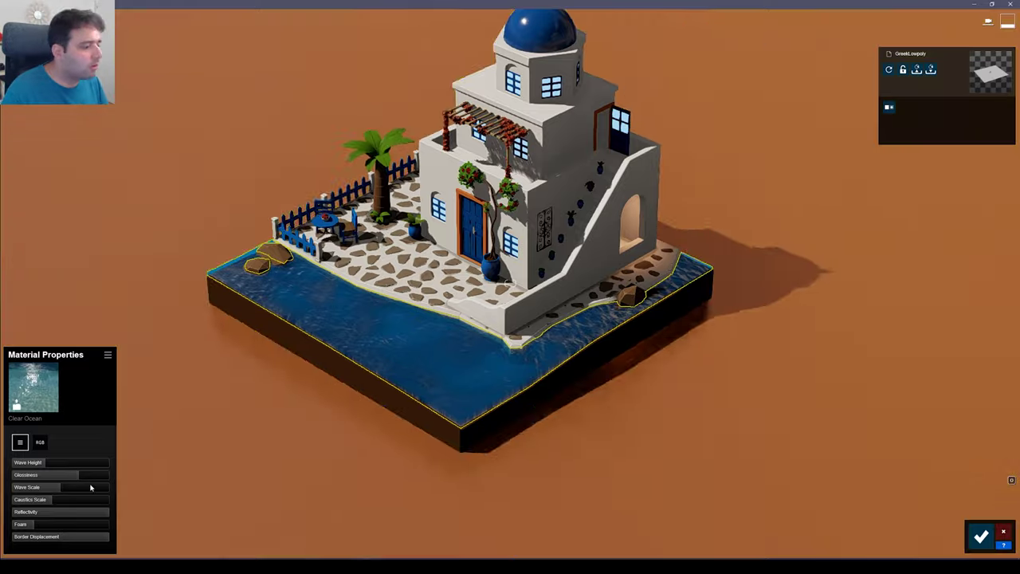
key(a)
shift+drag(59, 491, 20, 487)
- Adjust the white wall material's gloss and raise its reflectivity slightly
right_drag(326, 454, 470, 396)
right_drag(383, 333, 504, 271)
key(a)
click(516, 241)
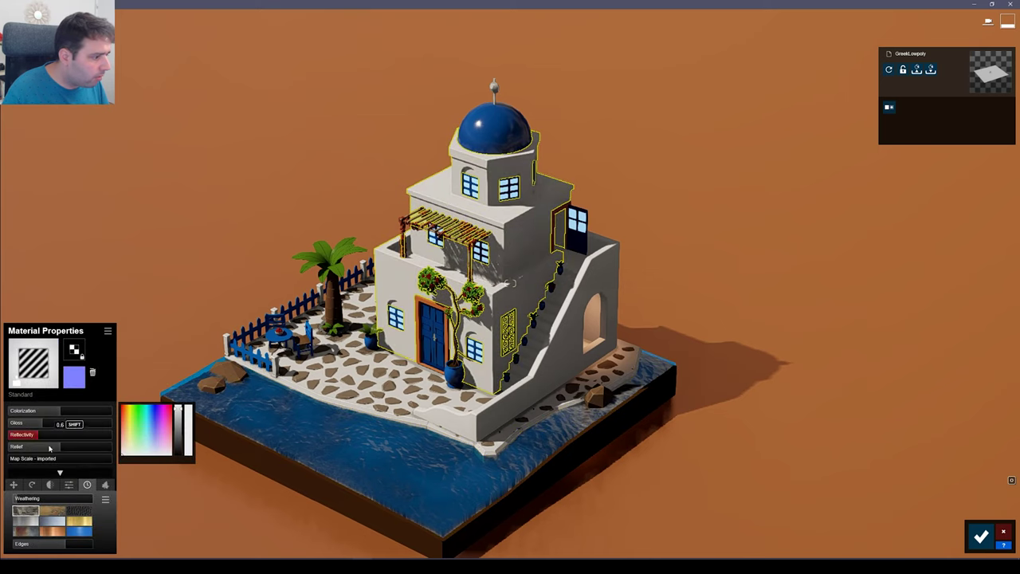
drag(44, 426, 66, 425)
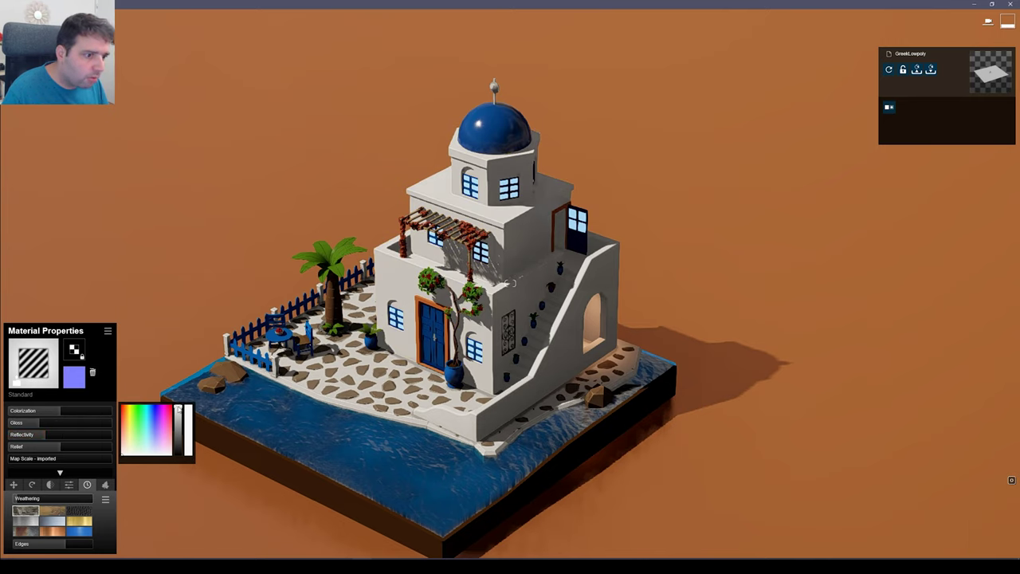
mouse_move(26, 500)
mouse_down()
mouse_move(44, 500)
mouse_move(35, 502)
mouse_up()
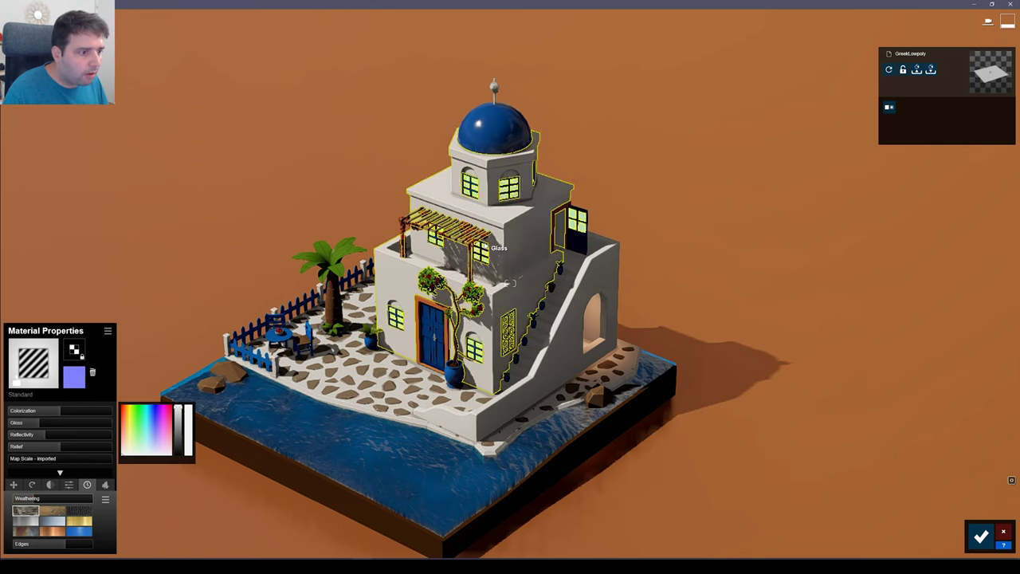
- Change the pergola foliage to green ivy by setting its Leaves Type to about 0.8
key(d)
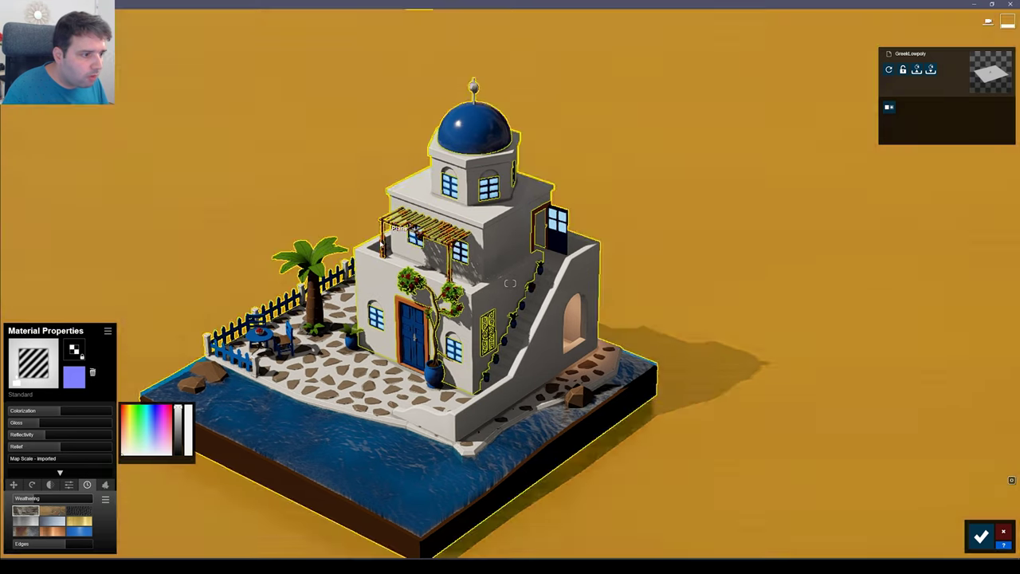
click(433, 229)
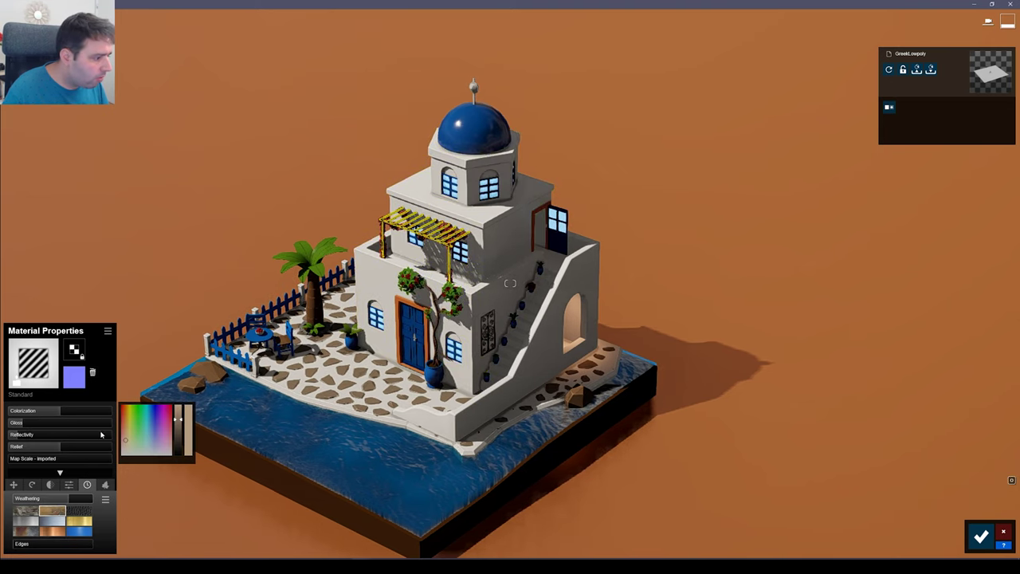
click(105, 485)
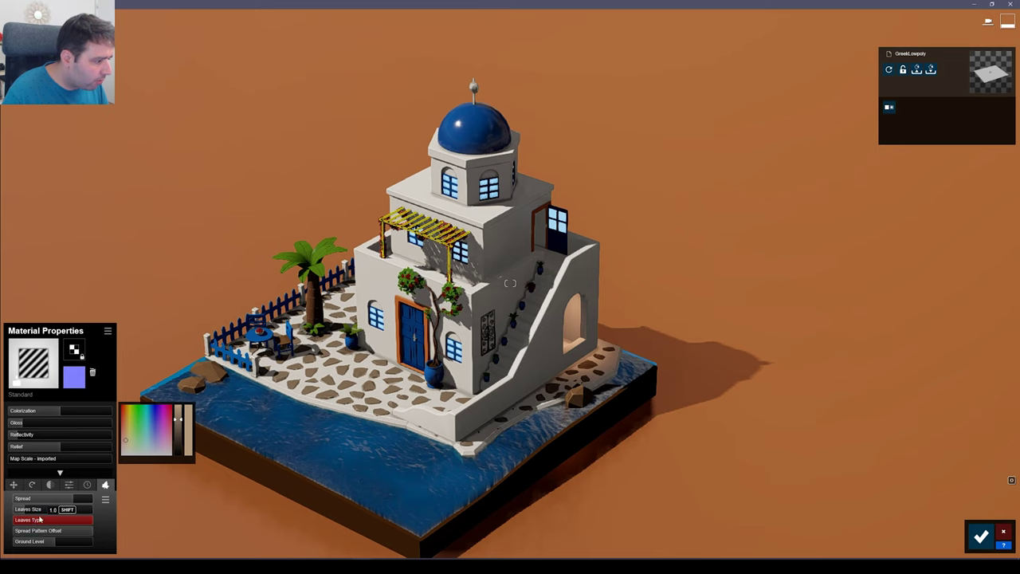
drag(92, 522, 82, 524)
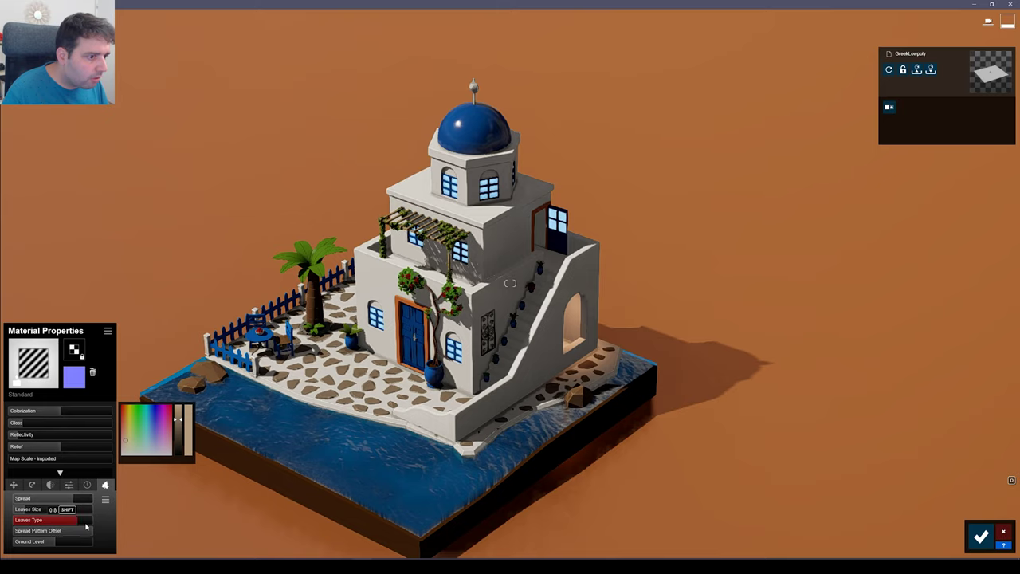
key(w)
right_drag(244, 425, 285, 394)
key(w)
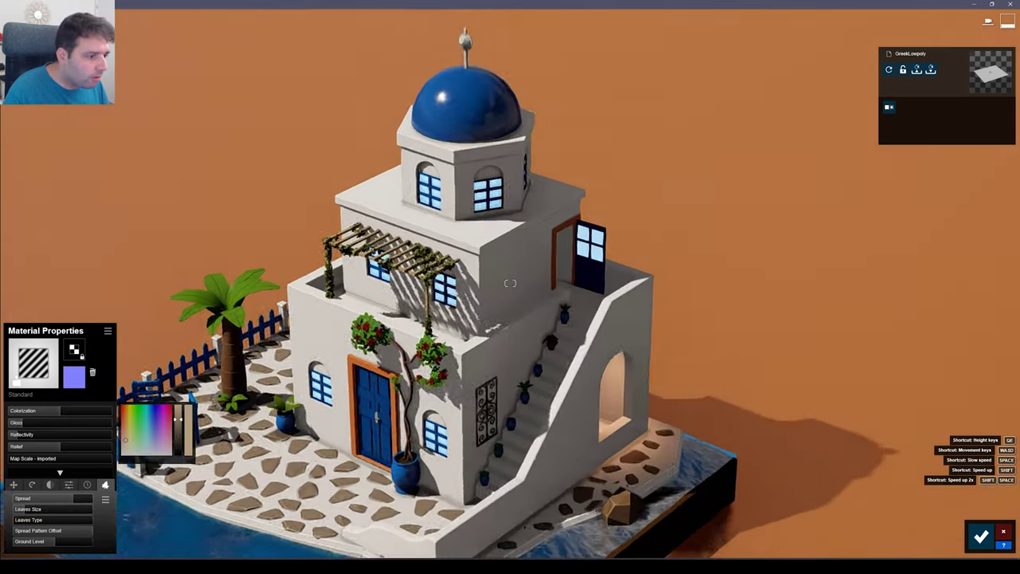
drag(41, 522, 111, 526)
drag(88, 529, 81, 528)
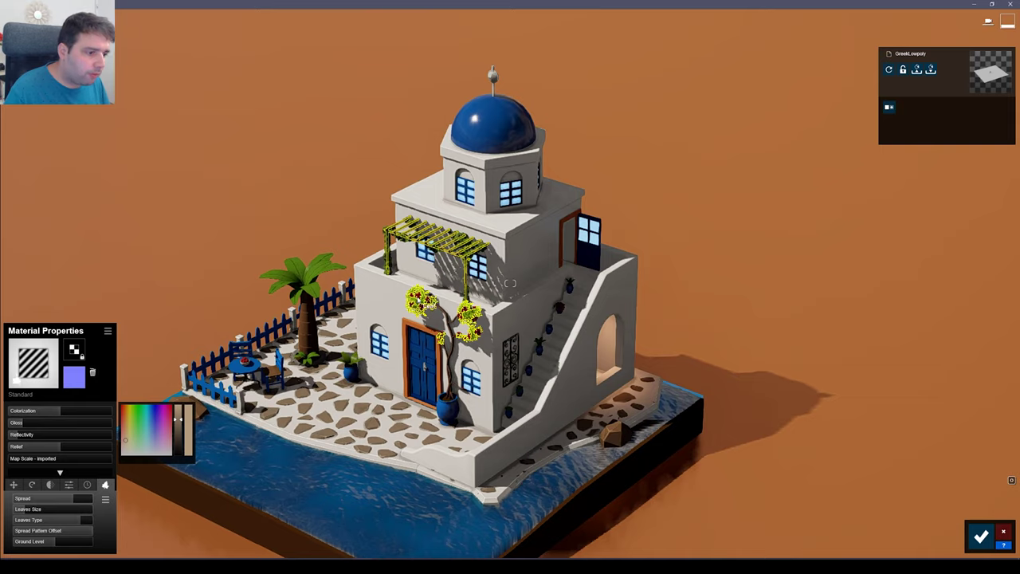
- Adjust the brightness of the red flower material on the potted tree beside the door
right_drag(418, 319, 406, 374)
key(w)
key(w)
mouse_move(510, 282)
right_down()
mouse_move(526, 259)
mouse_move(501, 289)
right_up()
click(408, 306)
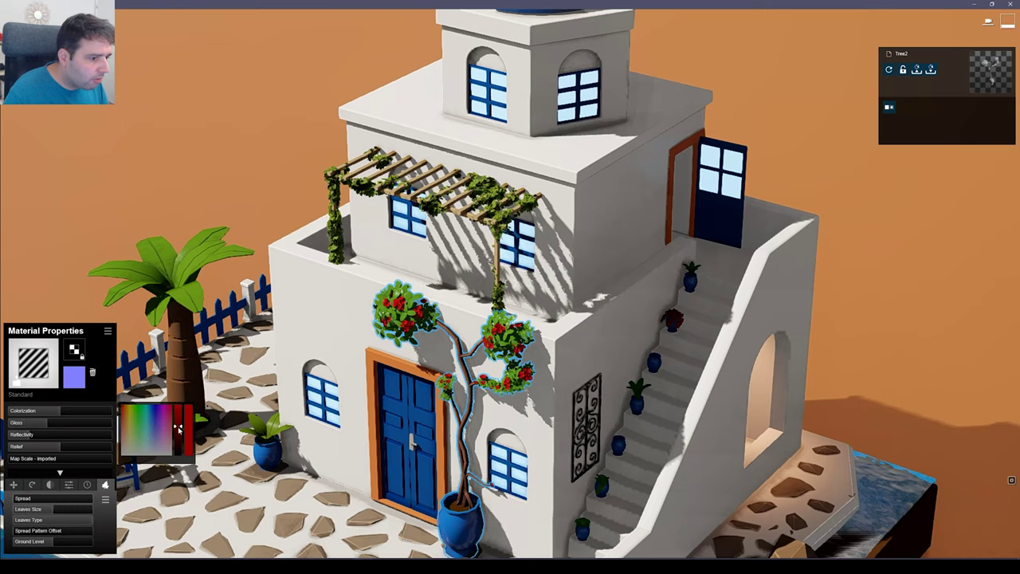
- Adjust the brightness of the potted plants' green leaf material
key(s)
right_drag(237, 414, 311, 456)
right_drag(510, 283, 439, 305)
key(w)
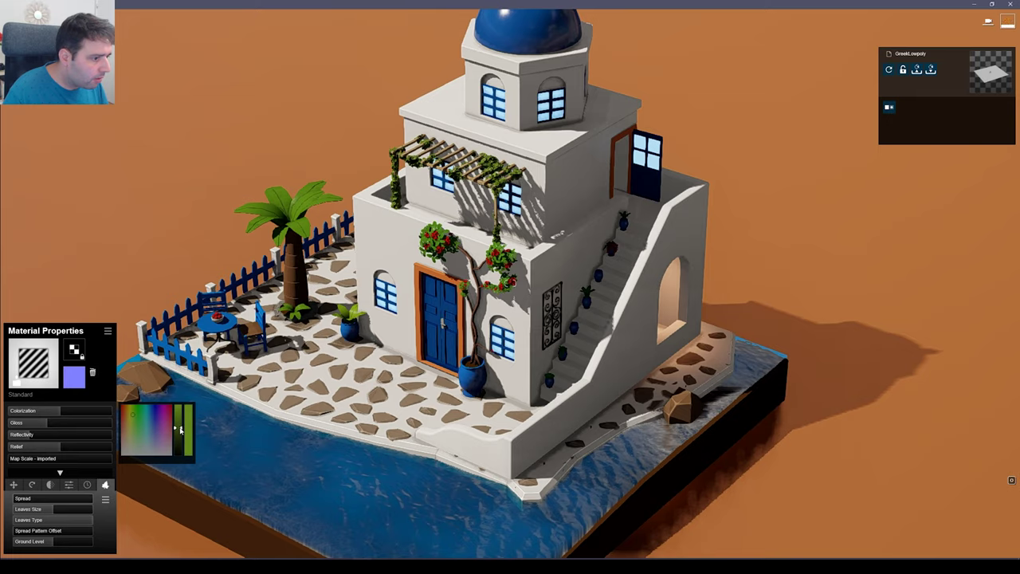
- Lighten the palm tree trunk's brown material slightly
right_drag(350, 375, 442, 375)
key(w)
right_drag(510, 283, 237, 396)
drag(178, 440, 179, 435)
- Lighten the brown material of the terrace chairs' seats
right_drag(219, 263, 312, 341)
scroll(311, 341, down, 4)
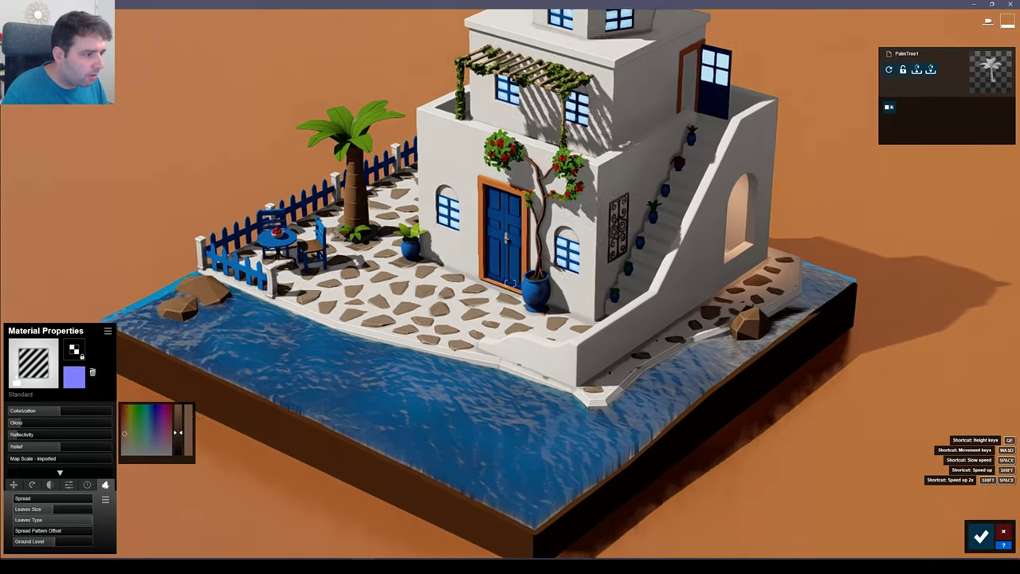
click(189, 396)
mouse_move(181, 438)
mouse_down()
mouse_move(182, 413)
mouse_move(182, 426)
mouse_up()
right_drag(271, 374, 293, 461)
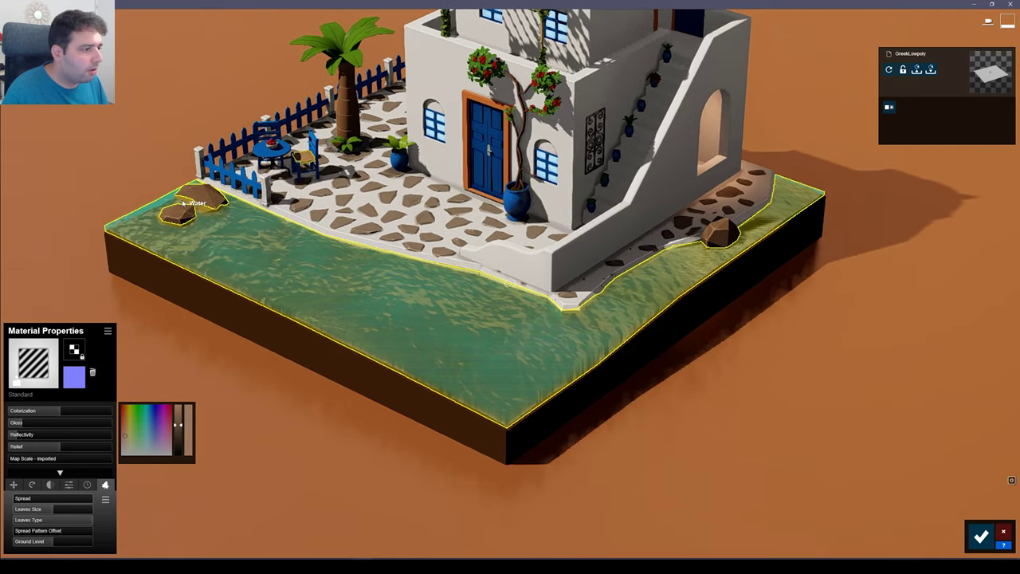
- Lighten the shoreline rocks' material to a pale warm beige, save the change and return to photo mode
click(175, 241)
click(172, 218)
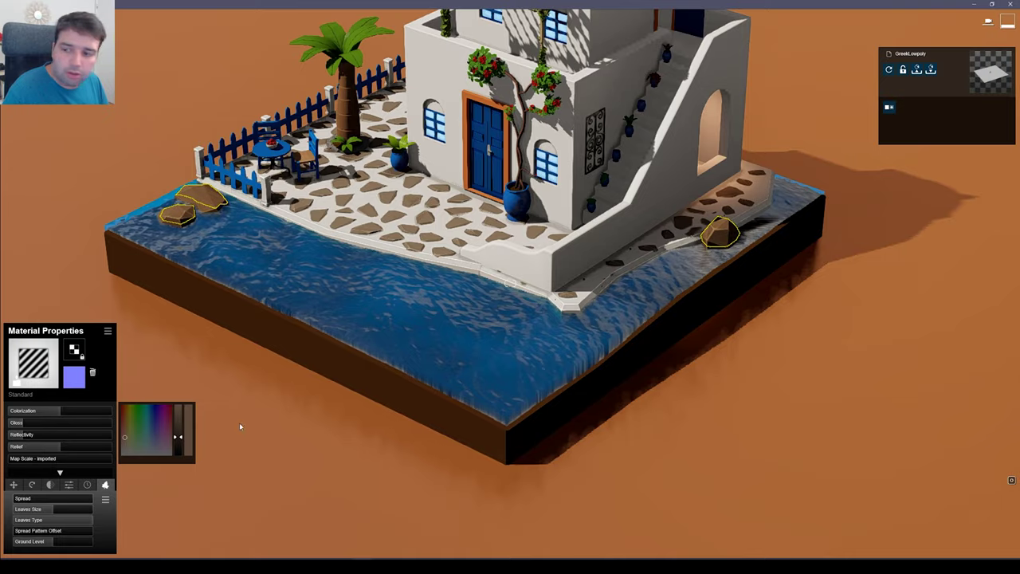
click(178, 410)
click(124, 448)
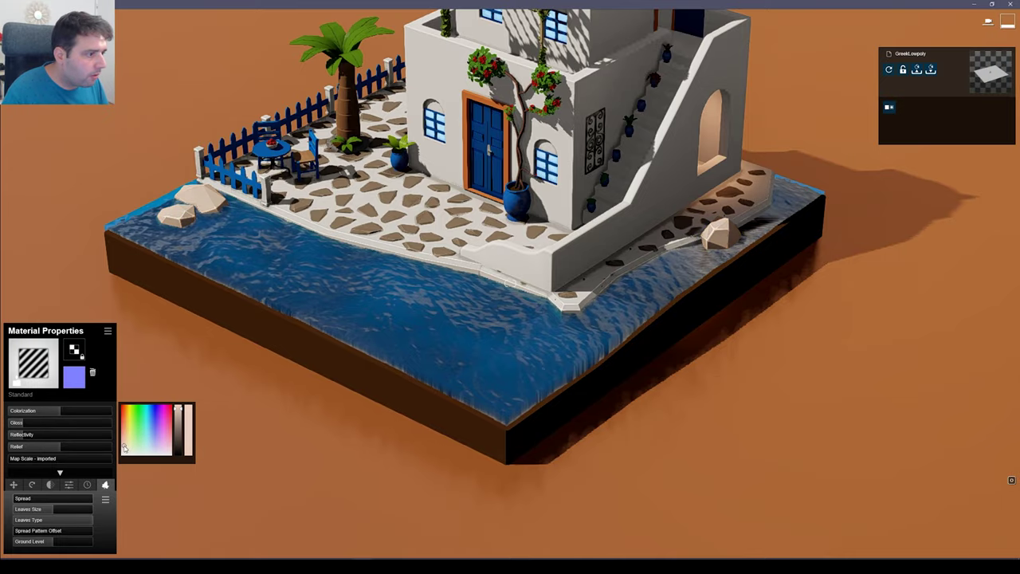
right_drag(134, 447, 149, 418)
key(s)
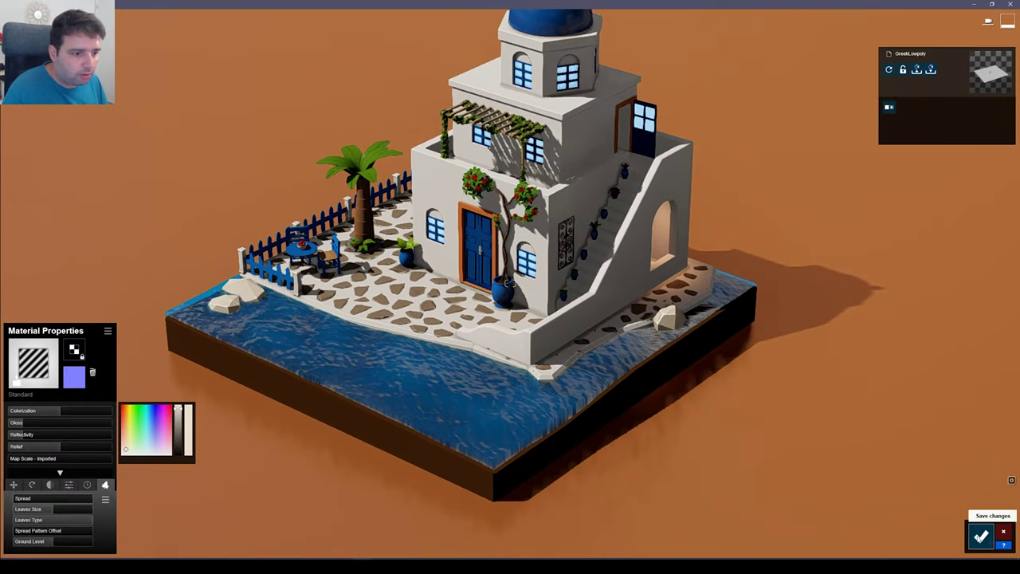
click(985, 538)
click(999, 537)
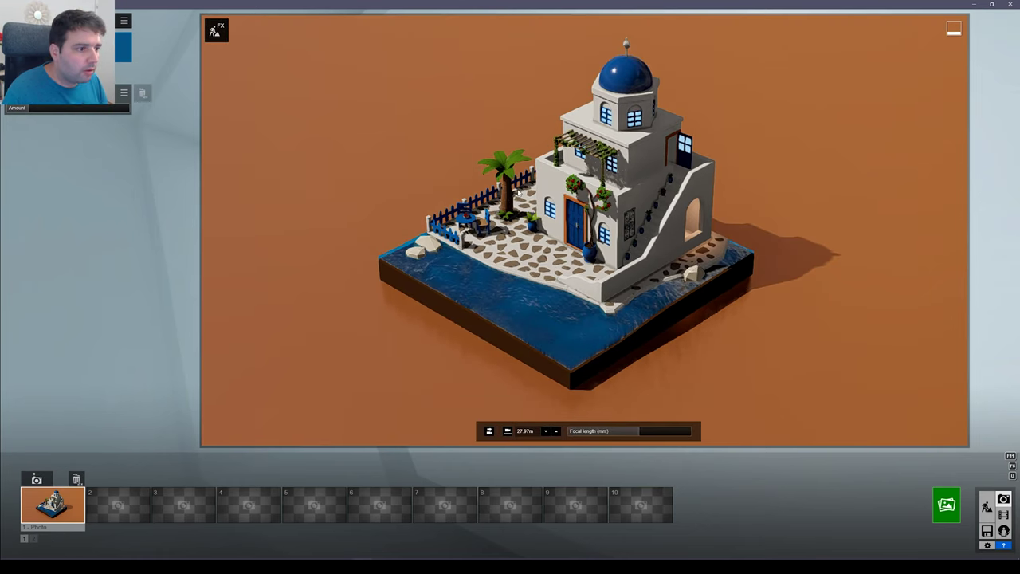
- Raise the orange ground plane's reflectivity to nearly maximum, set its gloss to about half and return to the saved photo
click(216, 31)
click(60, 499)
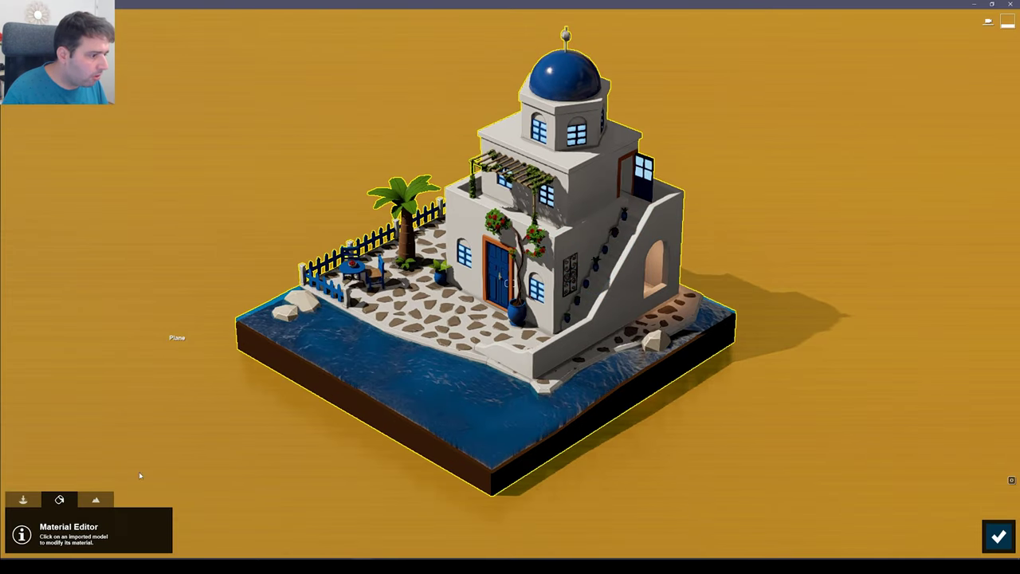
click(159, 428)
drag(105, 437, 55, 428)
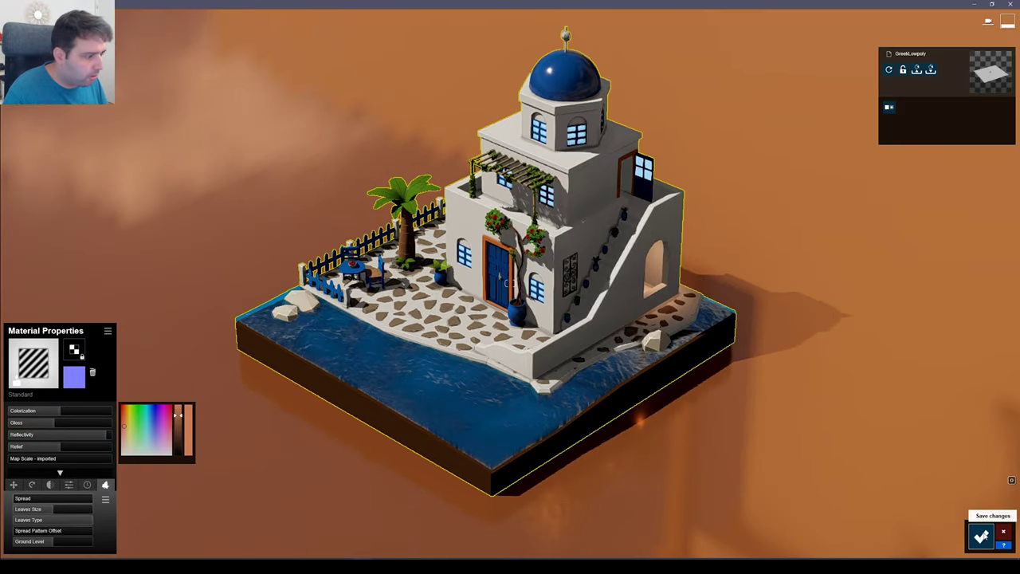
click(981, 537)
click(1001, 535)
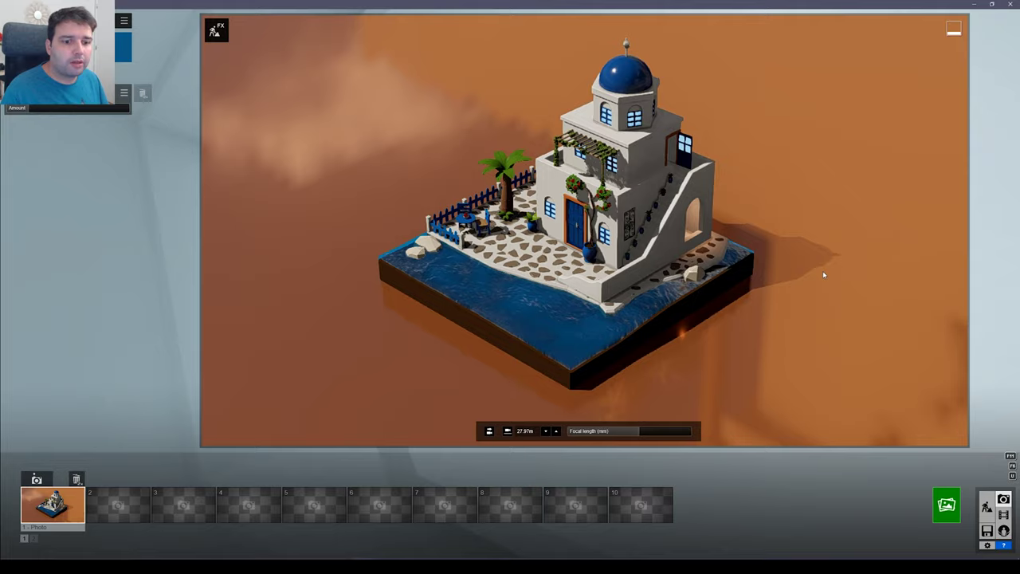
- Render the current photo at Desktop resolution (1920x1080) as a JPG and close the finished render
click(947, 509)
click(423, 395)
text(1)
key(Return)
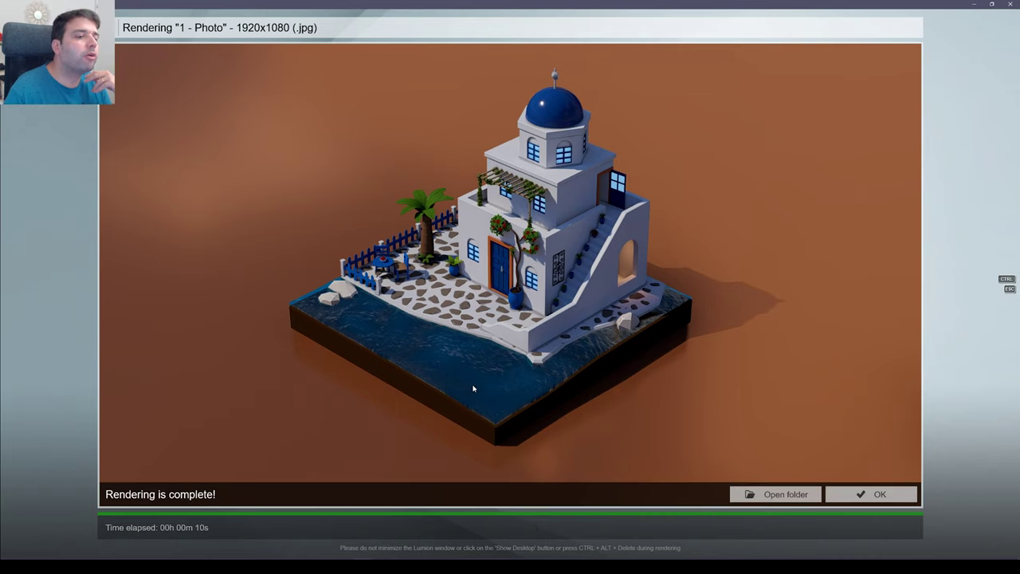
click(886, 495)
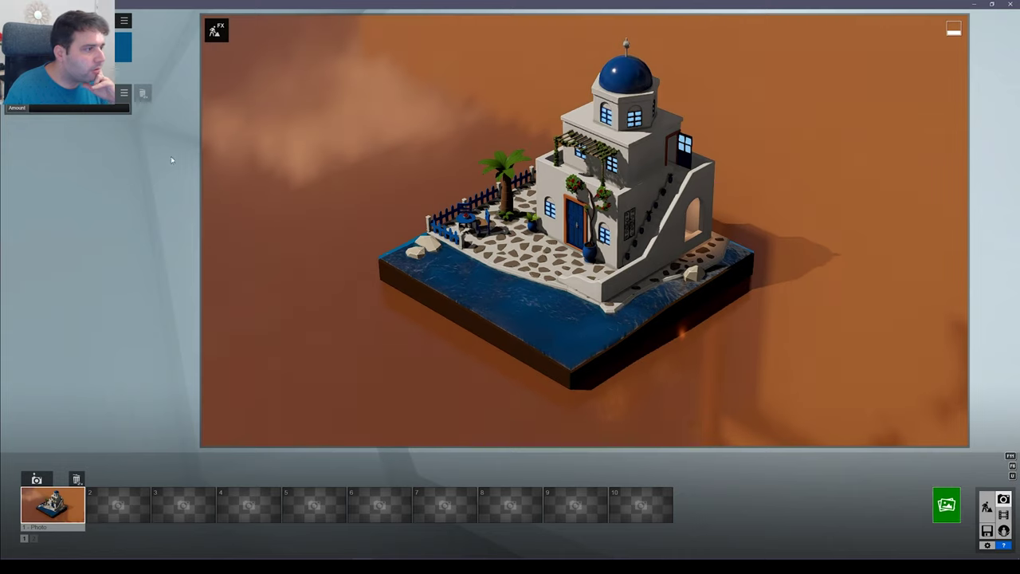
- Open the settings of the photo's Exposure effect
click(124, 93)
click(42, 160)
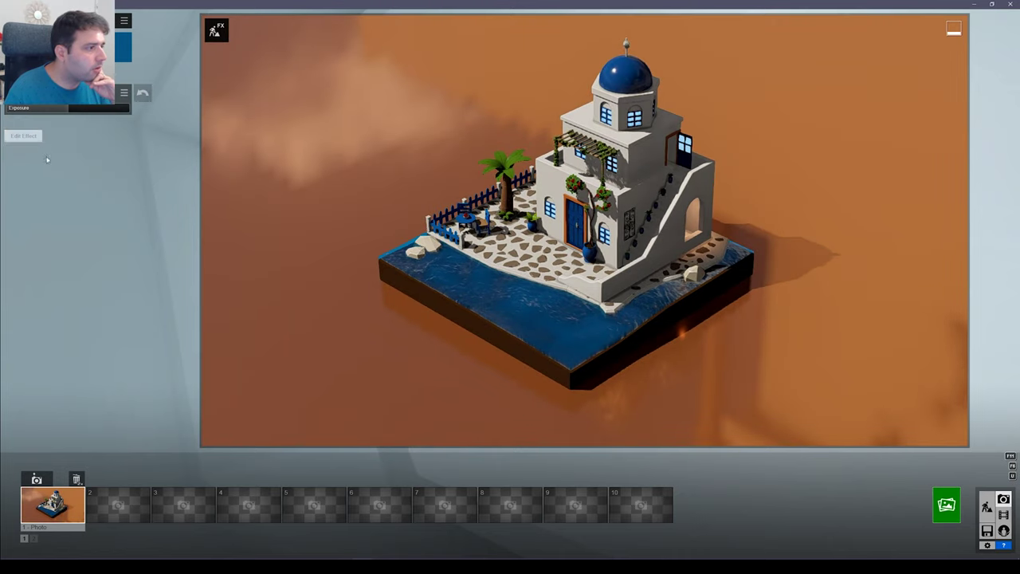
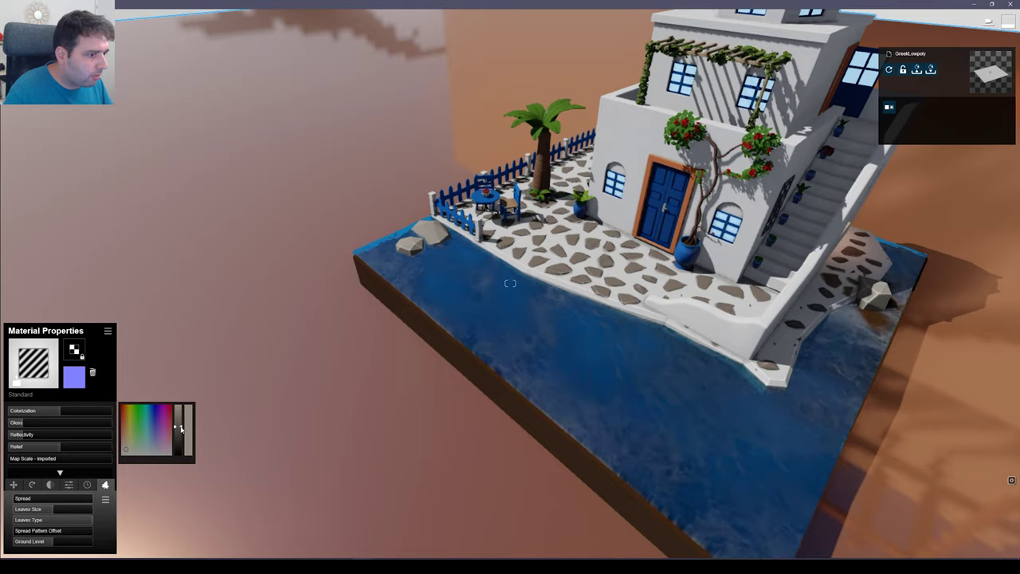
- Save the rocks' material changes and return to the first photo in photo mode
click(981, 538)
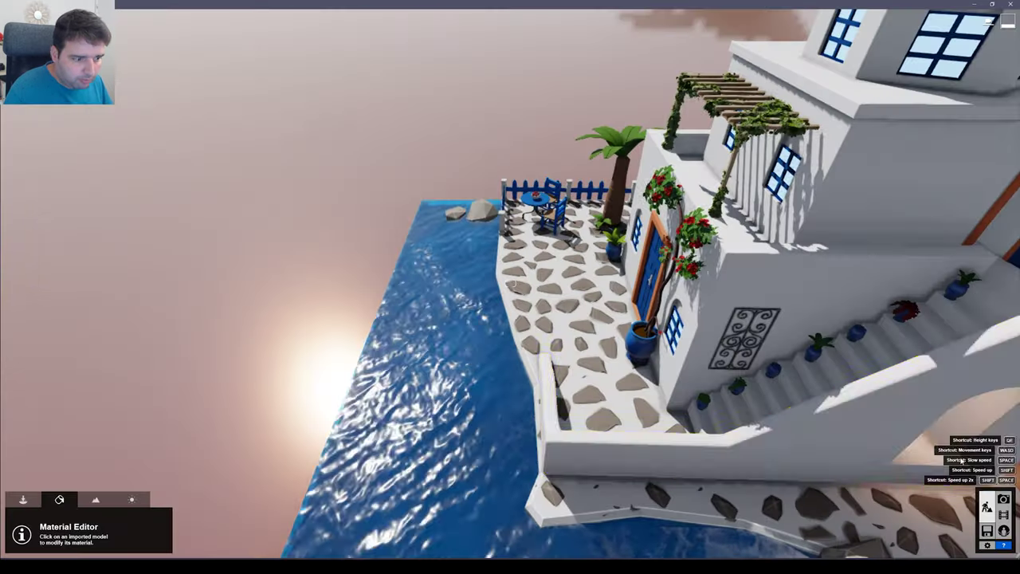
click(1004, 499)
click(57, 512)
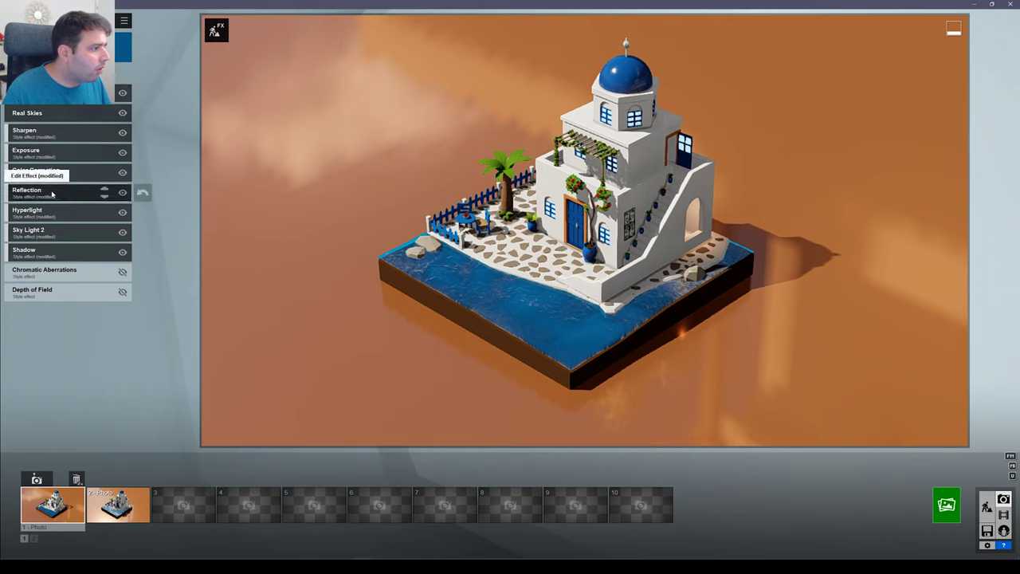
- Set the Reflection effect's preview quality to Low and start adding the first reflection plane
click(52, 194)
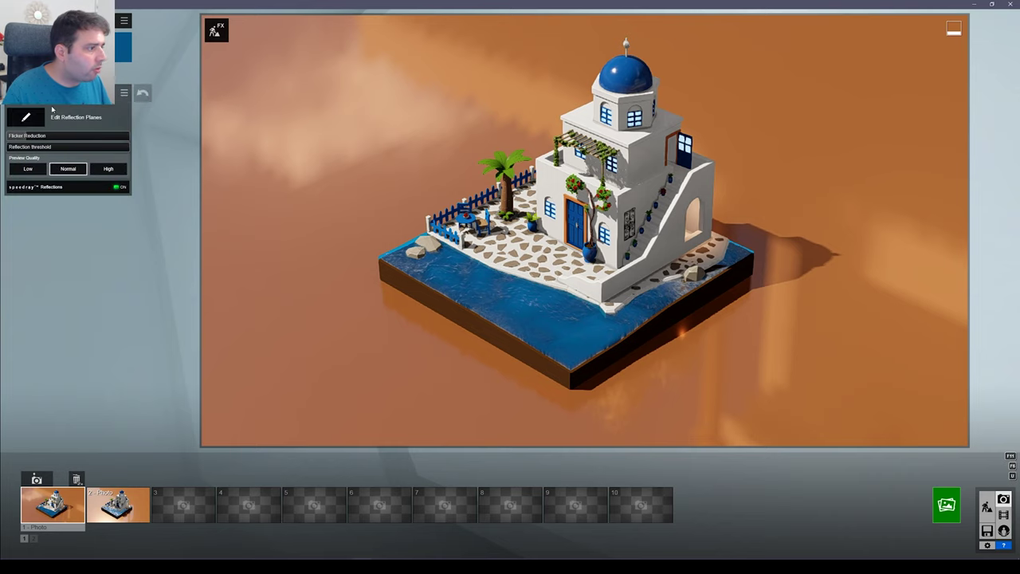
click(27, 169)
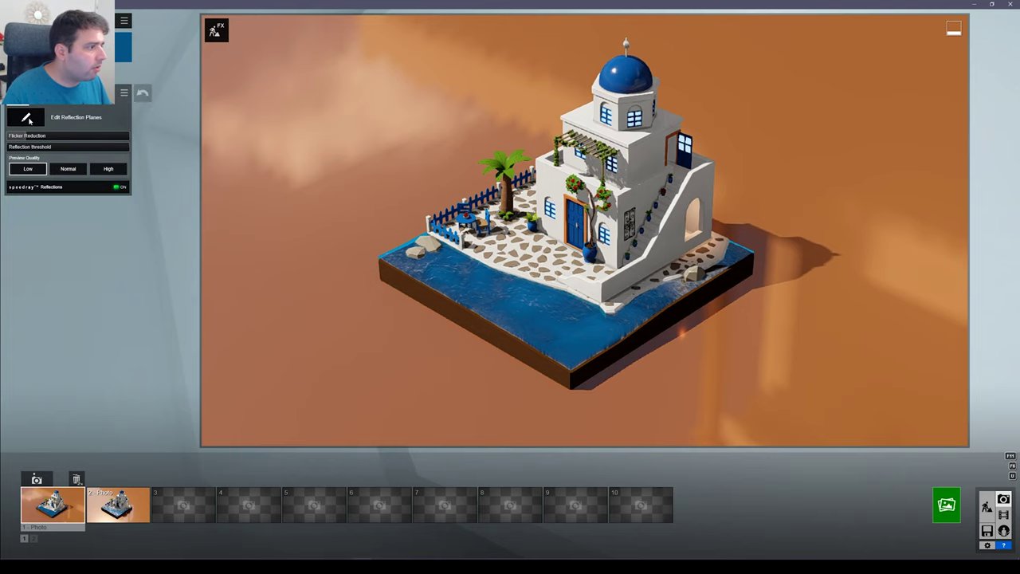
click(25, 117)
click(15, 542)
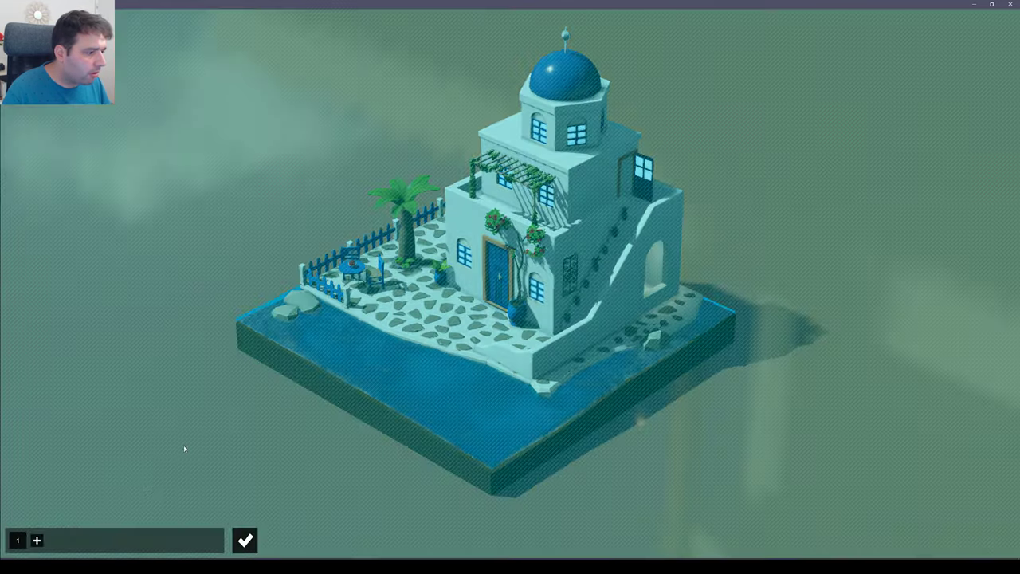
- Add three more reflection planes, on the water, the base block's side and the house's front wall
click(36, 541)
click(371, 398)
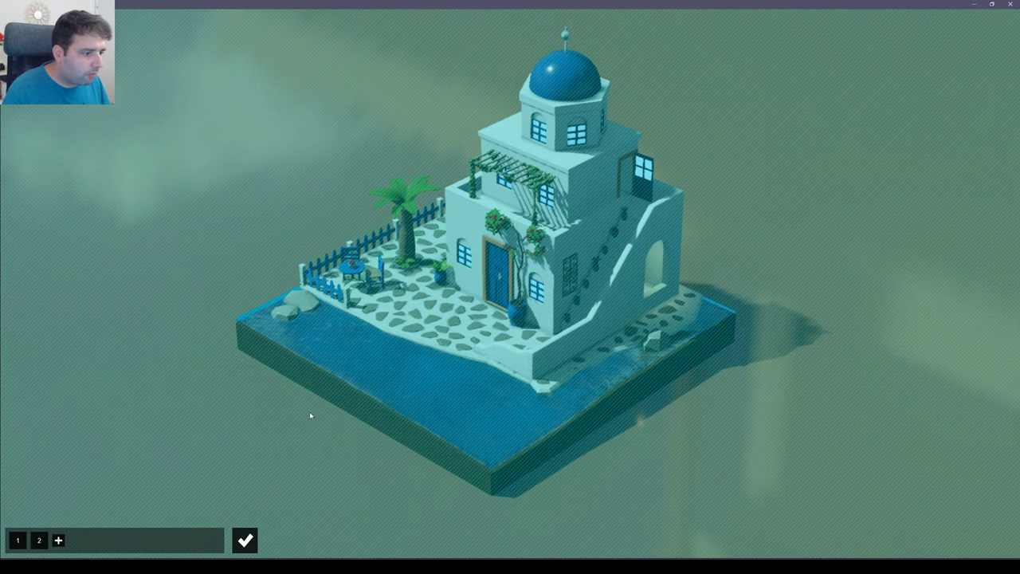
click(58, 540)
click(328, 394)
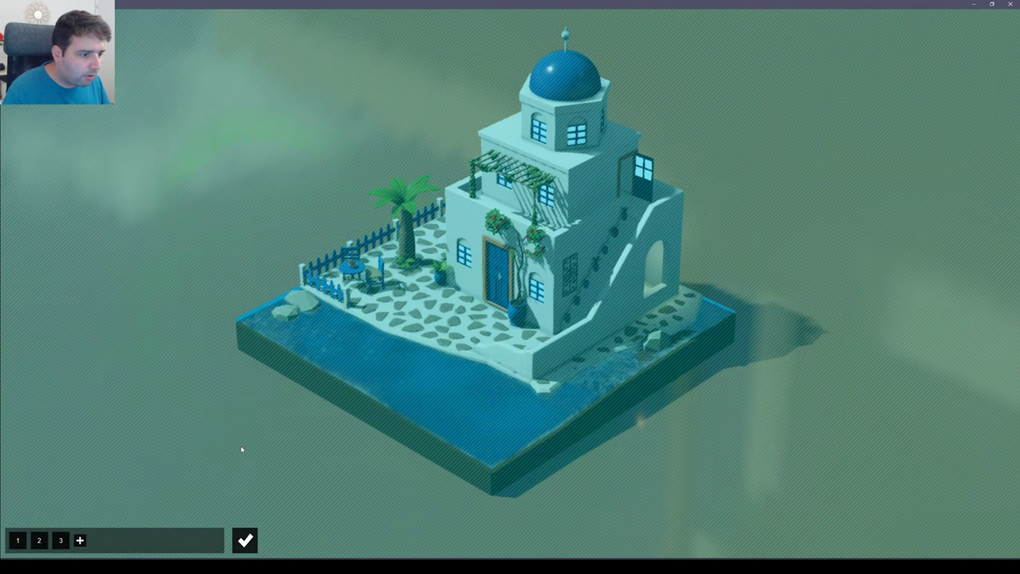
click(83, 542)
click(477, 245)
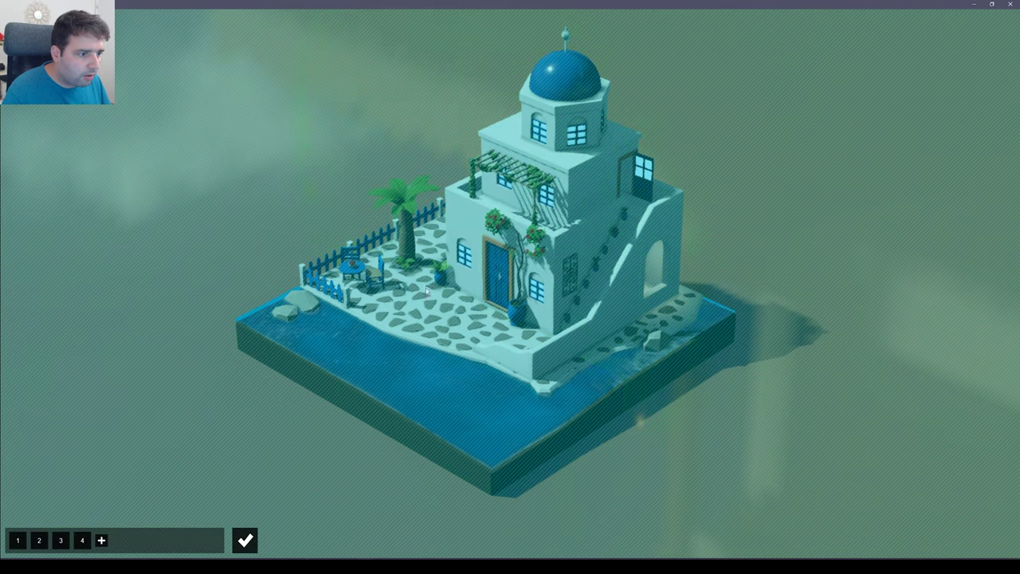
- Add four more reflection planes on the staircase side, the house's side wall, the upper roof and the outer stair wall
click(102, 542)
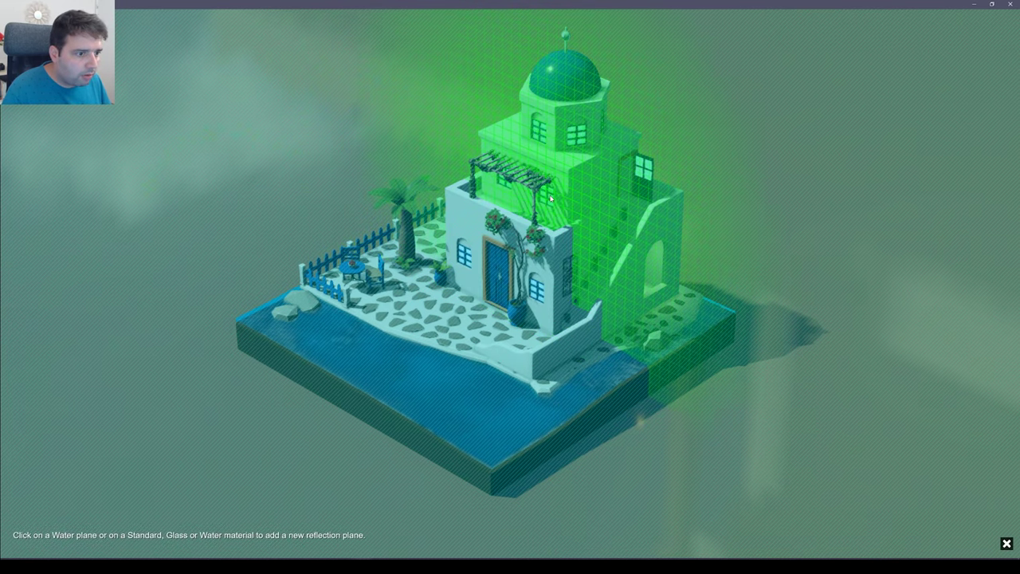
click(593, 260)
click(123, 540)
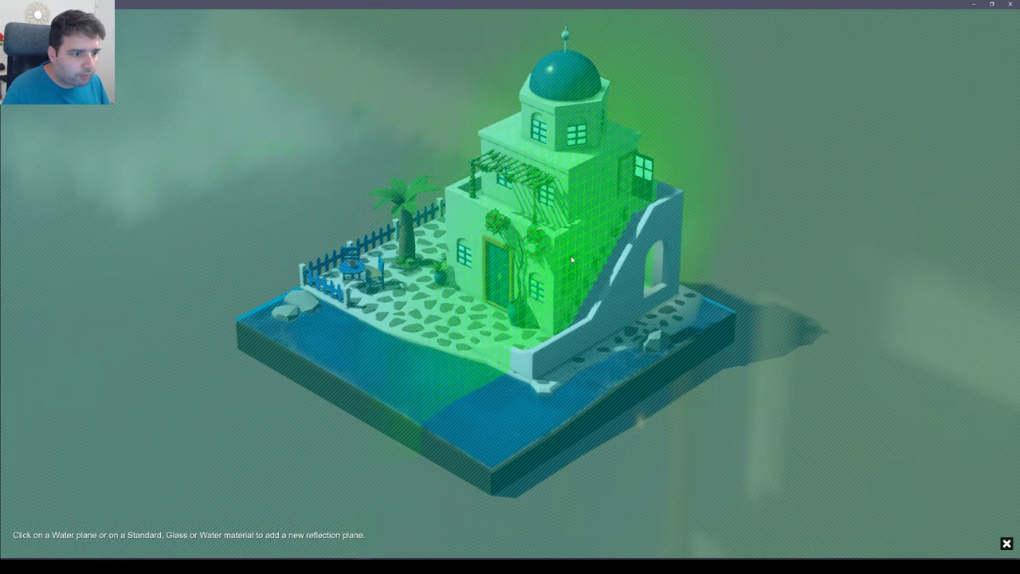
click(572, 259)
click(145, 541)
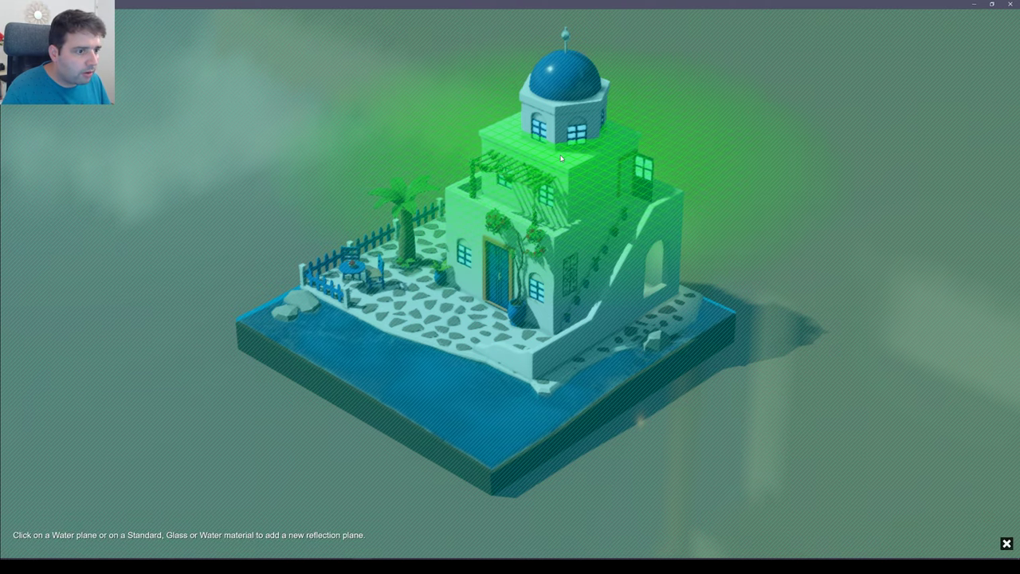
click(561, 158)
click(165, 541)
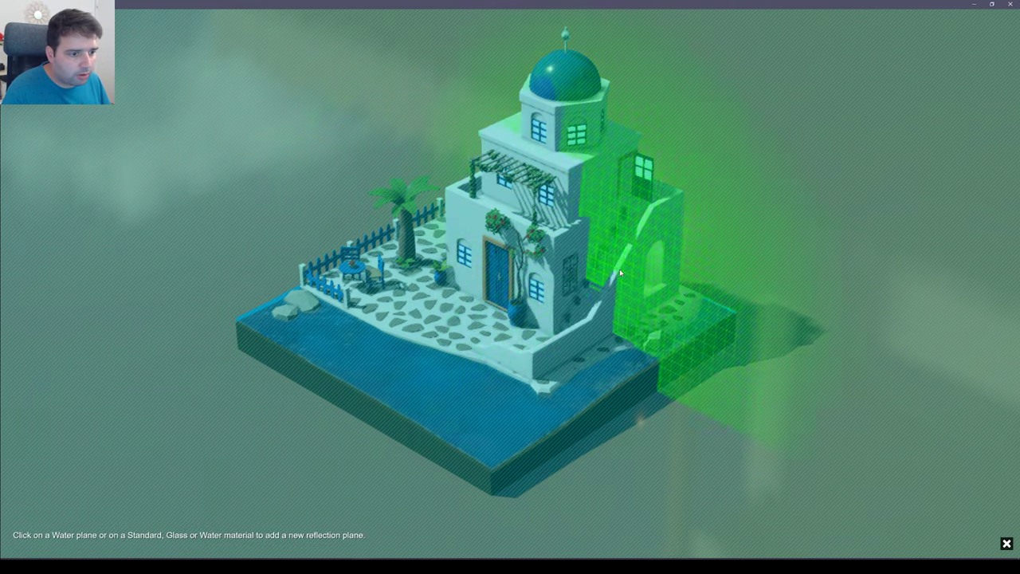
click(603, 304)
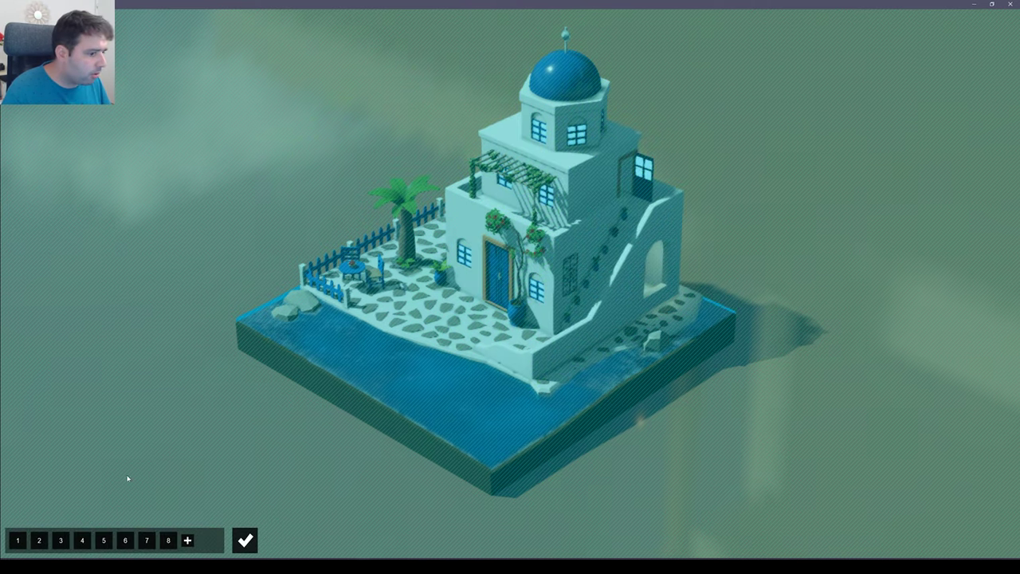
click(245, 541)
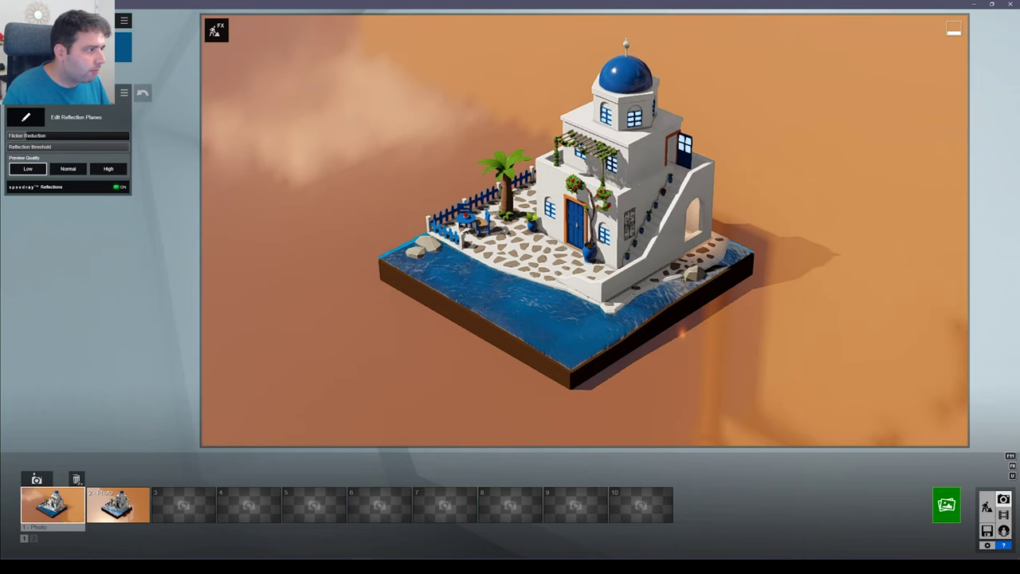
- Set the Reflection effect's preview quality to High
click(143, 94)
click(51, 198)
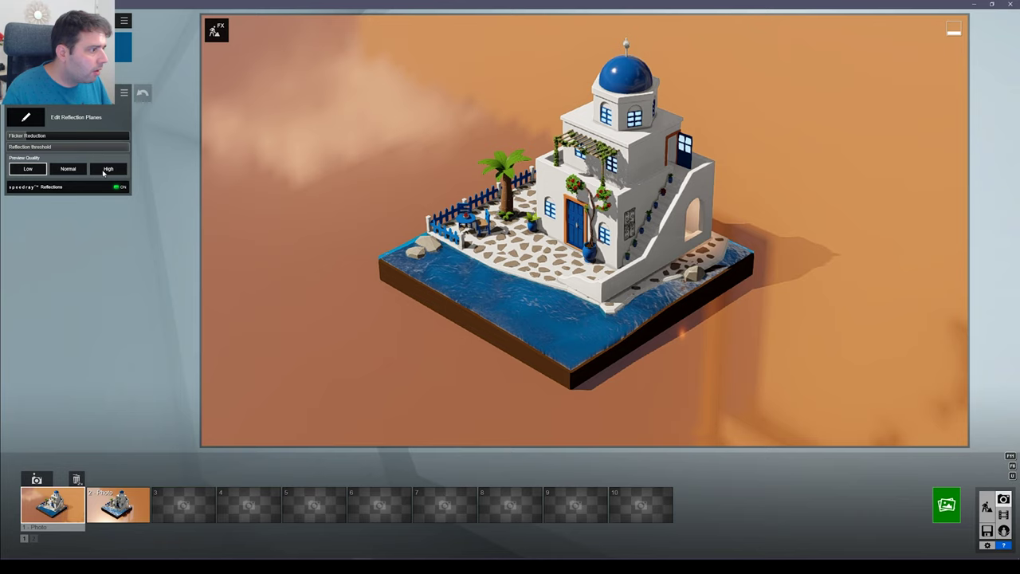
click(105, 169)
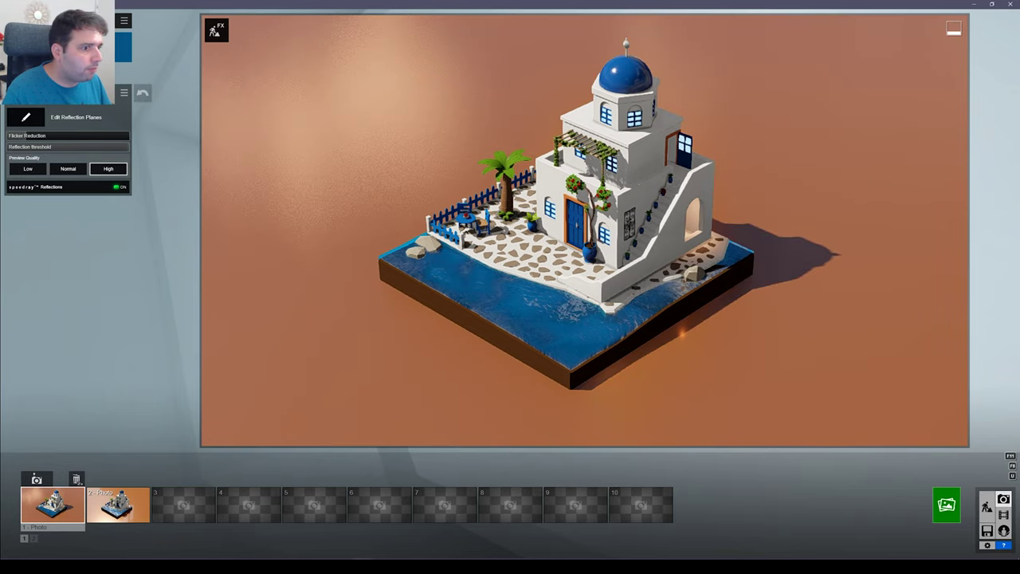
- Render the current photo at Desktop resolution (1920x1080) as a JPG named 05, closing the finished render
click(944, 505)
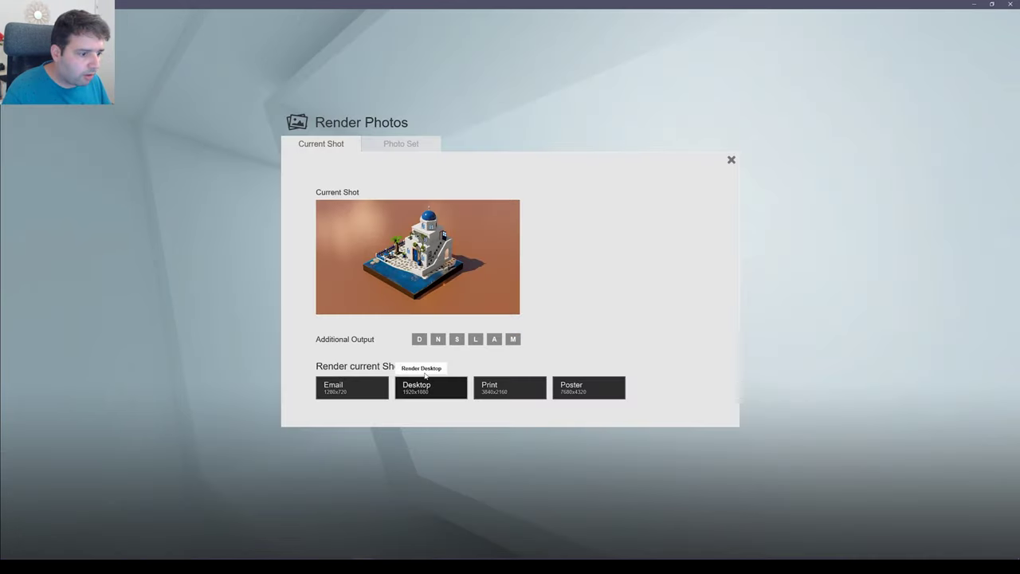
click(426, 386)
text(05)
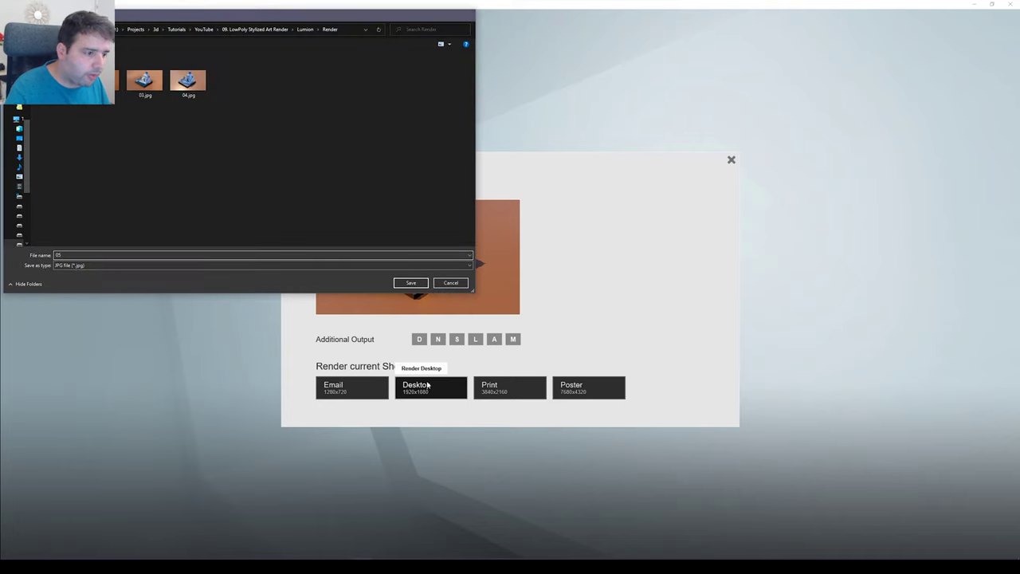
key(Return)
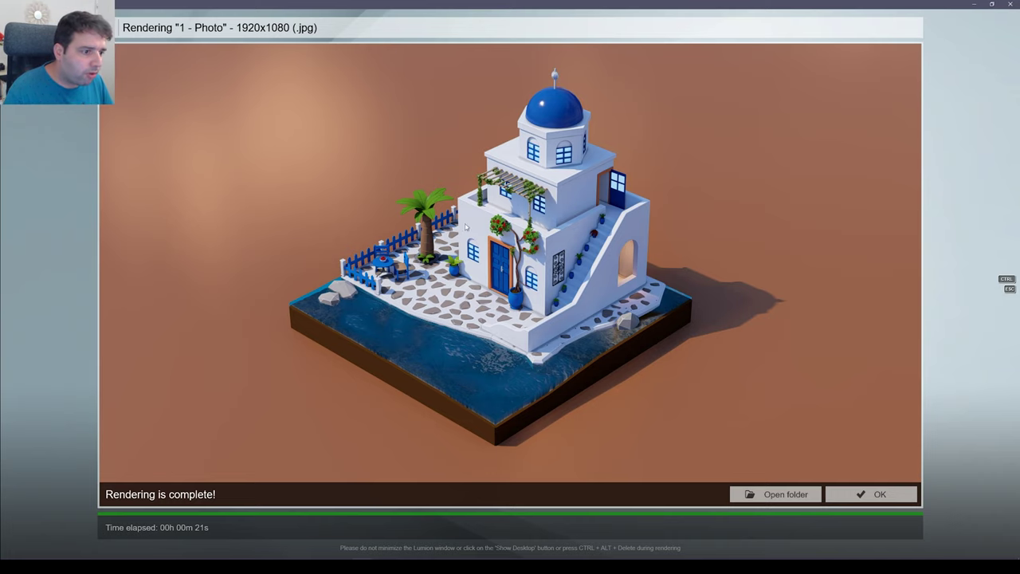
click(873, 494)
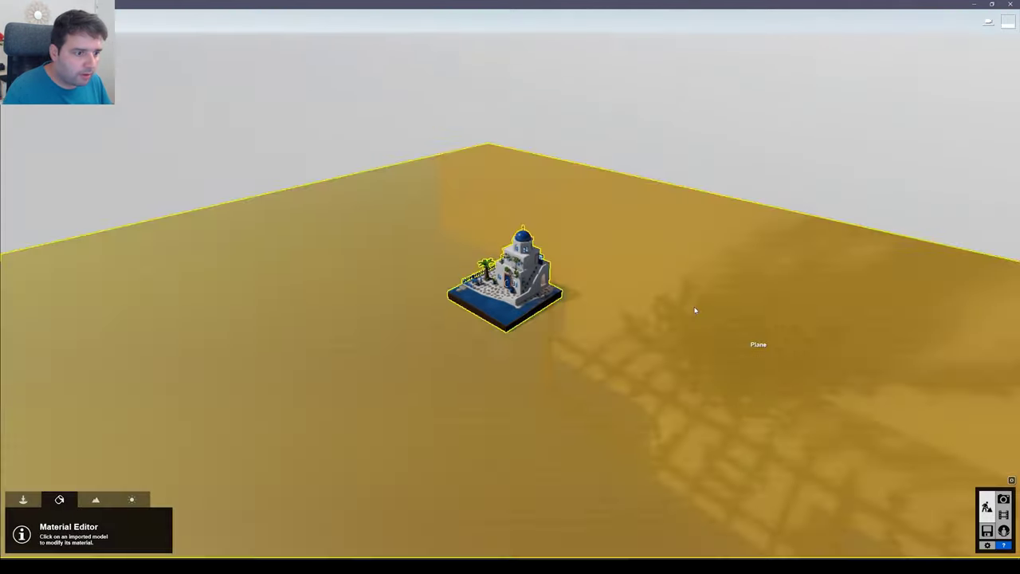
- Slightly increase the colorization, gloss and reflectivity of the house's white wall material
key(w)
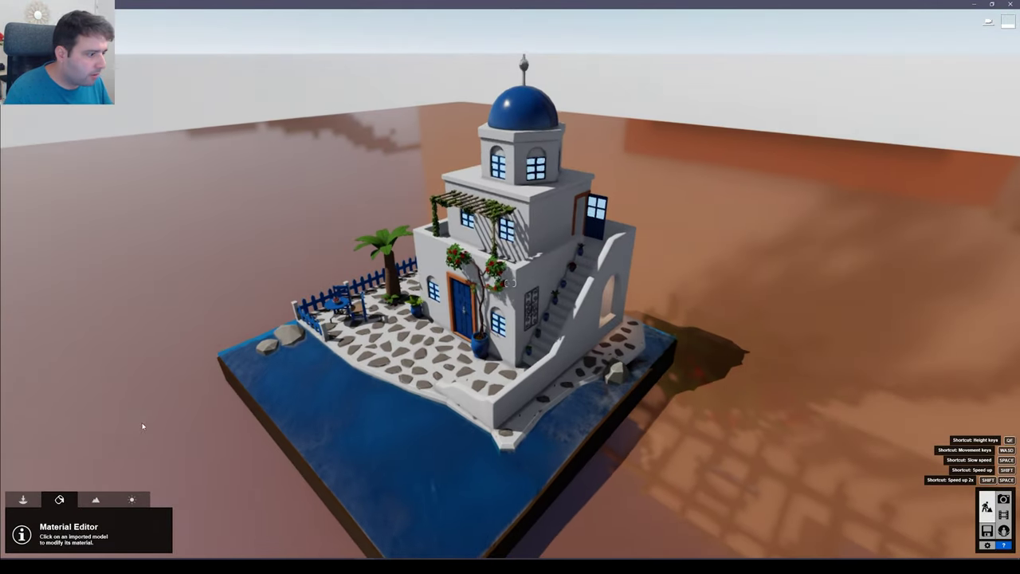
click(514, 284)
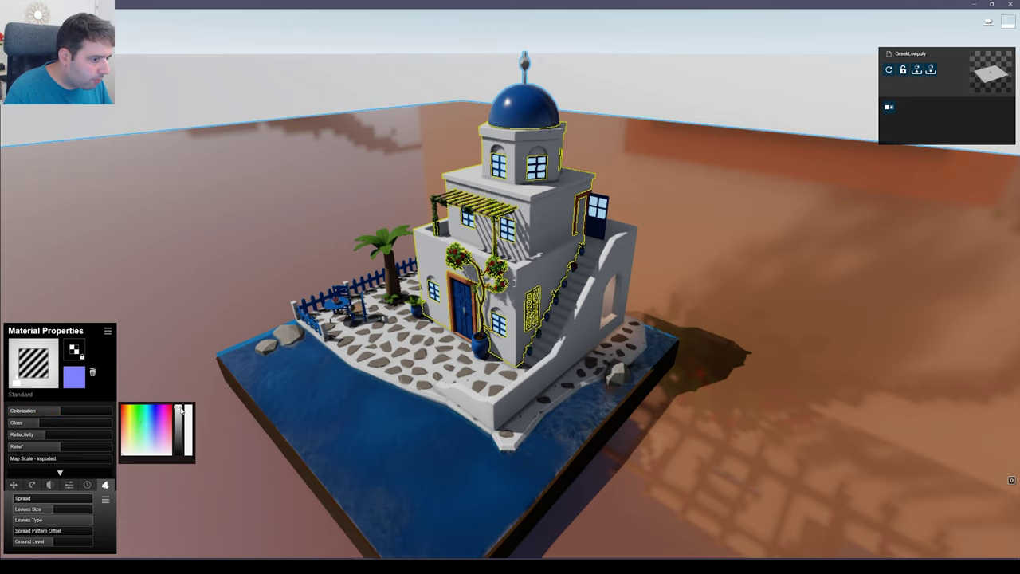
drag(62, 412, 76, 413)
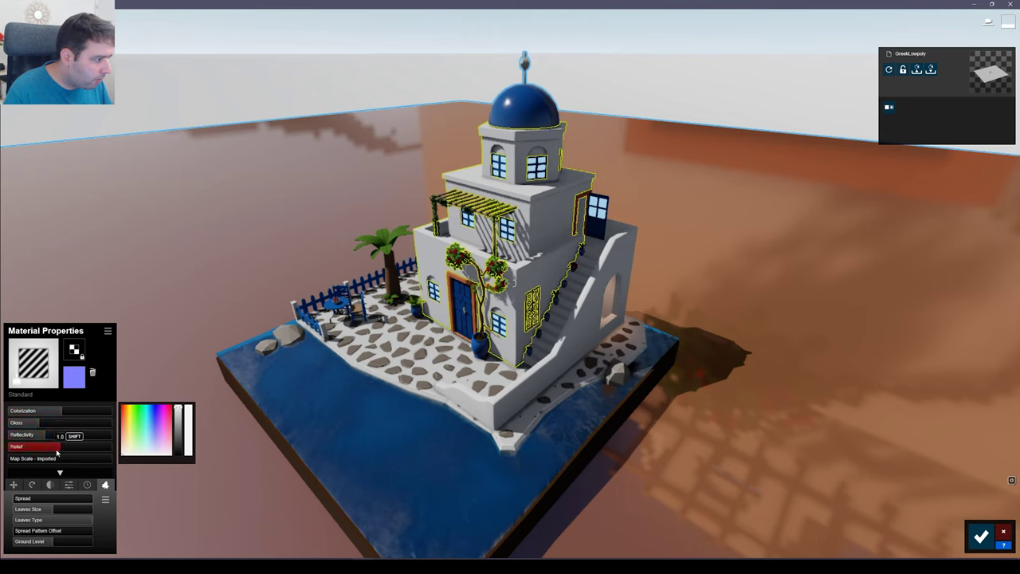
drag(40, 425, 41, 432)
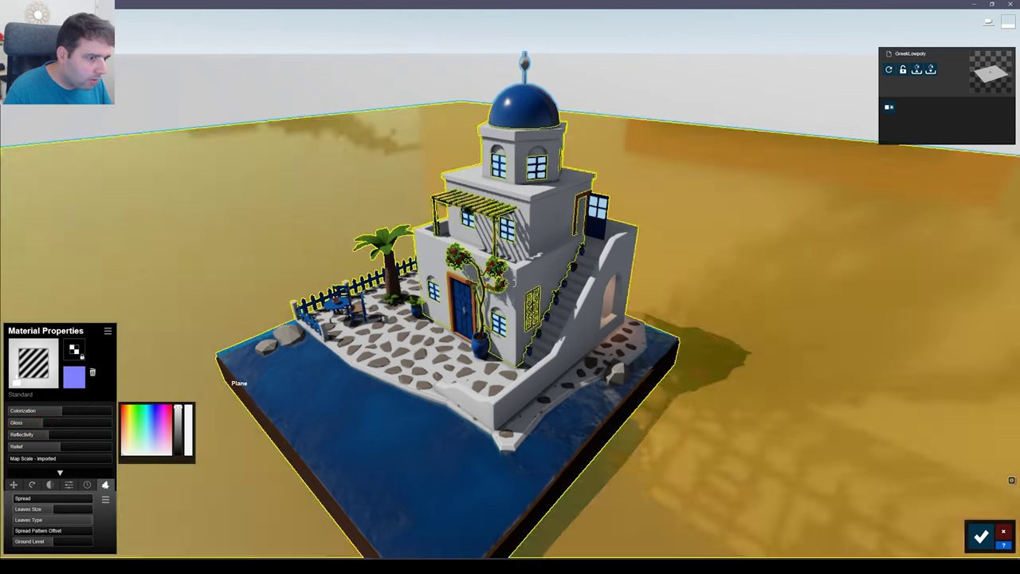
- Save the current material changes, enter Build with Effects mode and open the house's white wall material for editing
key(w)
right_drag(233, 378, 312, 350)
key(s)
click(981, 536)
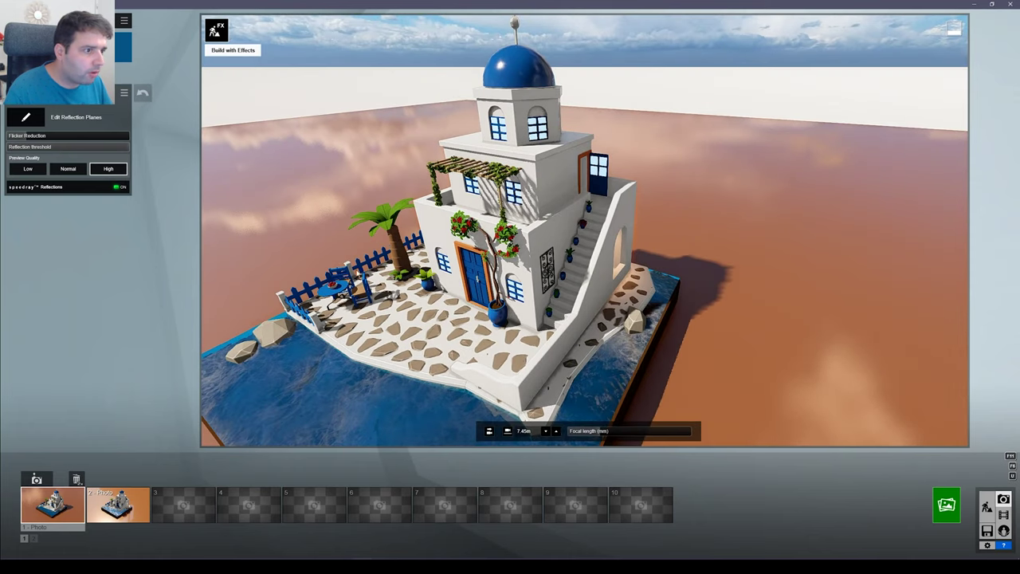
click(217, 30)
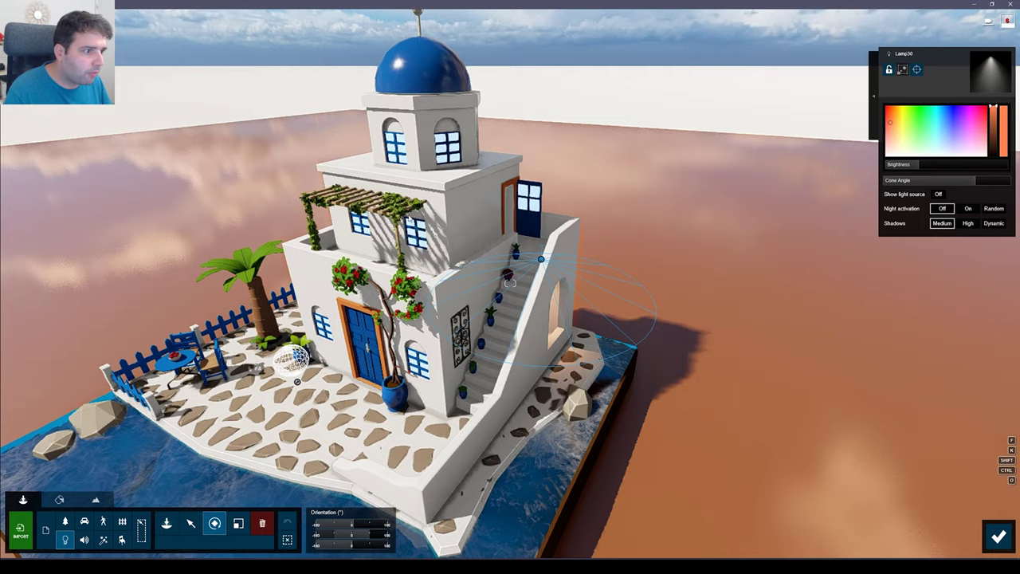
key(w)
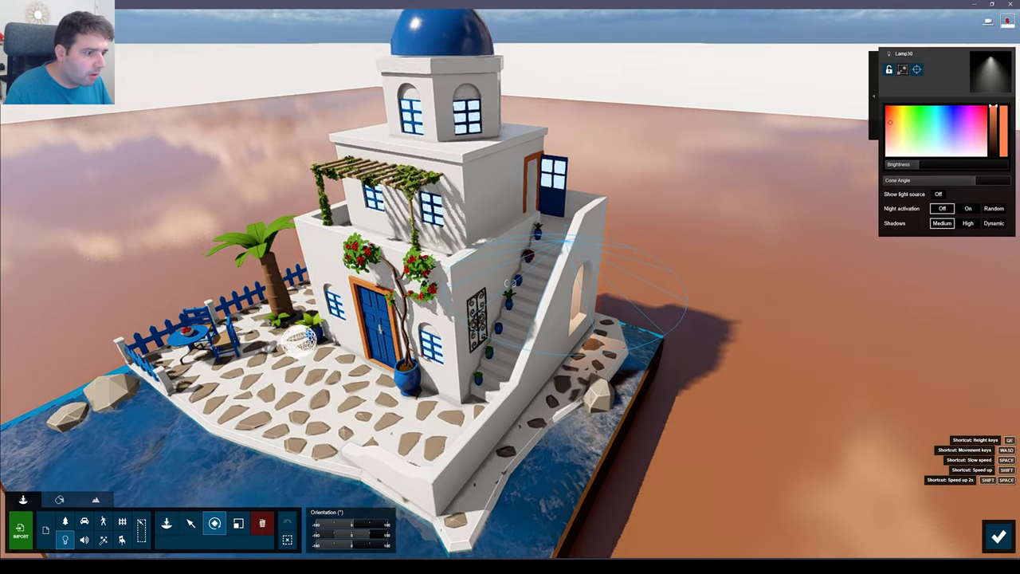
key(w)
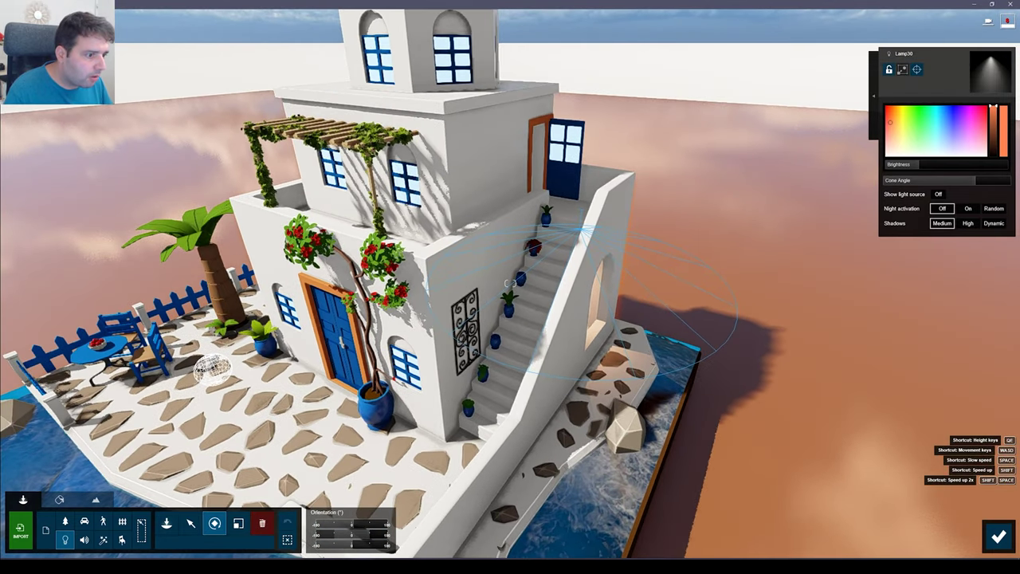
click(59, 499)
click(429, 301)
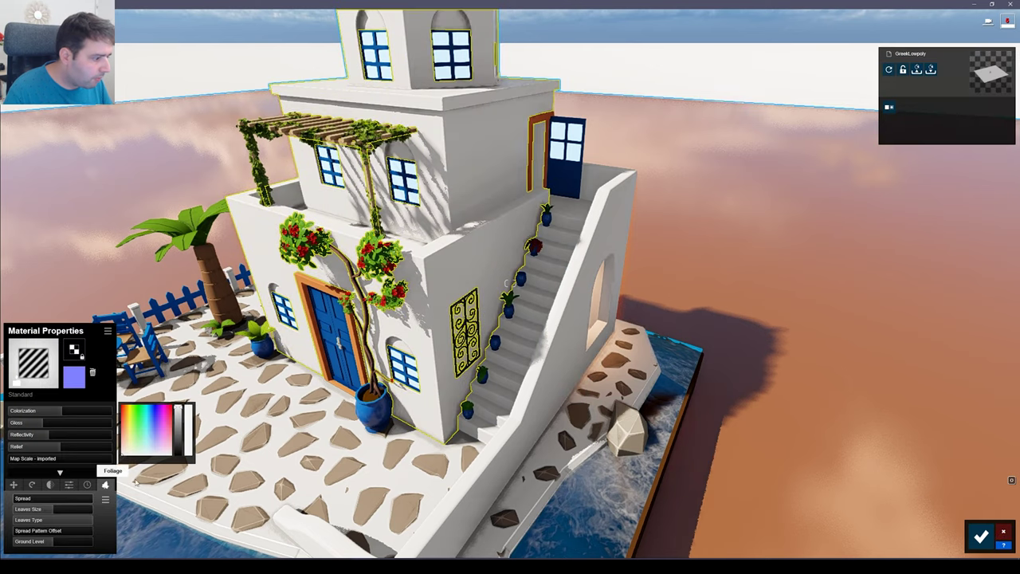
- Add slight weathering to the house's white wall material
click(87, 485)
mouse_move(33, 499)
mouse_down()
mouse_move(74, 501)
mouse_move(43, 502)
mouse_up()
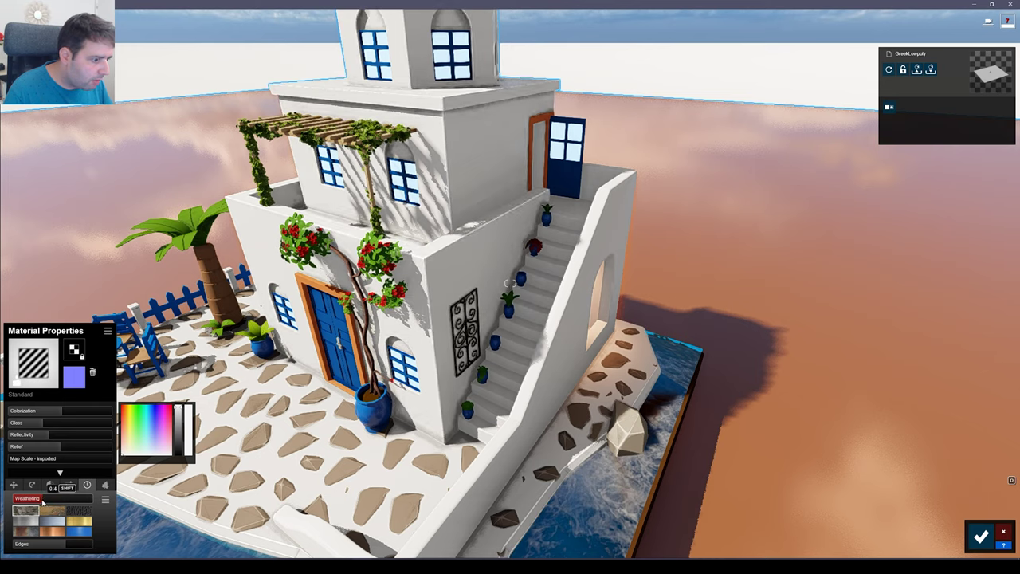
drag(29, 501, 28, 502)
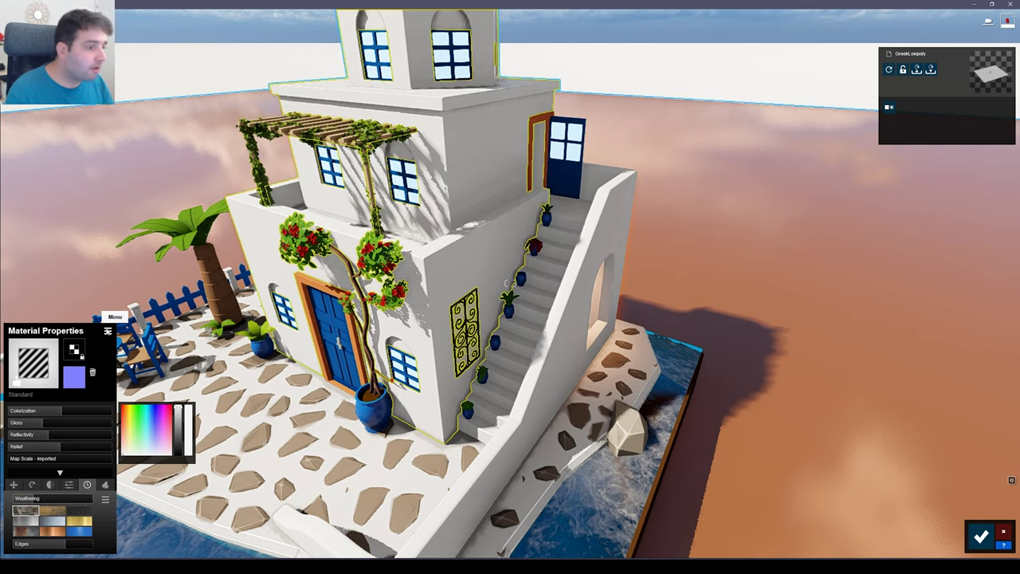
- Add foliage to the white wall material, raising its ground level to about 1 m so leaves grow along the wall base
click(107, 484)
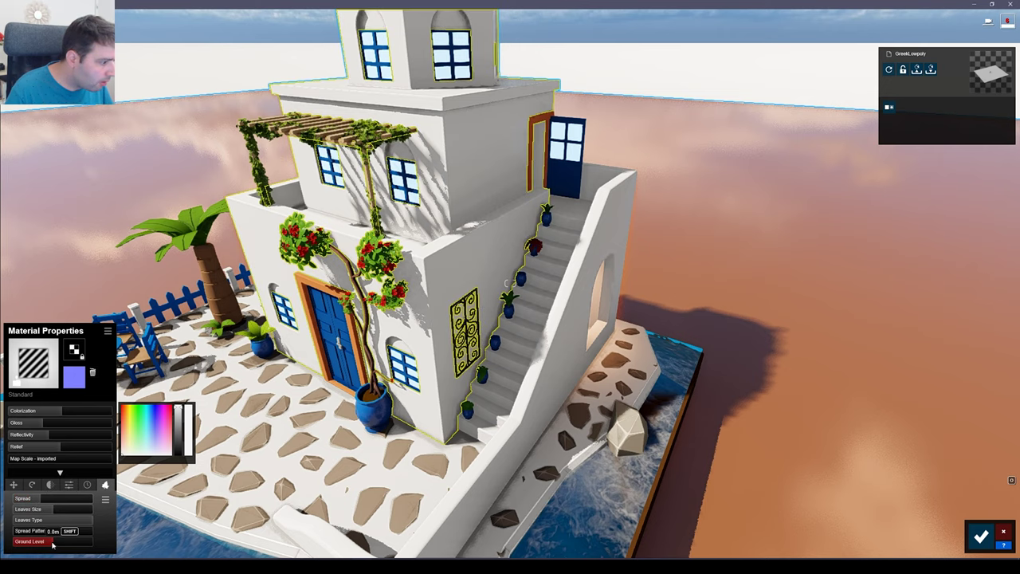
drag(55, 545, 65, 545)
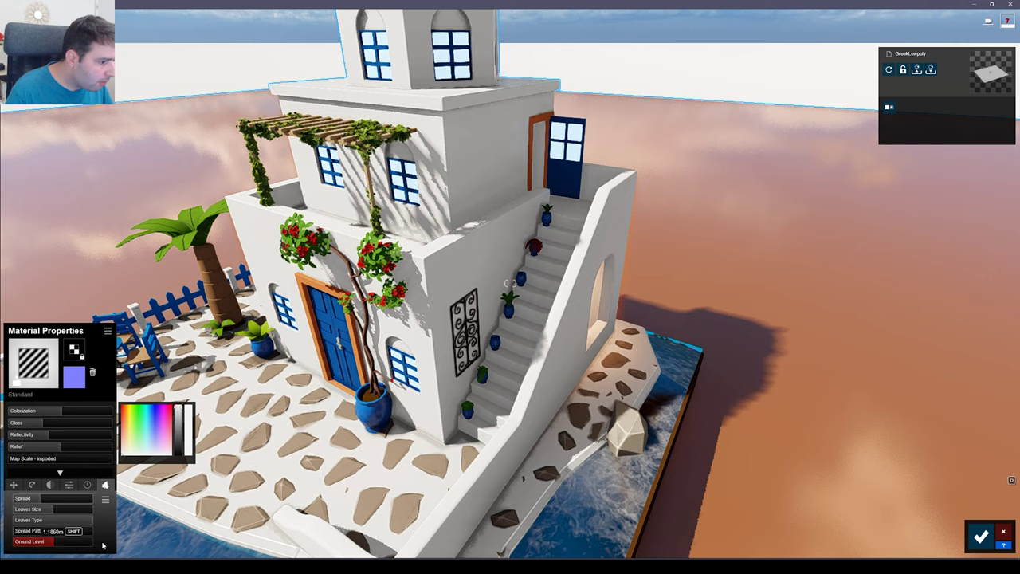
shift+drag(52, 545, 68, 546)
click(55, 543)
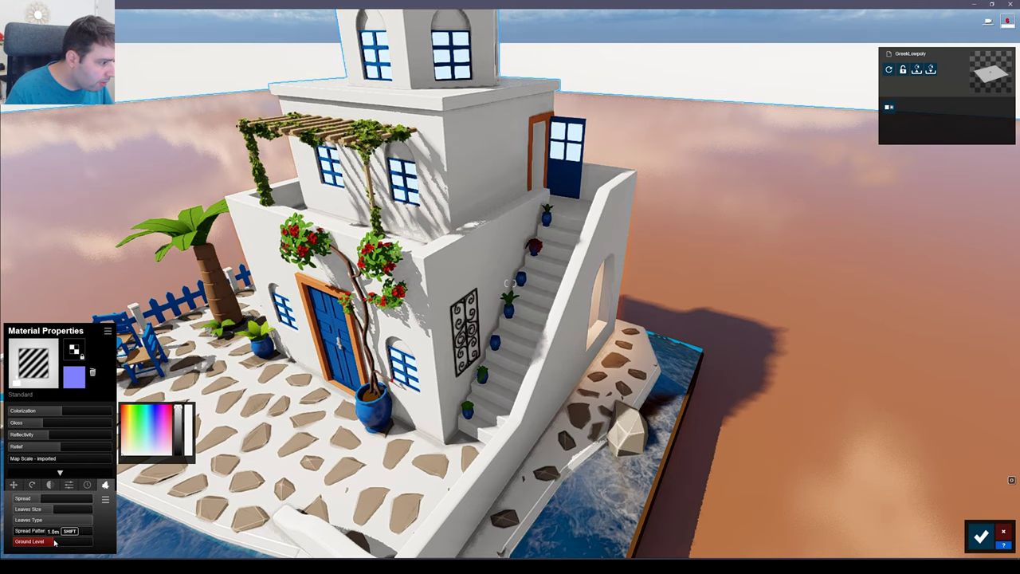
drag(54, 542, 94, 546)
shift+drag(398, 526, 57, 538)
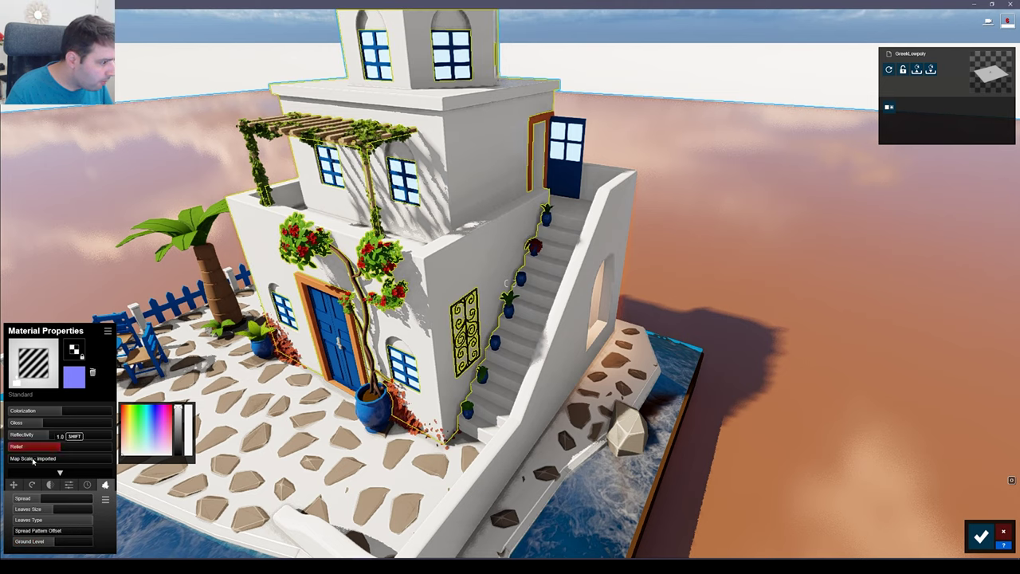
- Change the wall foliage to green leaves with a 0.3 spread and smaller leaf size, saving the material and returning to the photo
drag(84, 522, 40, 506)
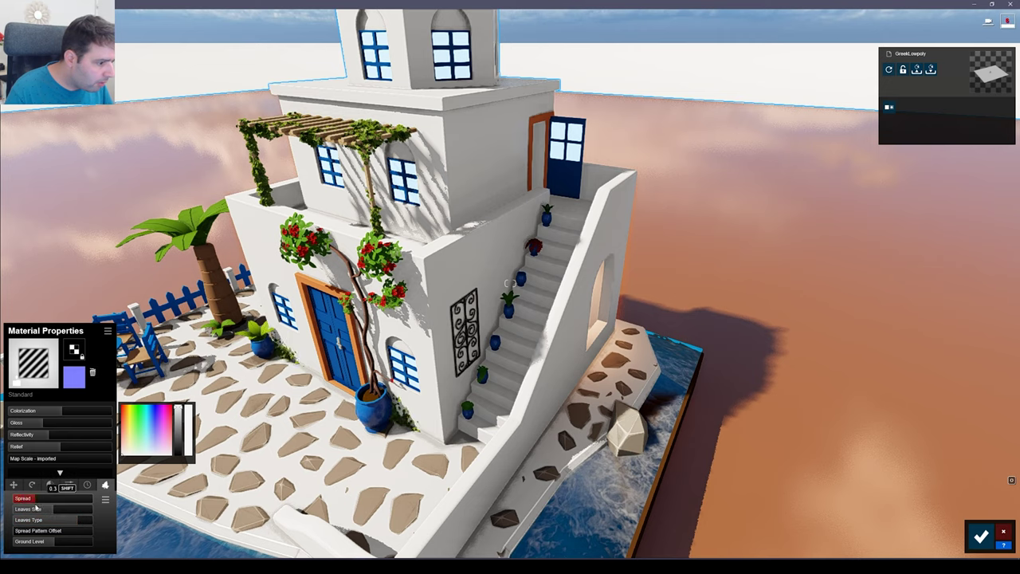
drag(35, 510, 37, 513)
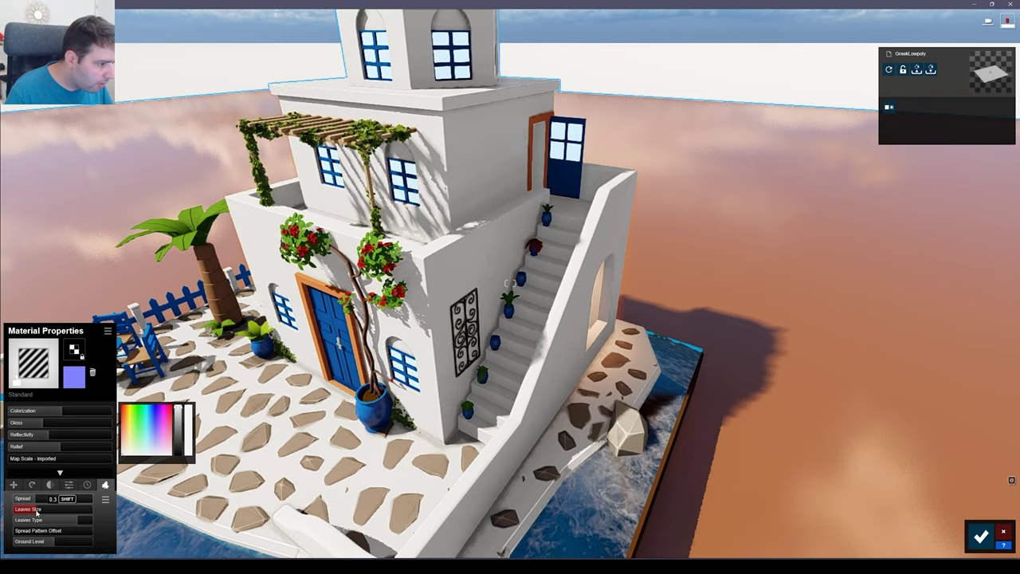
key(s)
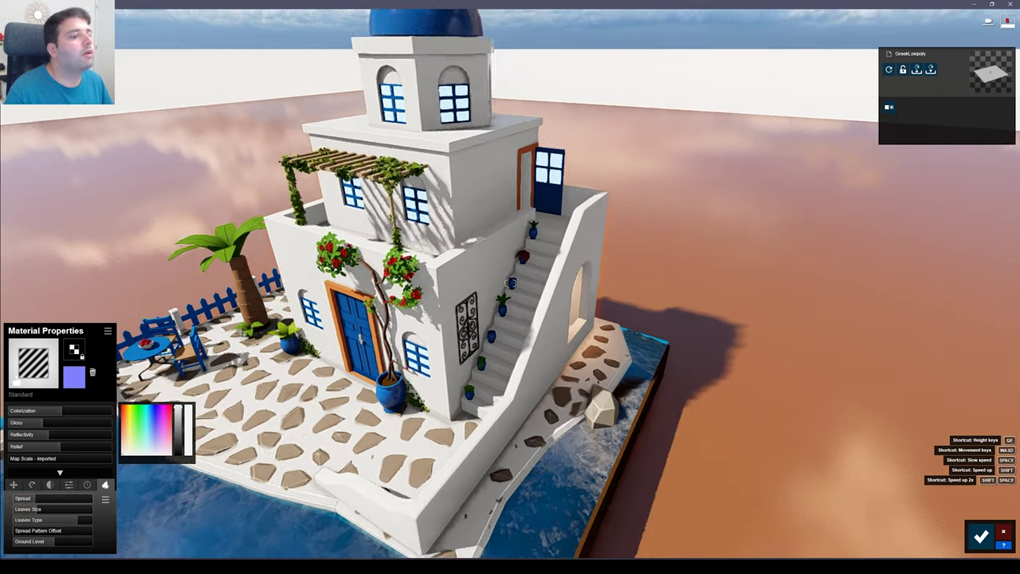
click(987, 541)
click(998, 538)
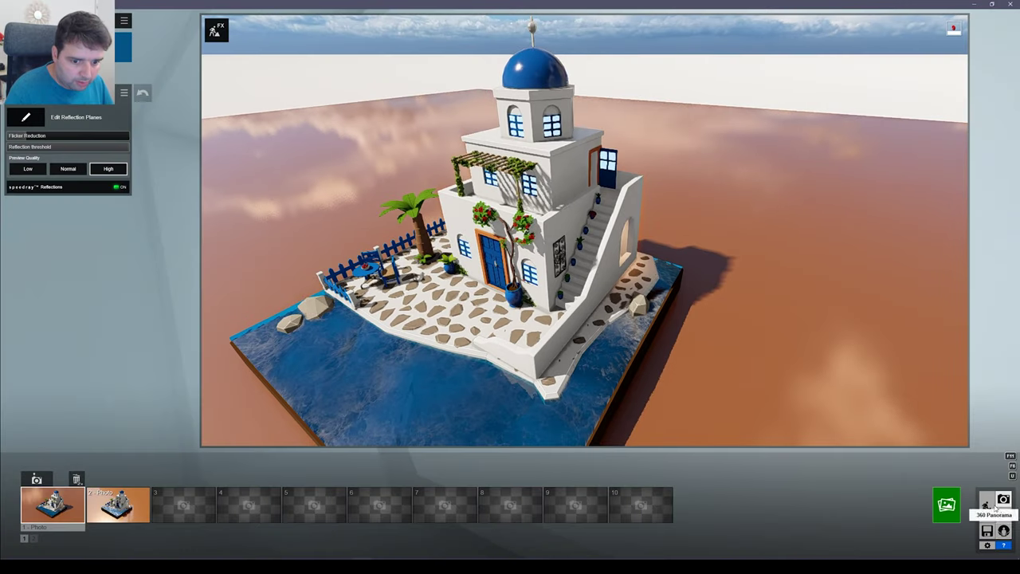
- Restore the first photo's saved camera view and slightly increase its Exposure effect
click(63, 514)
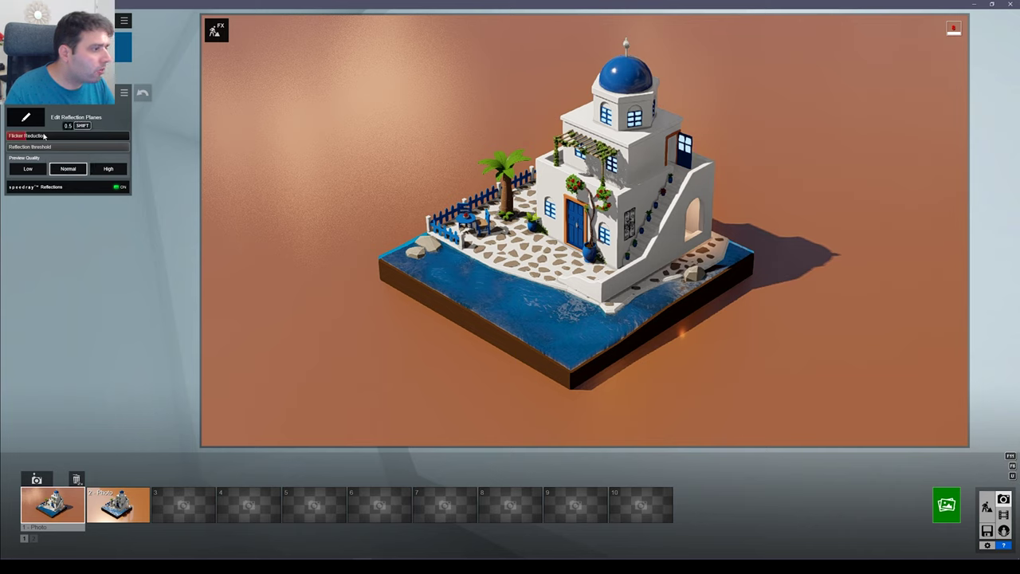
click(55, 92)
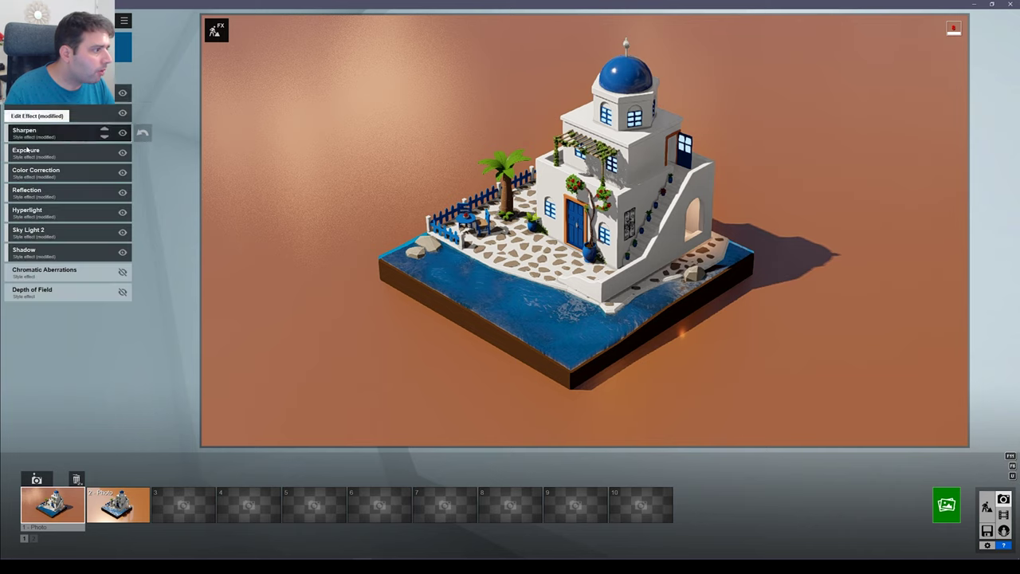
click(35, 149)
drag(83, 112, 87, 113)
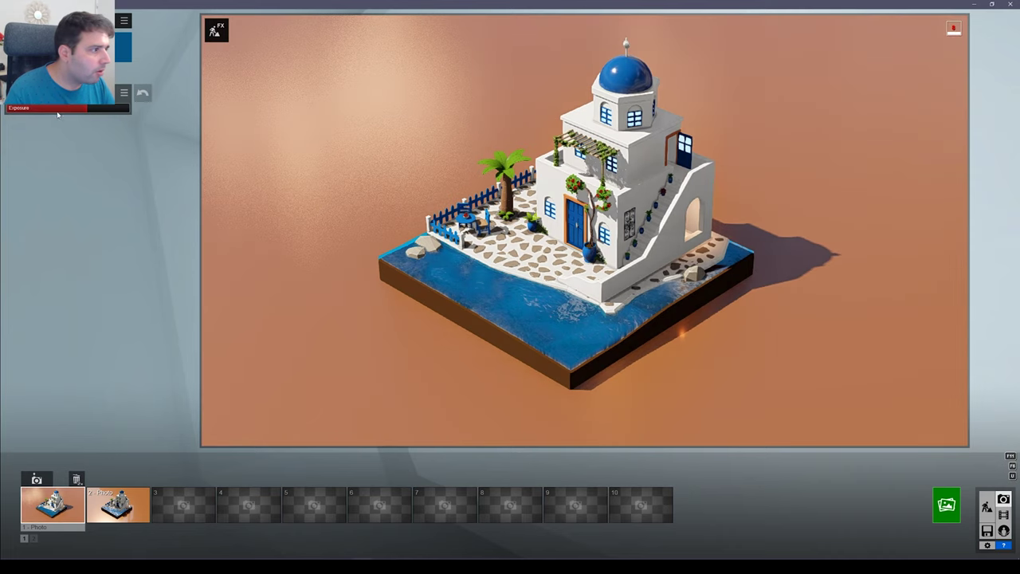
click(56, 93)
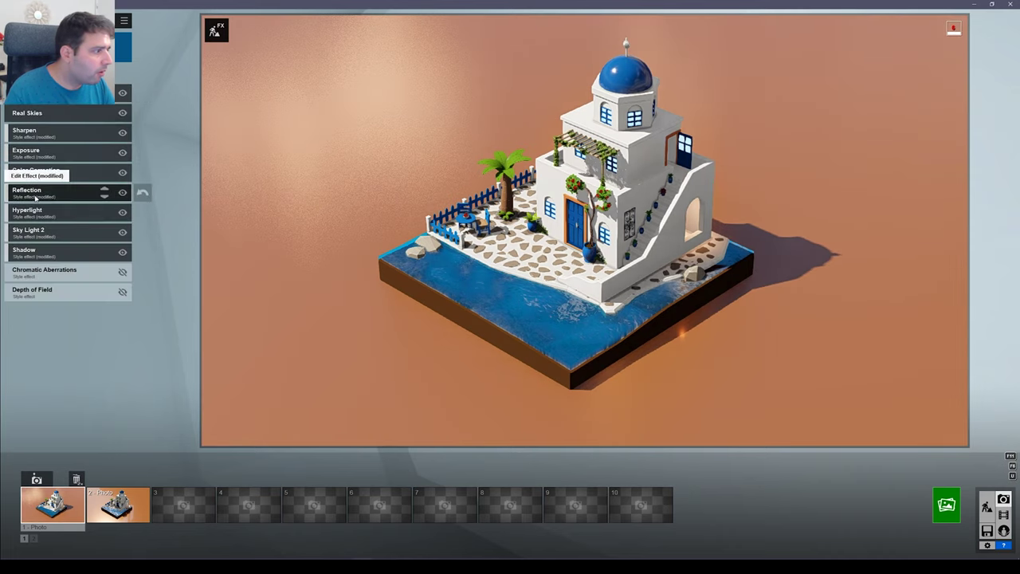
- Set the preview quality of the first photo's Reflection effect to High
click(35, 196)
click(108, 169)
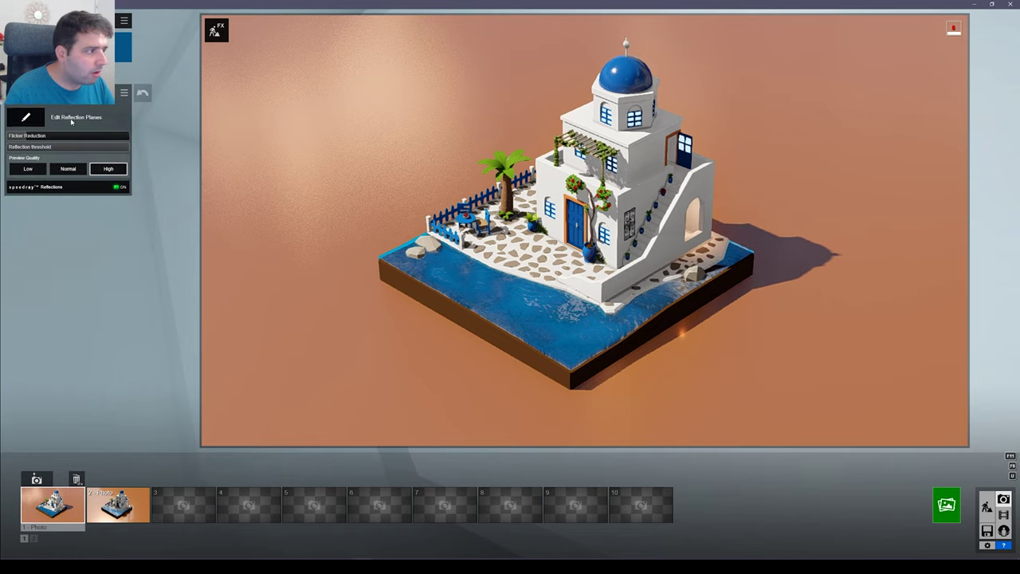
click(18, 94)
- Render the current photo at Desktop resolution (1920x1080) as a JPG named 06, closing the finished render
click(940, 507)
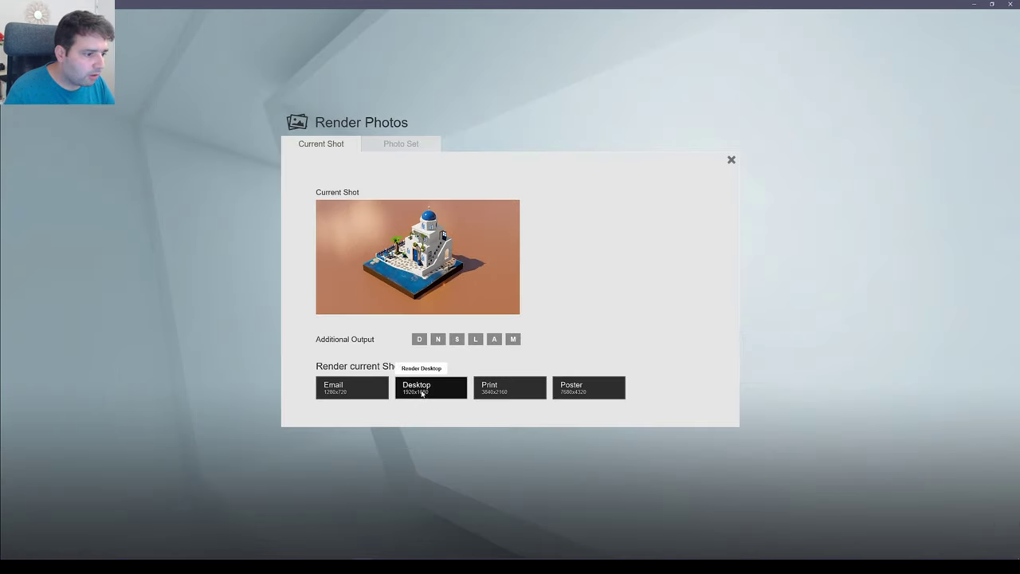
click(420, 391)
text(06)
key(Return)
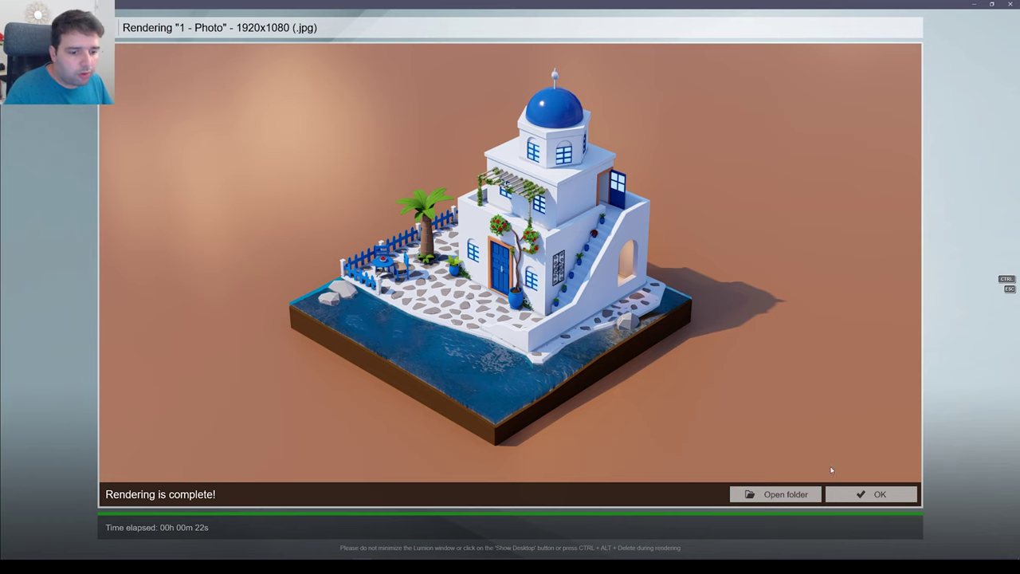
click(872, 494)
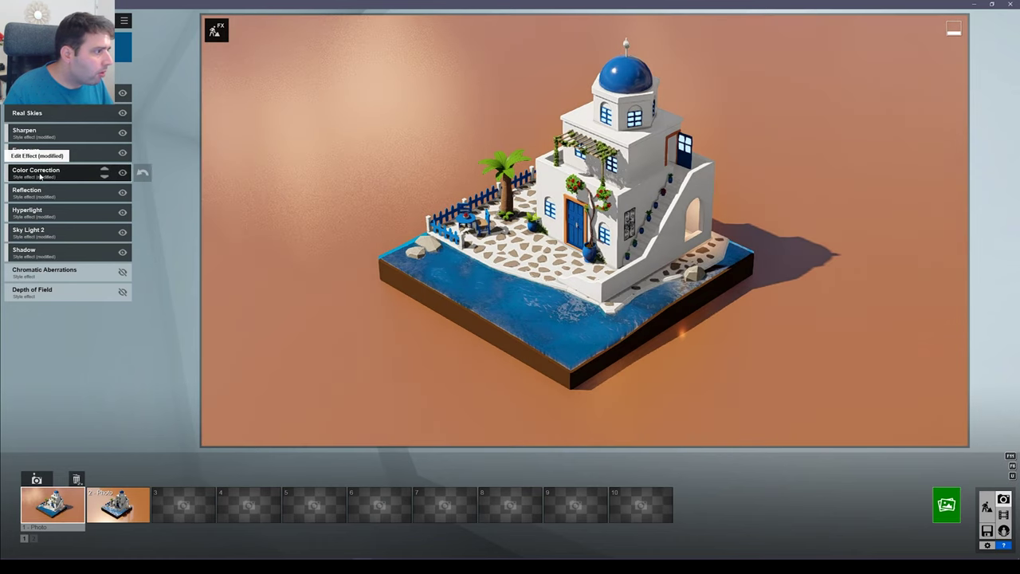
- Adjust the Color Correction effect for a warmer tone and open the render options for the current photo
click(37, 170)
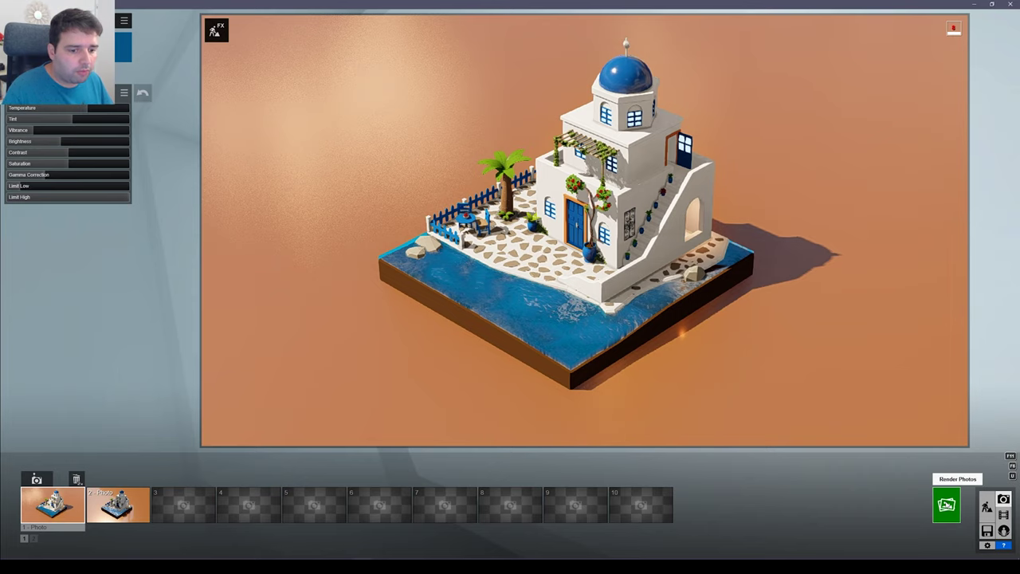
click(946, 505)
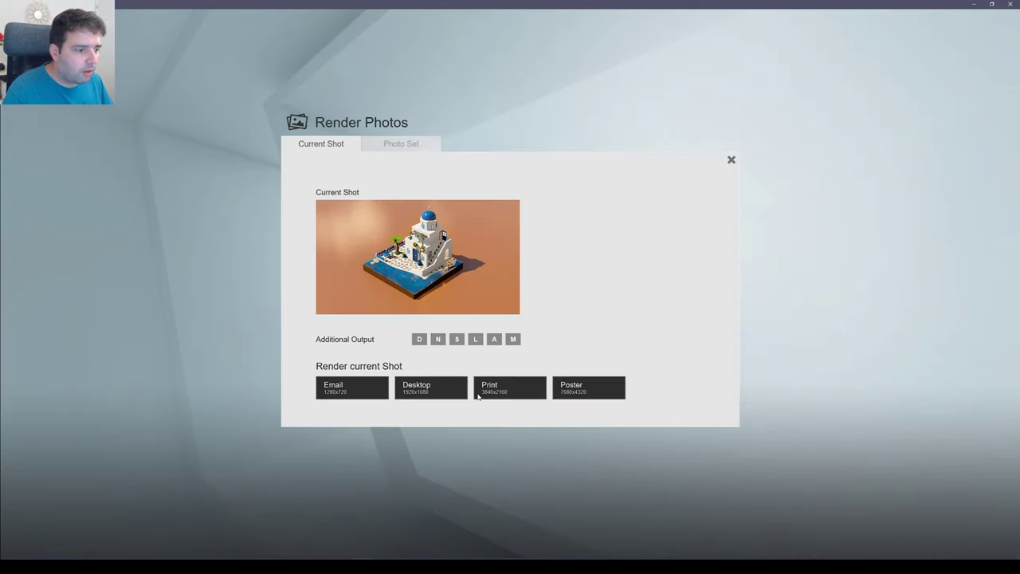